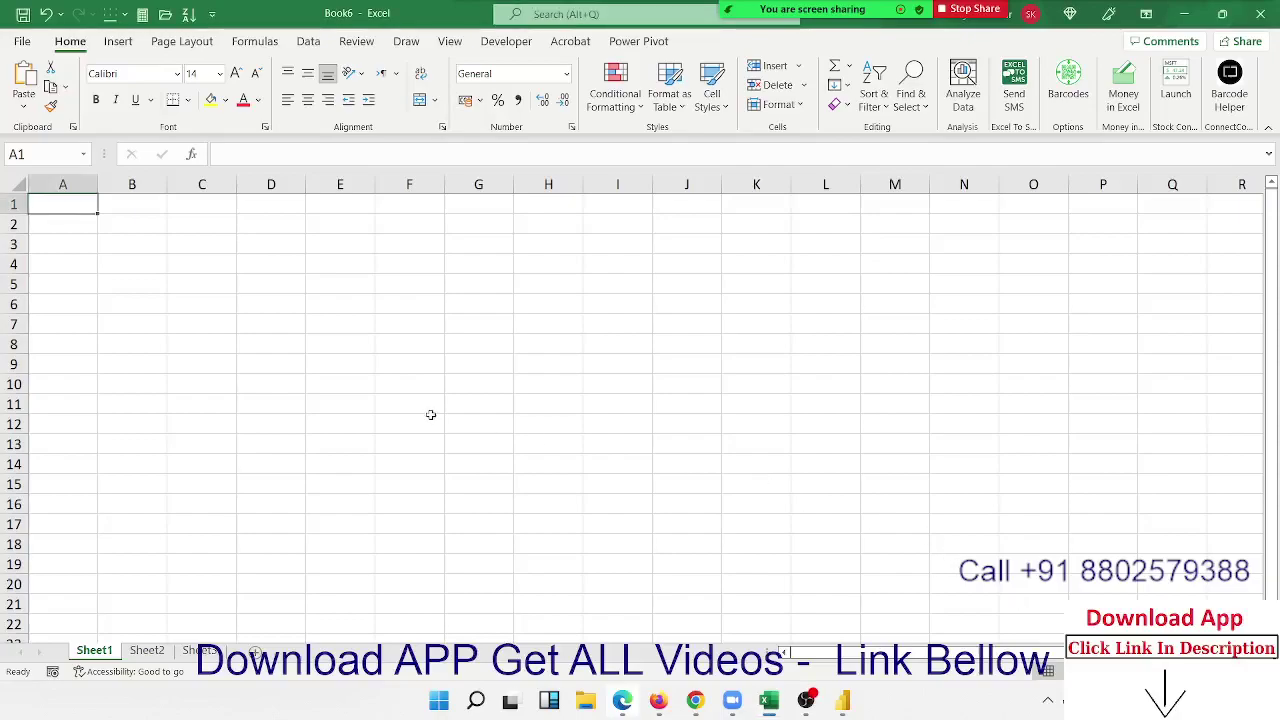
# Step: Copy C3 and browse the paste options and Paste Special dialog without pasting
pyautogui.click(118, 41)
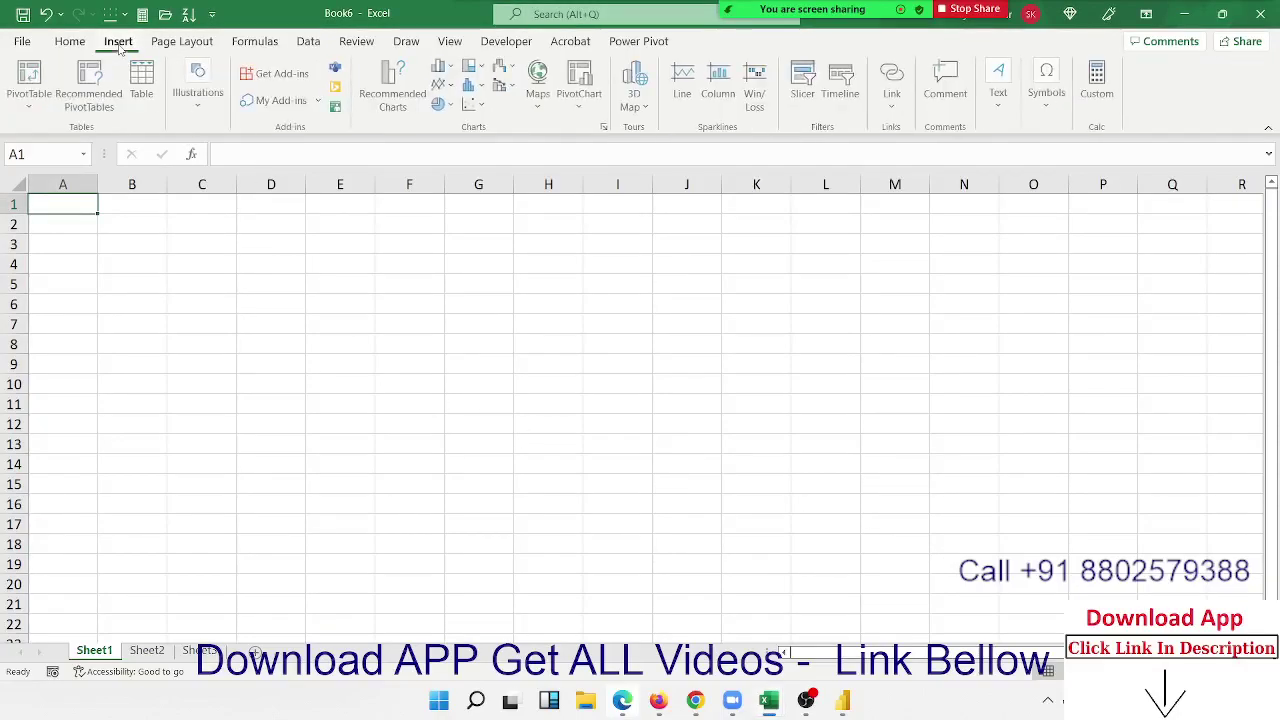
pyautogui.click(70, 41)
pyautogui.click(24, 105)
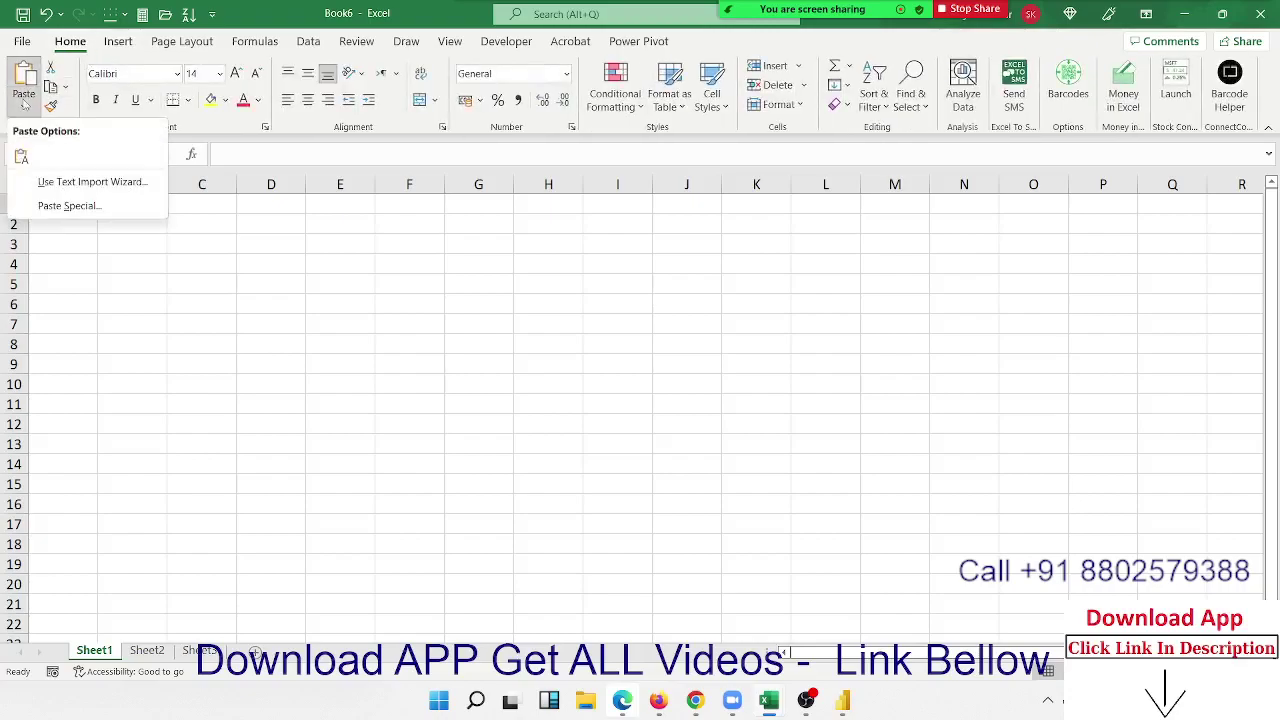
pyautogui.click(224, 246)
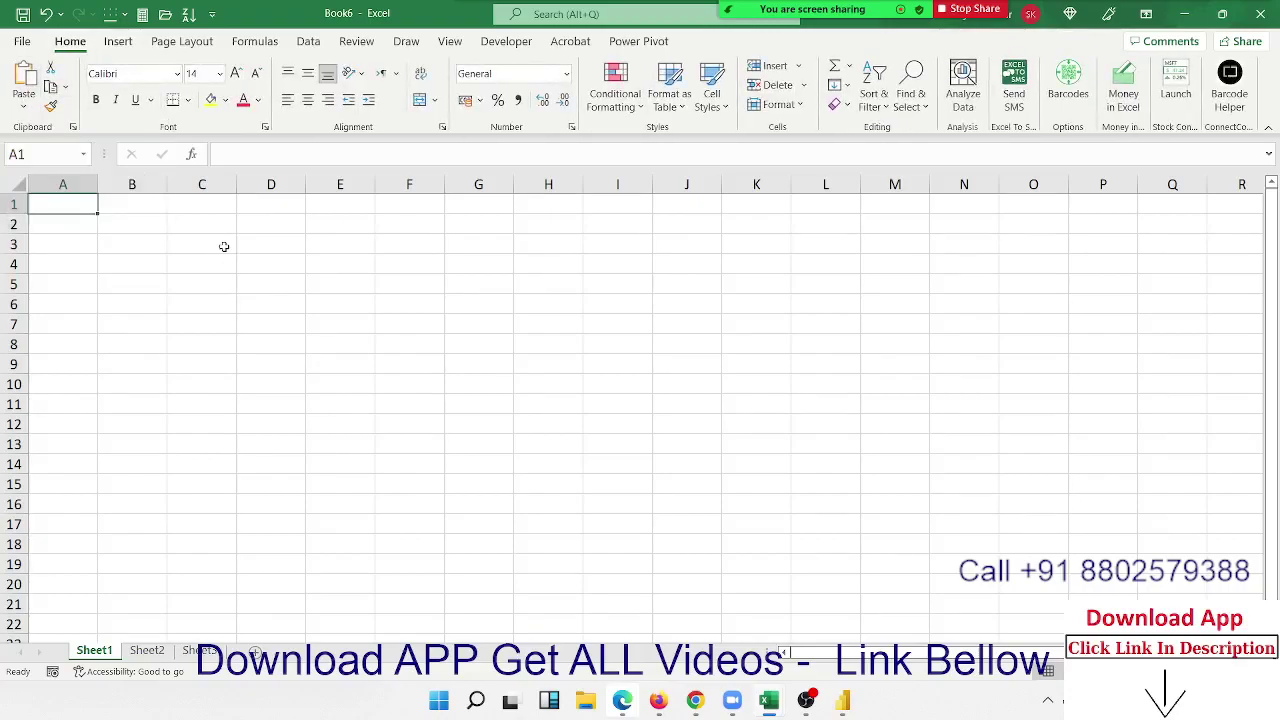
pyautogui.click(224, 246)
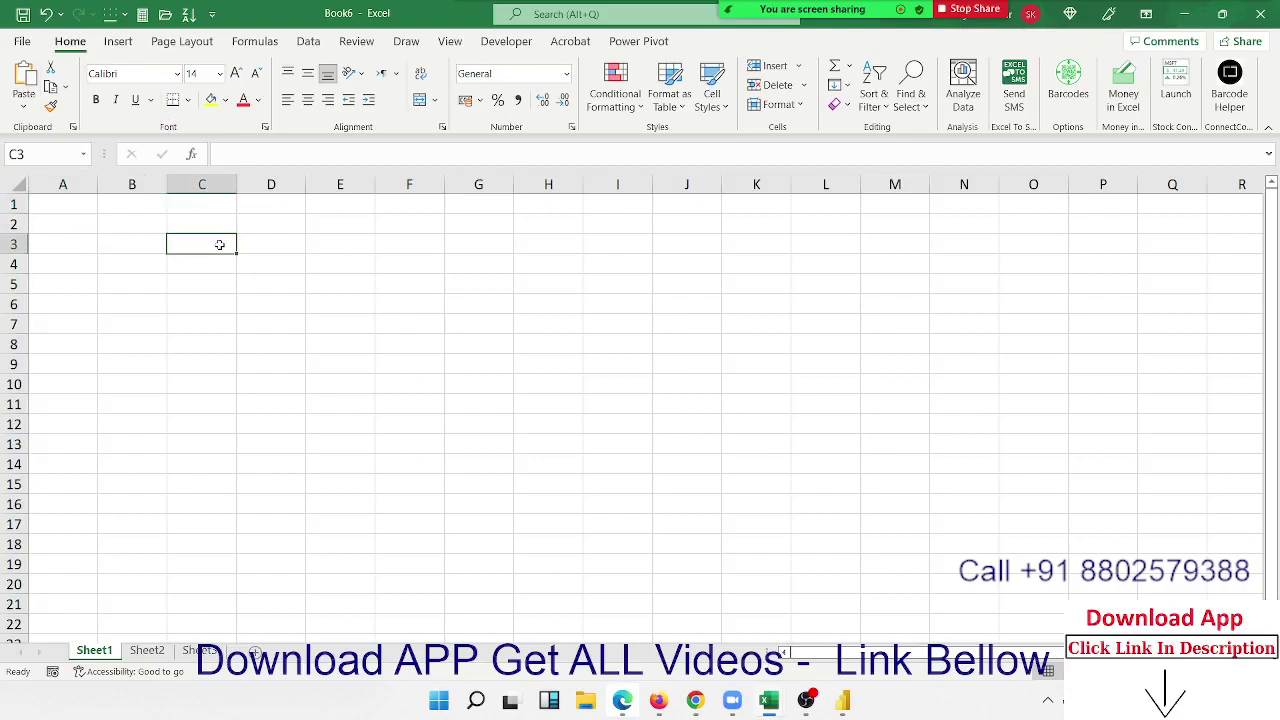
pyautogui.hotkey('ctrl', 'c')
pyautogui.click(24, 104)
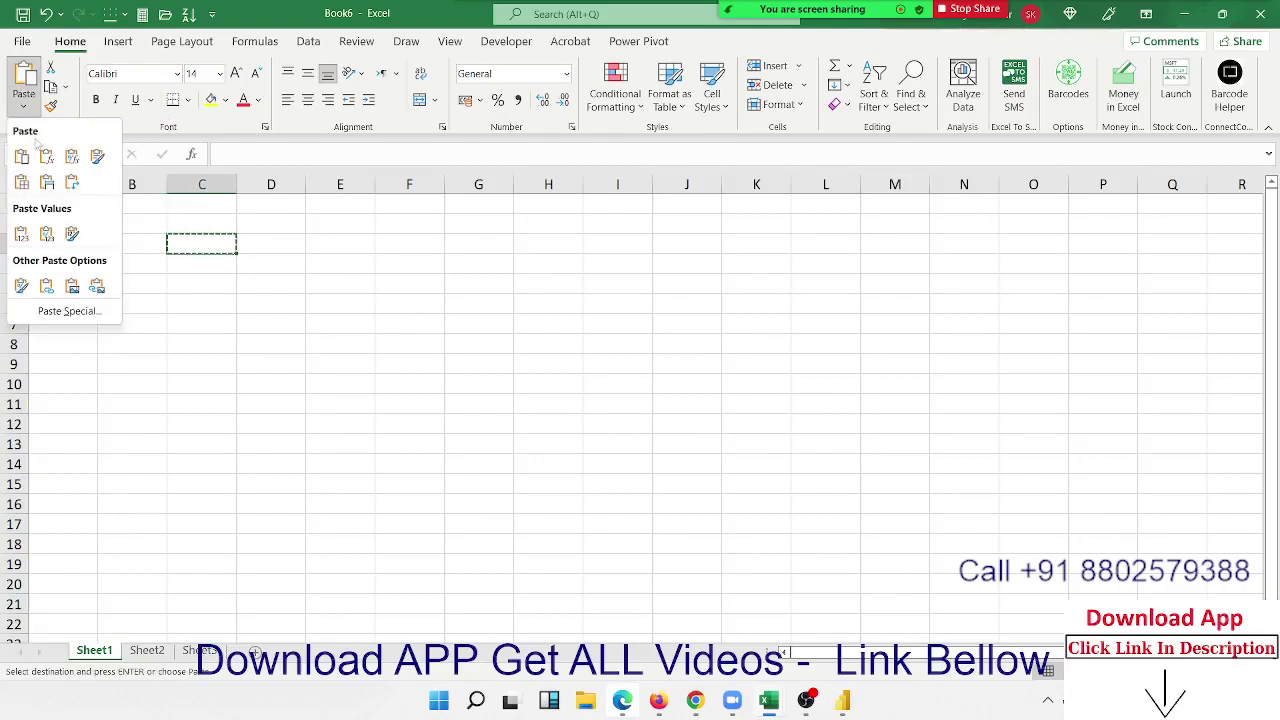
pyautogui.click(56, 318)
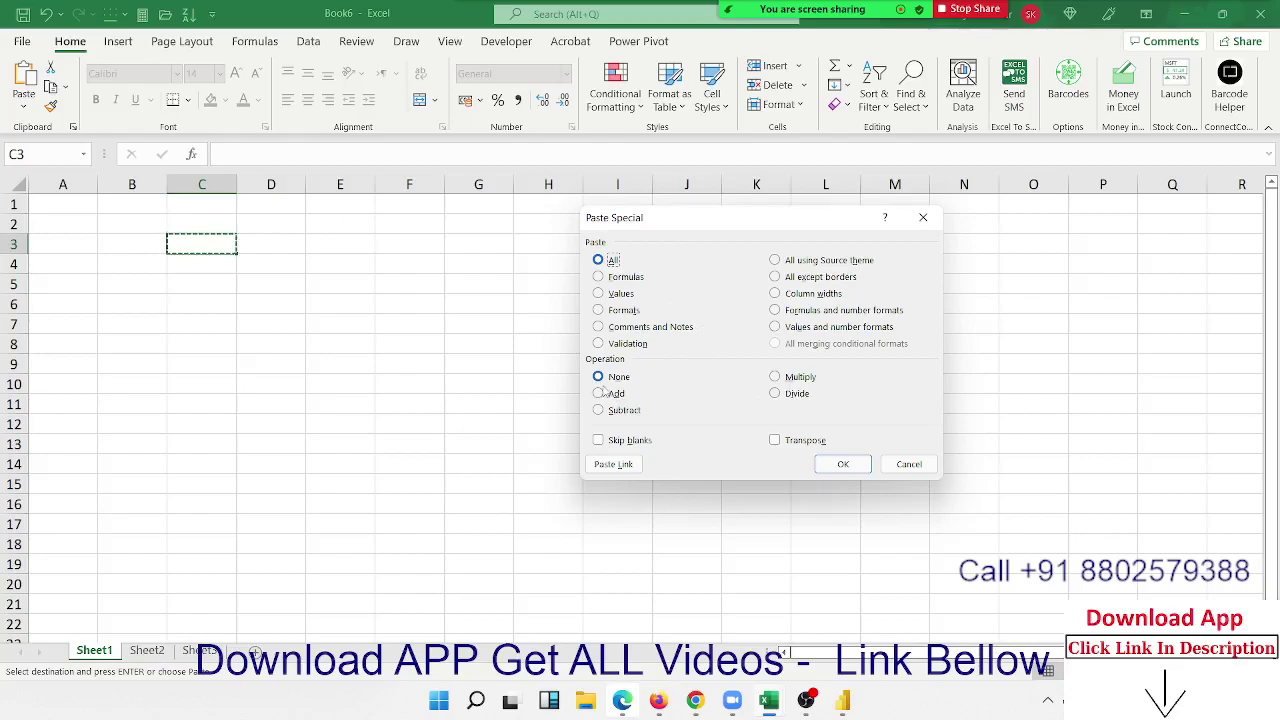
pyautogui.press('Escape')
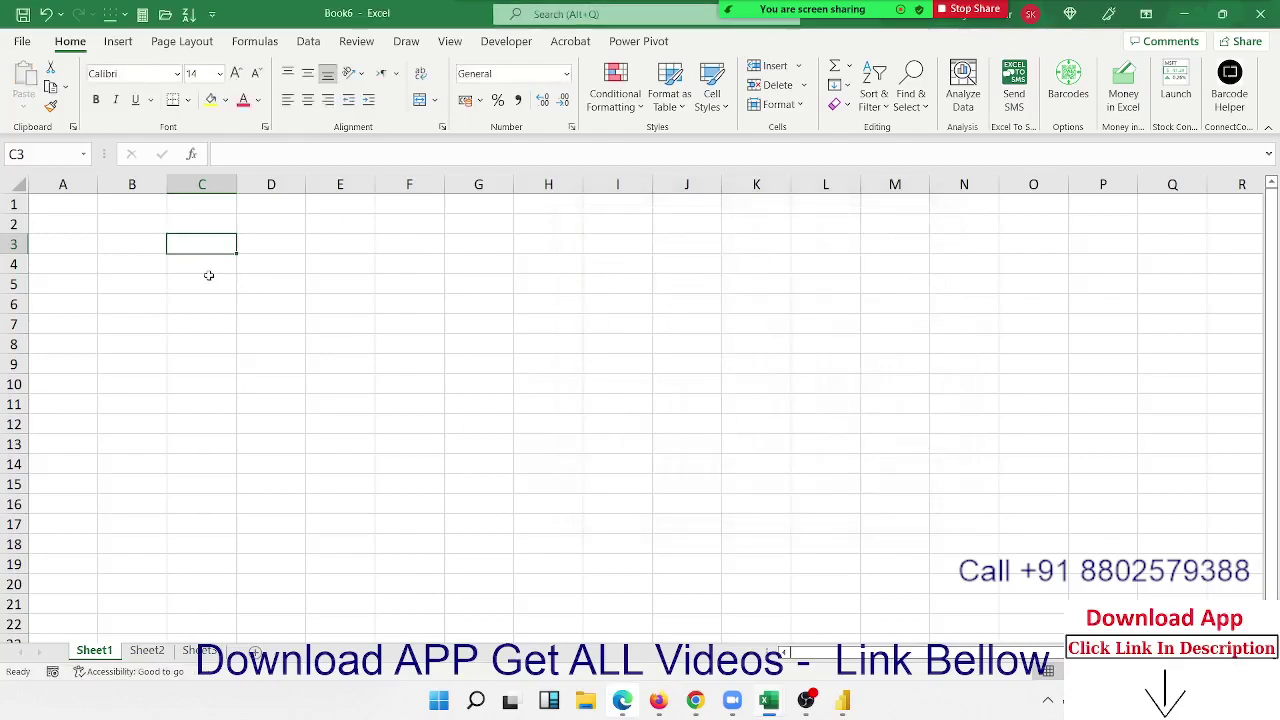
# Step: Enter 20 in C5 and 30 in F5
pyautogui.click(209, 275)
pyautogui.write('20')
pyautogui.press('Tab')
pyautogui.press('Right')
pyautogui.press('Right')
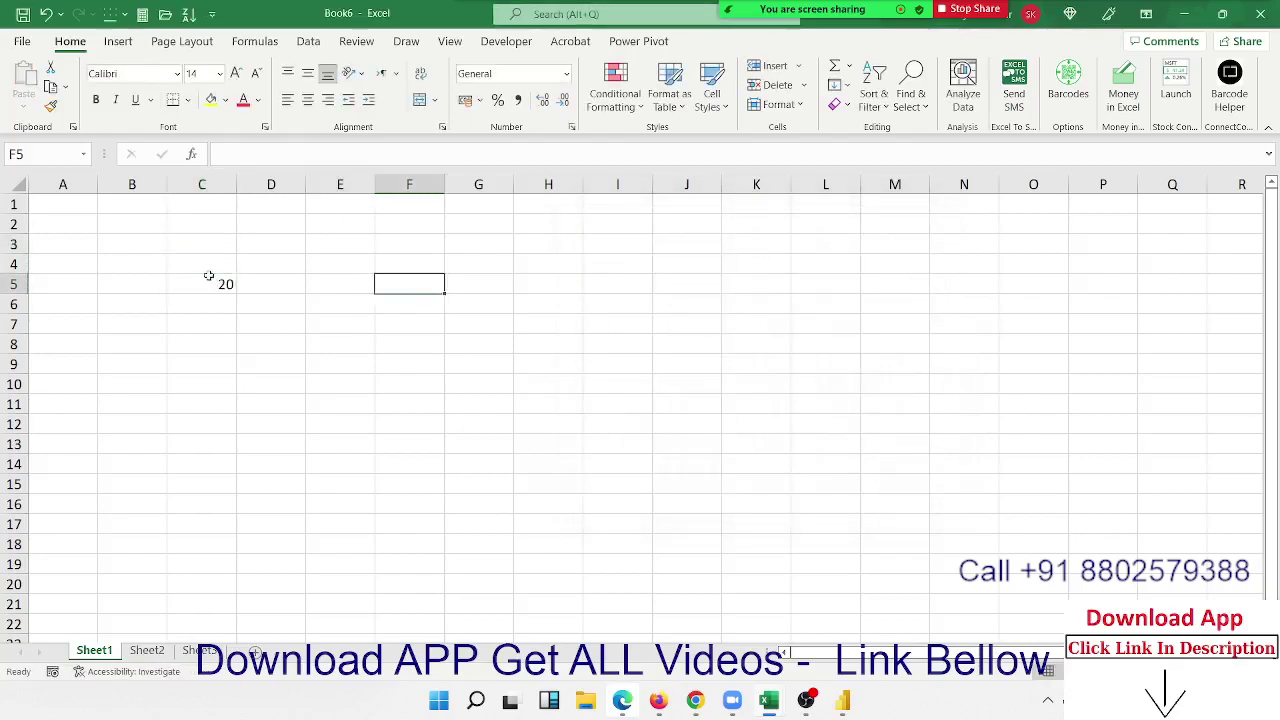
pyautogui.write('30')
pyautogui.press('Left')
pyautogui.press('Left')
pyautogui.press('Left')
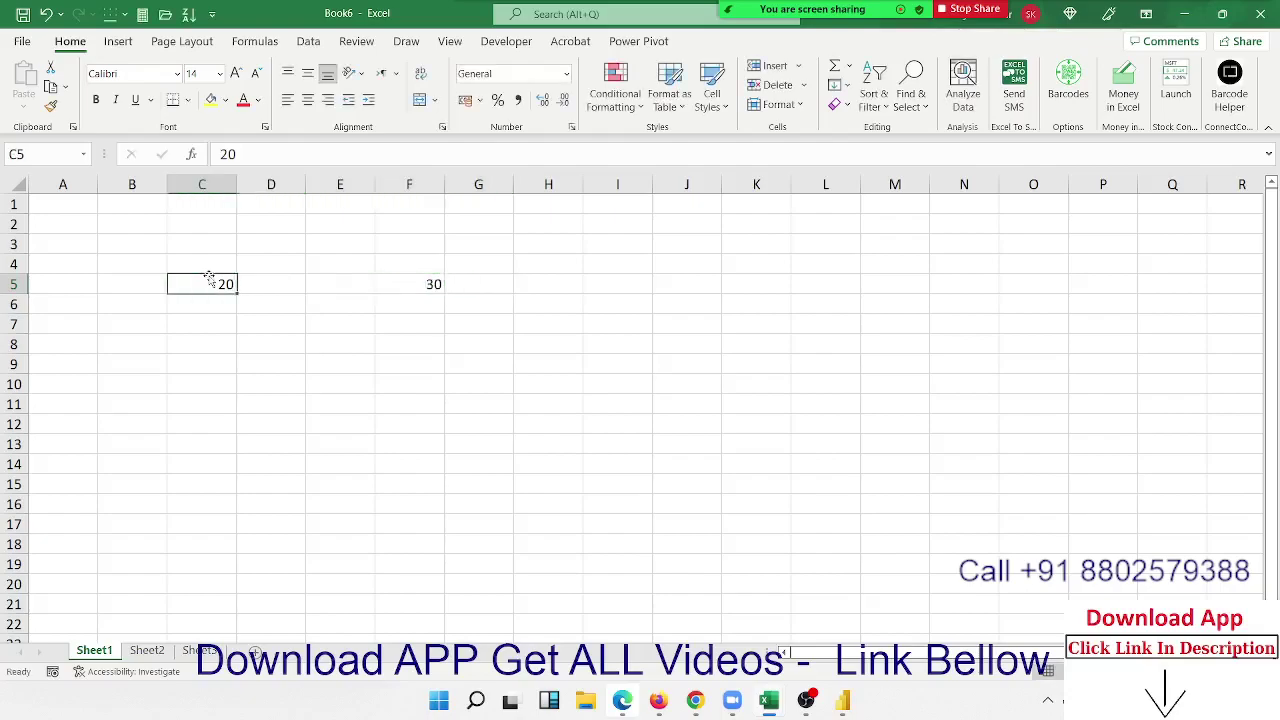
# Step: Copy C5's 20 into F5 with a plain paste, then undo it so F5 shows 30
pyautogui.hotkey('ctrl', 'c')
pyautogui.press('Right')
pyautogui.press('Right')
pyautogui.press('Right')
pyautogui.hotkey('ctrl', 'v')
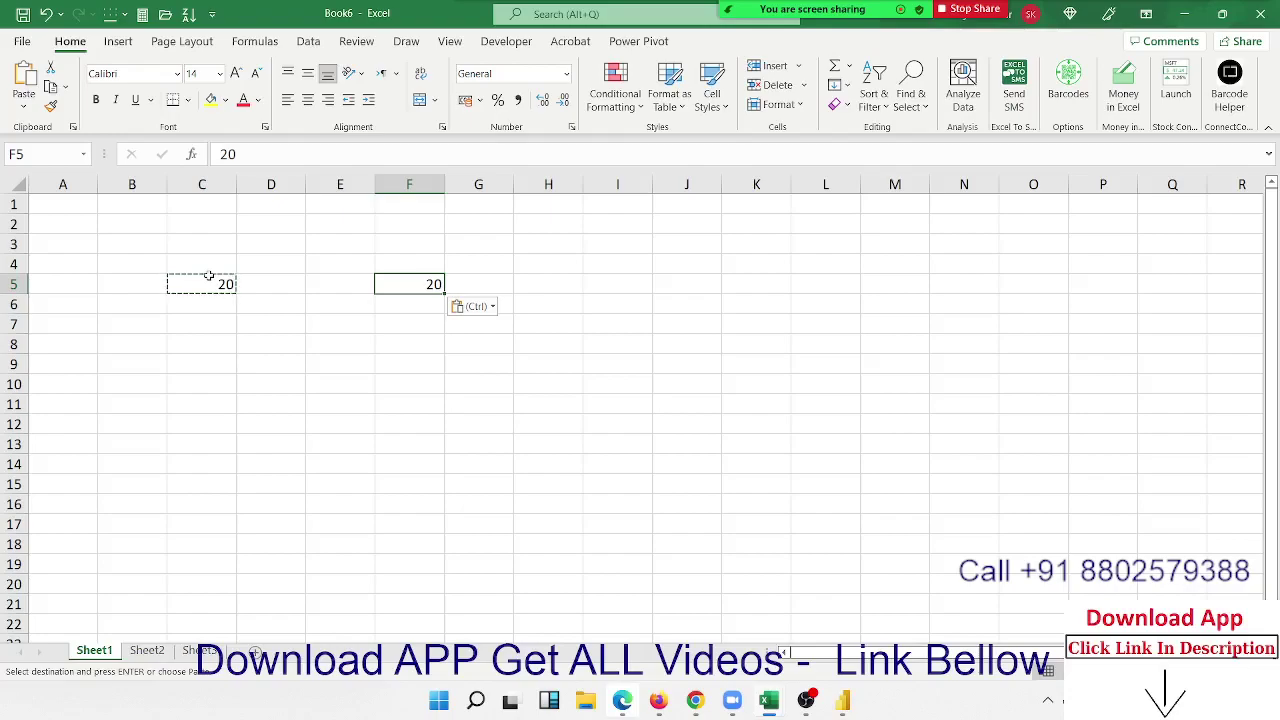
pyautogui.hotkey('ctrl', 'z')
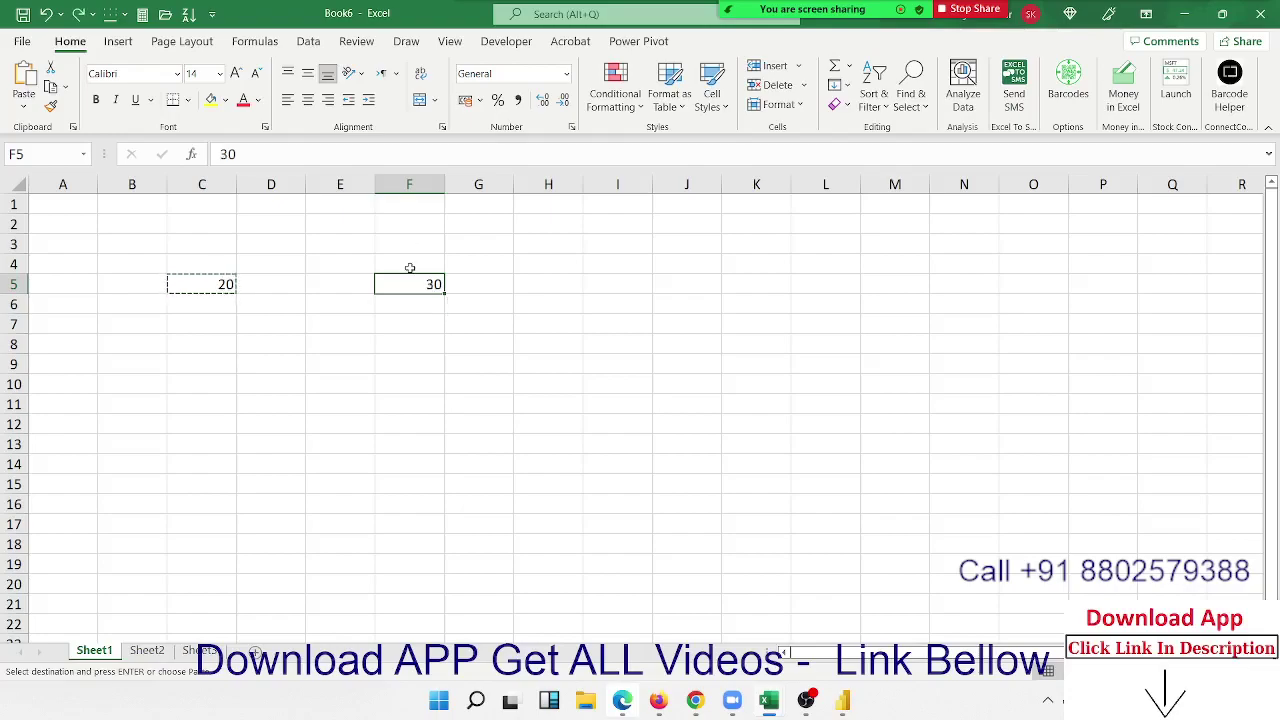
# Step: Paste Special the copied 20 onto F5 with Add so it becomes 50, then select B4:G7
pyautogui.rightClick(416, 285)
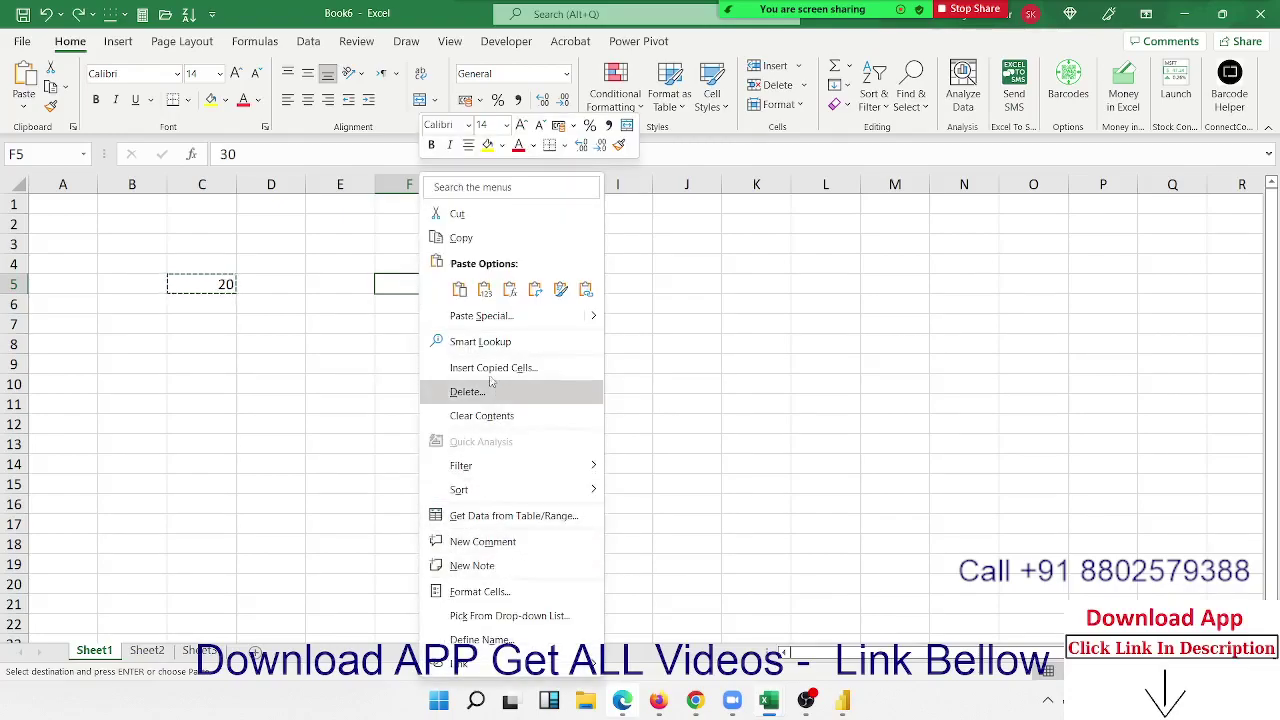
pyautogui.click(489, 320)
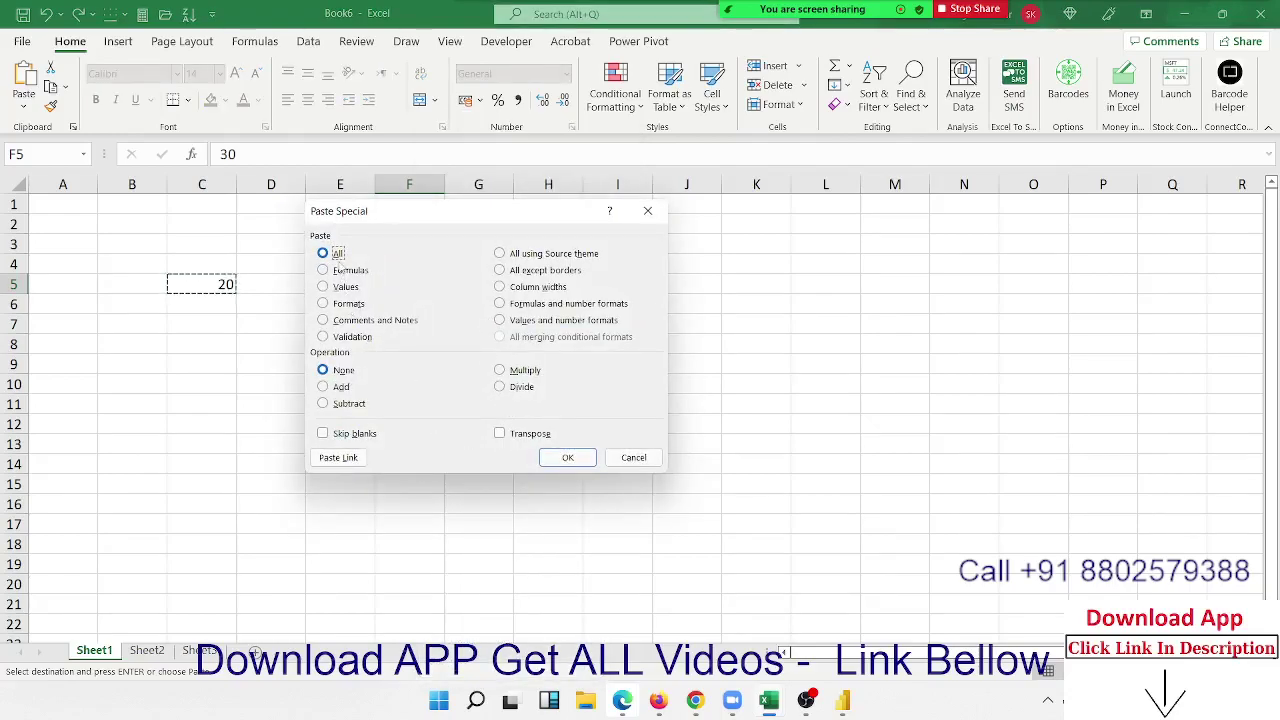
pyautogui.click(345, 386)
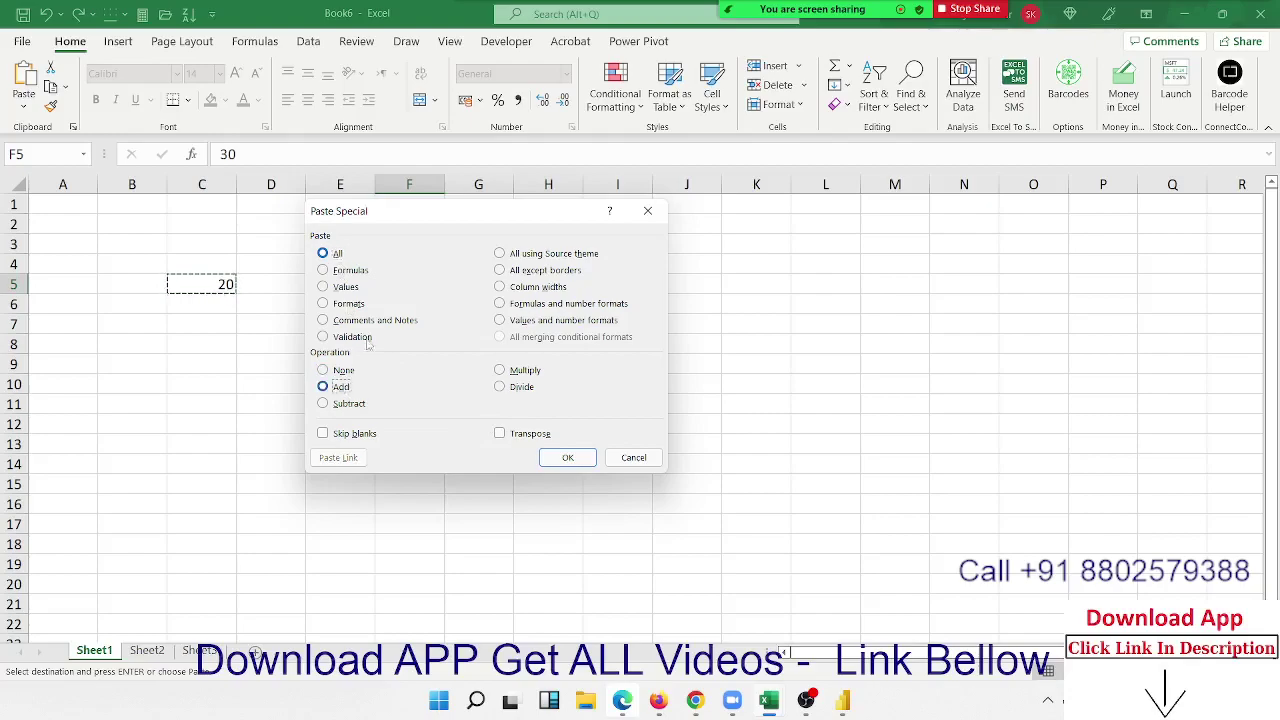
pyautogui.moveTo(423, 219); pyautogui.dragTo(649, 175)
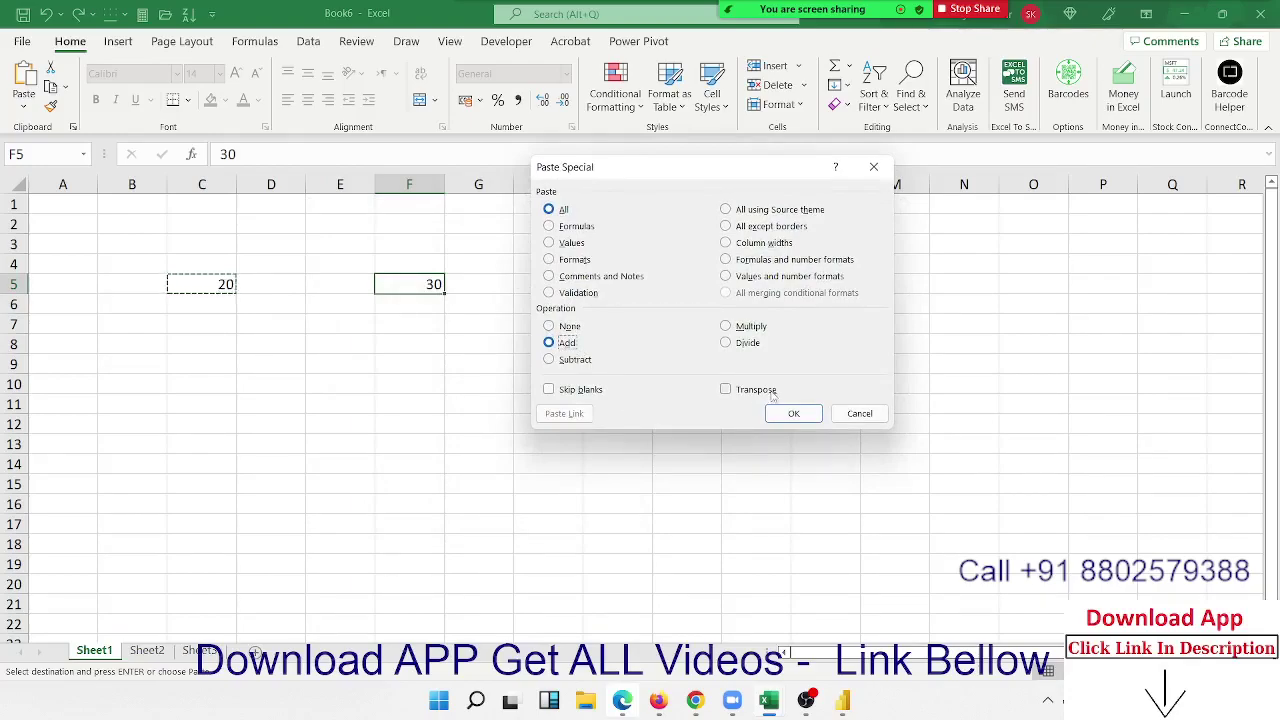
pyautogui.click(794, 413)
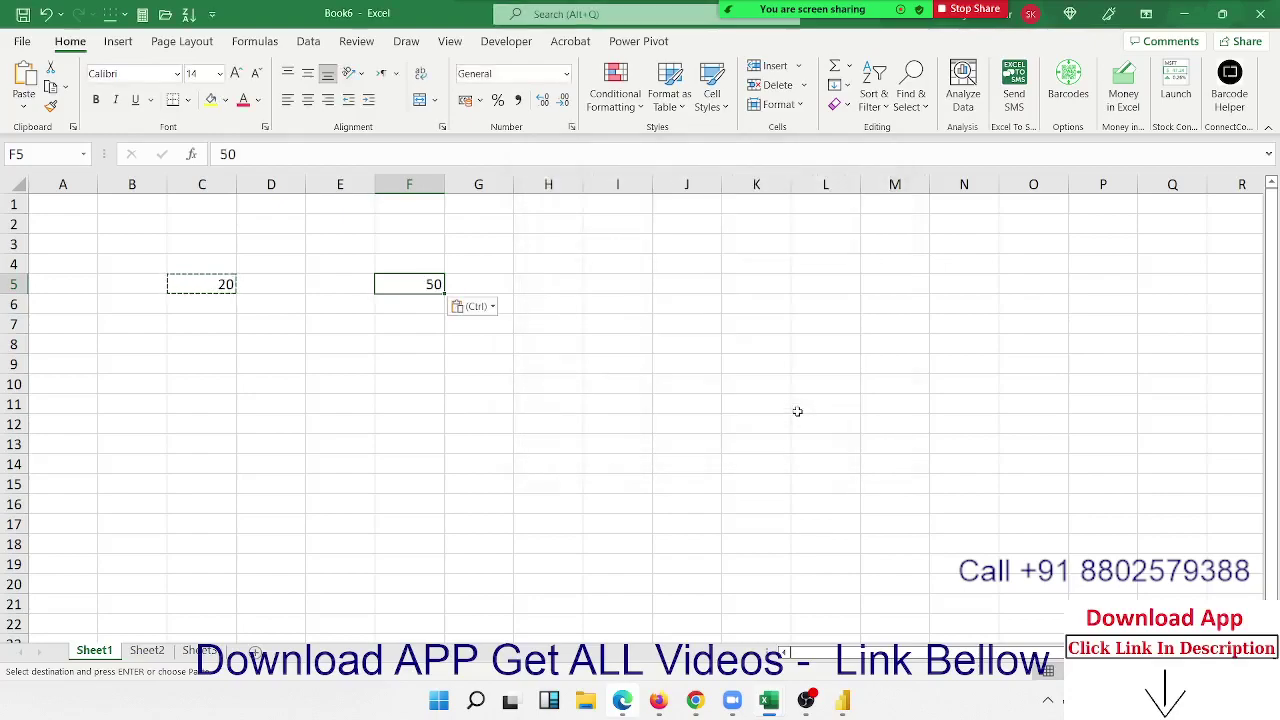
pyautogui.moveTo(155, 263); pyautogui.dragTo(481, 320)
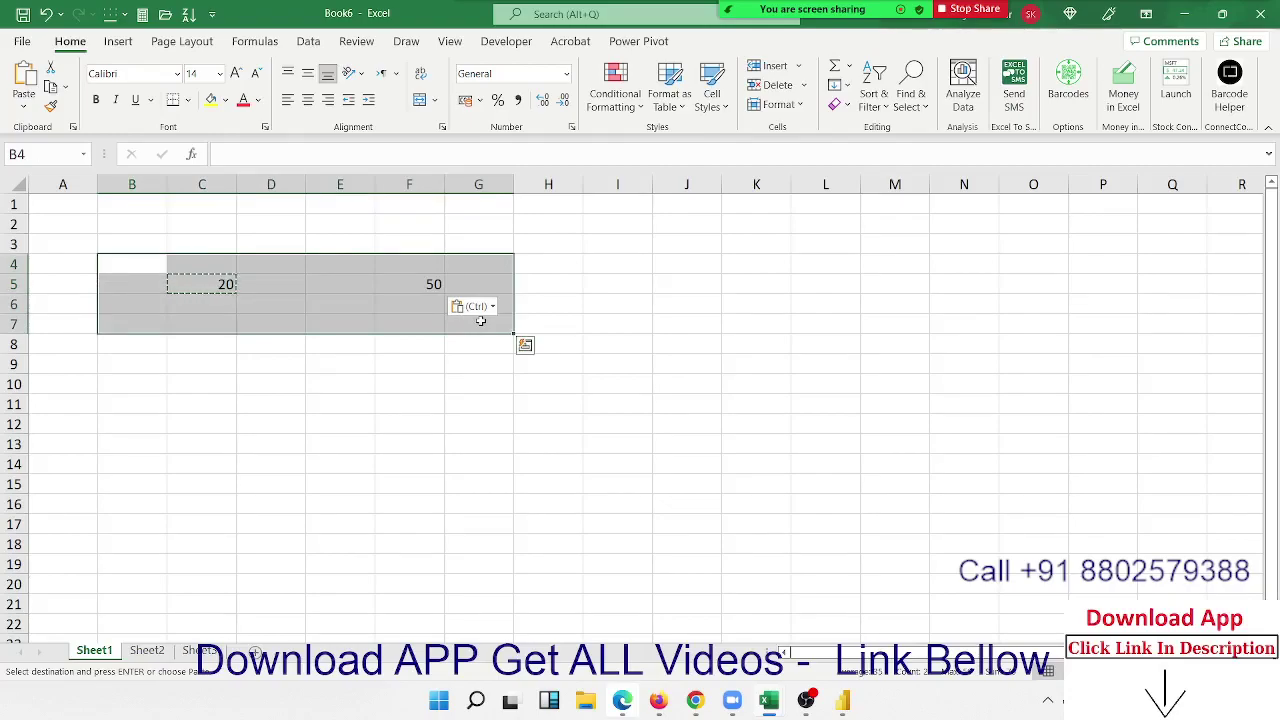
# Step: Clear the values in the B4:G7 block
pyautogui.press('Delete')
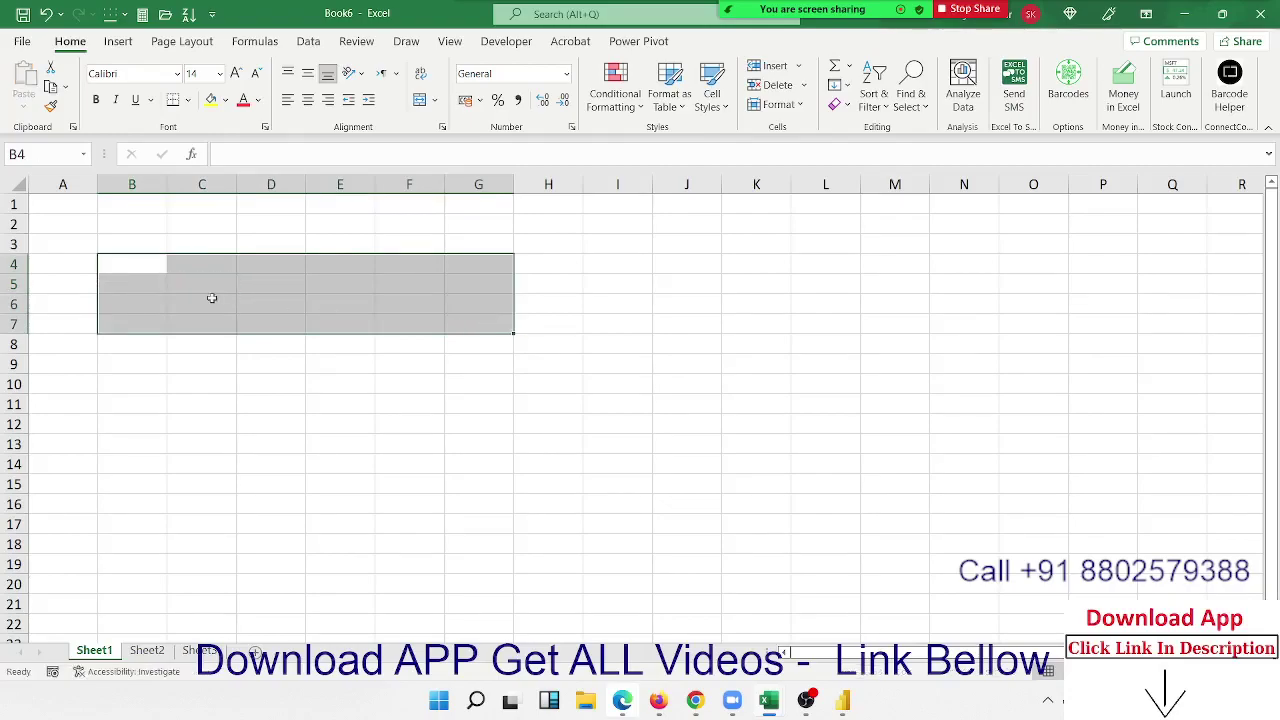
pyautogui.click(212, 298)
pyautogui.press('Up')
pyautogui.press('Left')
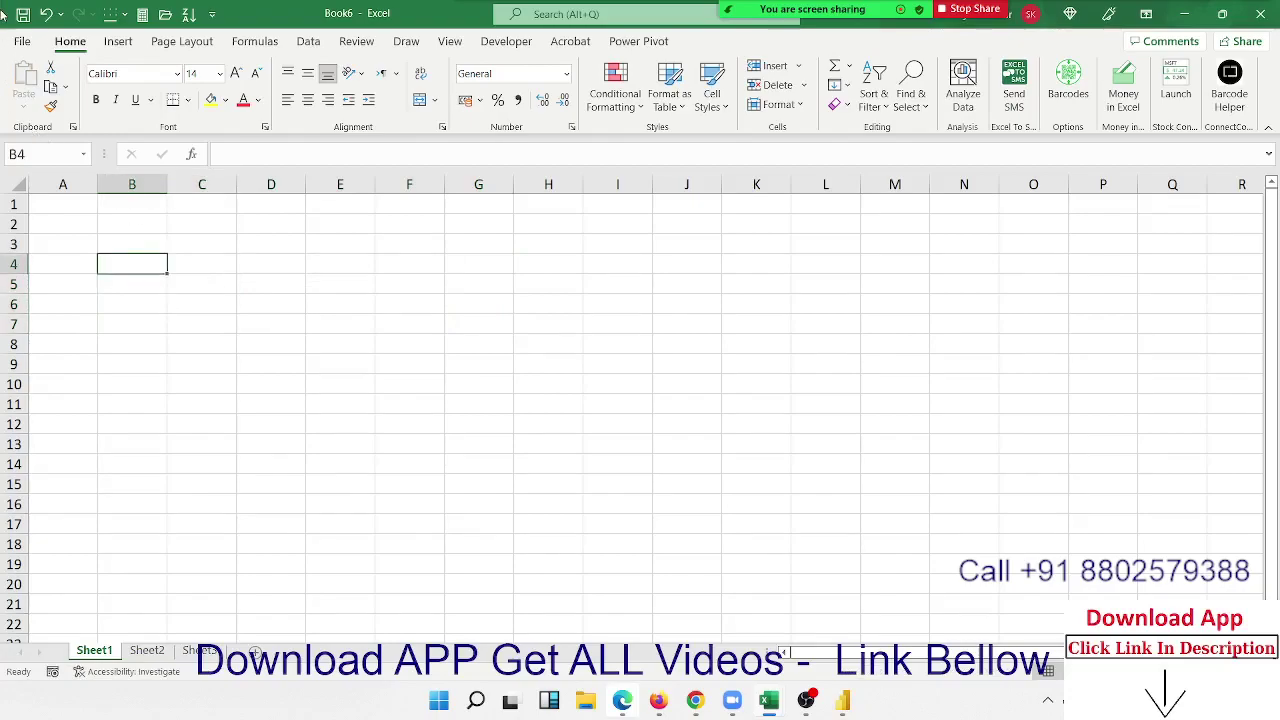
pyautogui.click(22, 41)
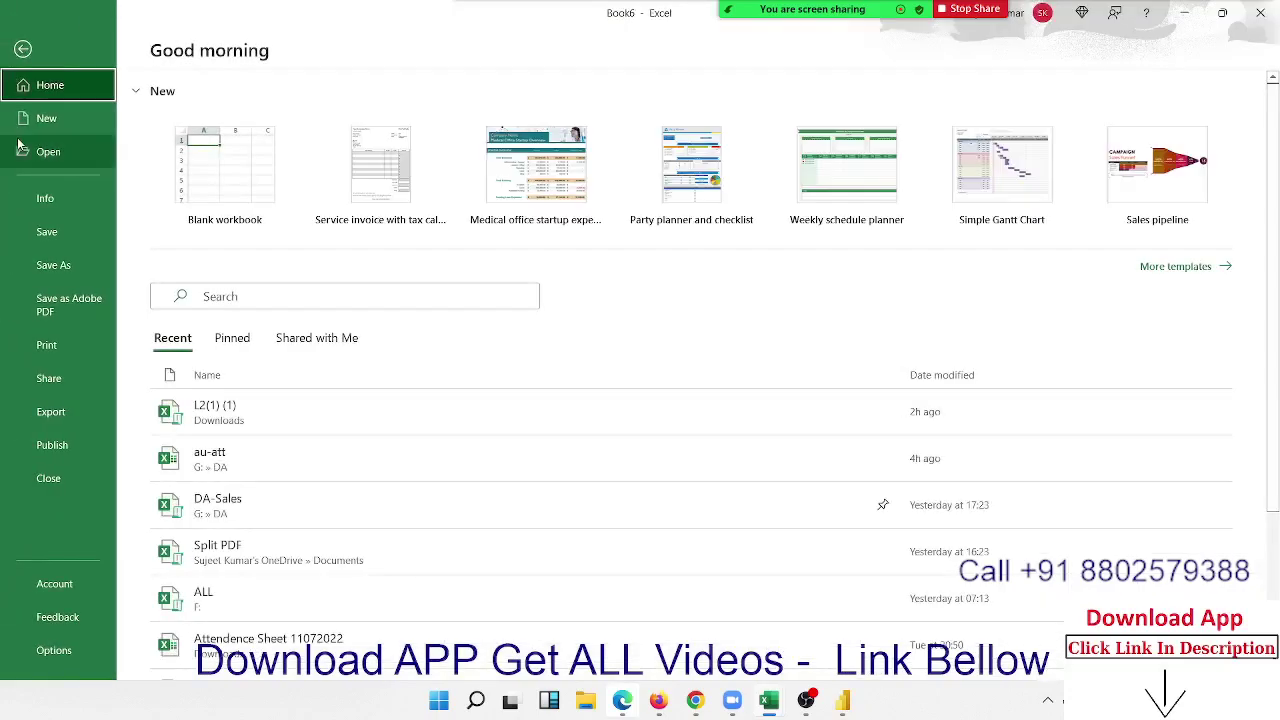
pyautogui.press('Escape')
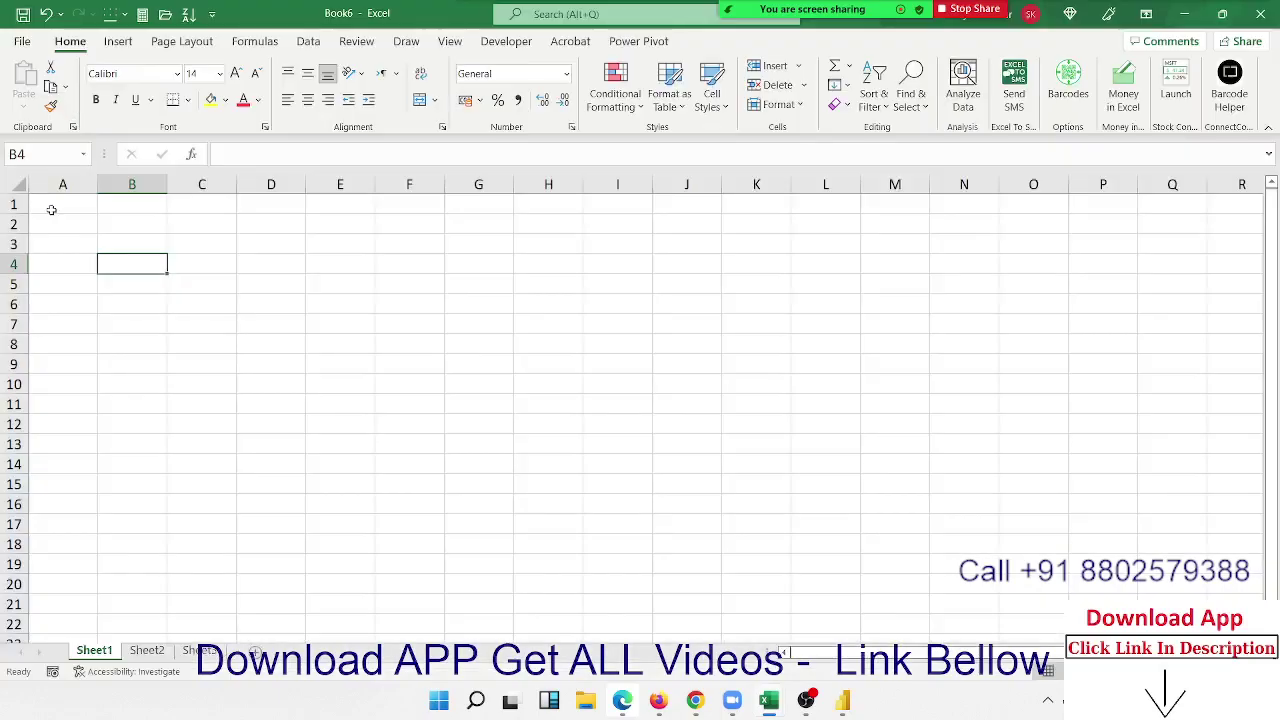
# Step: Put the header Name in A1 and Puja in A2, then auto-fill names down to A12
pyautogui.click(51, 210)
pyautogui.write('Nam')
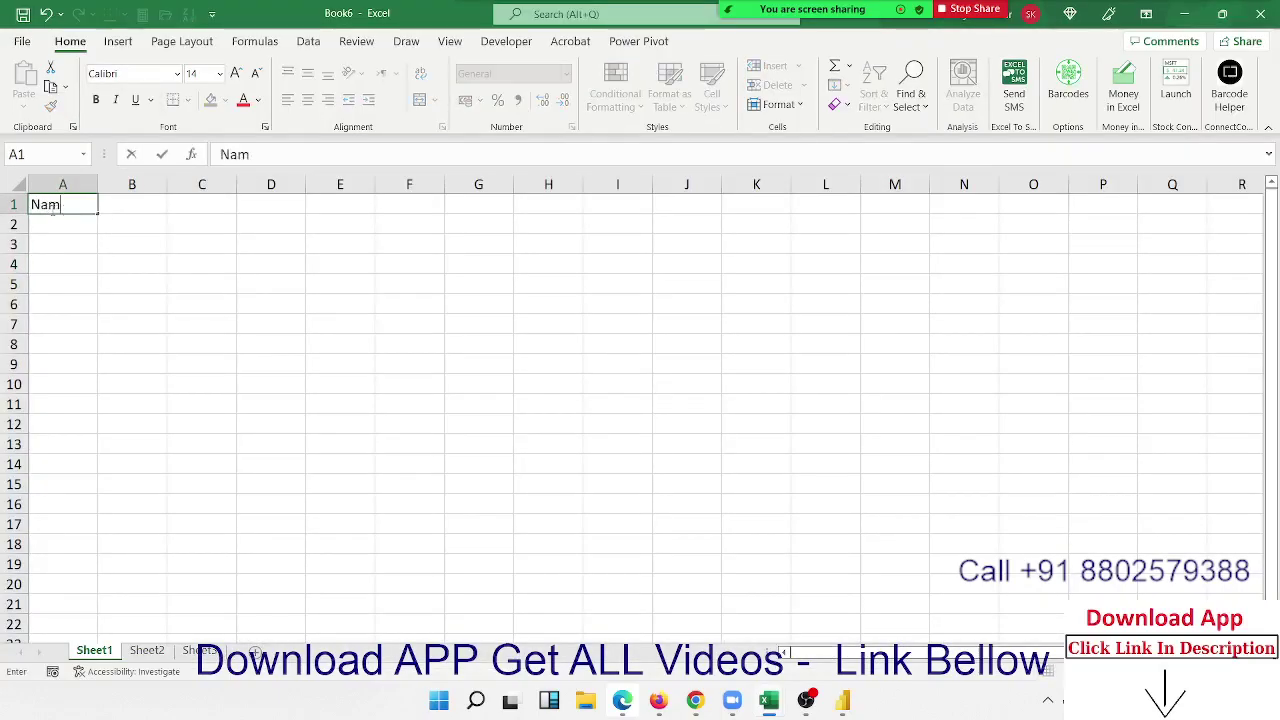
pyautogui.write('e')
pyautogui.press('Return')
pyautogui.write('Pu8j')
pyautogui.press('Escape')
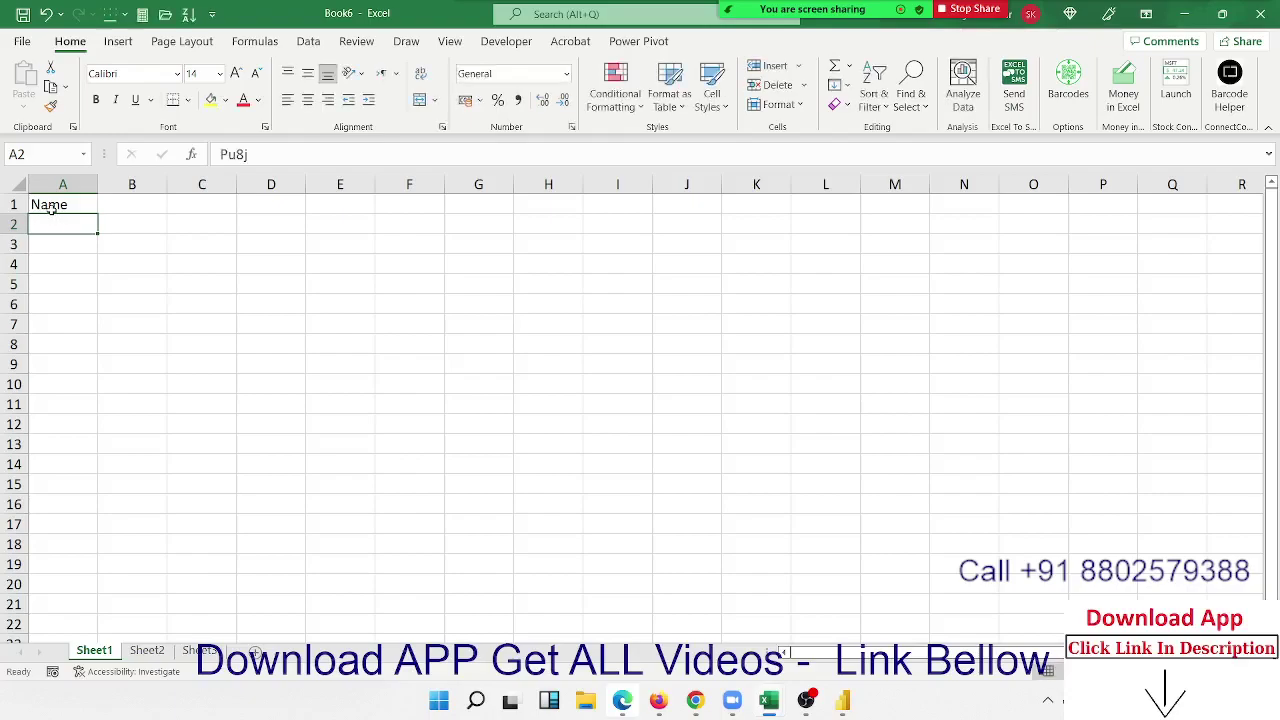
pyautogui.write('Puja')
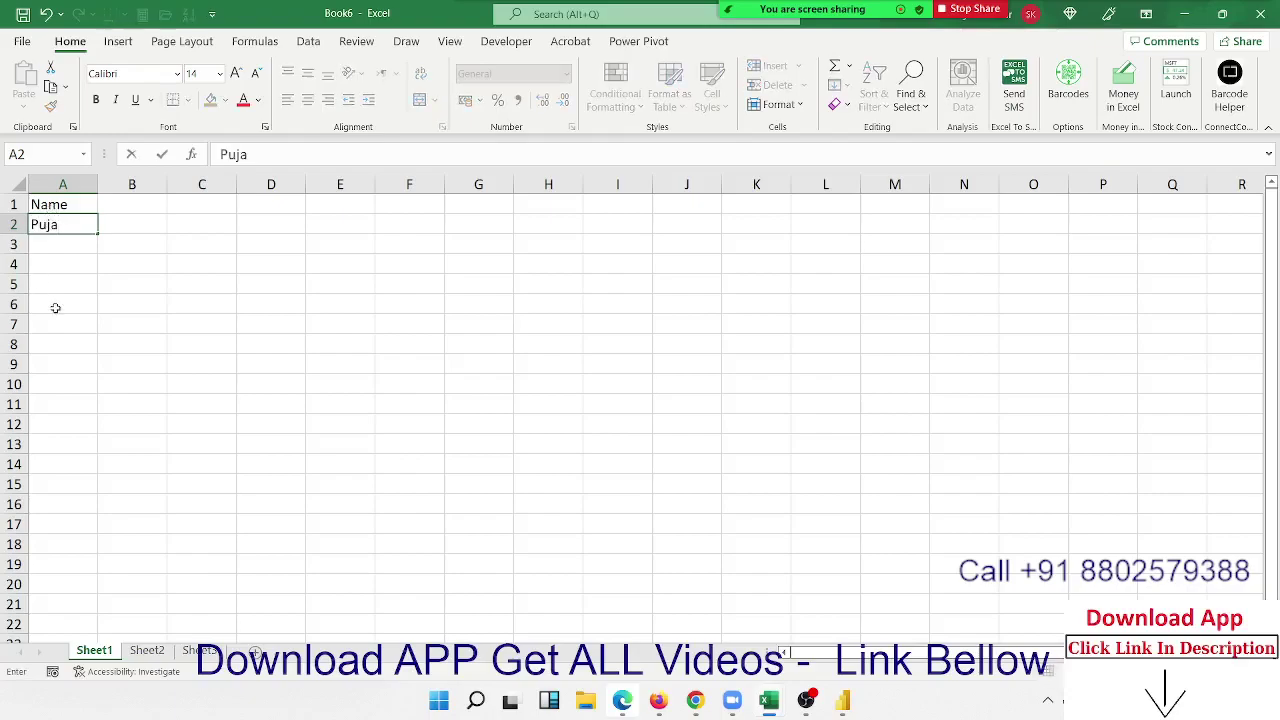
pyautogui.click(55, 308)
pyautogui.click(84, 227)
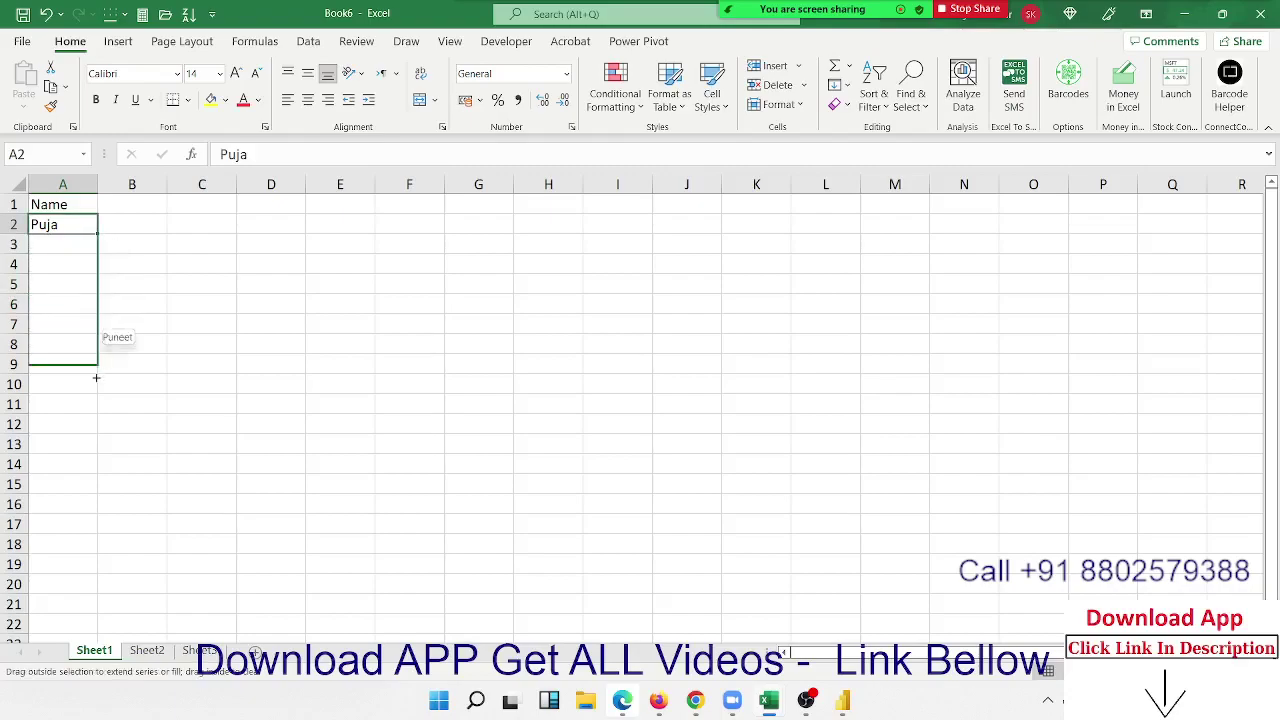
pyautogui.moveTo(96, 232); pyautogui.dragTo(100, 434)
# Step: Enter JAN in B1 and extend the month series across B1:F1
pyautogui.click(143, 213)
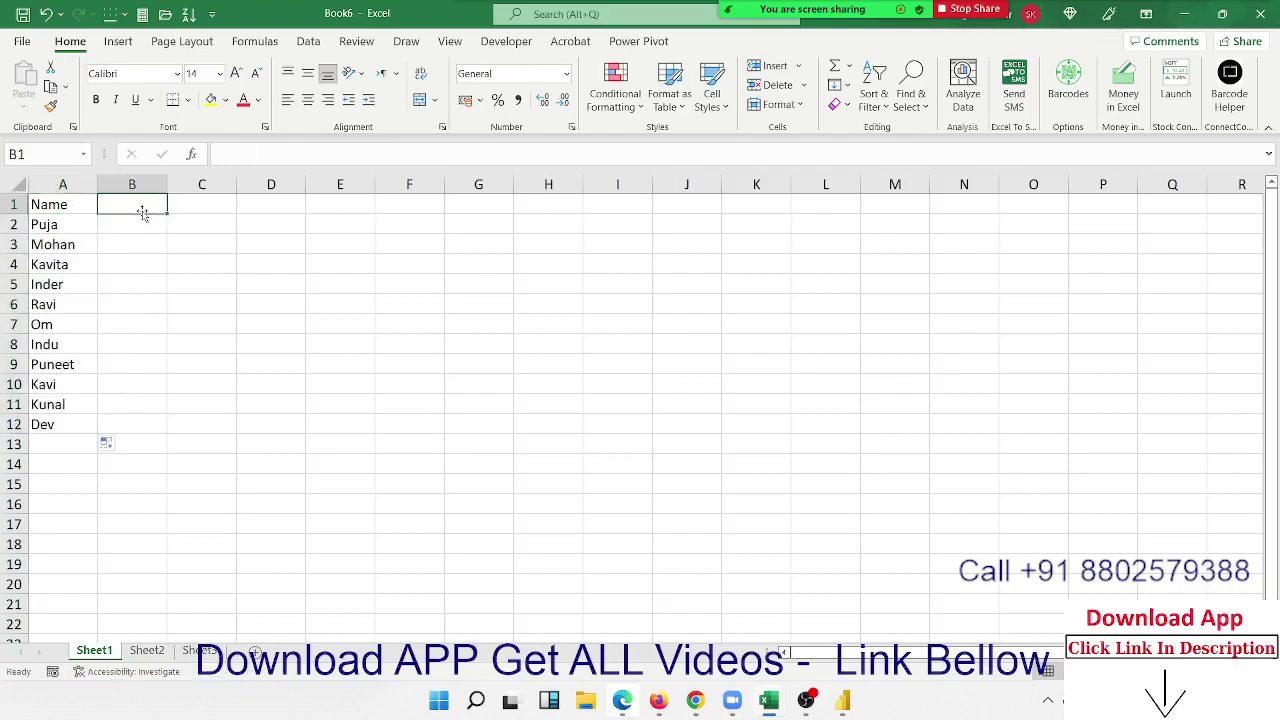
pyautogui.write('JAN')
pyautogui.click(146, 248)
pyautogui.click(146, 222)
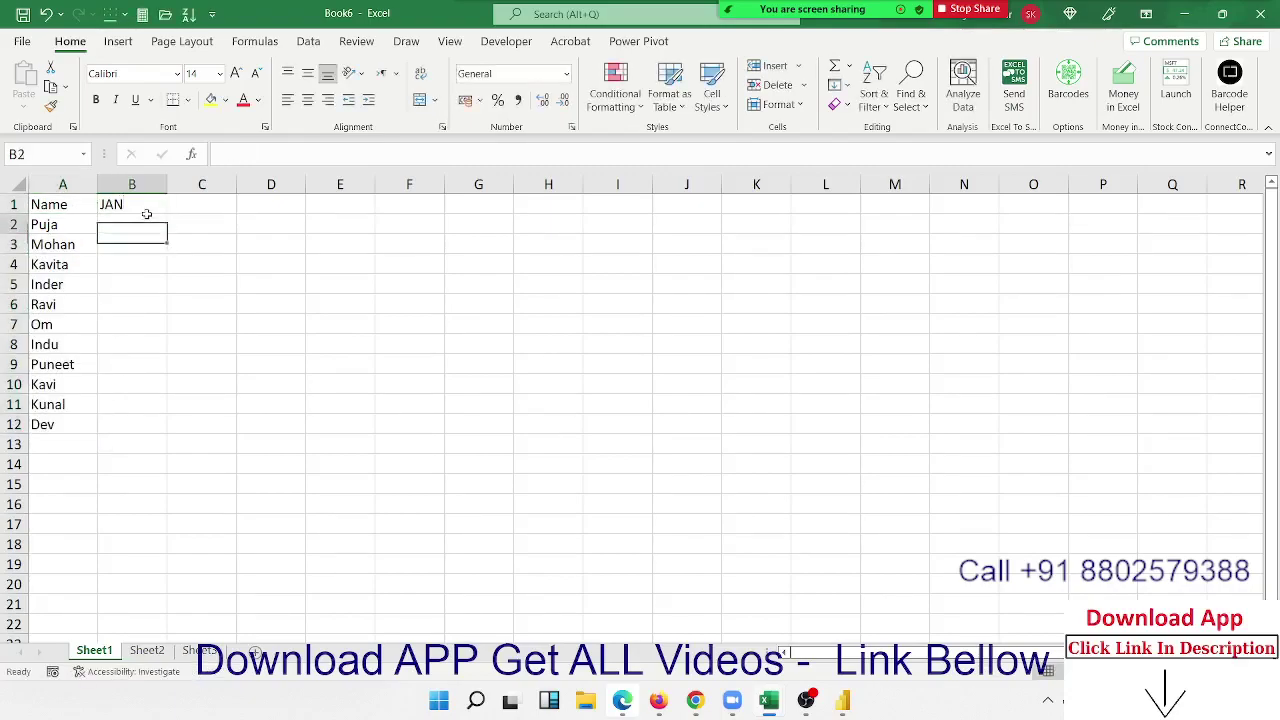
pyautogui.moveTo(150, 205)
pyautogui.mouseDown()
pyautogui.moveTo(508, 212)
pyautogui.moveTo(462, 210)
pyautogui.mouseUp()
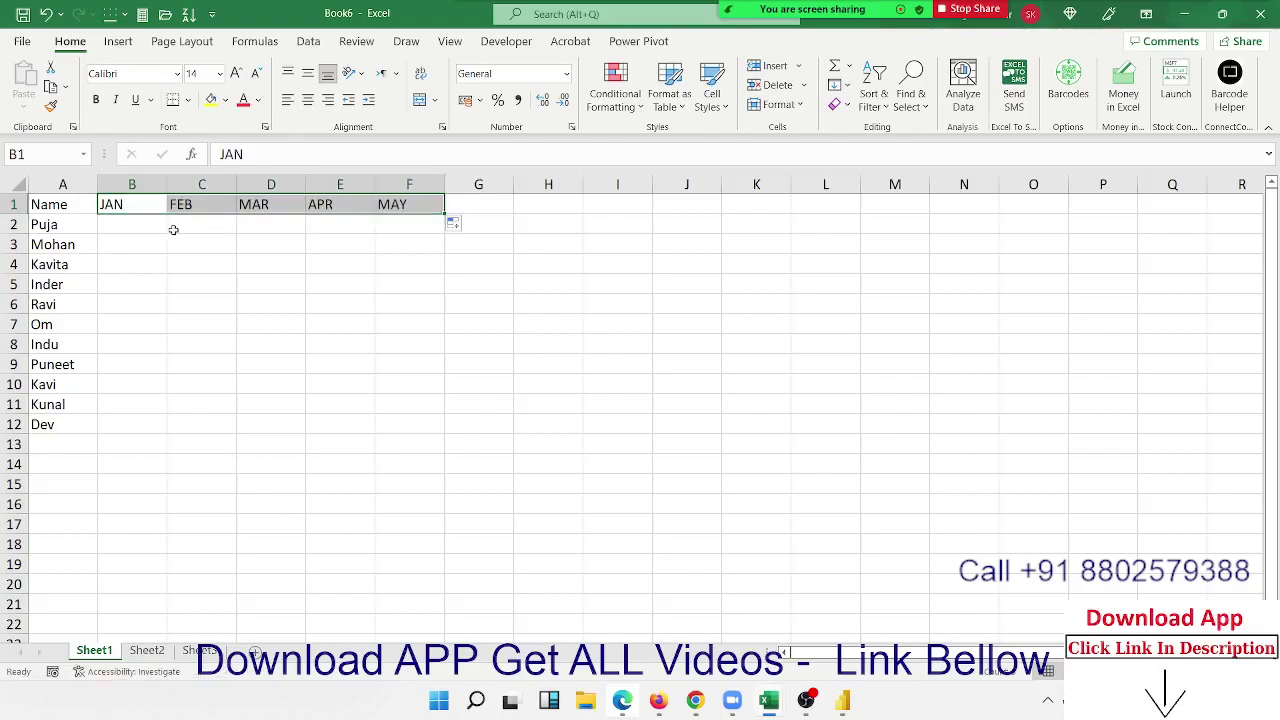
# Step: Enter =RANDBETWEEN(10,90) in B2
pyautogui.click(162, 226)
pyautogui.write('=ra')
pyautogui.press('Down')
pyautogui.press('Down')
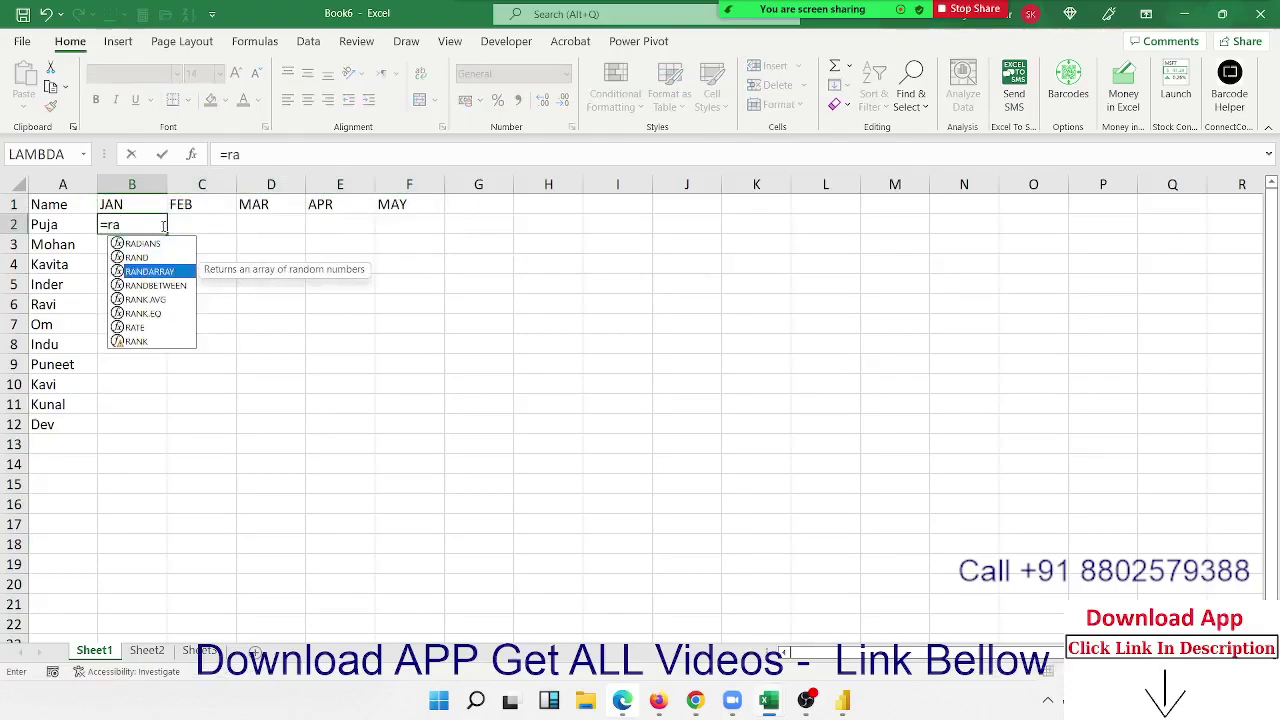
pyautogui.press('Down')
pyautogui.press('Tab')
pyautogui.write('10,9')
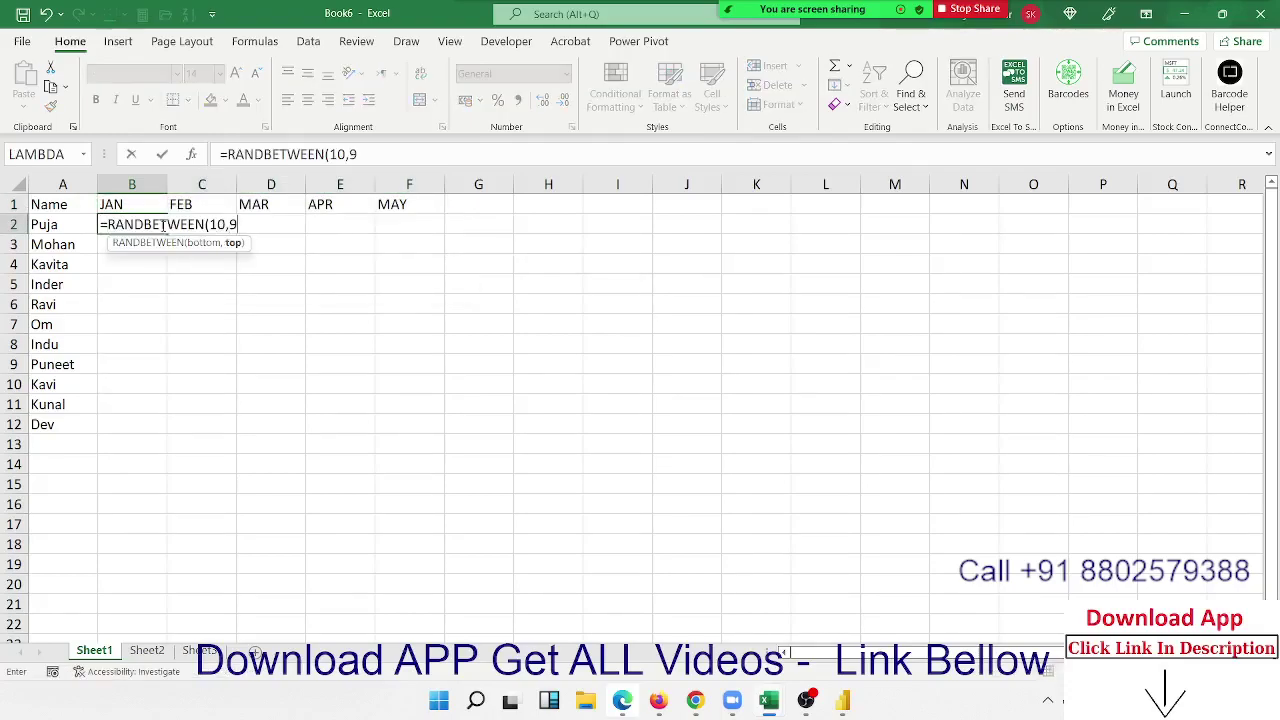
pyautogui.write('0)')
pyautogui.press('Return')
# Step: Fill the RANDBETWEEN formula through B2:F12 and copy the block
pyautogui.moveTo(160, 225); pyautogui.dragTo(205, 225)
pyautogui.hotkey('shift', 'Right')
pyautogui.hotkey('shift', 'Right')
pyautogui.hotkey('shift', 'Right')
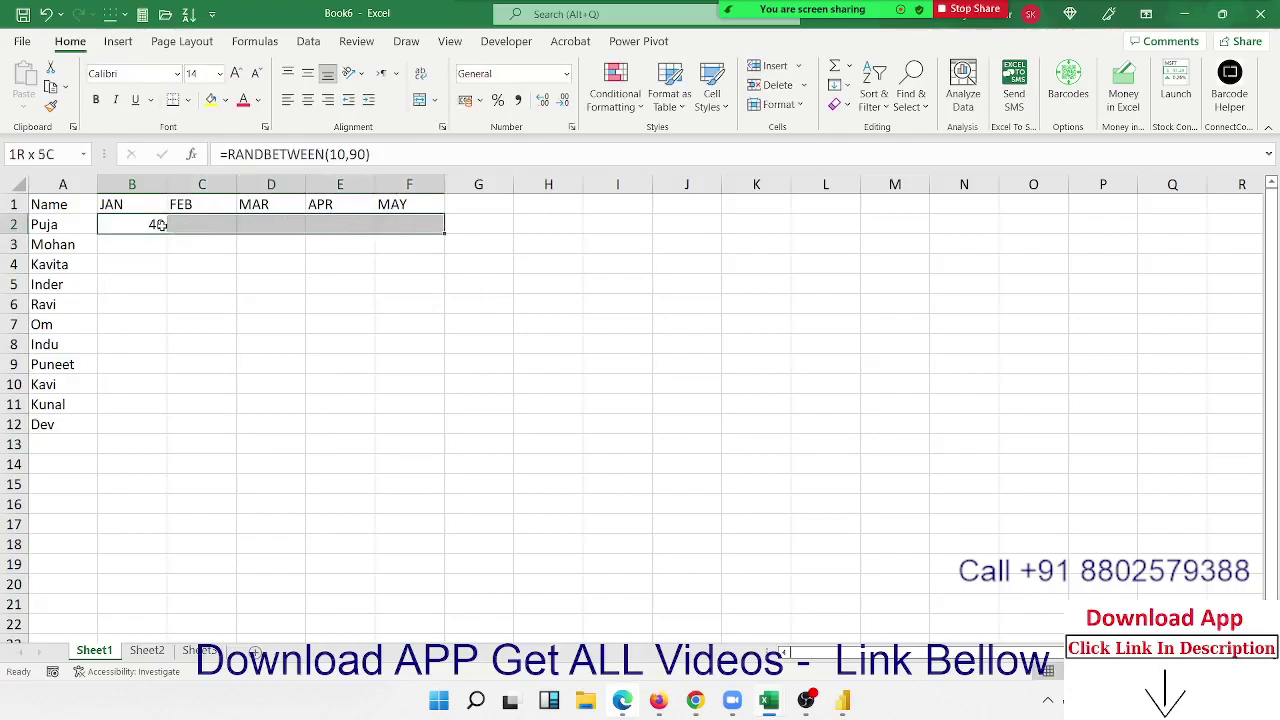
pyautogui.hotkey('shift', 'Down')
pyautogui.hotkey('shift', 'Down')
pyautogui.hotkey('shift', 'Down')
pyautogui.hotkey('shift', 'Down')
pyautogui.hotkey('shift', 'Down')
pyautogui.hotkey('shift', 'Down')
pyautogui.hotkey('shift', 'Down')
pyautogui.hotkey('shift', 'Down')
pyautogui.hotkey('shift', 'Down')
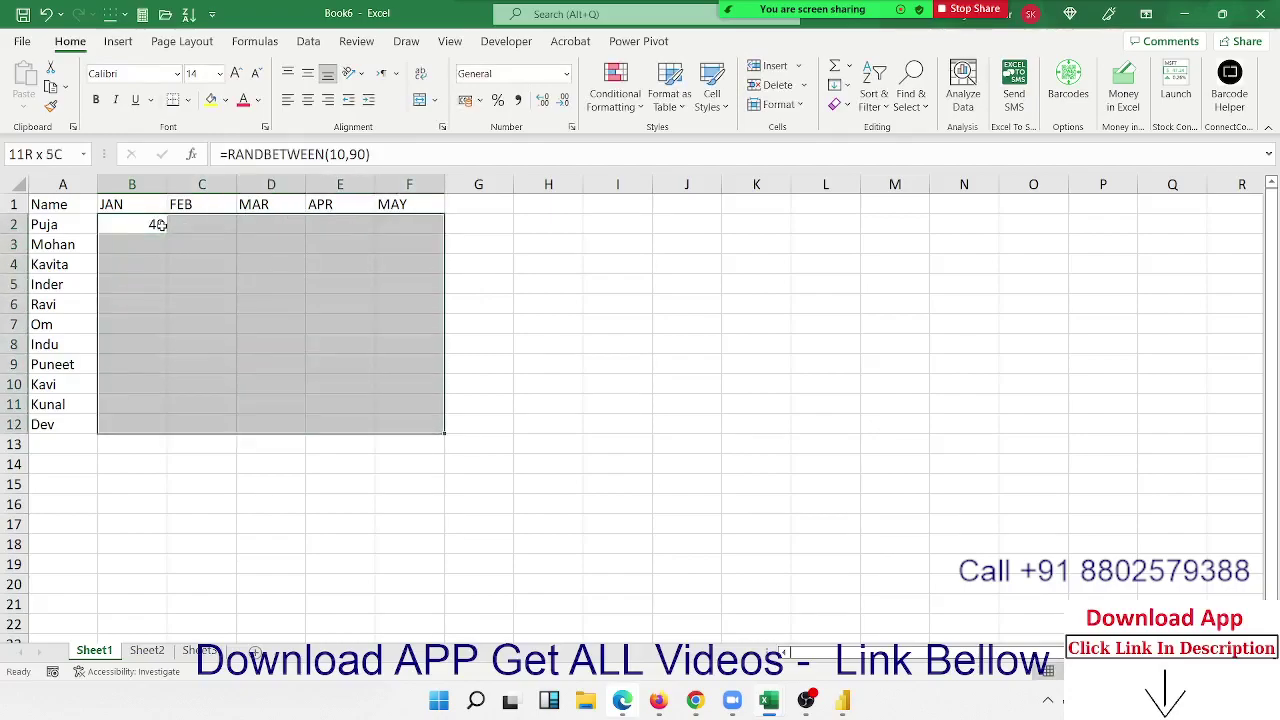
pyautogui.hotkey('ctrl', 'r')
pyautogui.hotkey('ctrl', 'd')
pyautogui.hotkey('ctrl', 'c')
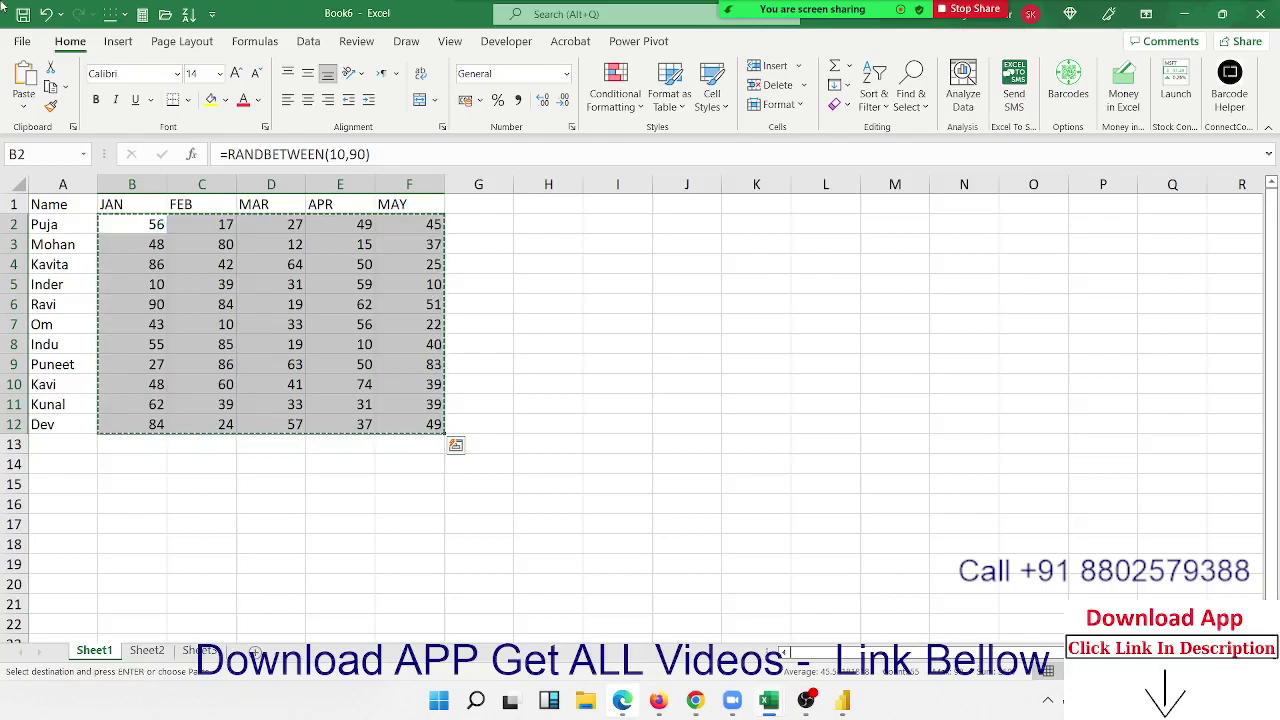
# Step: Paste the copied random numbers back over themselves as plain values
pyautogui.click(23, 115)
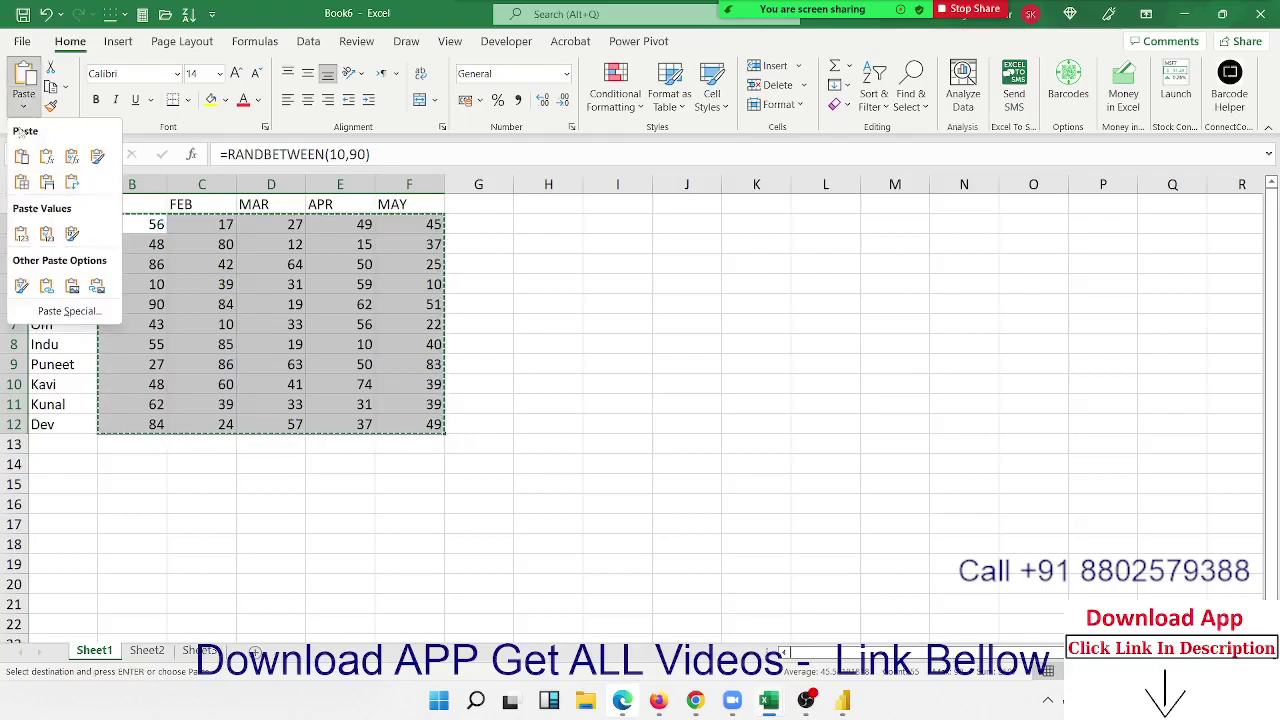
pyautogui.click(25, 233)
pyautogui.press('Escape')
pyautogui.click(310, 264)
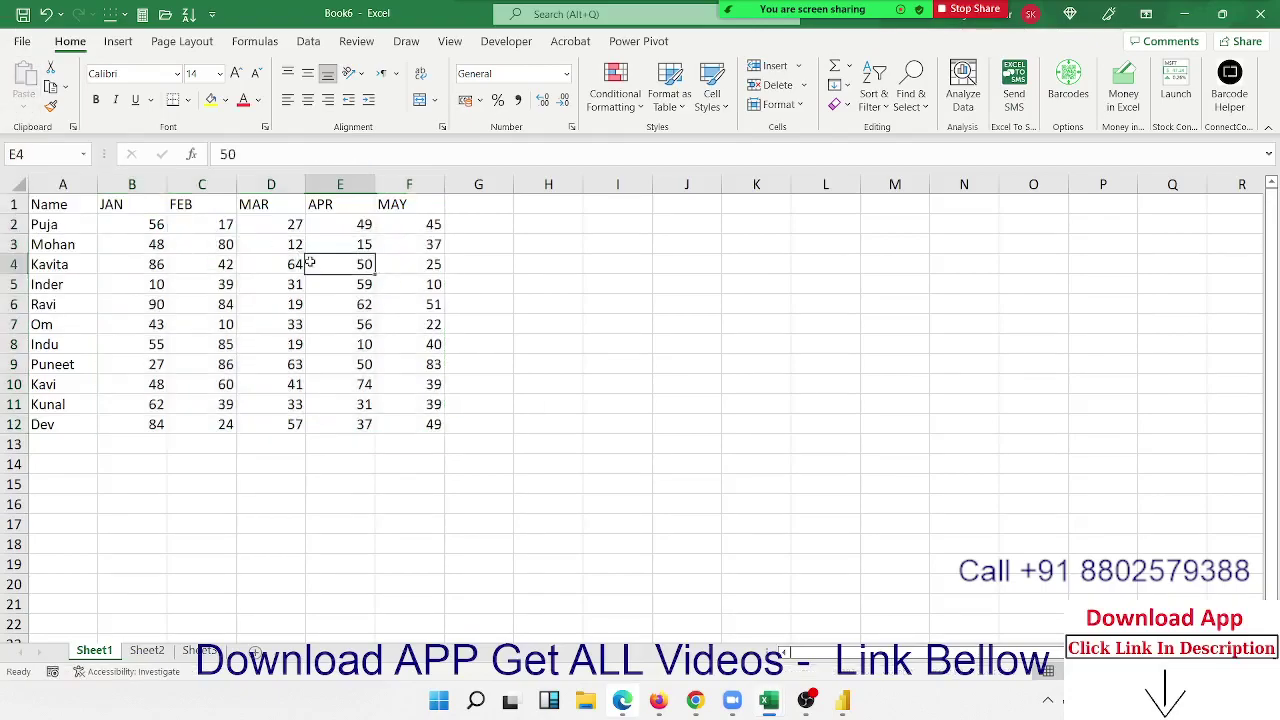
# Step: Enter a test value 100 in I3, copy it, then cancel the copy
pyautogui.click(533, 290)
pyautogui.click(628, 262)
pyautogui.click(648, 245)
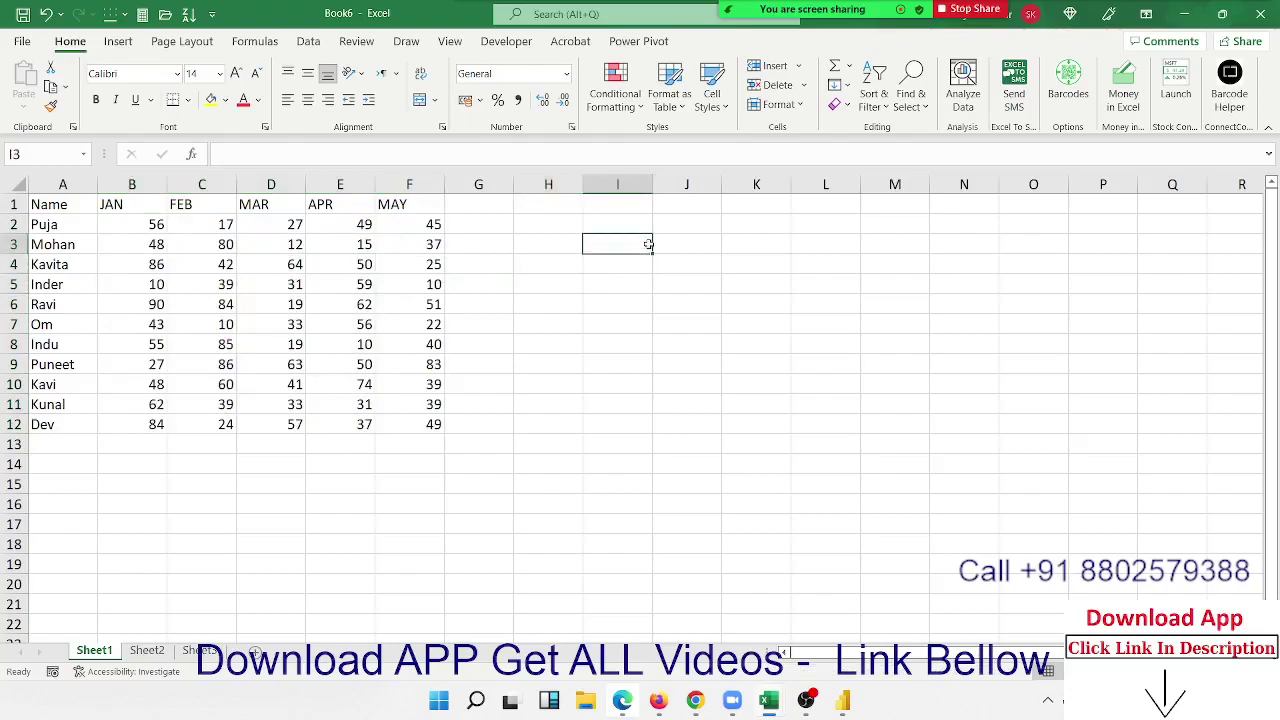
pyautogui.write('100')
pyautogui.hotkey('ctrl', 'Return')
pyautogui.hotkey('ctrl', 'c')
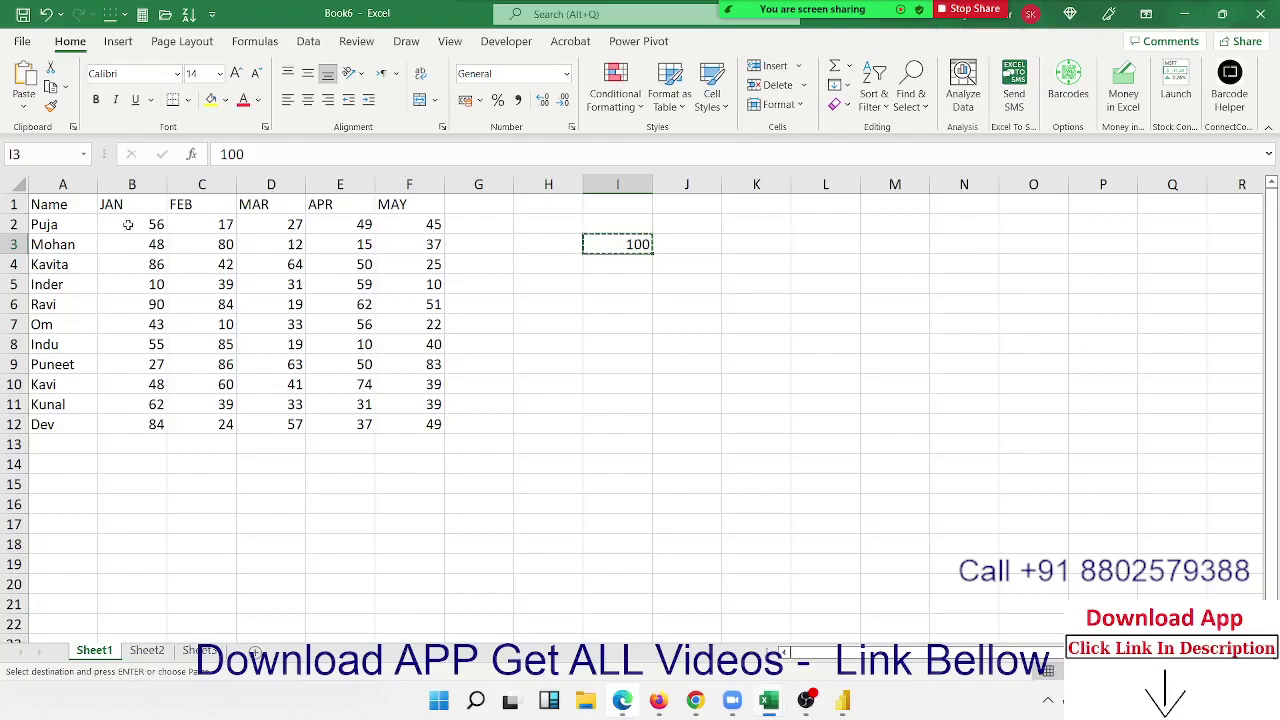
pyautogui.moveTo(128, 224); pyautogui.dragTo(285, 324)
pyautogui.click(420, 244)
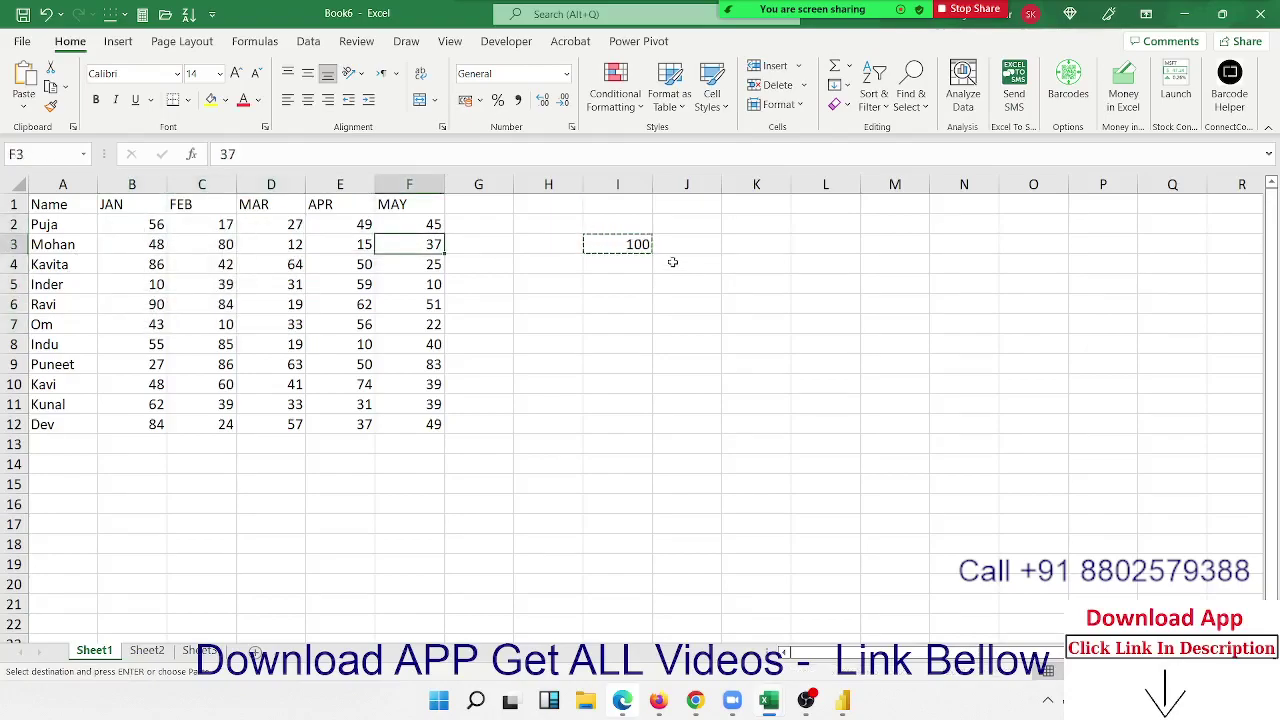
pyautogui.press('Escape')
pyautogui.click(632, 243)
# Step: Replace I3's test value with the label Target and enter 70 in J3
pyautogui.press('Delete')
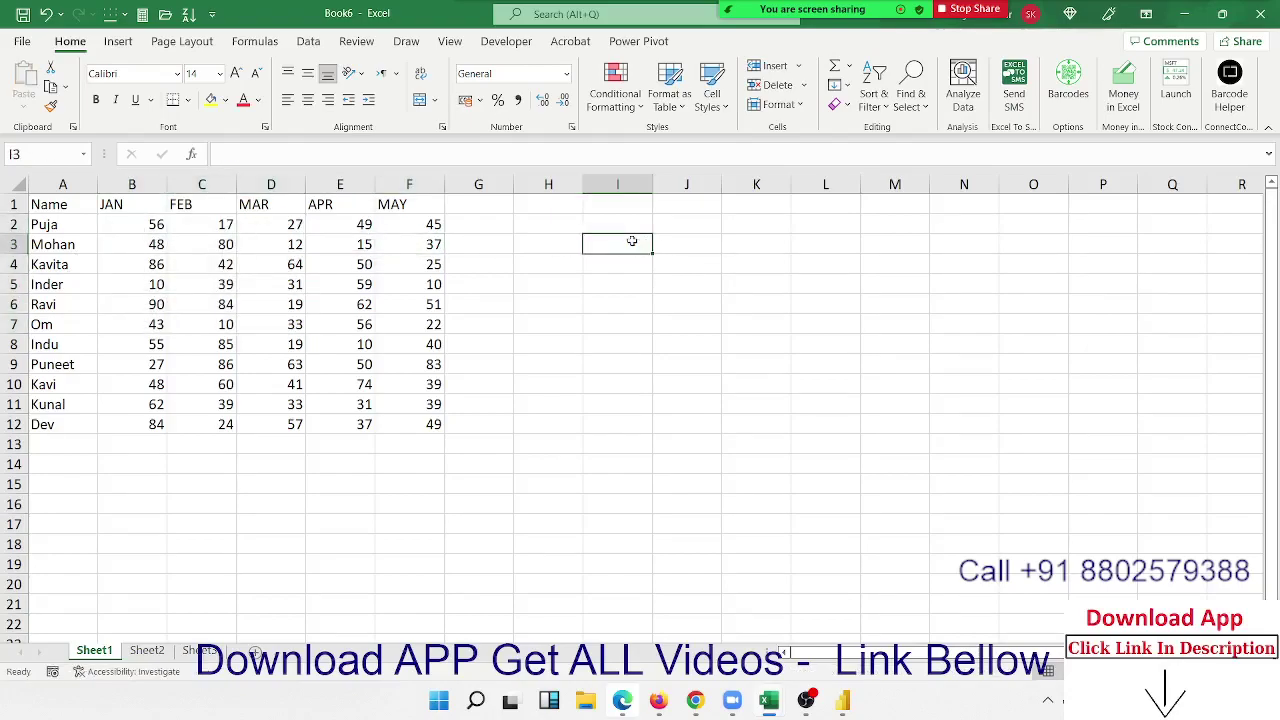
pyautogui.write('Tar')
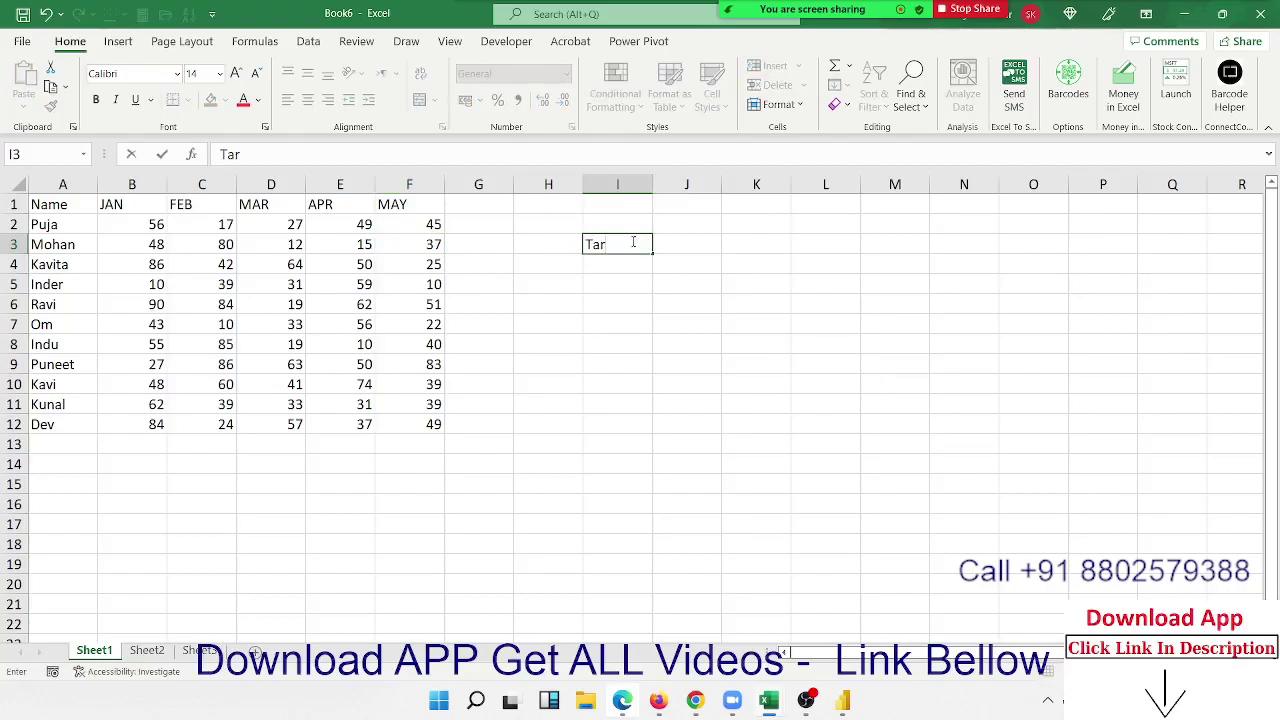
pyautogui.write('get')
pyautogui.press('Tab')
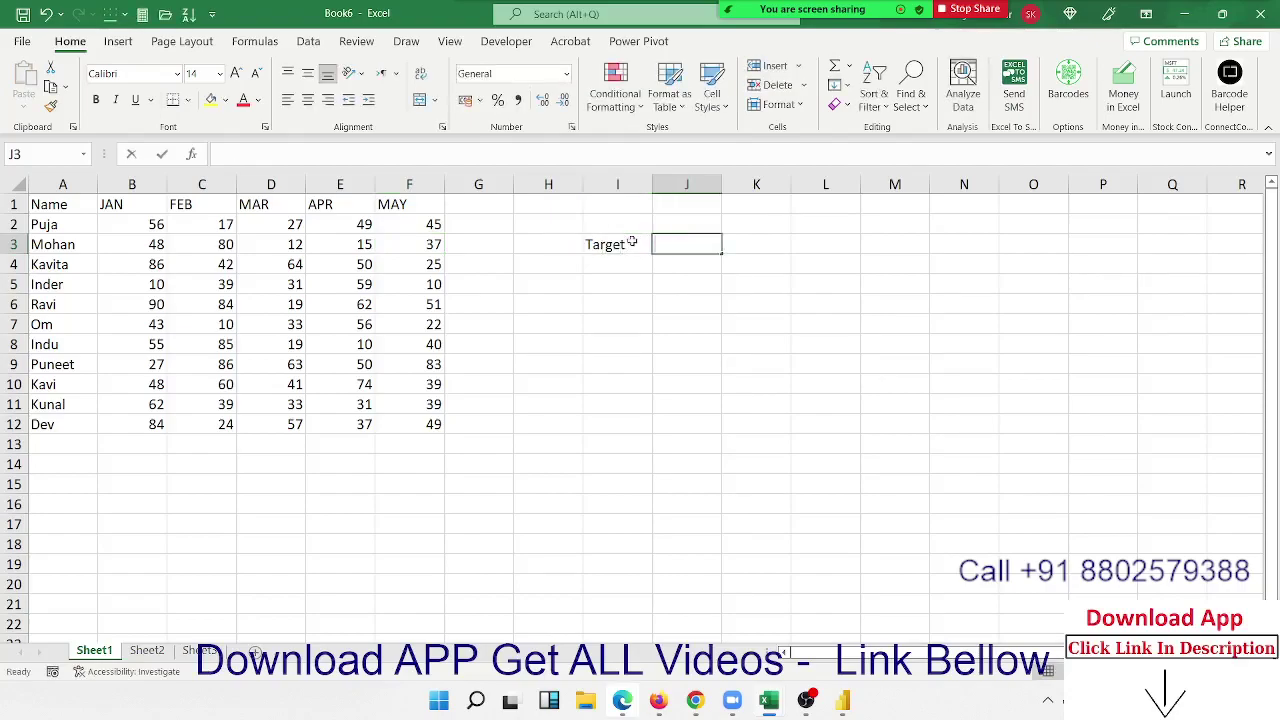
pyautogui.write('70')
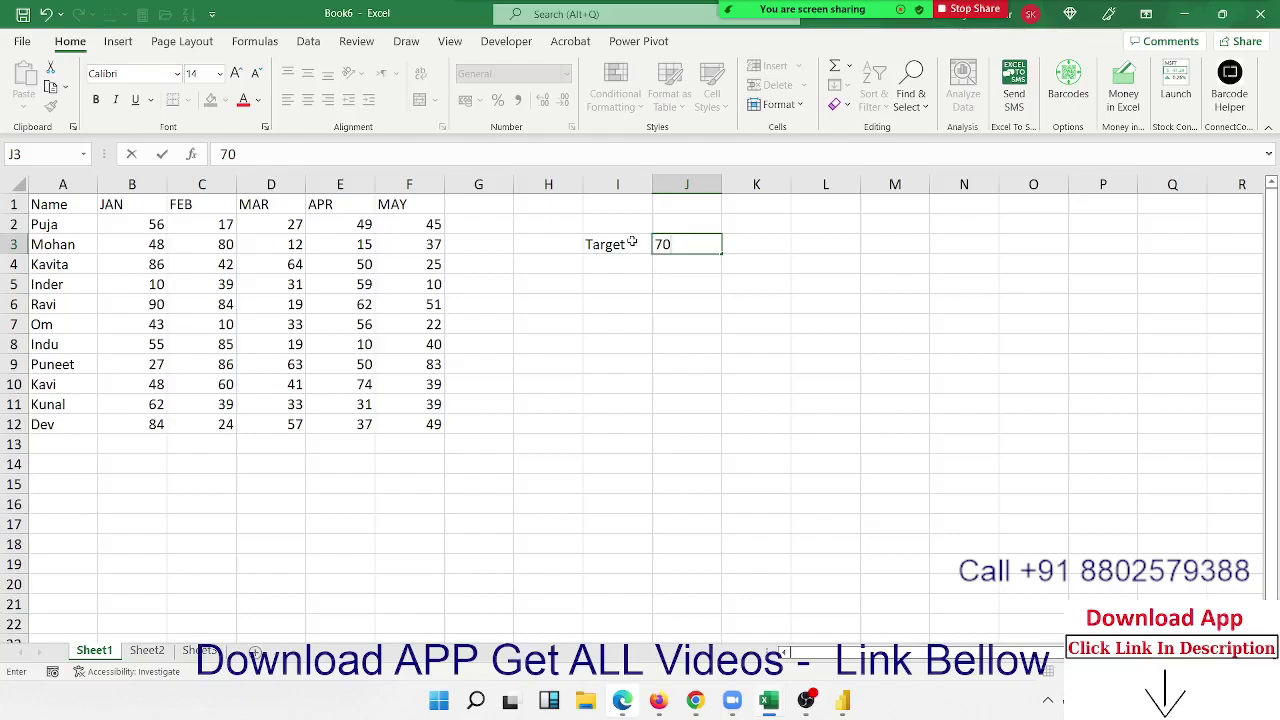
pyautogui.press('Return')
pyautogui.press('Up')
pyautogui.press('Right')
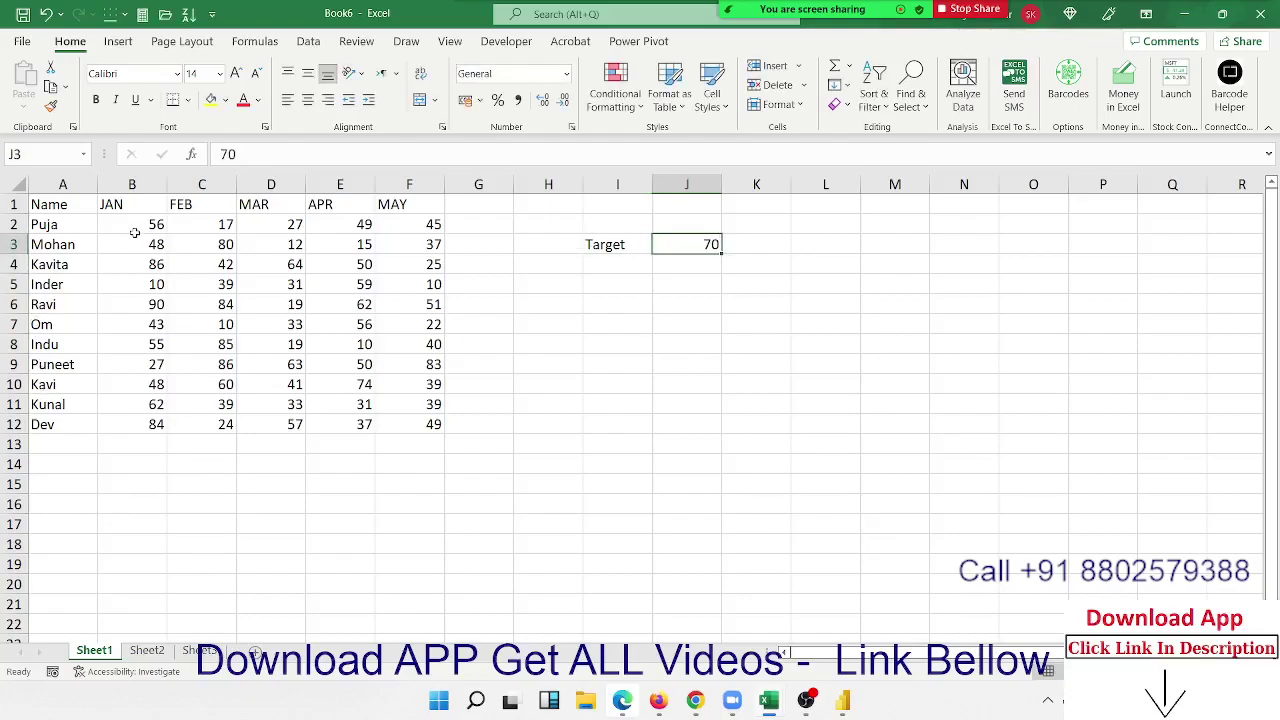
pyautogui.moveTo(134, 232); pyautogui.dragTo(430, 424)
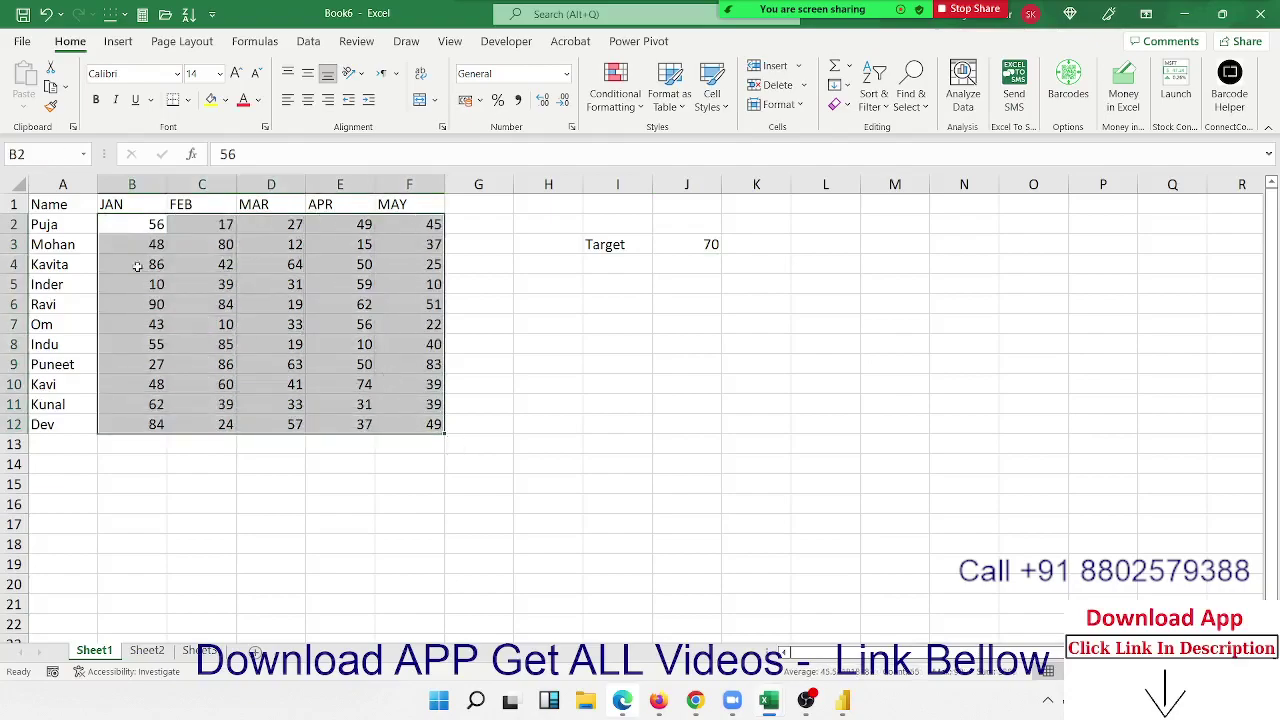
pyautogui.click(123, 228)
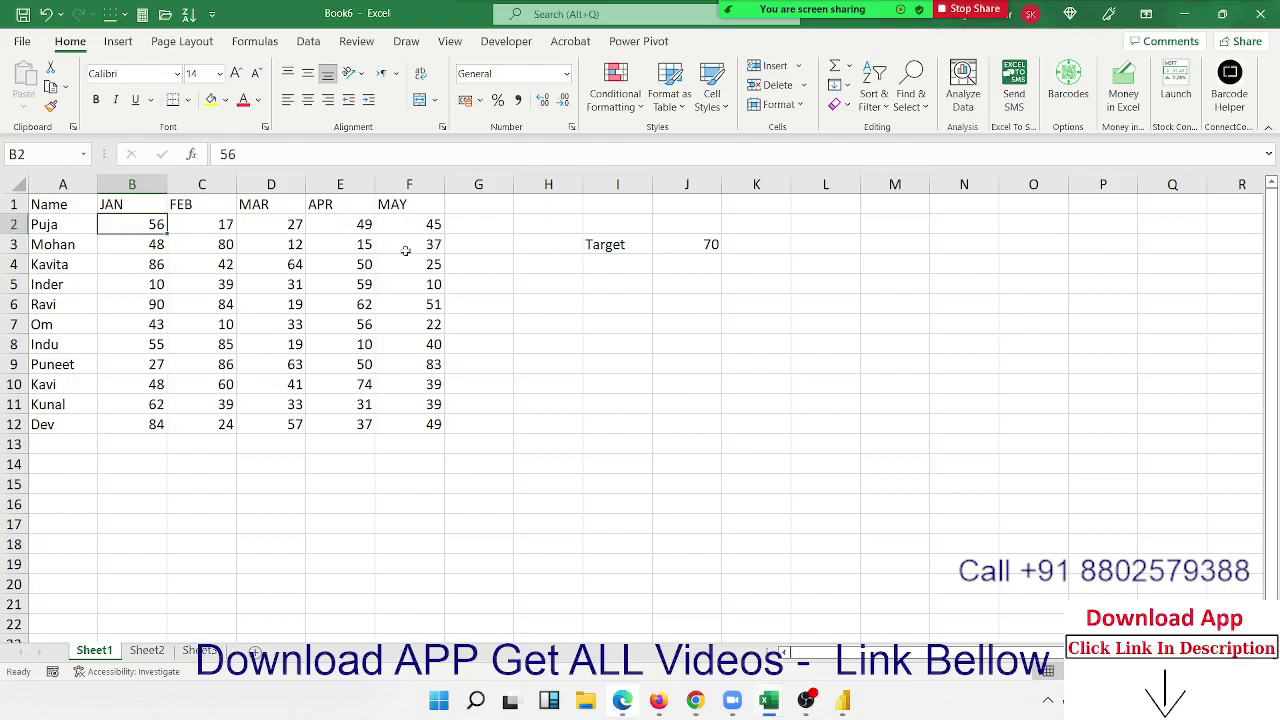
# Step: Copy the target value 70 from J3
pyautogui.moveTo(420, 424); pyautogui.dragTo(142, 229)
pyautogui.click(155, 244)
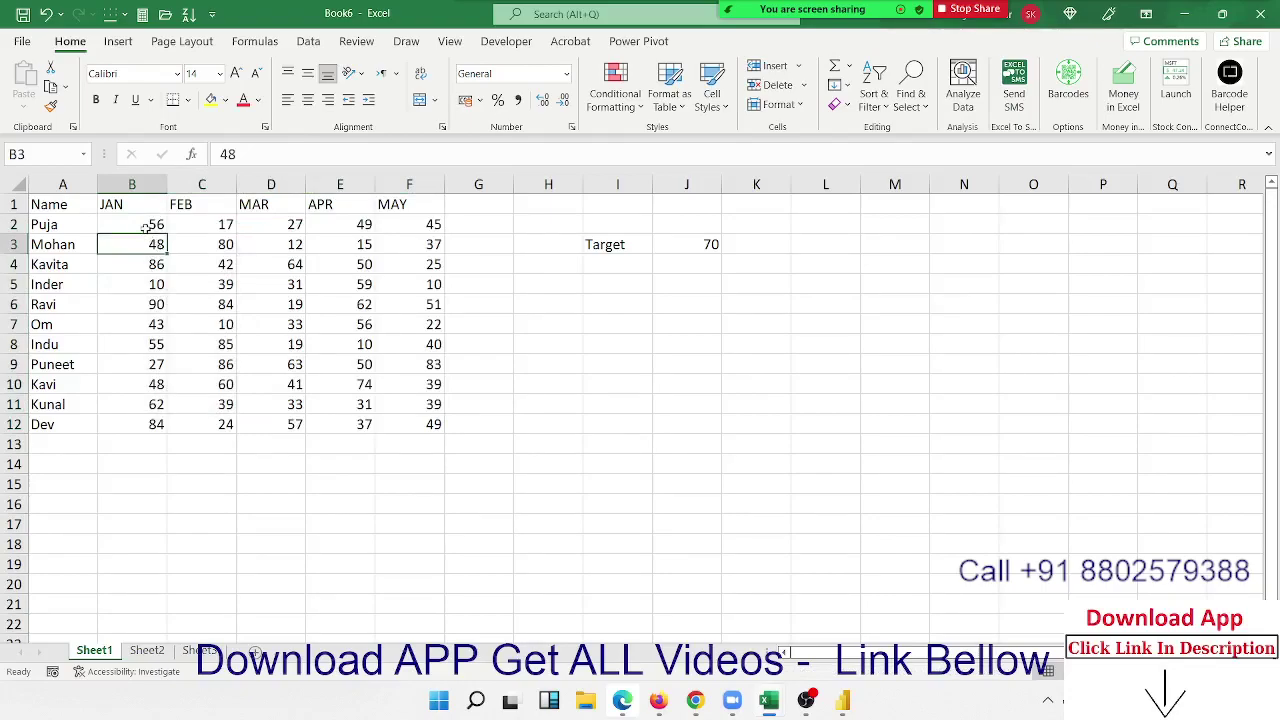
pyautogui.click(146, 228)
pyautogui.click(740, 248)
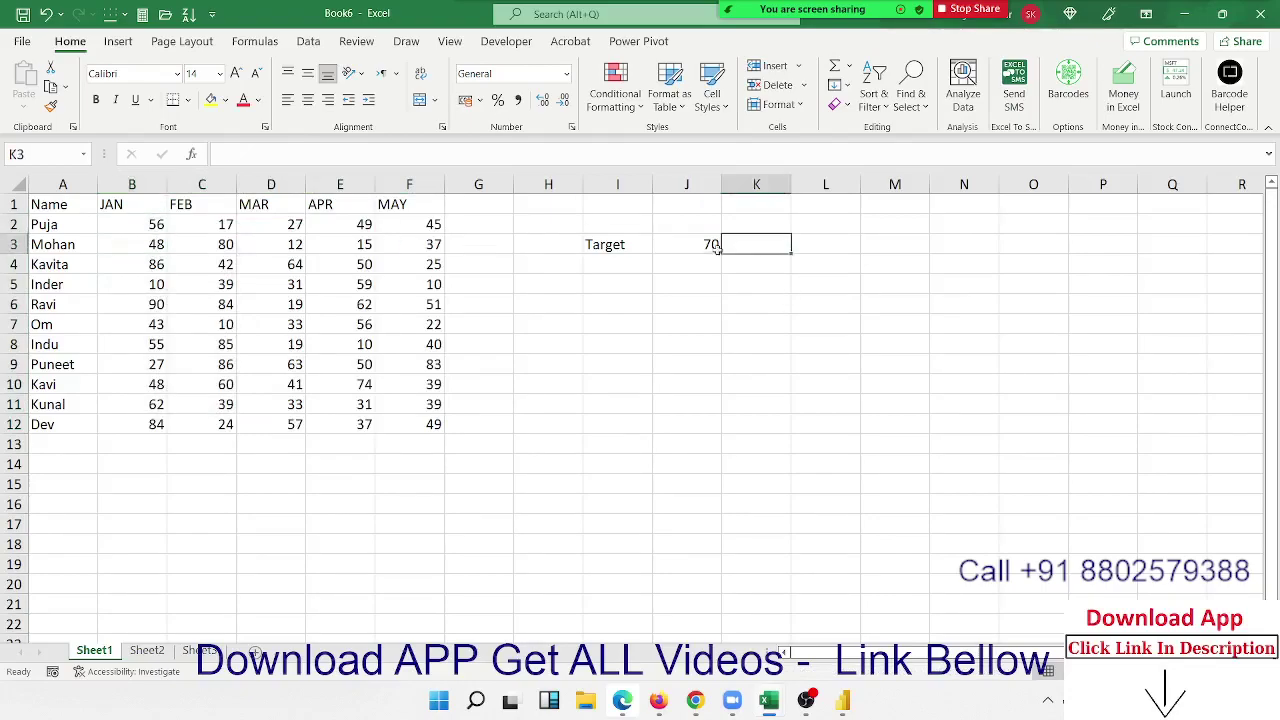
pyautogui.click(694, 244)
pyautogui.hotkey('ctrl', 'c')
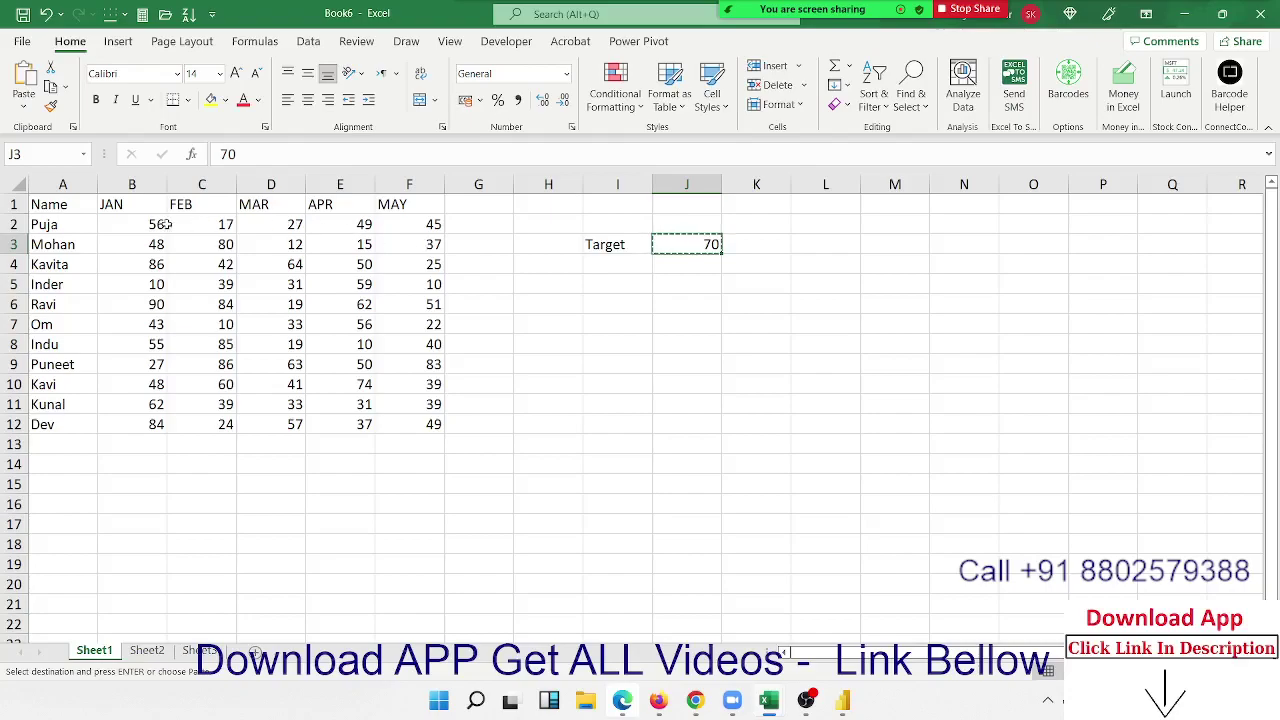
# Step: Divide B2:F12 by 70 with Paste Special Divide and format the results as percentages
pyautogui.moveTo(166, 225)
pyautogui.mouseDown()
pyautogui.moveTo(383, 406)
pyautogui.moveTo(446, 432)
pyautogui.mouseUp()
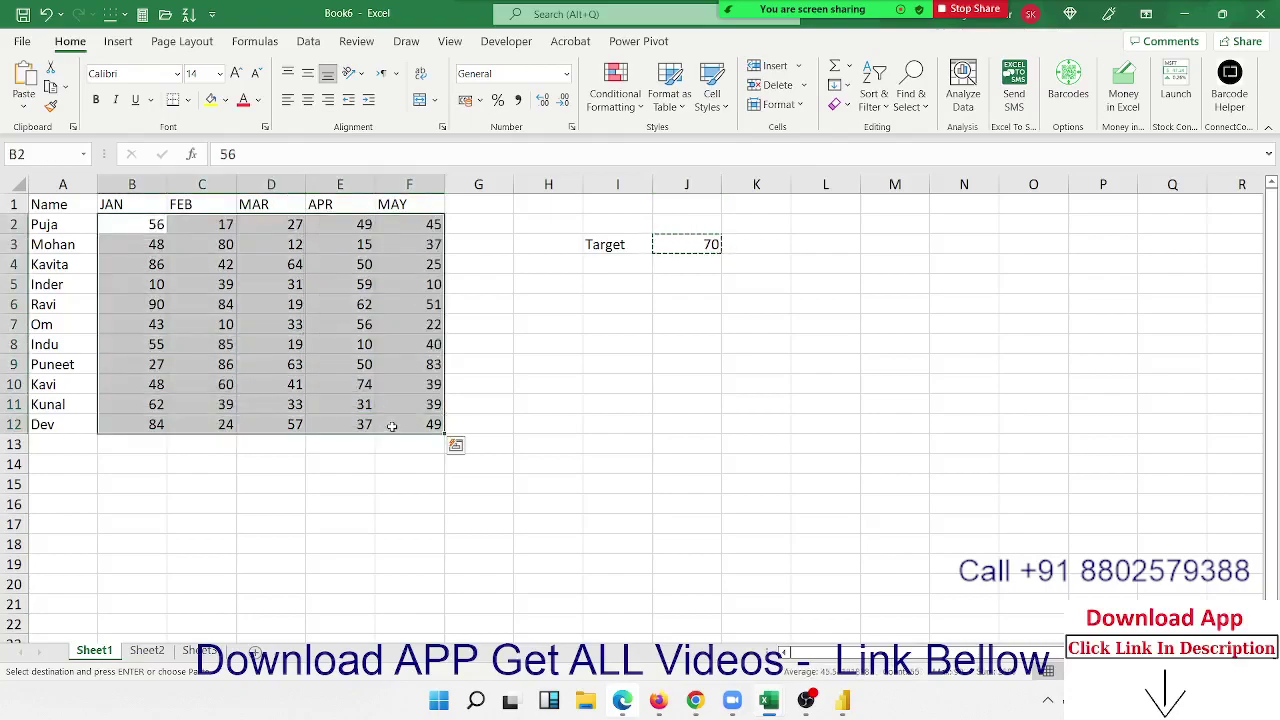
pyautogui.rightClick(392, 404)
pyautogui.click(455, 313)
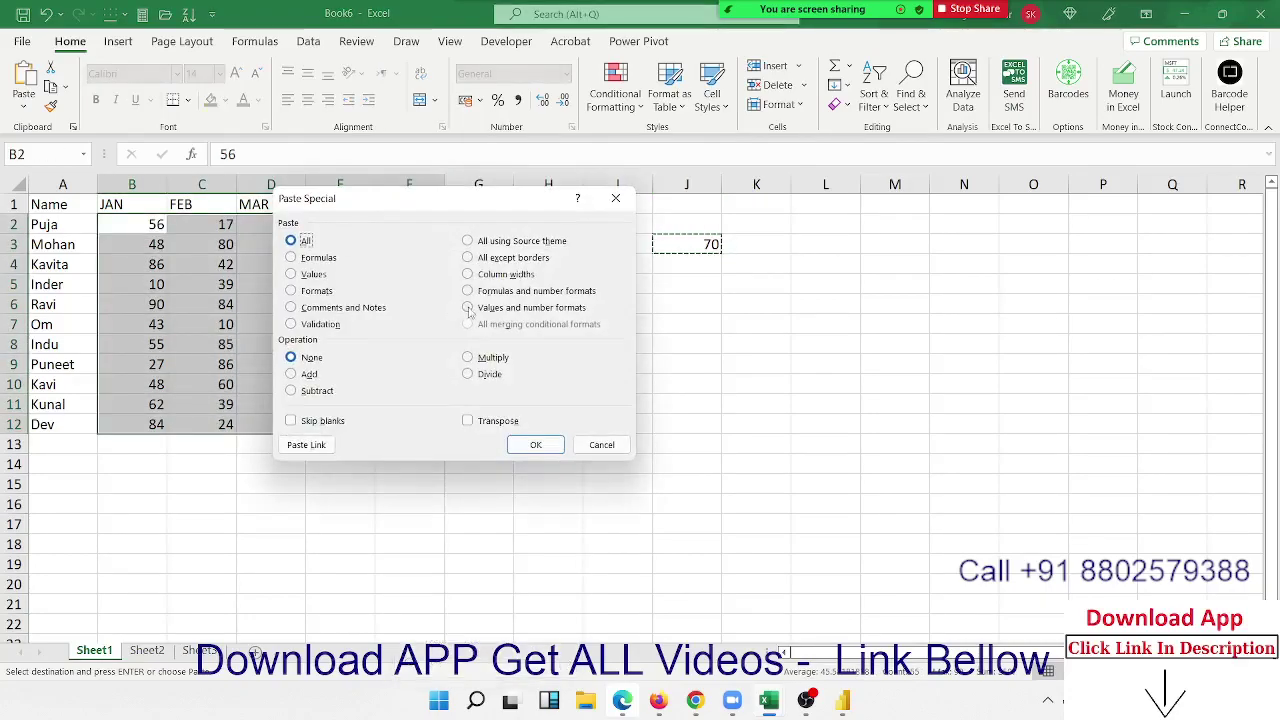
pyautogui.click(469, 375)
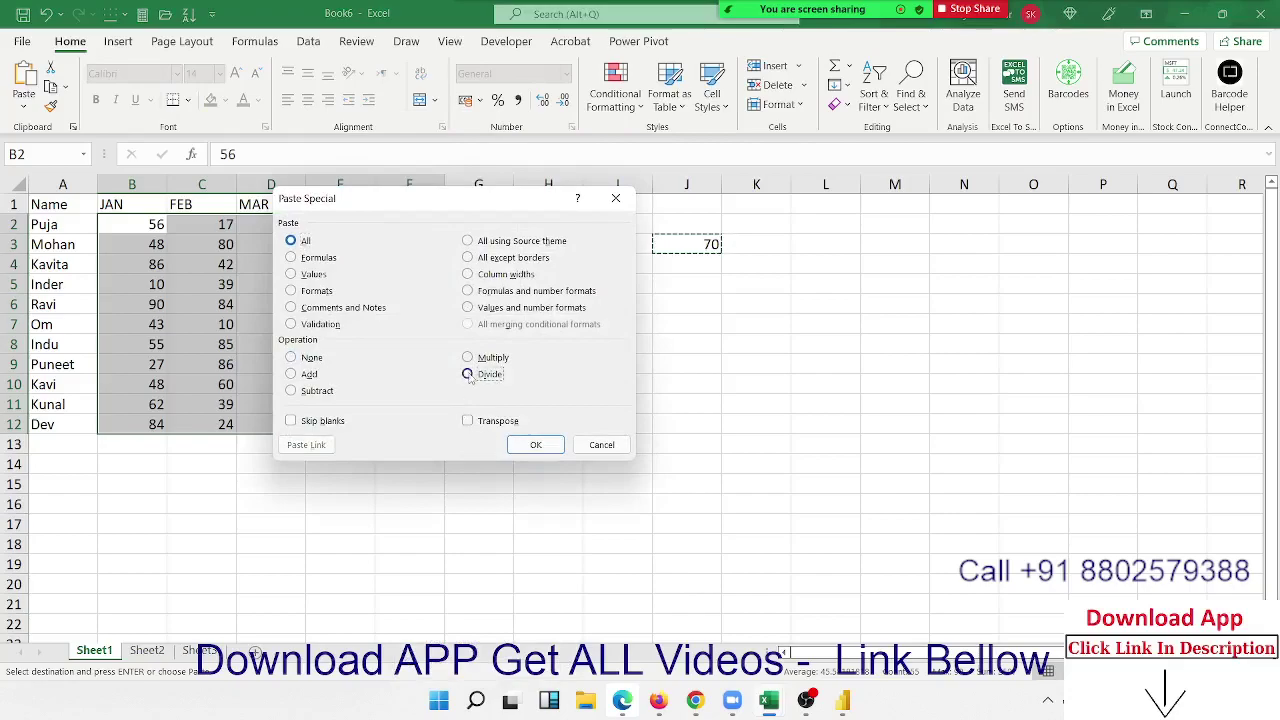
pyautogui.moveTo(487, 210); pyautogui.dragTo(969, 229)
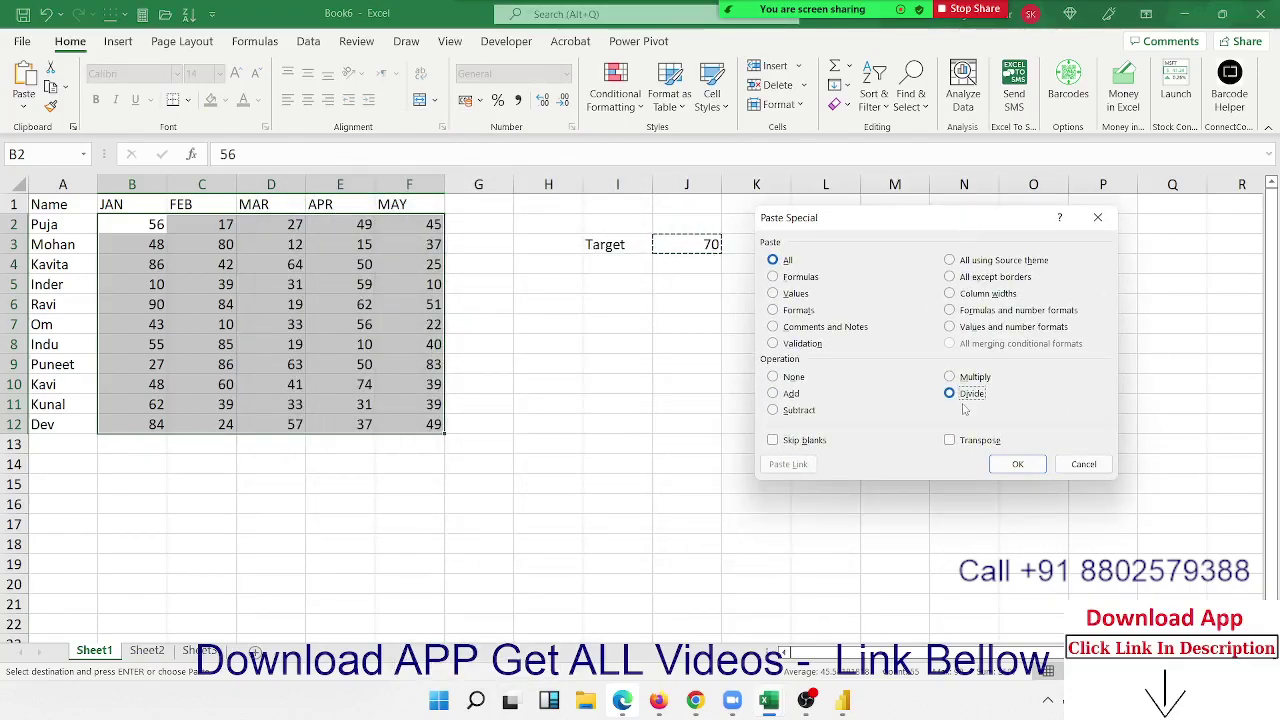
pyautogui.click(1038, 465)
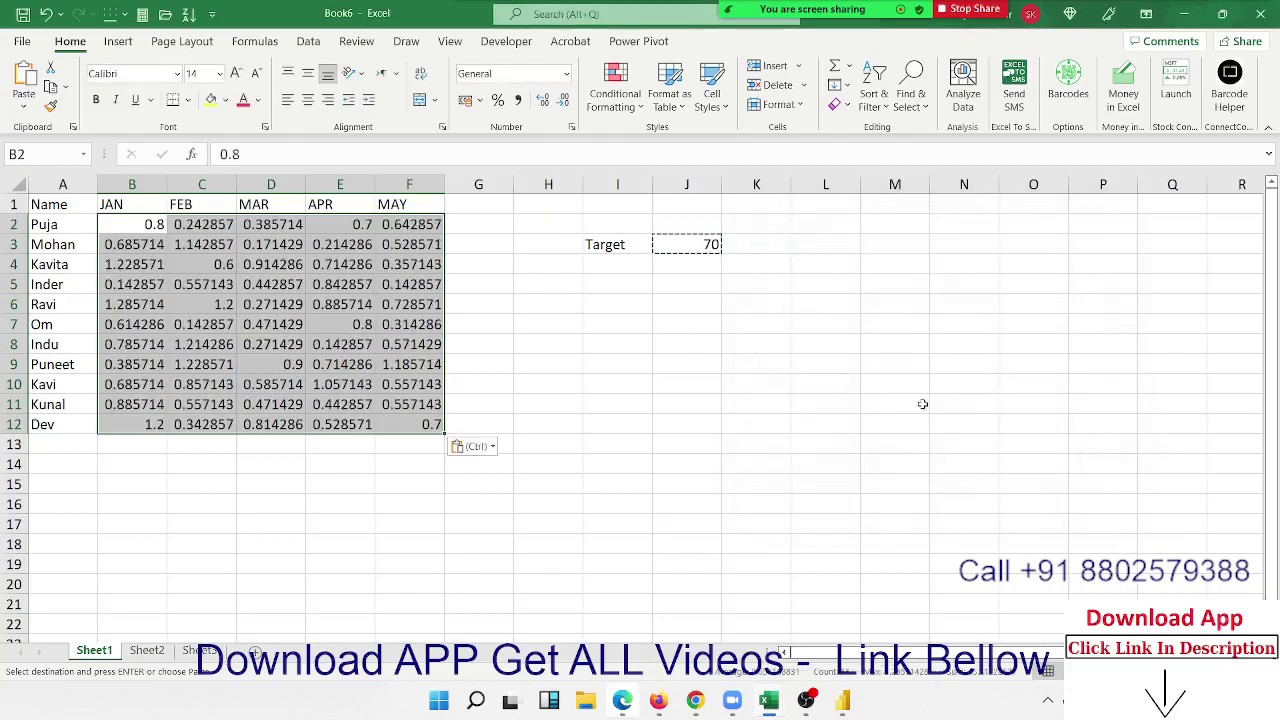
pyautogui.click(497, 101)
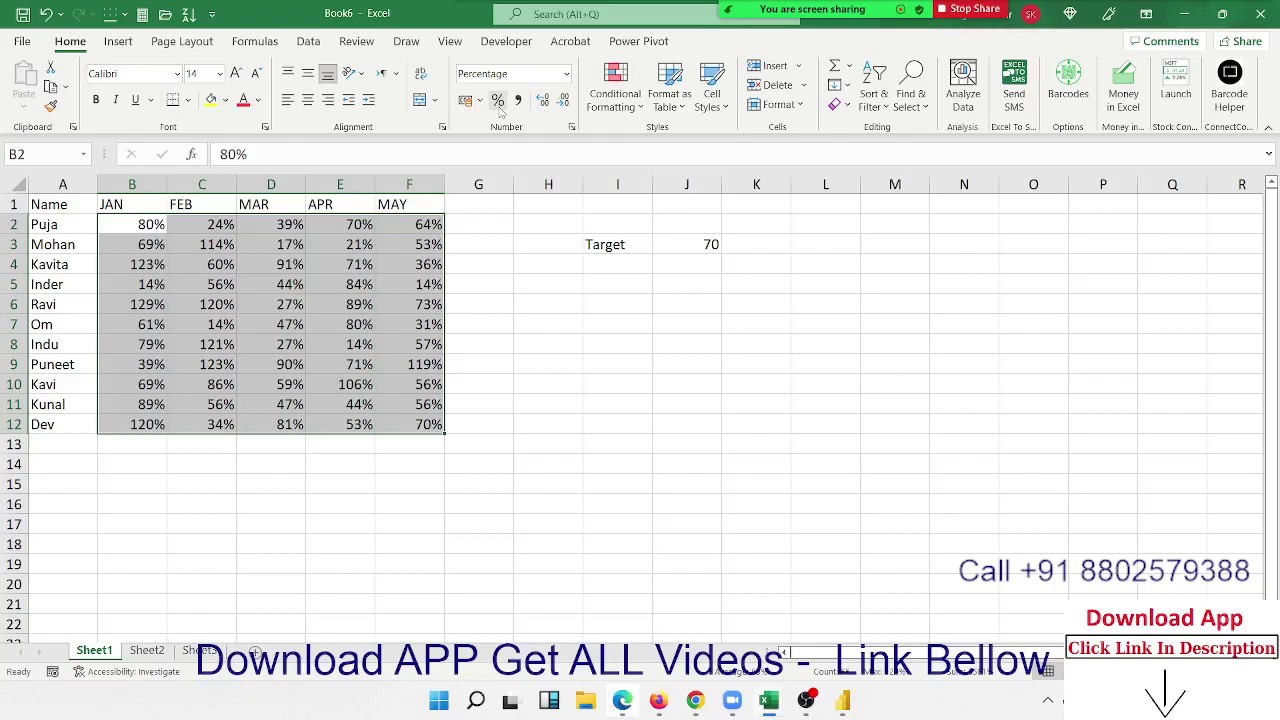
pyautogui.click(744, 324)
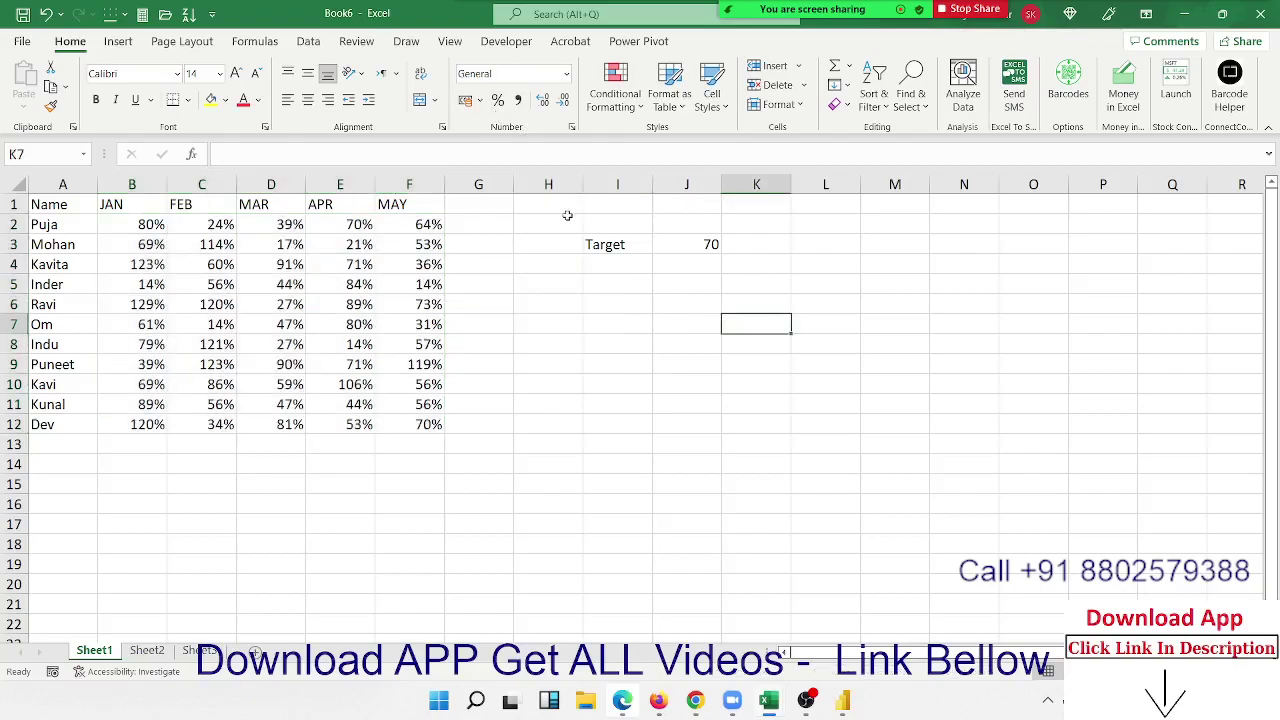
# Step: Undo the percentage division and copy the JAN–MAY headings into I1:M1
pyautogui.moveTo(567, 215); pyautogui.dragTo(705, 259)
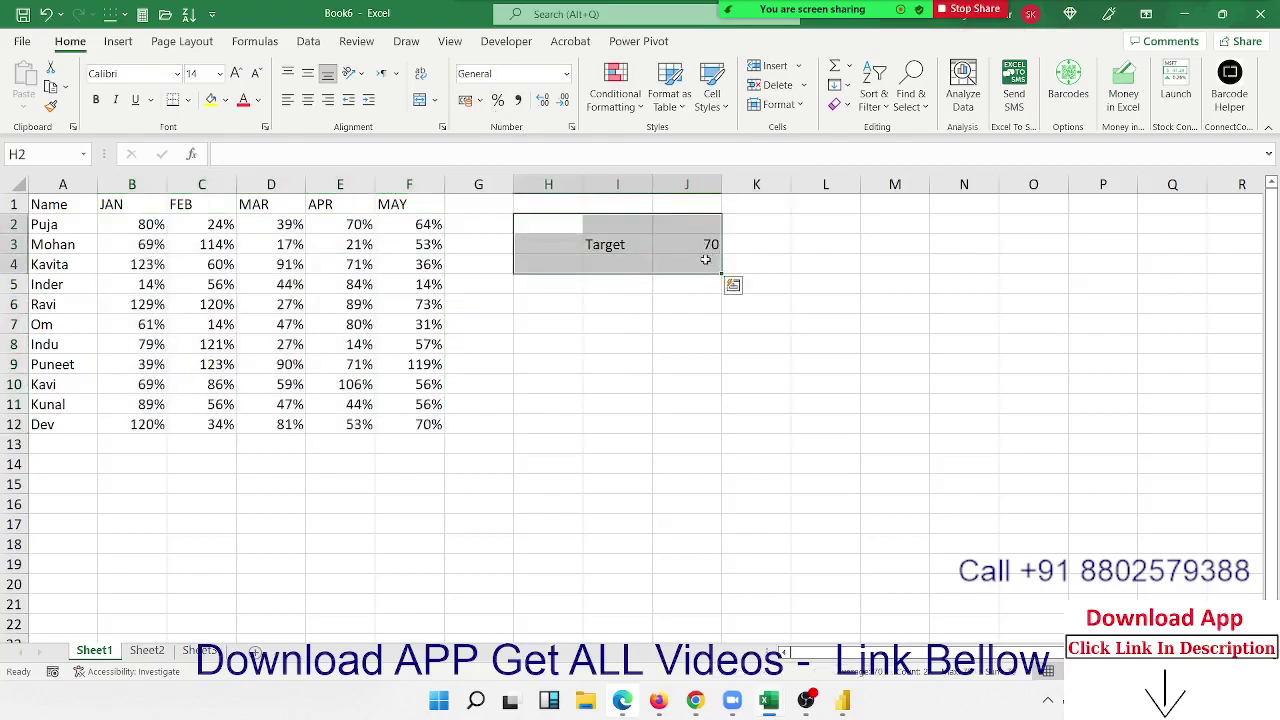
pyautogui.hotkey('ctrl', 'z')
pyautogui.hotkey('ctrl', 'z')
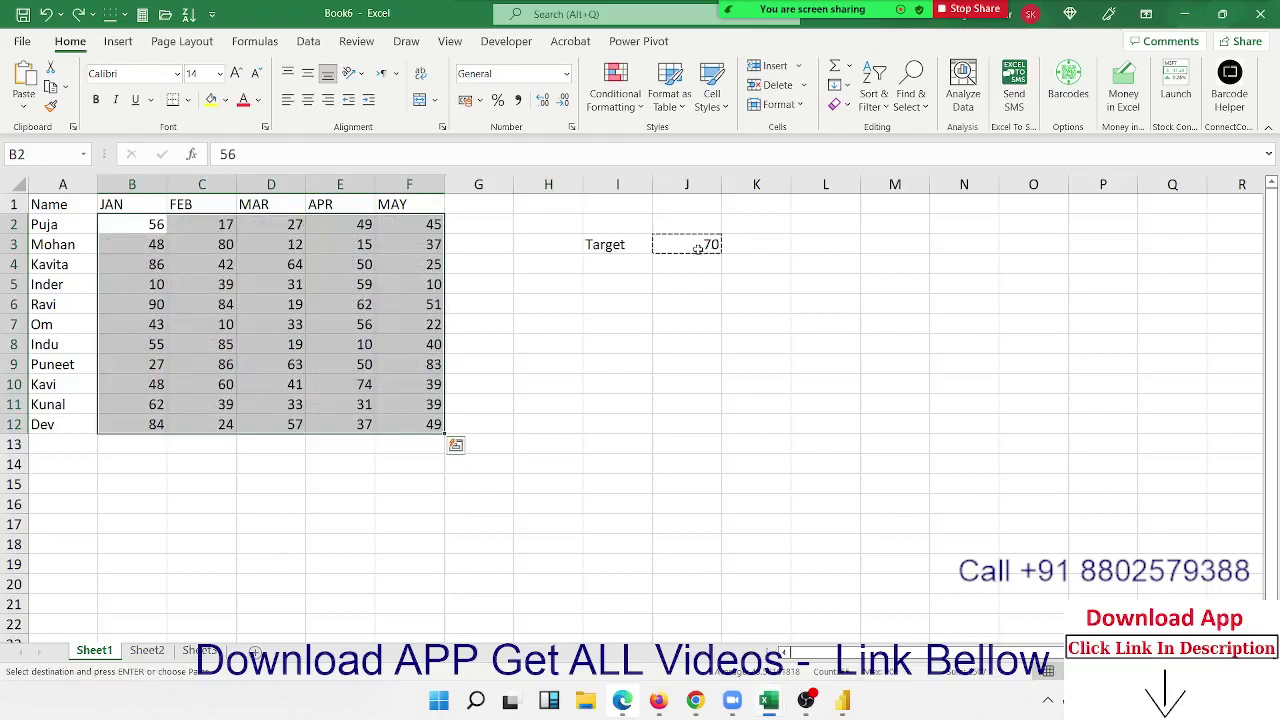
pyautogui.click(142, 203)
pyautogui.hotkey('ctrl', 'shift', 'Right')
pyautogui.hotkey('ctrl', 'c')
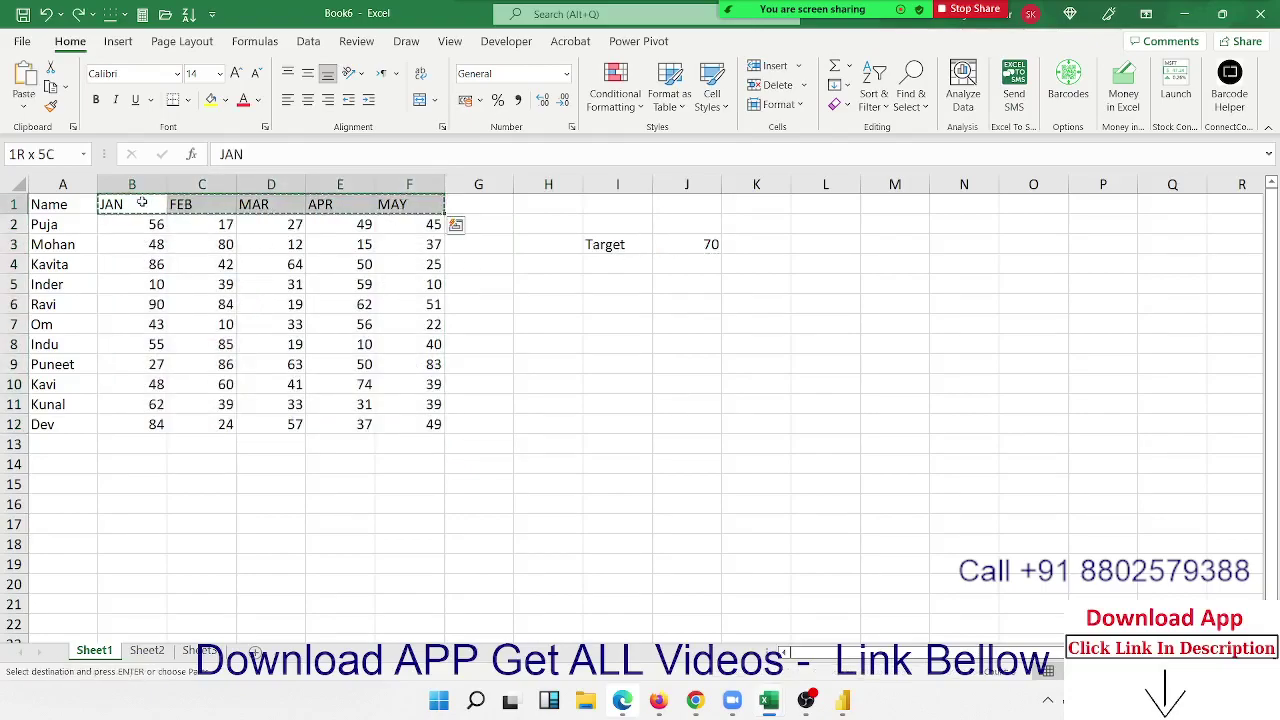
pyautogui.press('Right')
pyautogui.press('Right')
pyautogui.press('Right')
pyautogui.press('Right')
pyautogui.press('Right')
pyautogui.press('Right')
pyautogui.hotkey('ctrl', 'v')
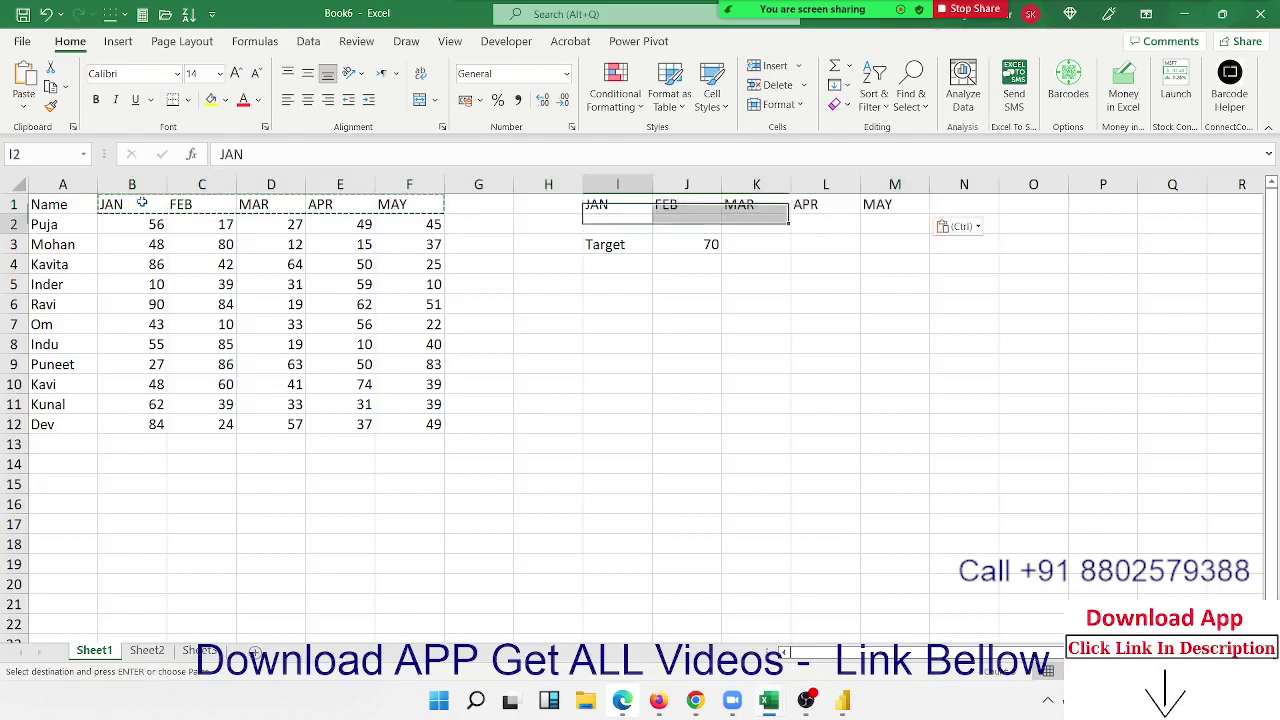
# Step: Enter =RANDBETWEEN(10,90) in I2
pyautogui.write('=ra')
pyautogui.press('Down')
pyautogui.press('Down')
pyautogui.press('Down')
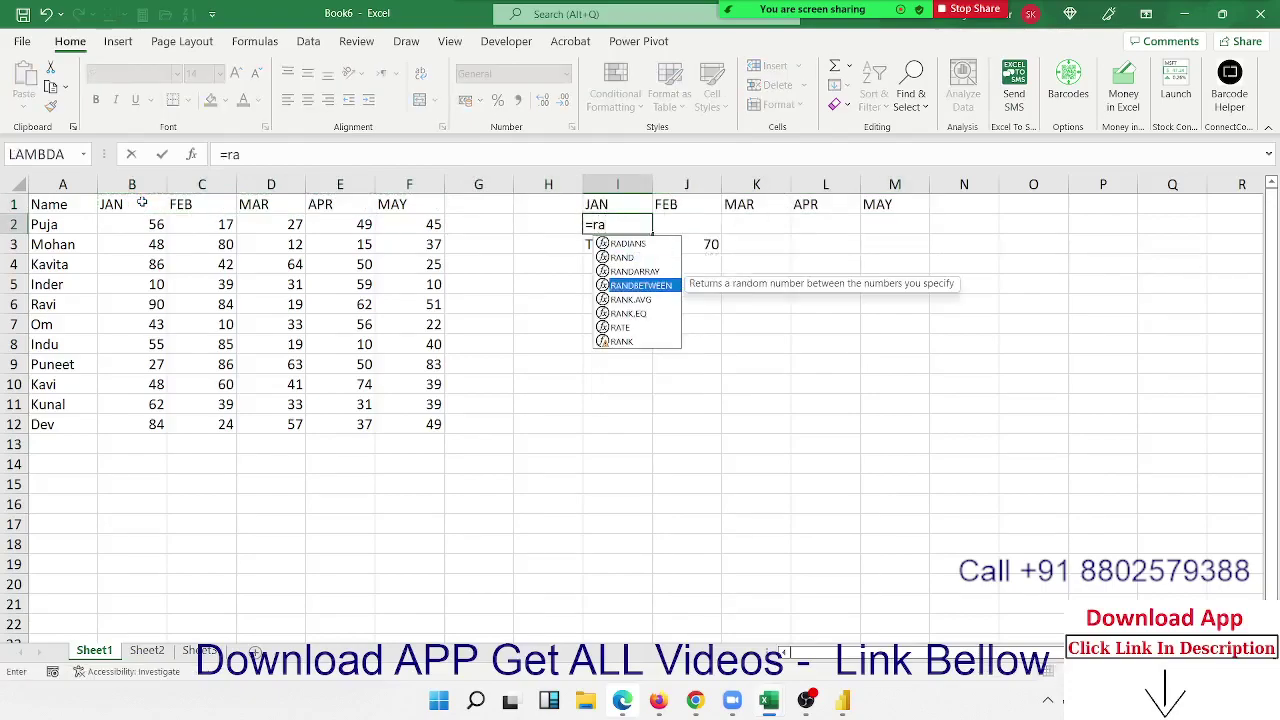
pyautogui.press('Tab')
pyautogui.write('10')
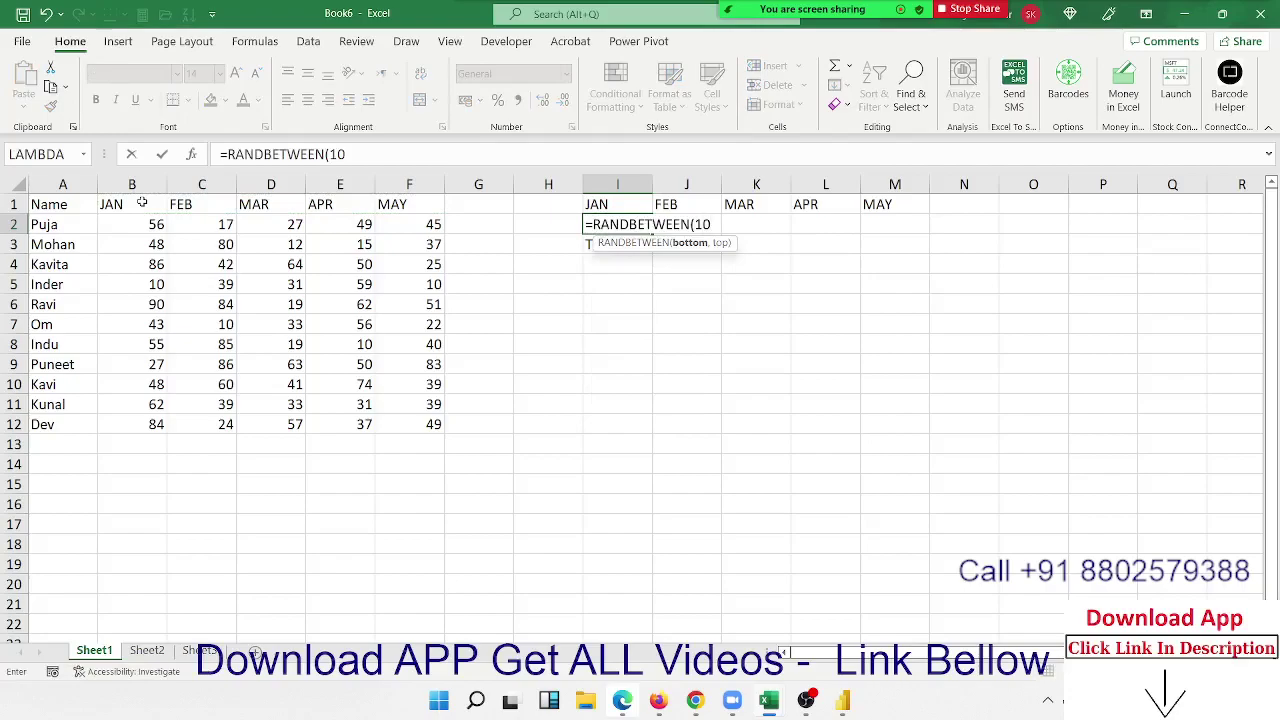
pyautogui.write(',90')
pyautogui.press('Return')
# Step: Fill the RANDBETWEEN formula through I2:M12 and copy the block
pyautogui.press('Up')
pyautogui.hotkey('shift', 'Right')
pyautogui.hotkey('shift', 'Right')
pyautogui.hotkey('shift', 'Right')
pyautogui.hotkey('shift', 'Right')
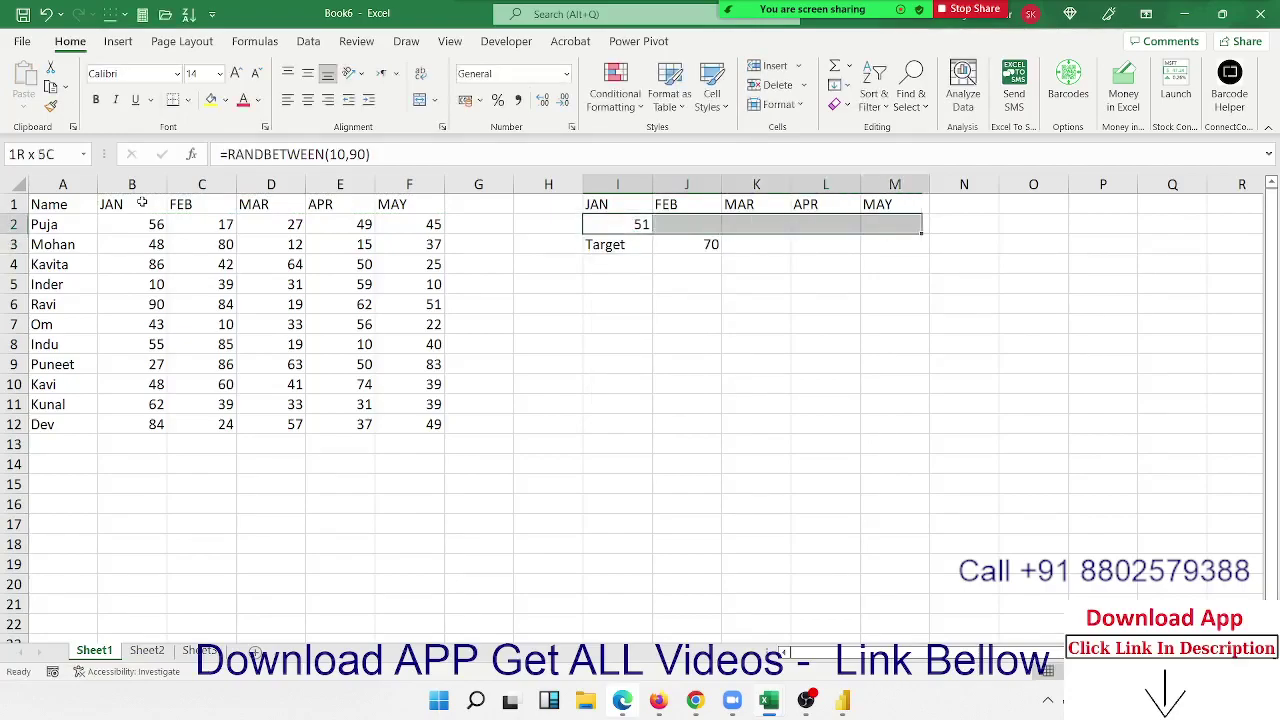
pyautogui.hotkey('shift', 'Down')
pyautogui.hotkey('shift', 'Down')
pyautogui.hotkey('shift', 'Down')
pyautogui.hotkey('shift', 'Down')
pyautogui.hotkey('shift', 'Down')
pyautogui.hotkey('shift', 'Down')
pyautogui.hotkey('shift', 'Down')
pyautogui.hotkey('shift', 'Down')
pyautogui.hotkey('shift', 'Down')
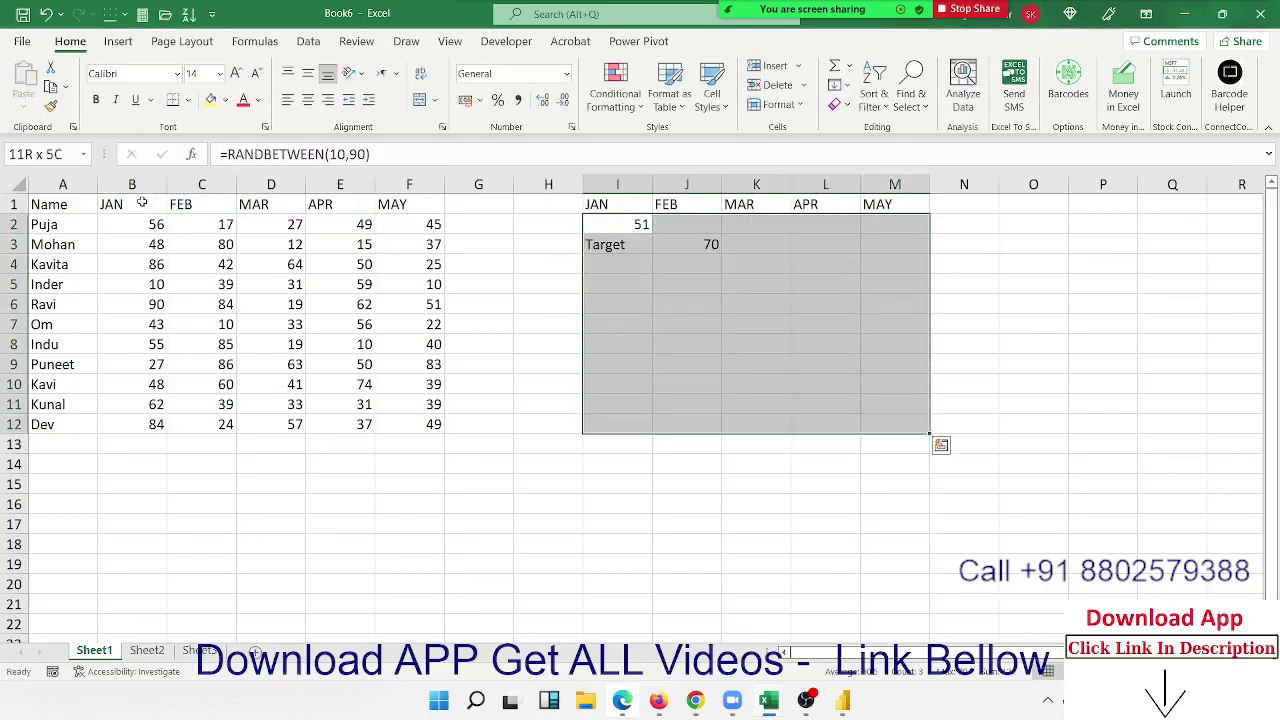
pyautogui.hotkey('ctrl', 'r')
pyautogui.hotkey('ctrl', 'd')
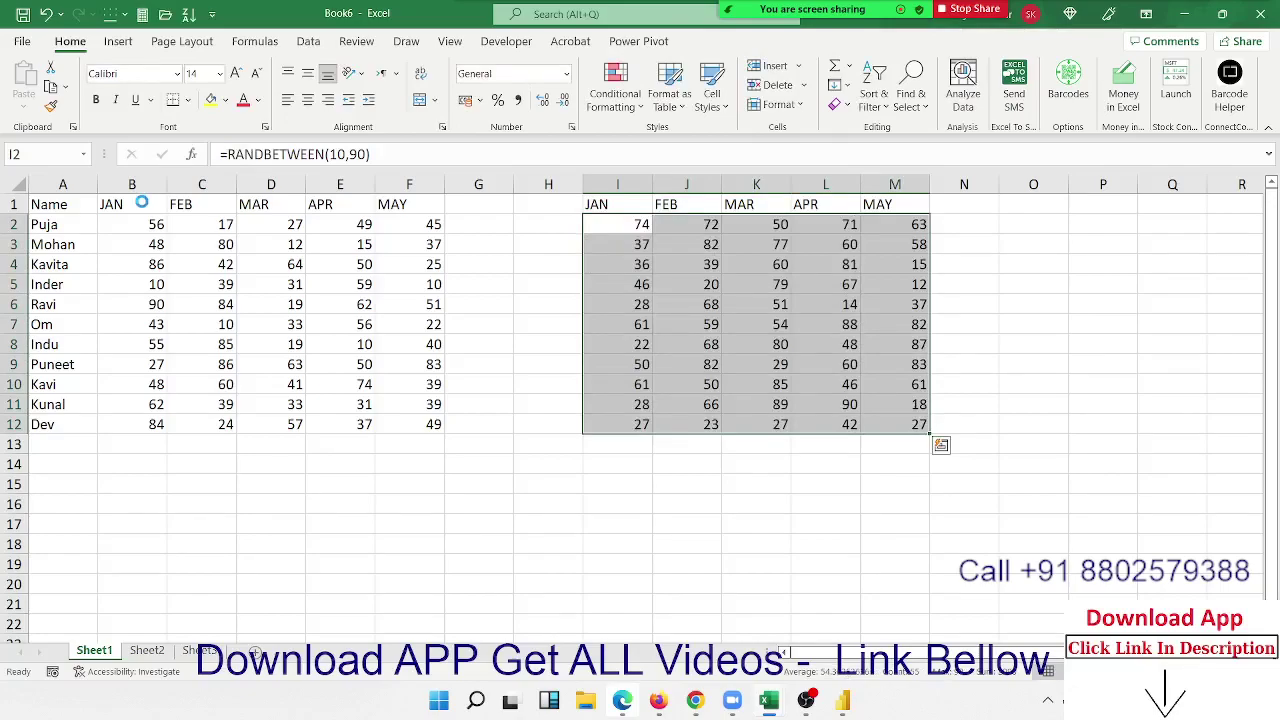
pyautogui.hotkey('ctrl', 'c')
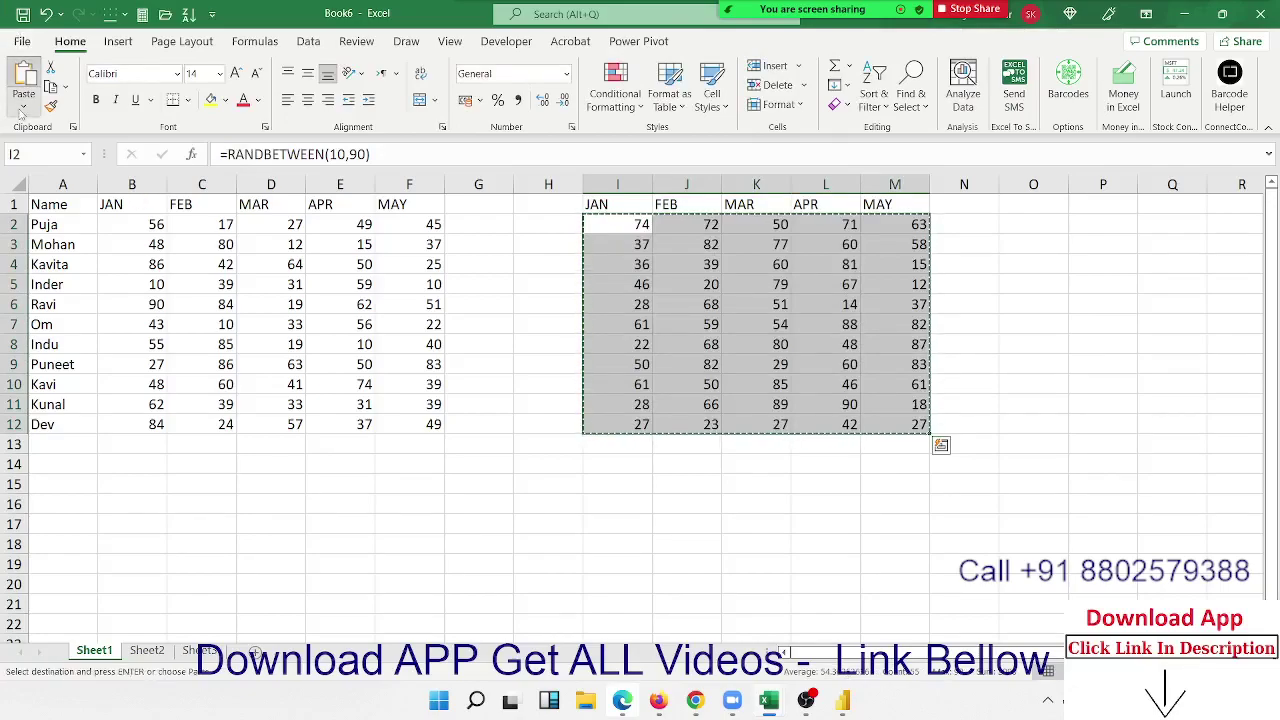
# Step: Paste the I2:M12 random block back as fixed values
pyautogui.click(22, 108)
pyautogui.click(18, 232)
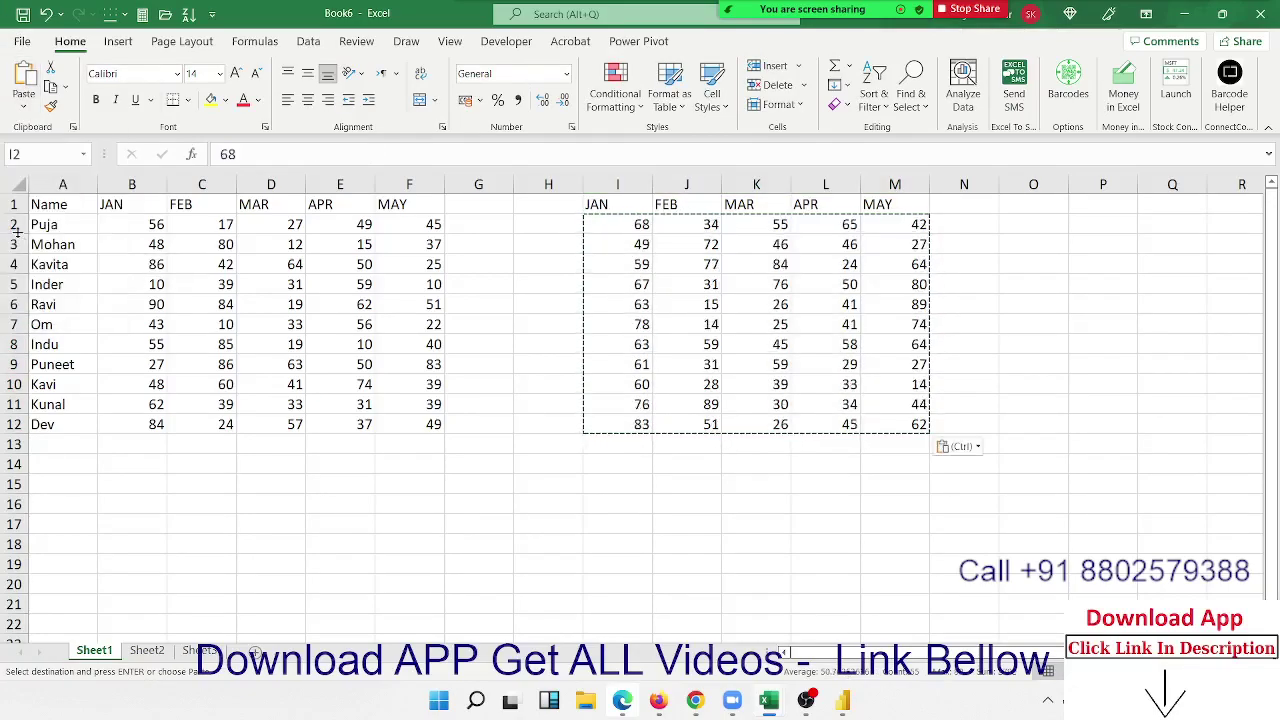
pyautogui.click(612, 283)
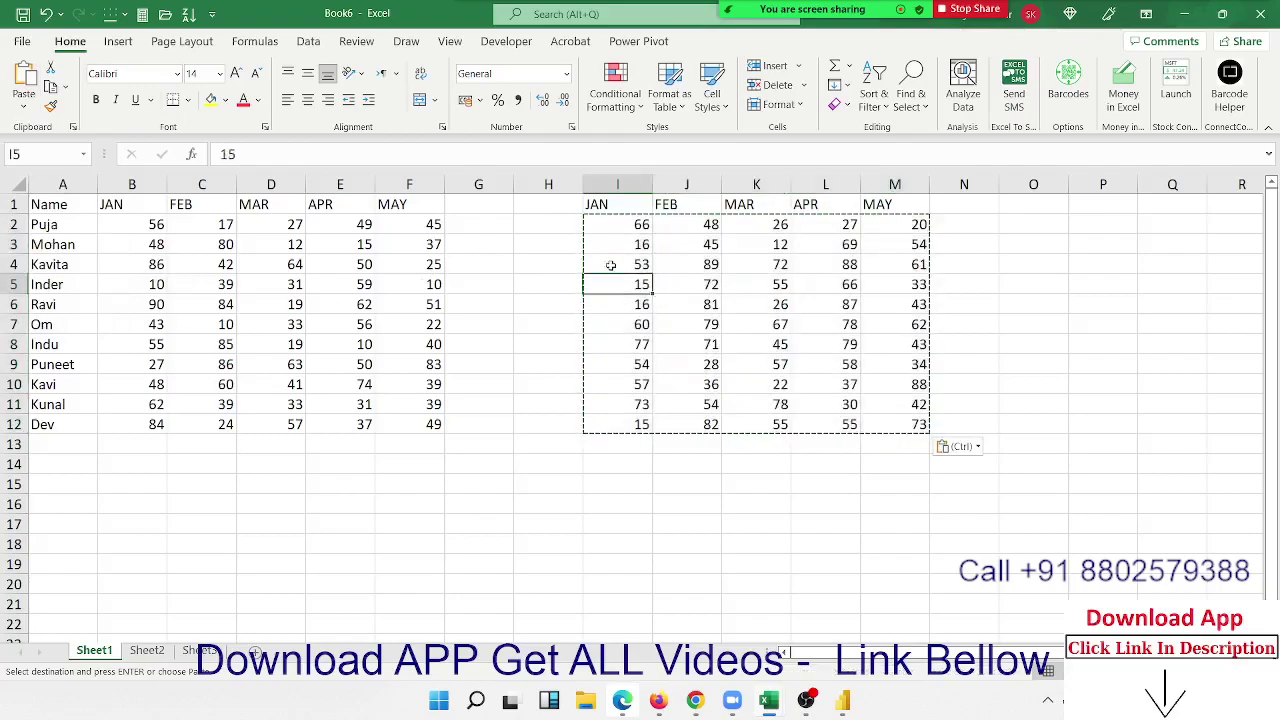
pyautogui.click(220, 226)
pyautogui.click(636, 262)
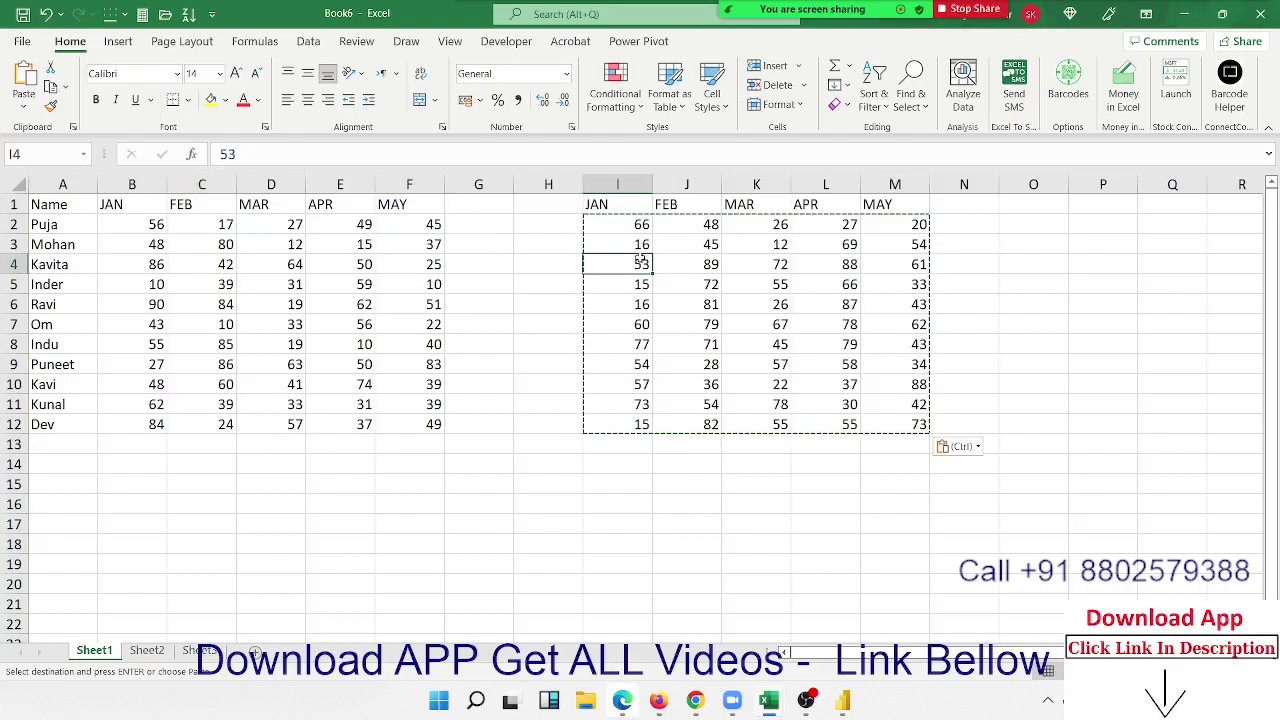
pyautogui.moveTo(630, 224); pyautogui.dragTo(910, 424)
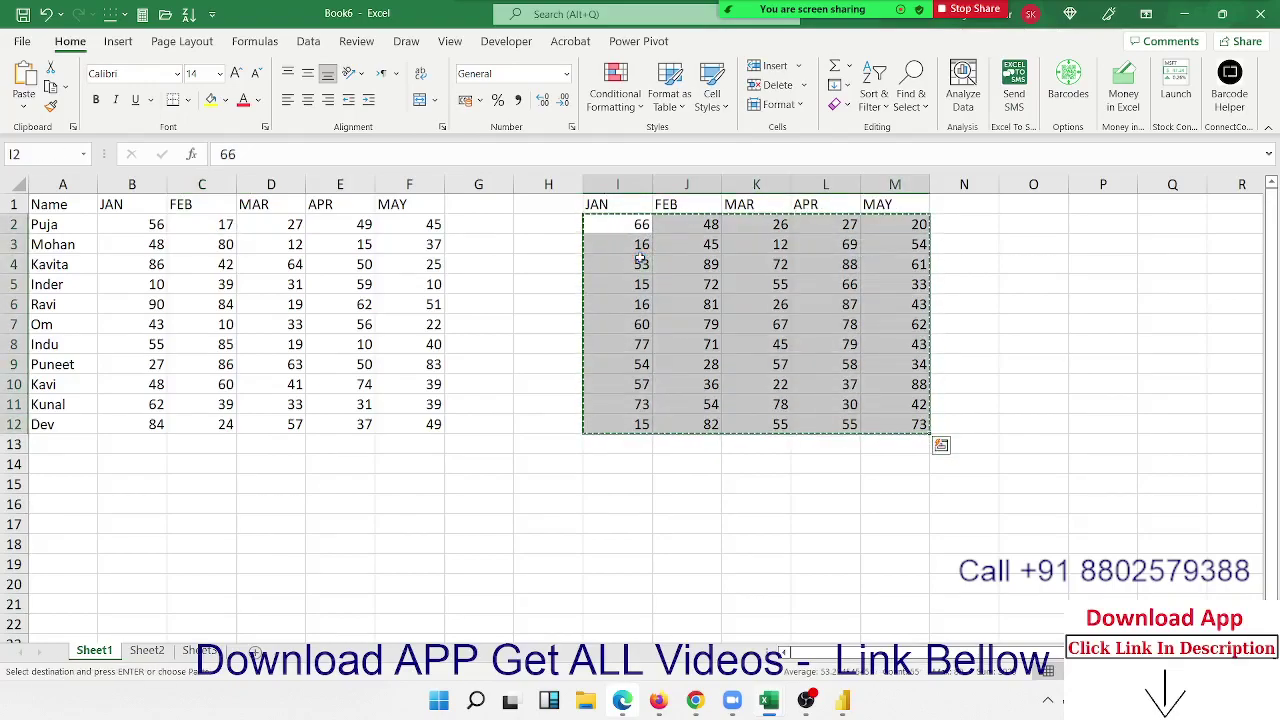
# Step: Divide B2:F12 by the I–M values via Paste Special, show percentages, and clear columns I–M
pyautogui.click(157, 226)
pyautogui.rightClick(158, 226)
pyautogui.click(224, 316)
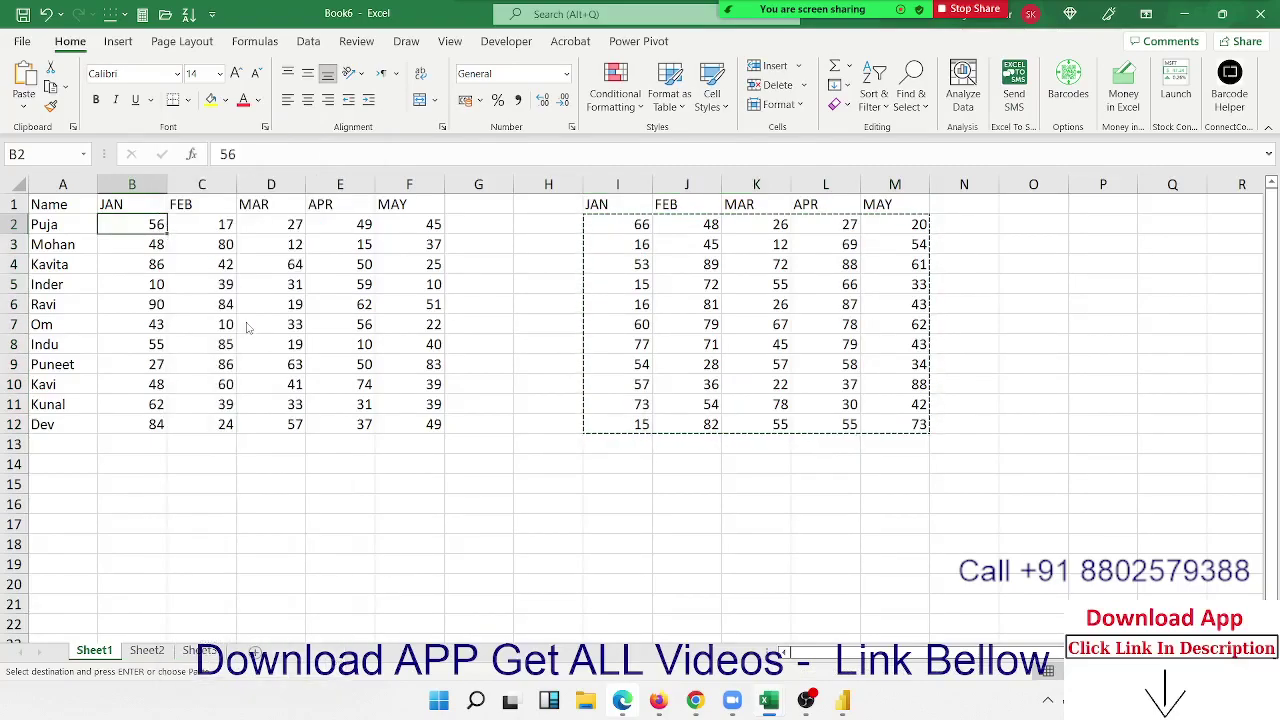
pyautogui.moveTo(281, 232); pyautogui.dragTo(630, 212)
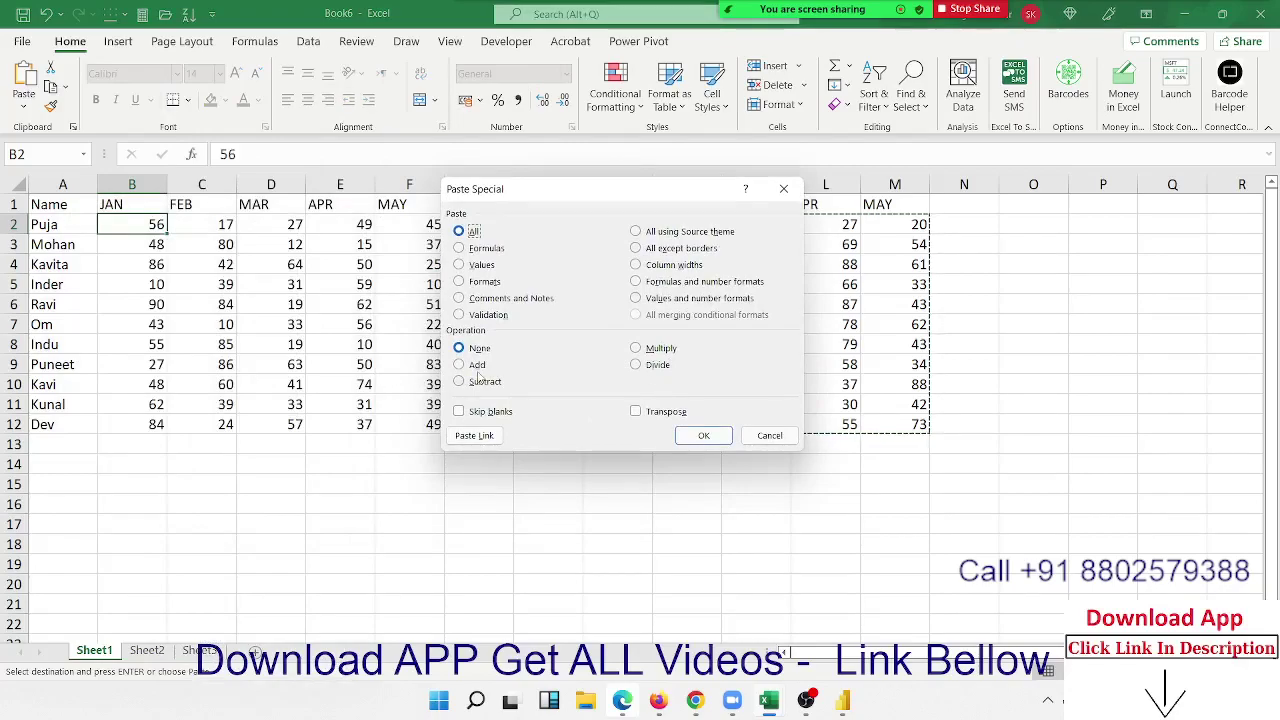
pyautogui.click(652, 365)
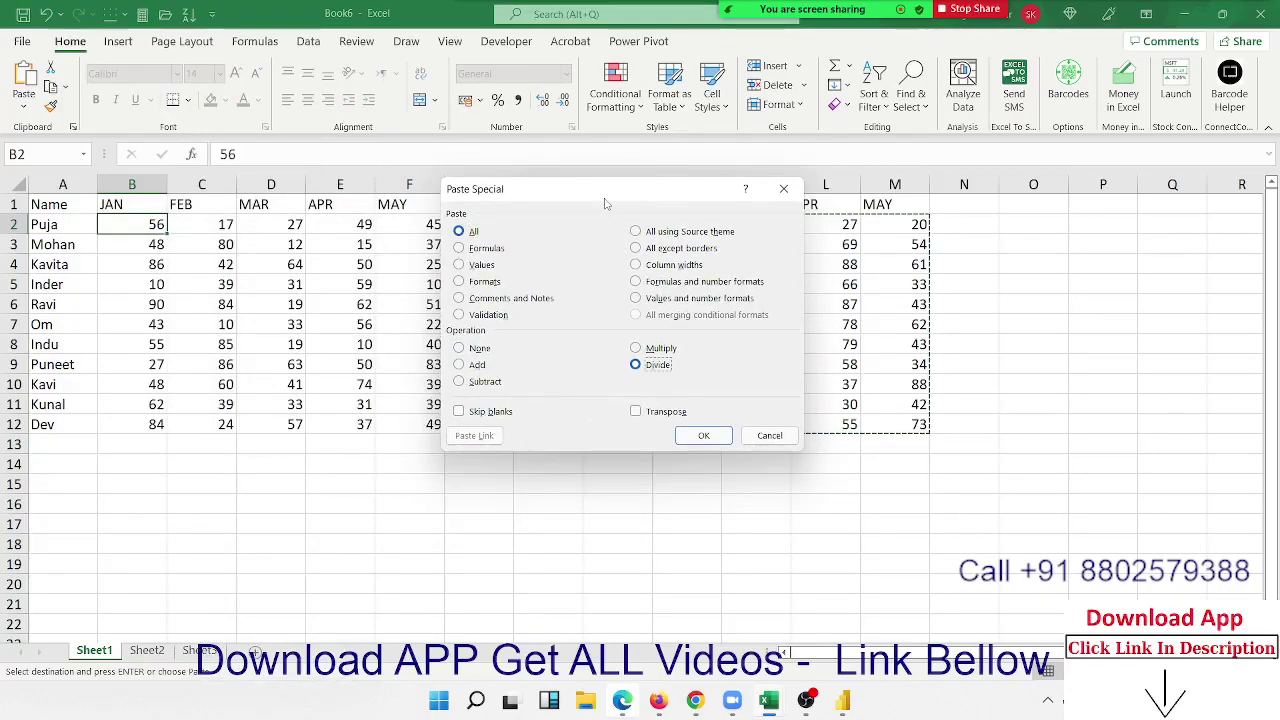
pyautogui.moveTo(604, 203); pyautogui.dragTo(599, 303)
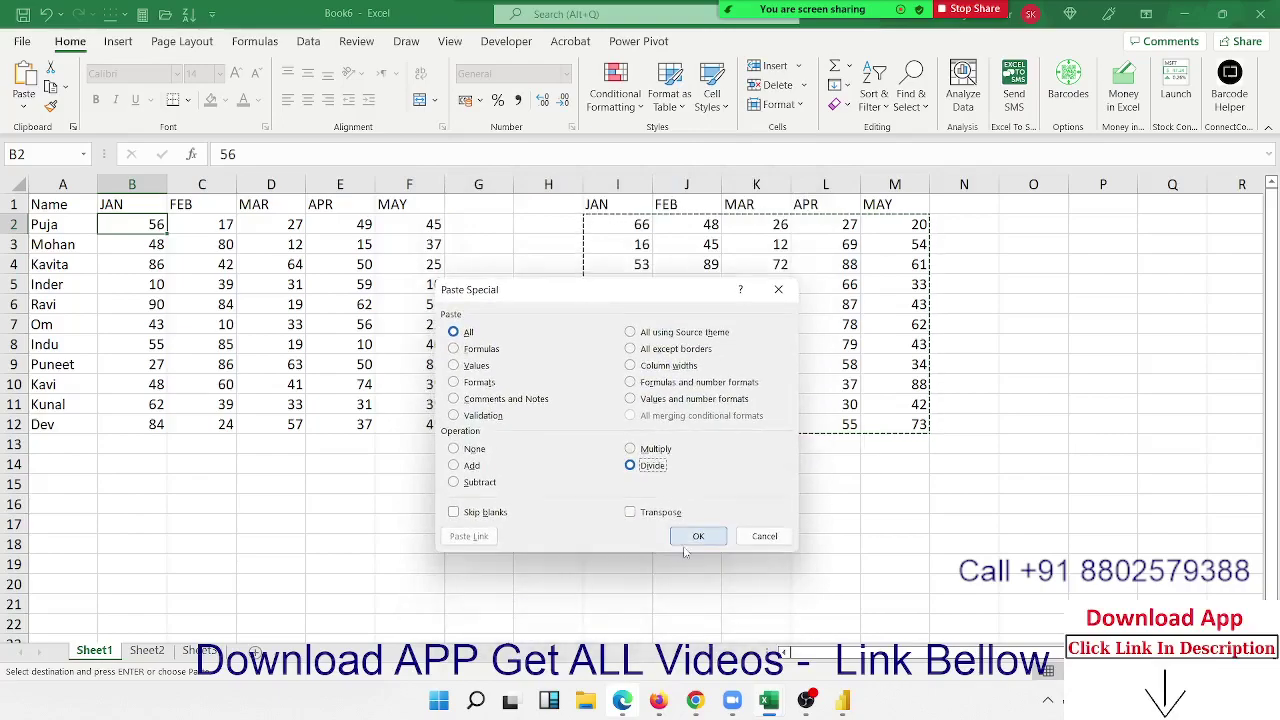
pyautogui.click(692, 538)
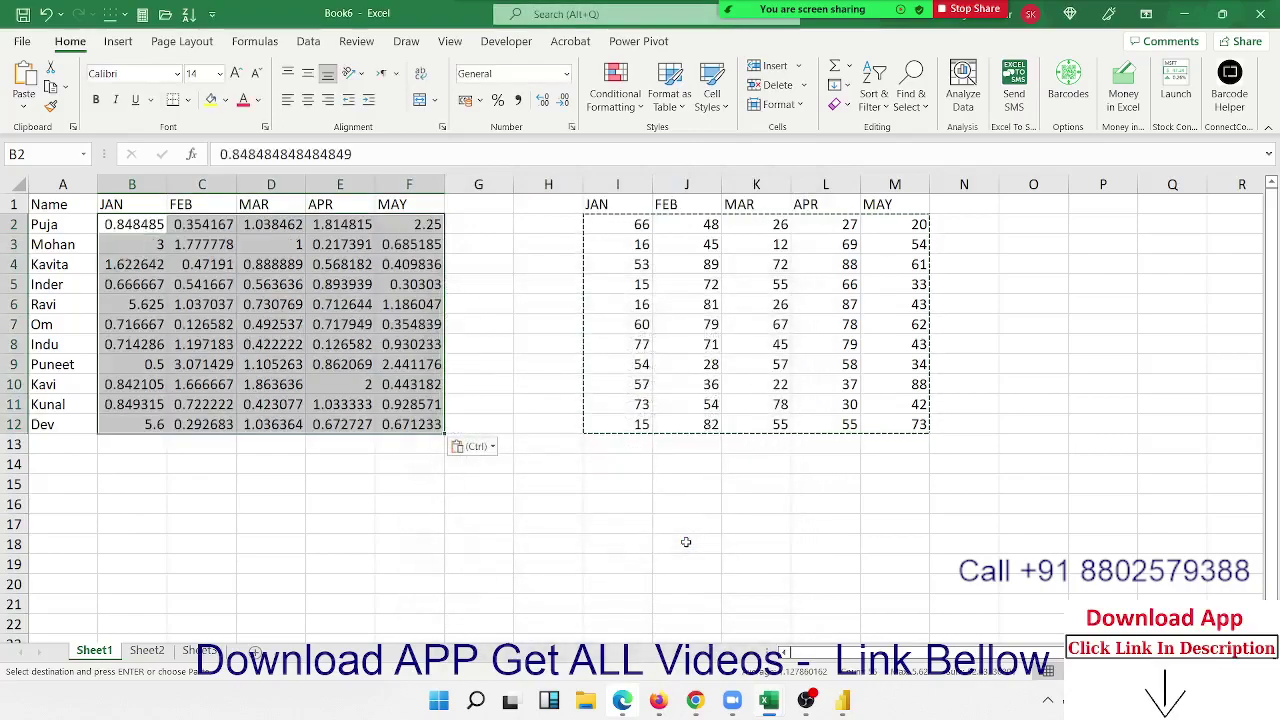
pyautogui.click(497, 100)
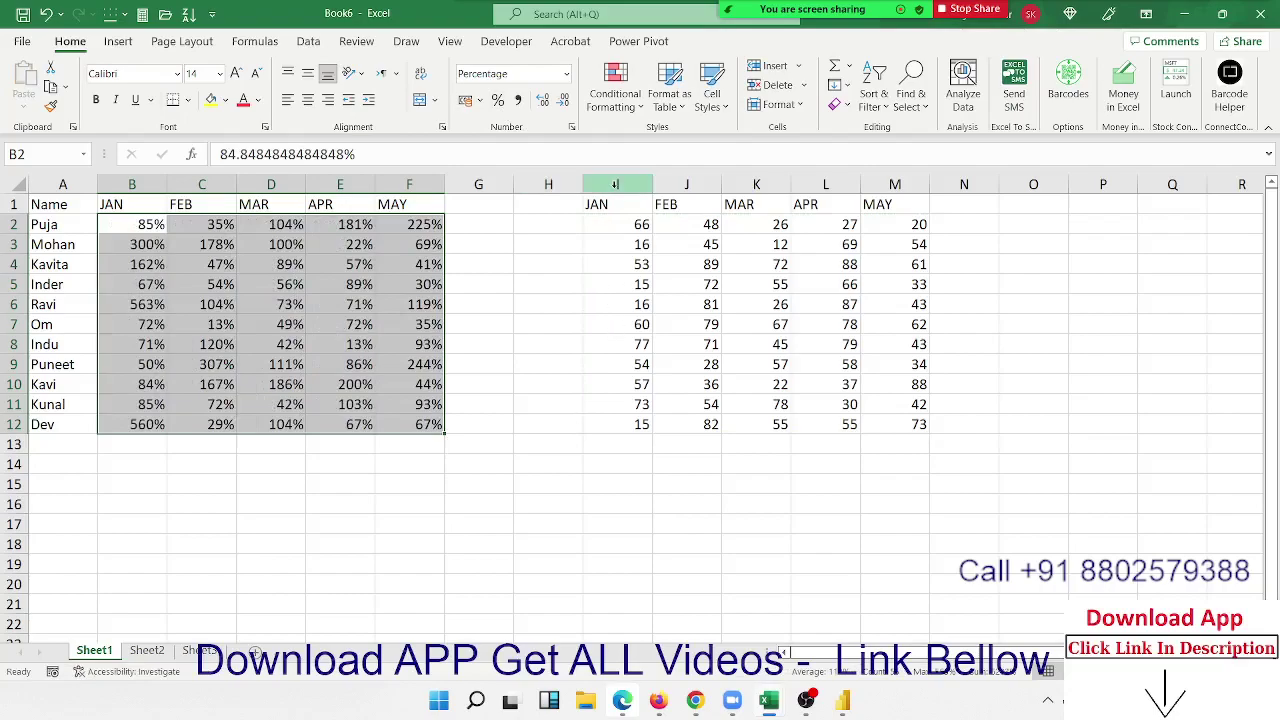
pyautogui.moveTo(615, 184); pyautogui.dragTo(895, 186)
pyautogui.press('Delete')
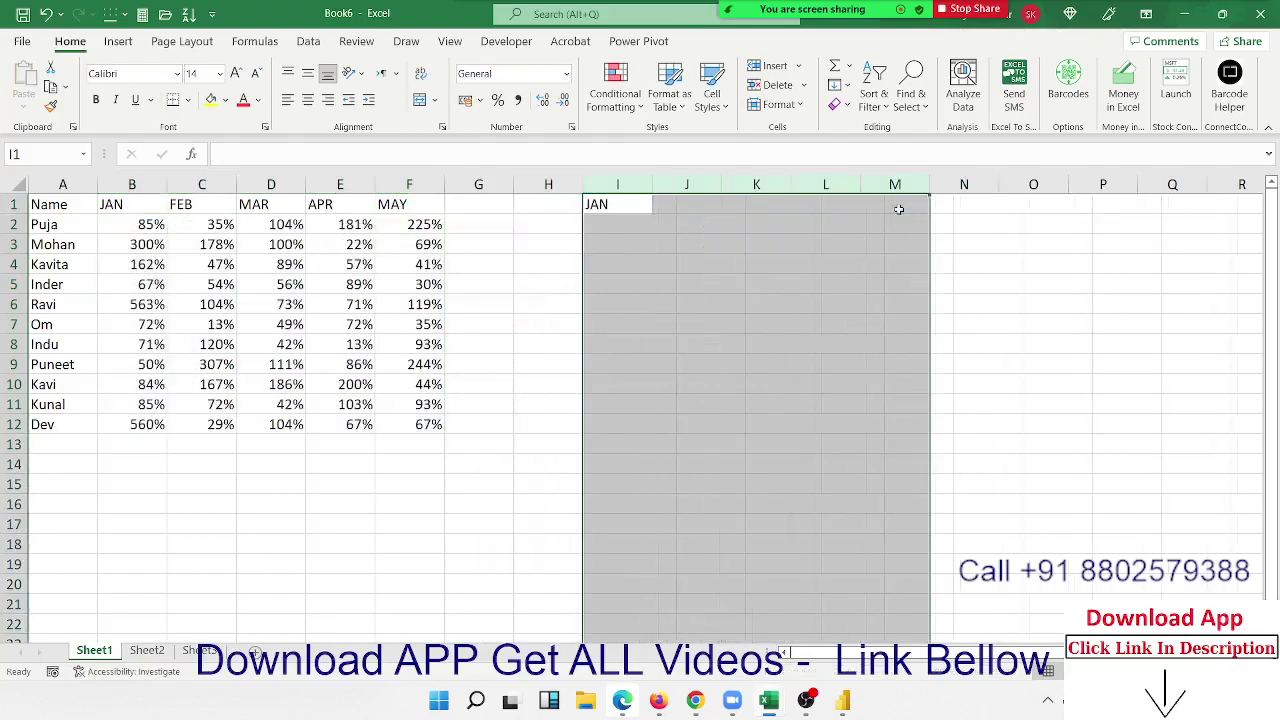
# Step: On Sheet2, enter =RANDBETWEEN(10,90) in cell A1
pyautogui.press('Left')
pyautogui.press('Left')
pyautogui.press('Left')
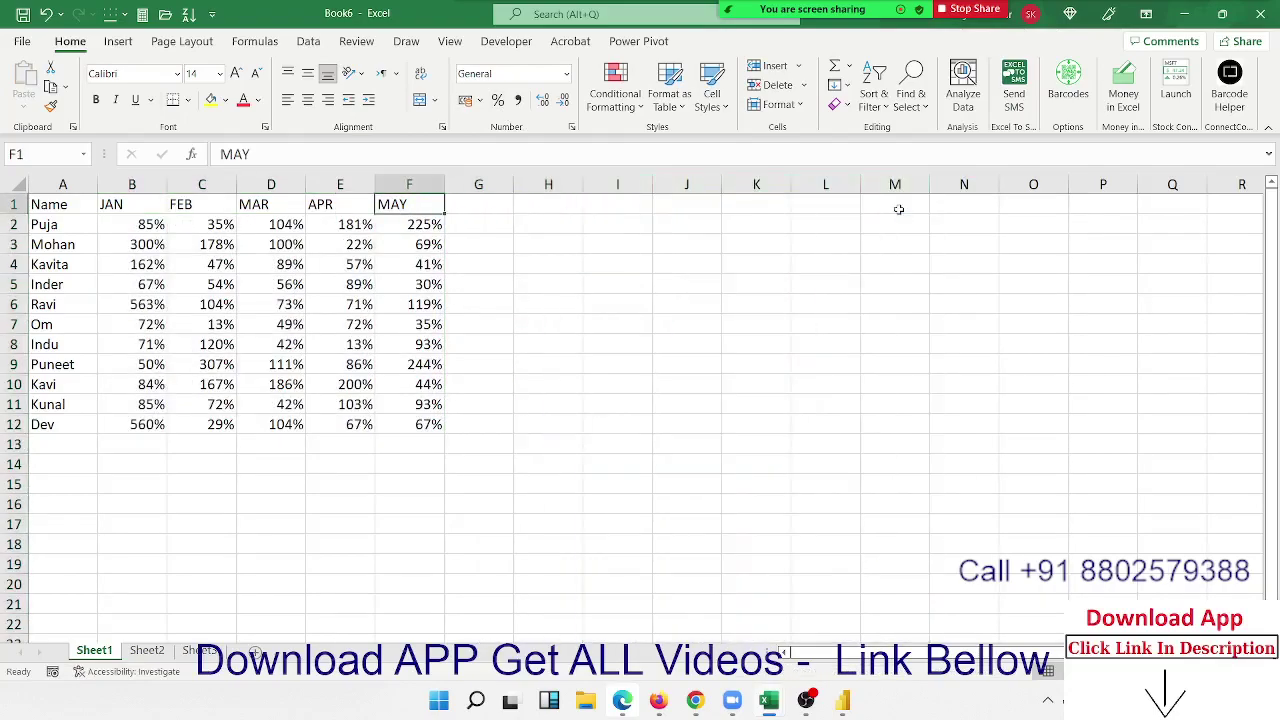
pyautogui.click(168, 650)
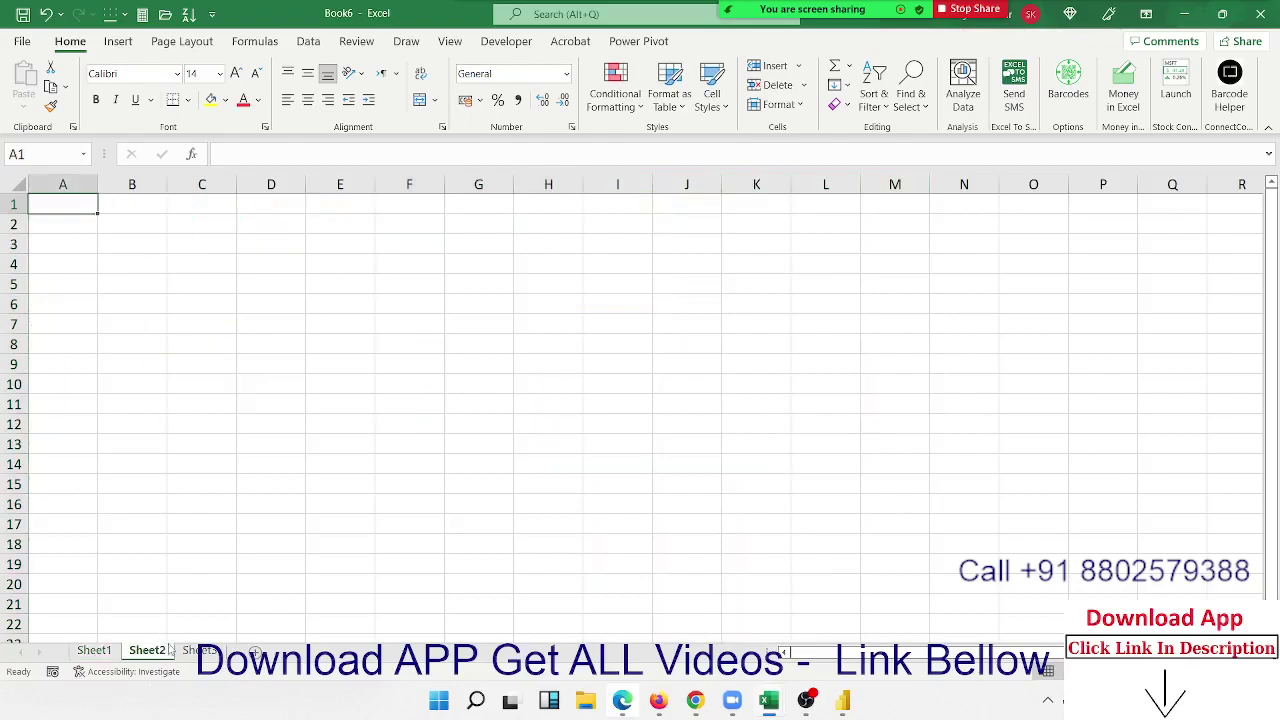
pyautogui.write('=ra')
pyautogui.press('Down')
pyautogui.press('Down')
pyautogui.press('Down')
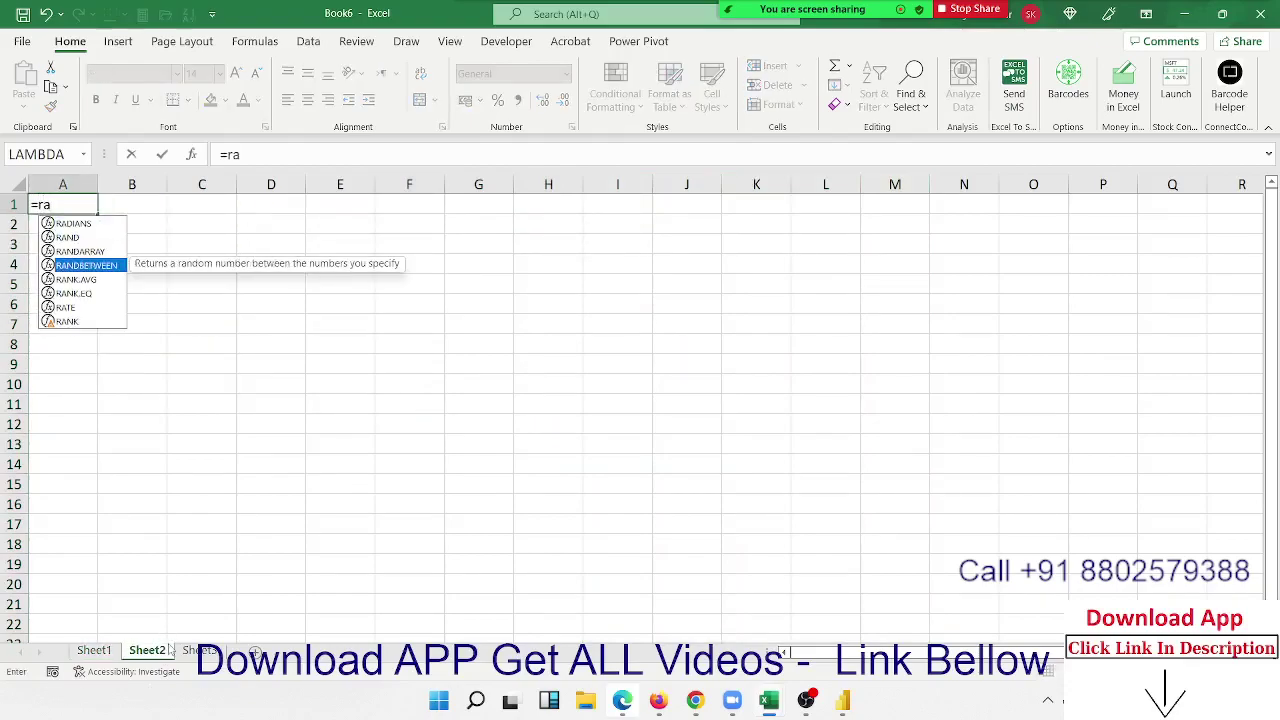
pyautogui.press('Tab')
pyautogui.write('10,9')
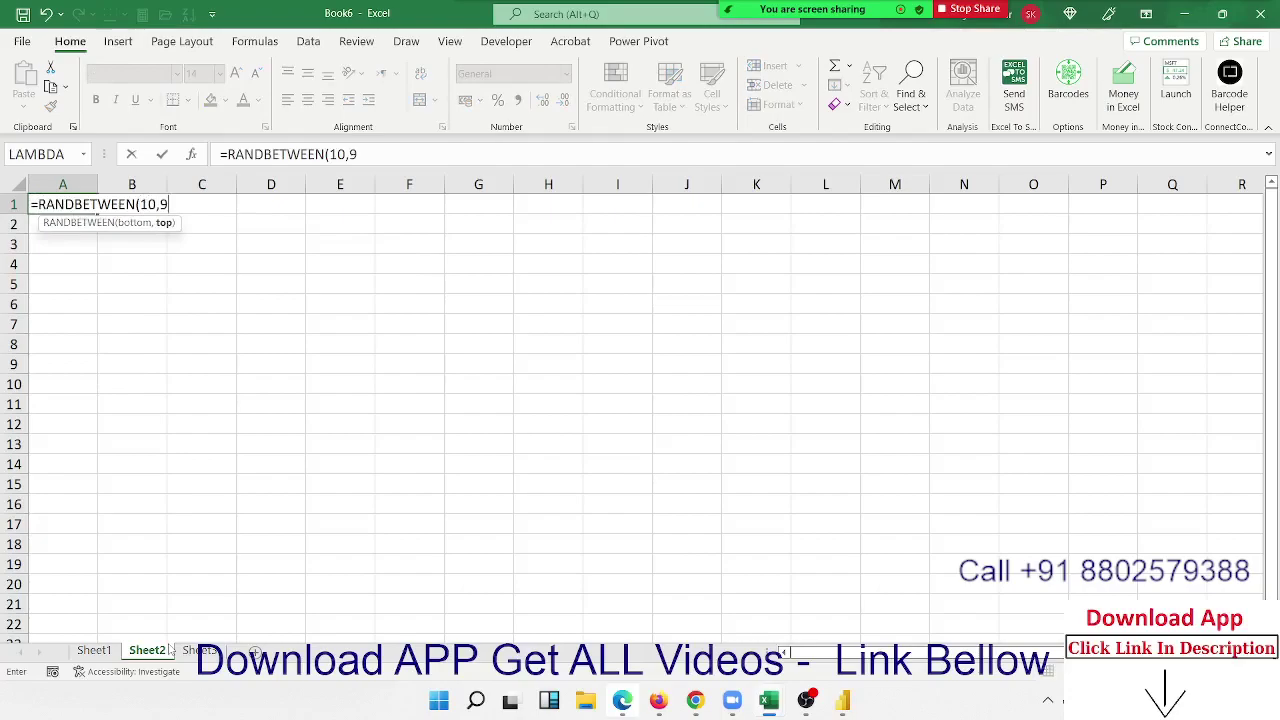
pyautogui.write('0')
pyautogui.press('Return')
pyautogui.press('Up')
# Step: Fill the formula down column A and paste the results back as fixed values
pyautogui.hotkey('shift', 'Down')
pyautogui.hotkey('shift', 'Down')
pyautogui.hotkey('shift', 'Down')
pyautogui.hotkey('shift', 'Down')
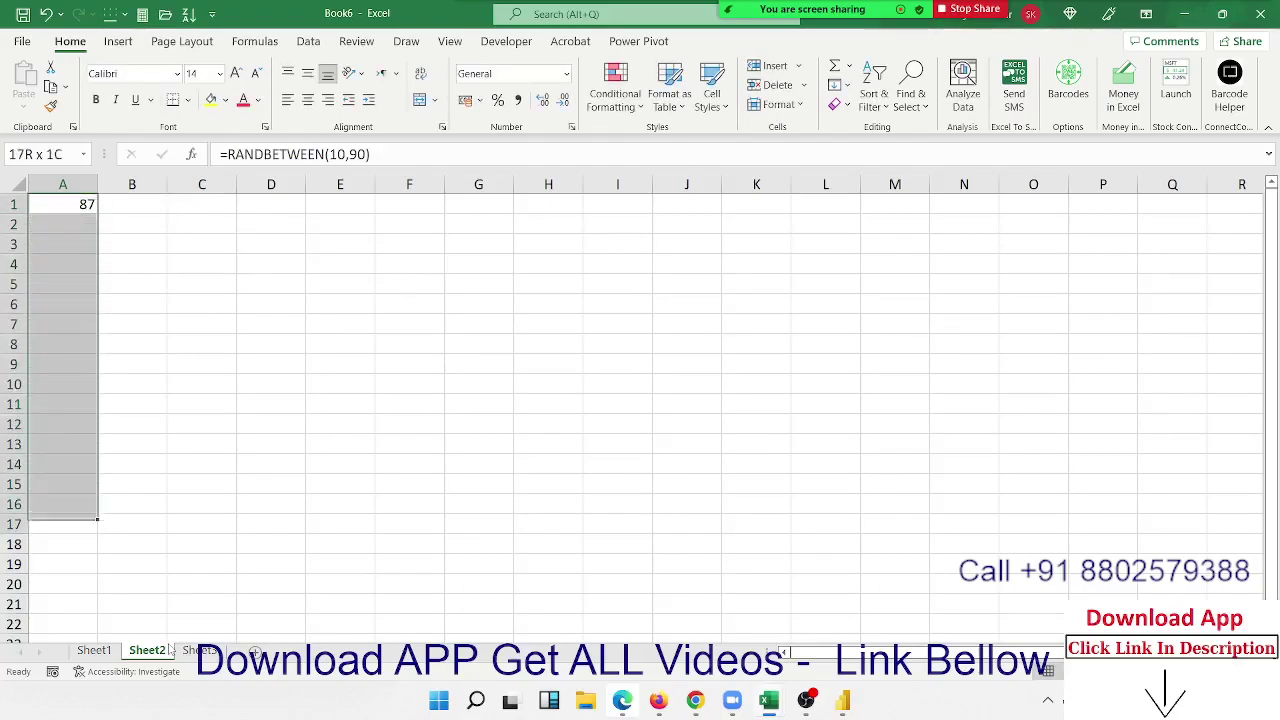
pyautogui.hotkey('shift', 'Down')
pyautogui.hotkey('shift', 'Down')
pyautogui.hotkey('shift', 'Down')
pyautogui.hotkey('shift', 'Down')
pyautogui.hotkey('shift', 'Down')
pyautogui.hotkey('shift', 'Down')
pyautogui.hotkey('ctrl', 'd')
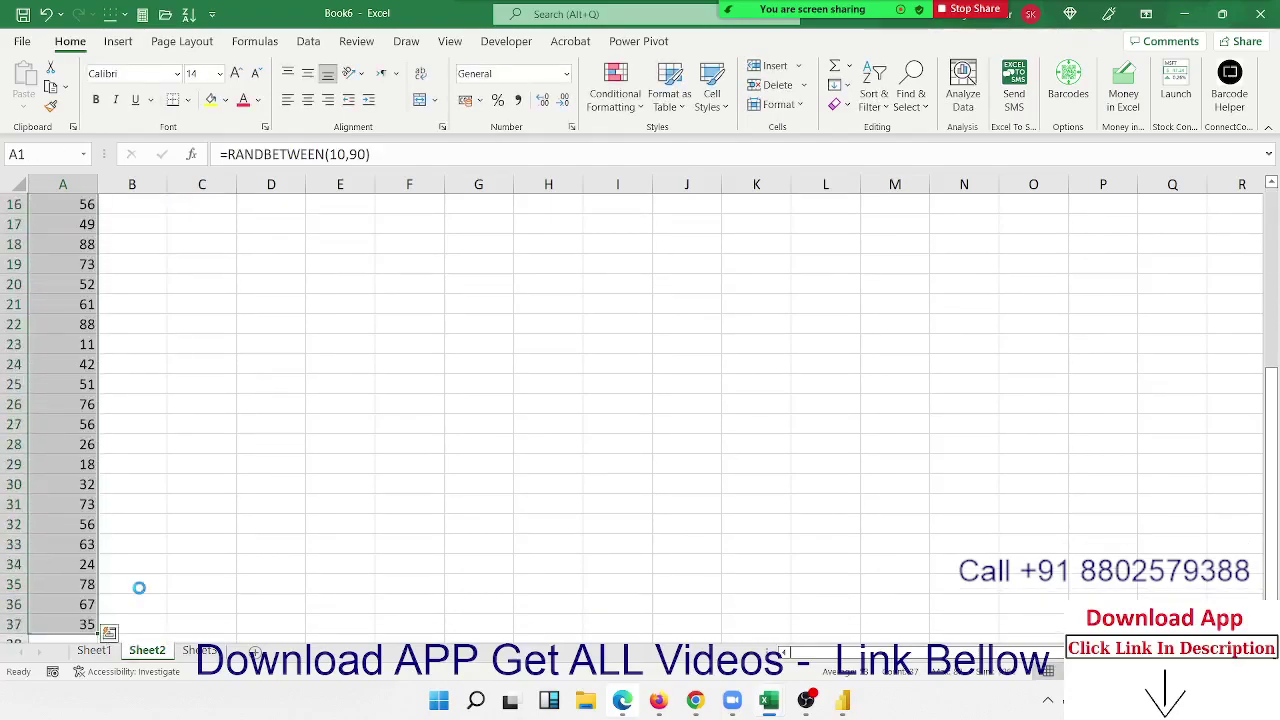
pyautogui.hotkey('ctrl', 'c')
pyautogui.click(24, 100)
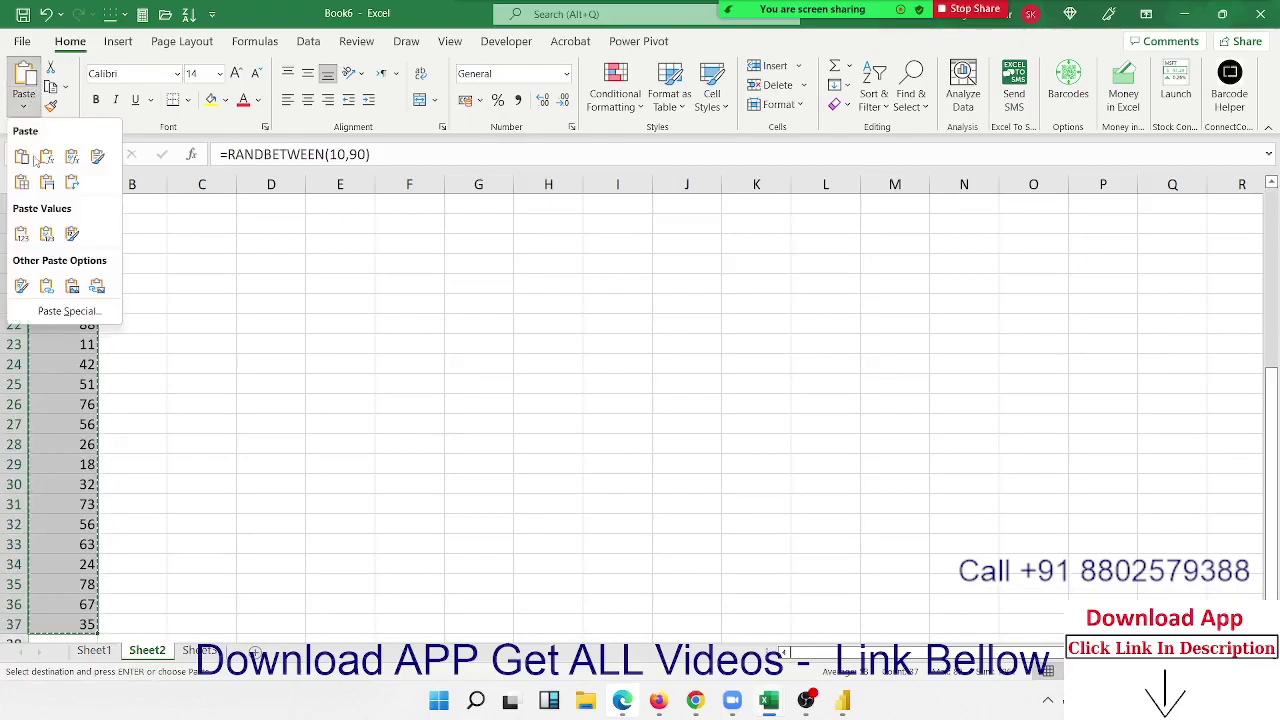
pyautogui.click(25, 234)
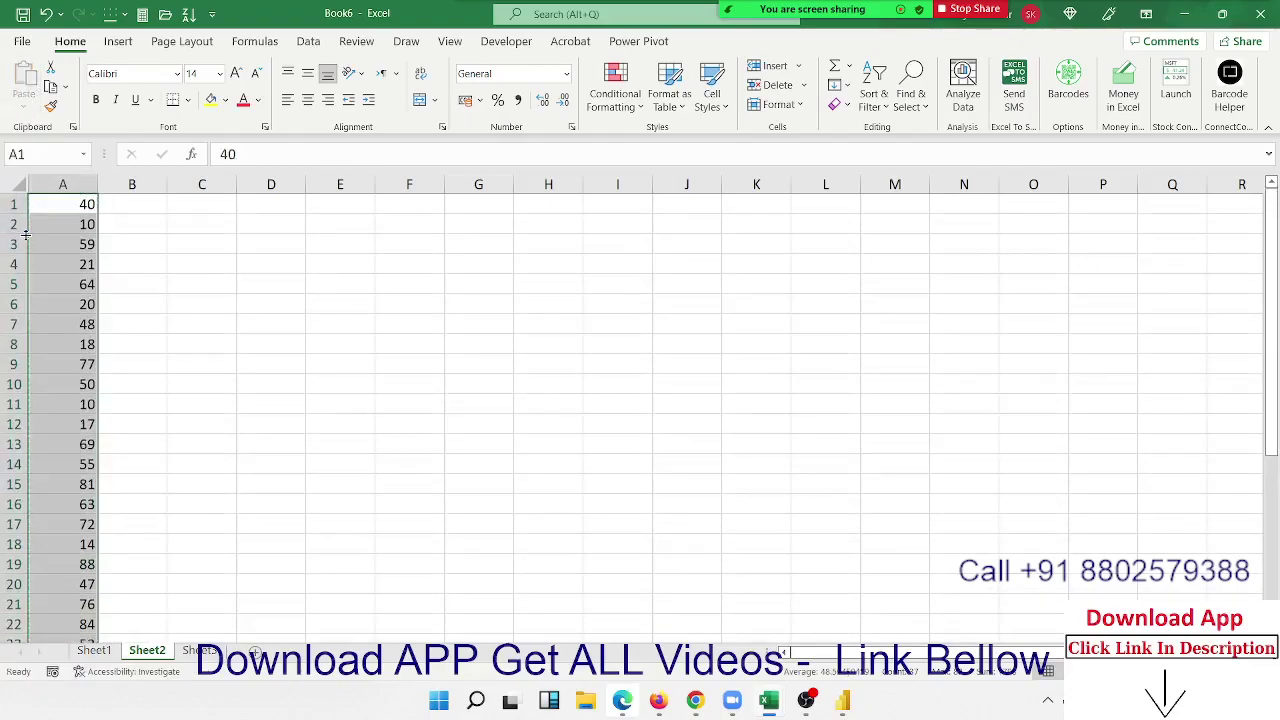
# Step: Enter 60 in B6, then 71 and 96 in cells further down column B
pyautogui.press('Down')
pyautogui.press('Down')
pyautogui.press('Down')
pyautogui.press('Down')
pyautogui.press('Down')
pyautogui.press('Right')
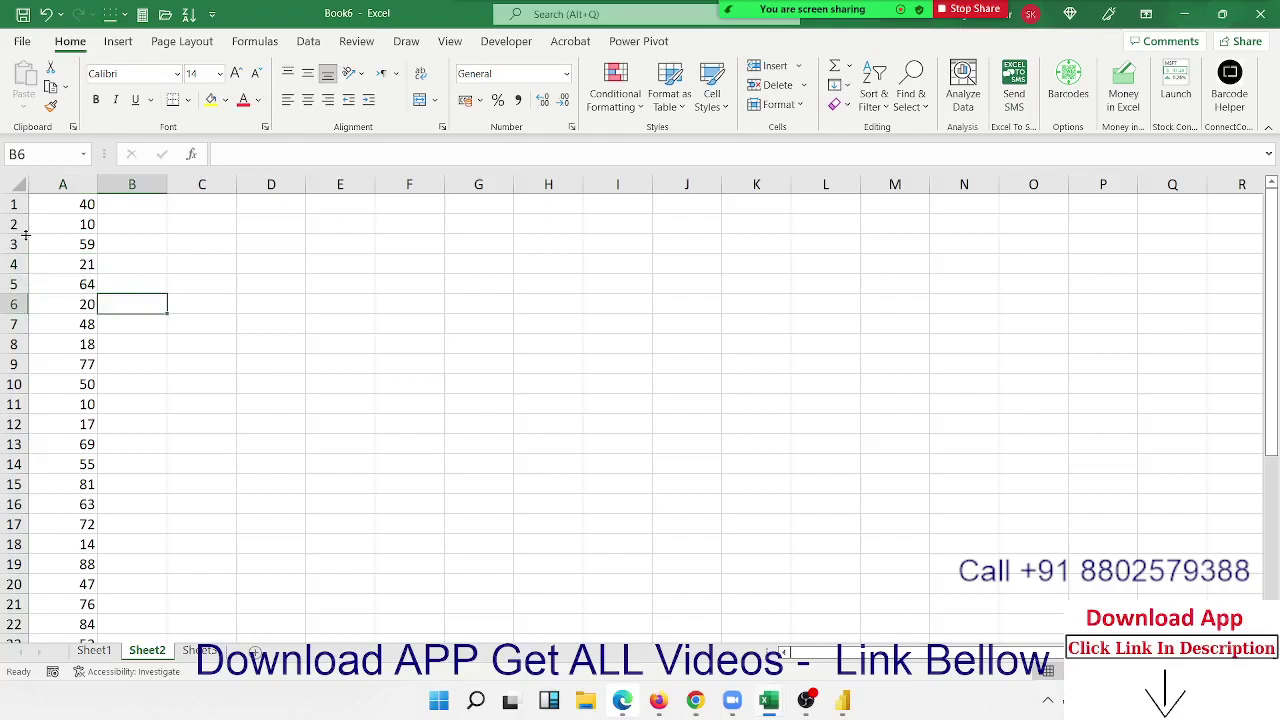
pyautogui.write('60')
pyautogui.press('Return')
pyautogui.press('Down')
pyautogui.press('Down')
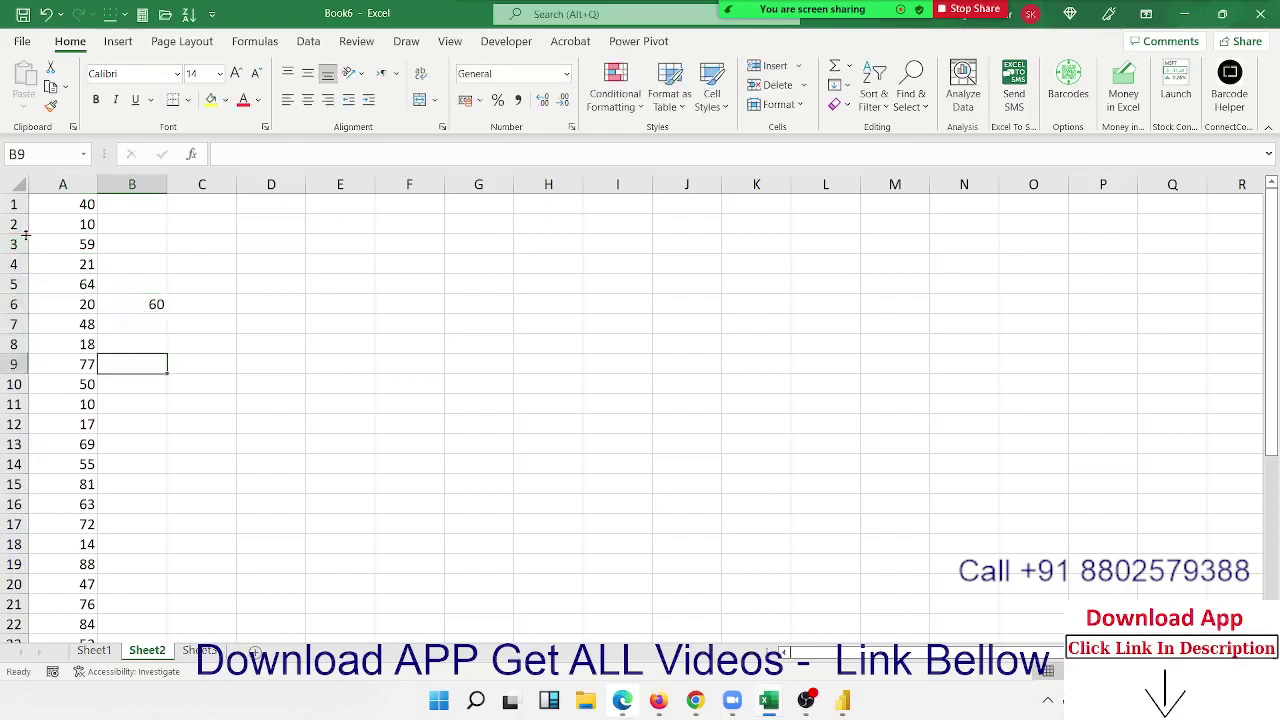
pyautogui.write('7')
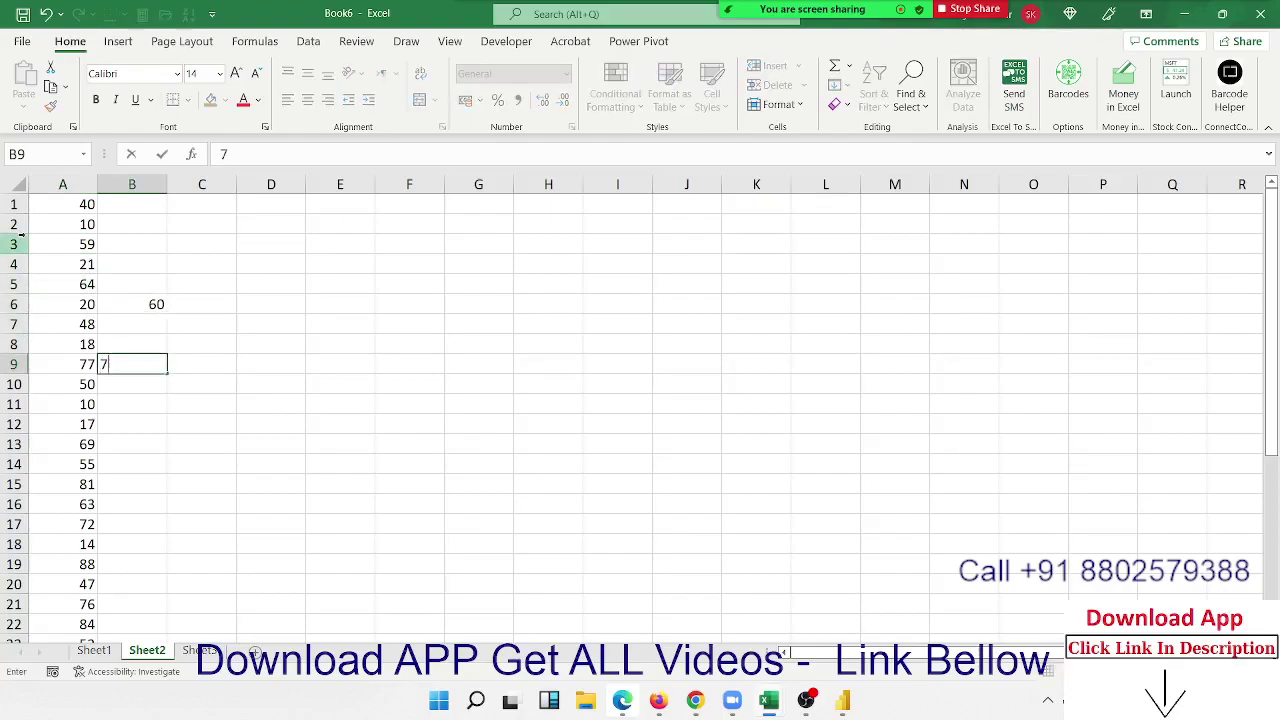
pyautogui.write('1')
pyautogui.press('Return')
pyautogui.press('Down')
pyautogui.press('Down')
# Step: Enter 27, 67 and 55 in lower scattered cells of column B
pyautogui.press('Down')
pyautogui.press('Down')
pyautogui.press('Up')
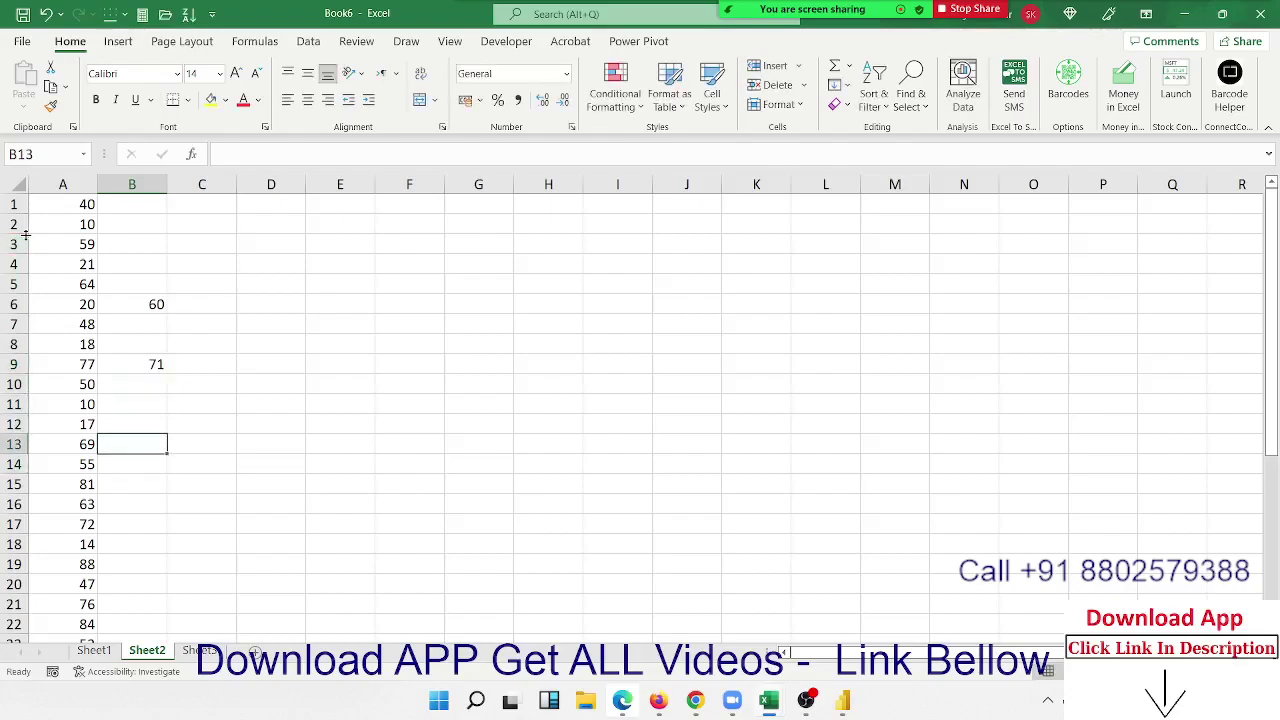
pyautogui.write('96')
pyautogui.press('Return')
pyautogui.press('Down')
pyautogui.press('Down')
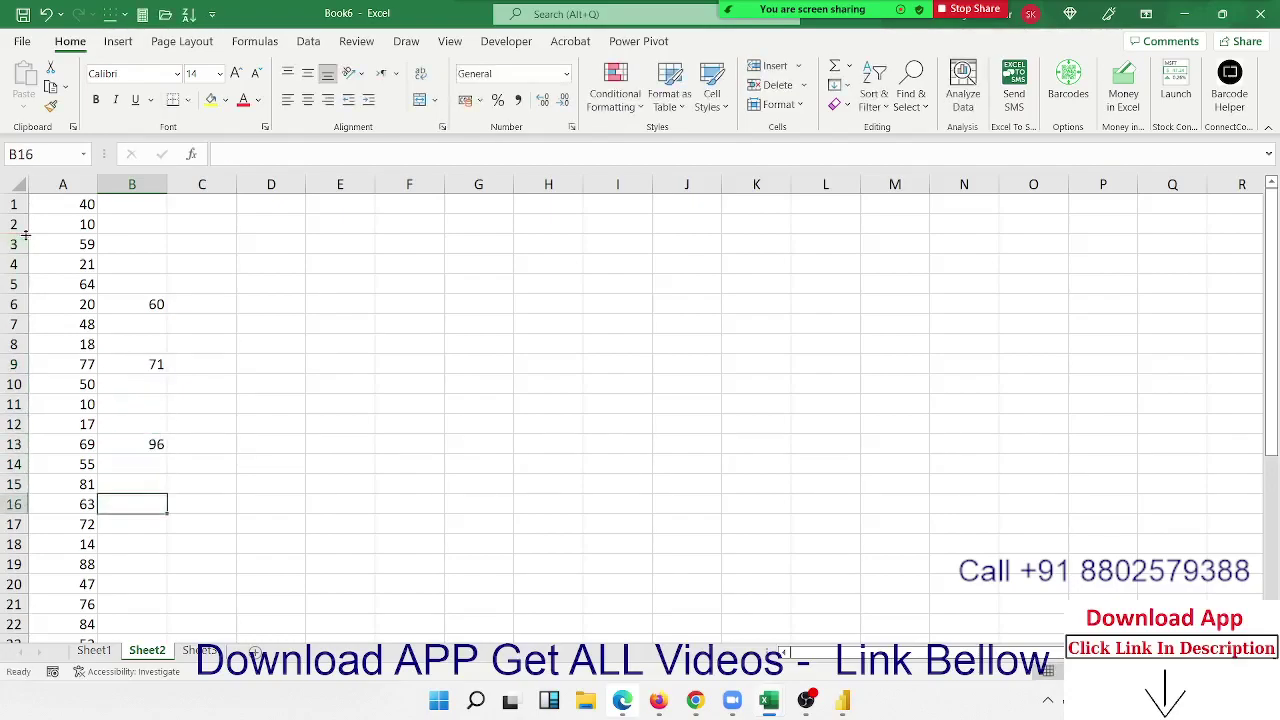
pyautogui.press('Down')
pyautogui.write('27')
pyautogui.press('Return')
pyautogui.press('Down')
pyautogui.press('Down')
pyautogui.press('Down')
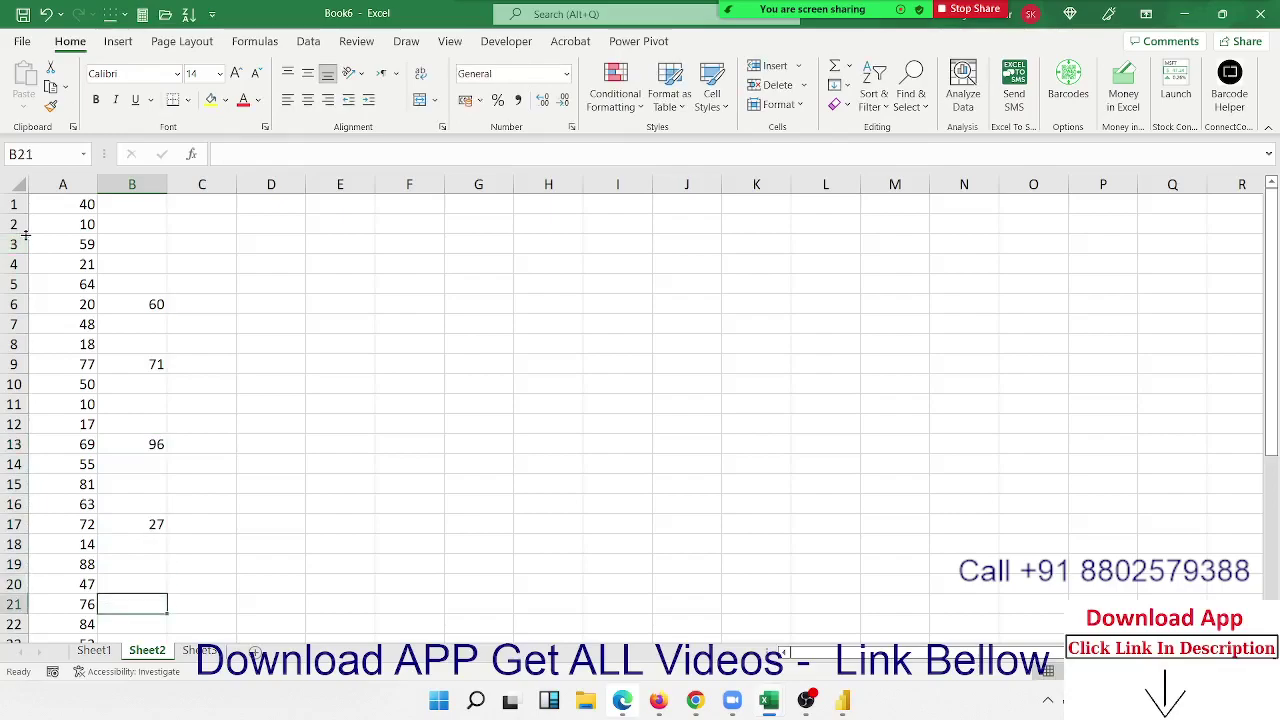
pyautogui.write('67')
pyautogui.press('Return')
pyautogui.press('Down')
pyautogui.press('Down')
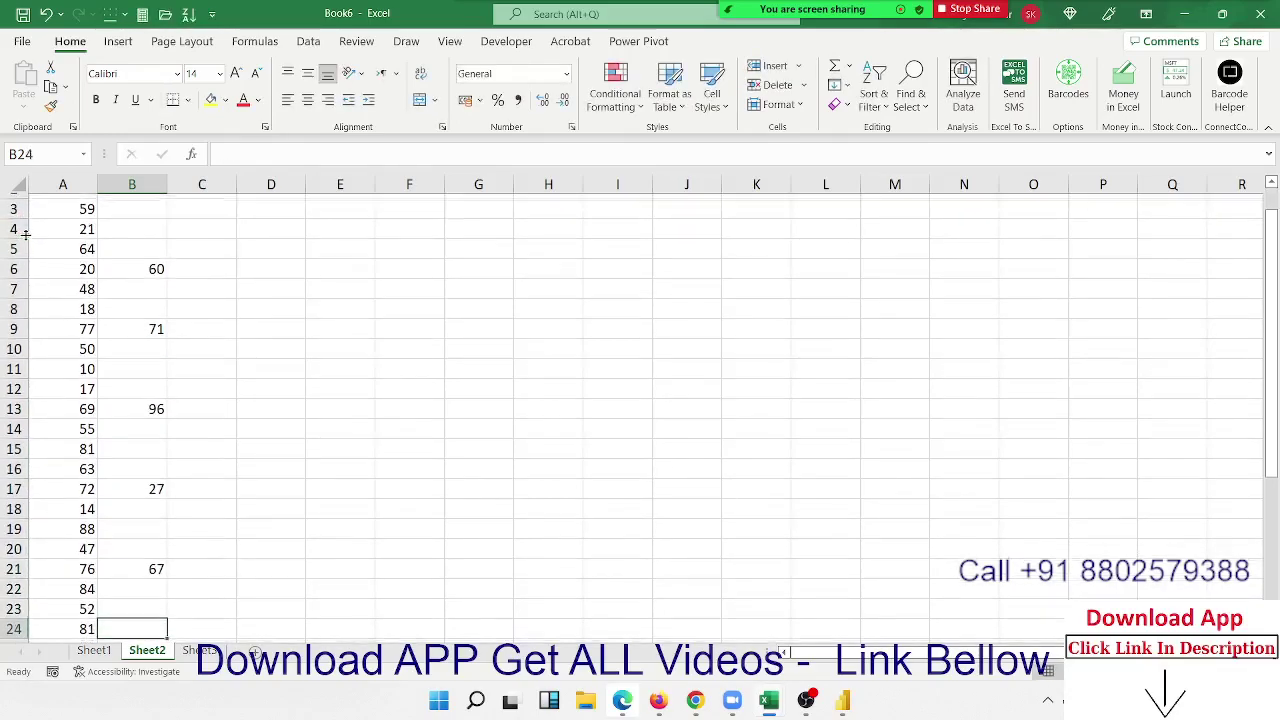
pyautogui.press('Down')
pyautogui.press('Down')
pyautogui.write('55')
pyautogui.press('Return')
pyautogui.press('Down')
pyautogui.press('Down')
pyautogui.press('Down')
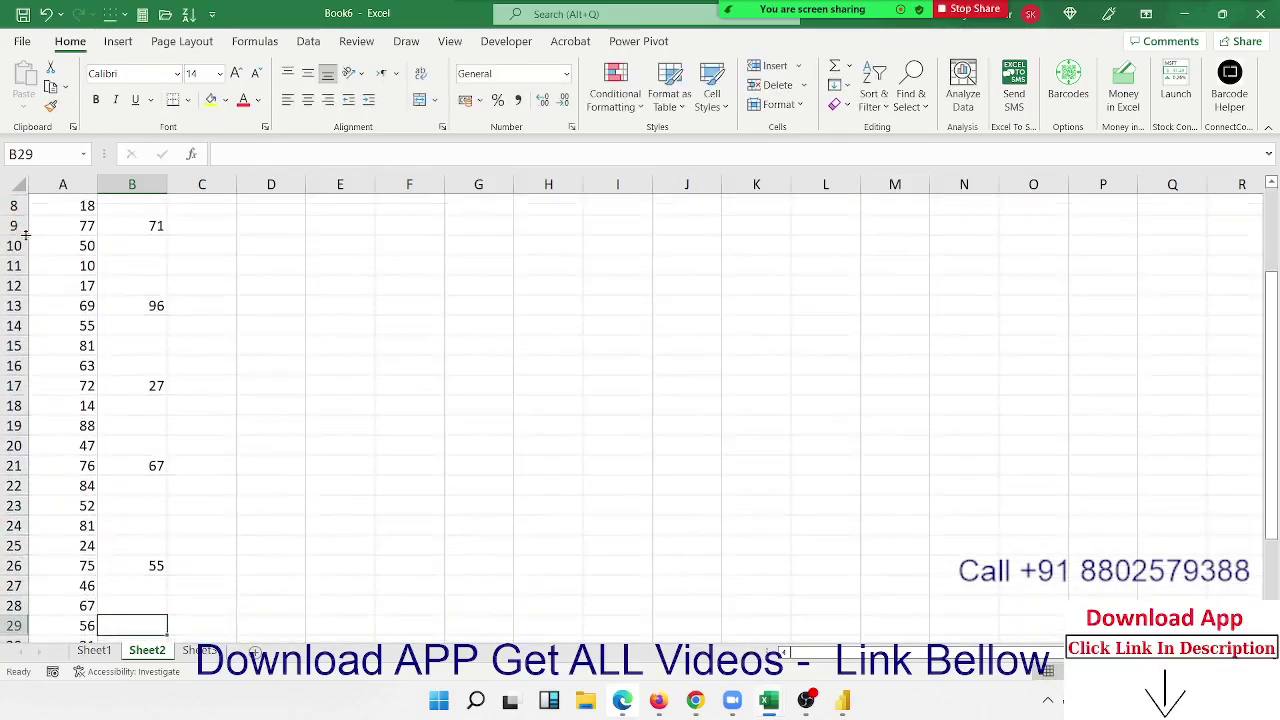
# Step: Scroll back up, check the values in A6 and B6, and select column B
pyautogui.scroll(1, 62, 264)
pyautogui.scroll(2, 62, 264)
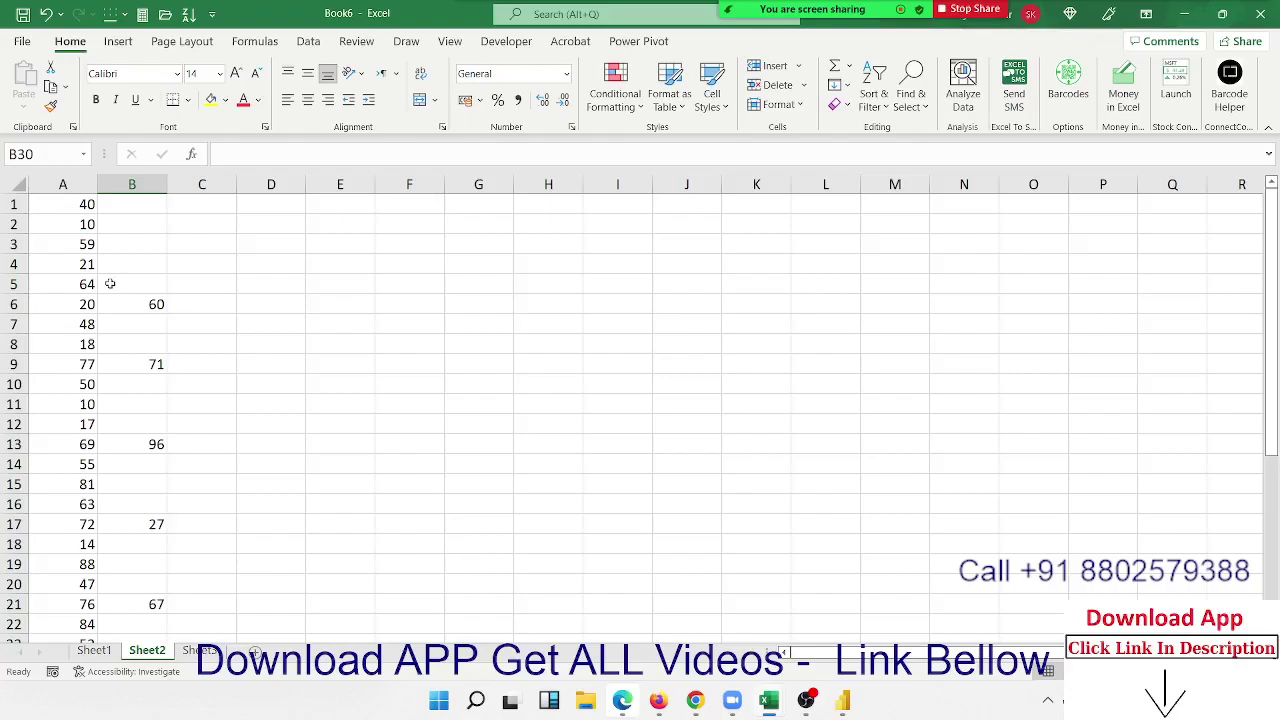
pyautogui.click(89, 299)
pyautogui.click(129, 305)
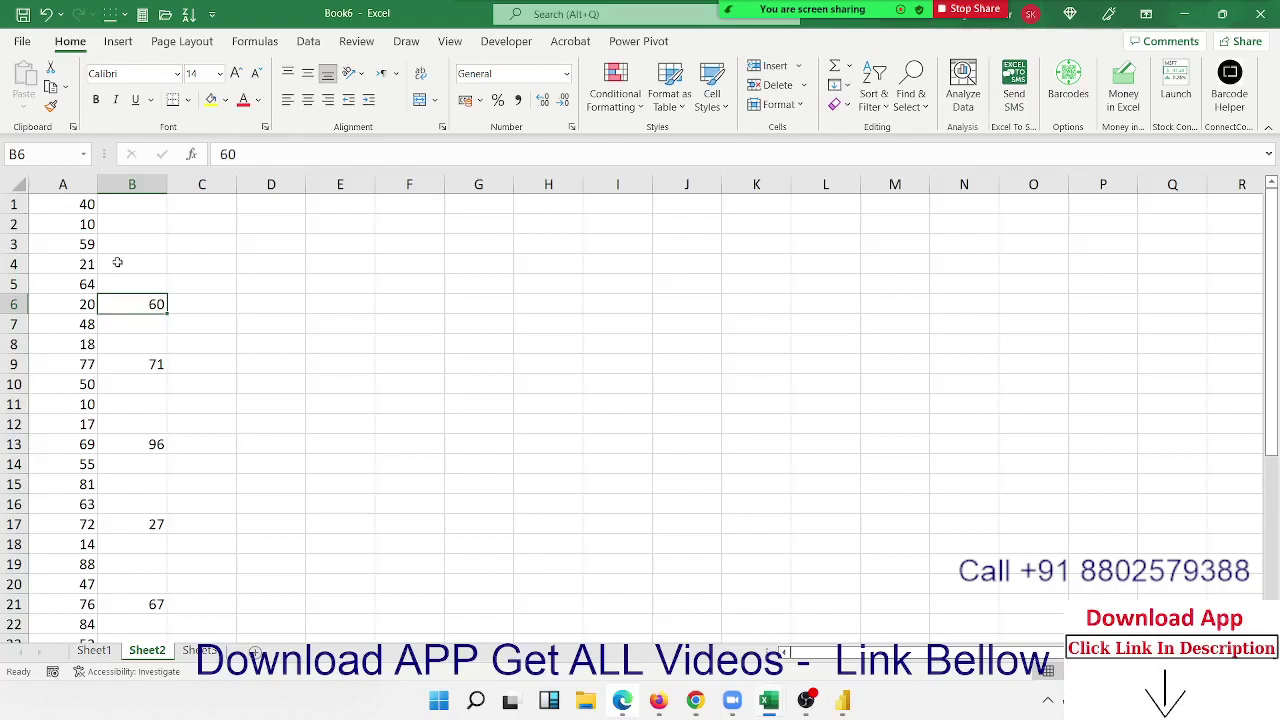
pyautogui.click(150, 192)
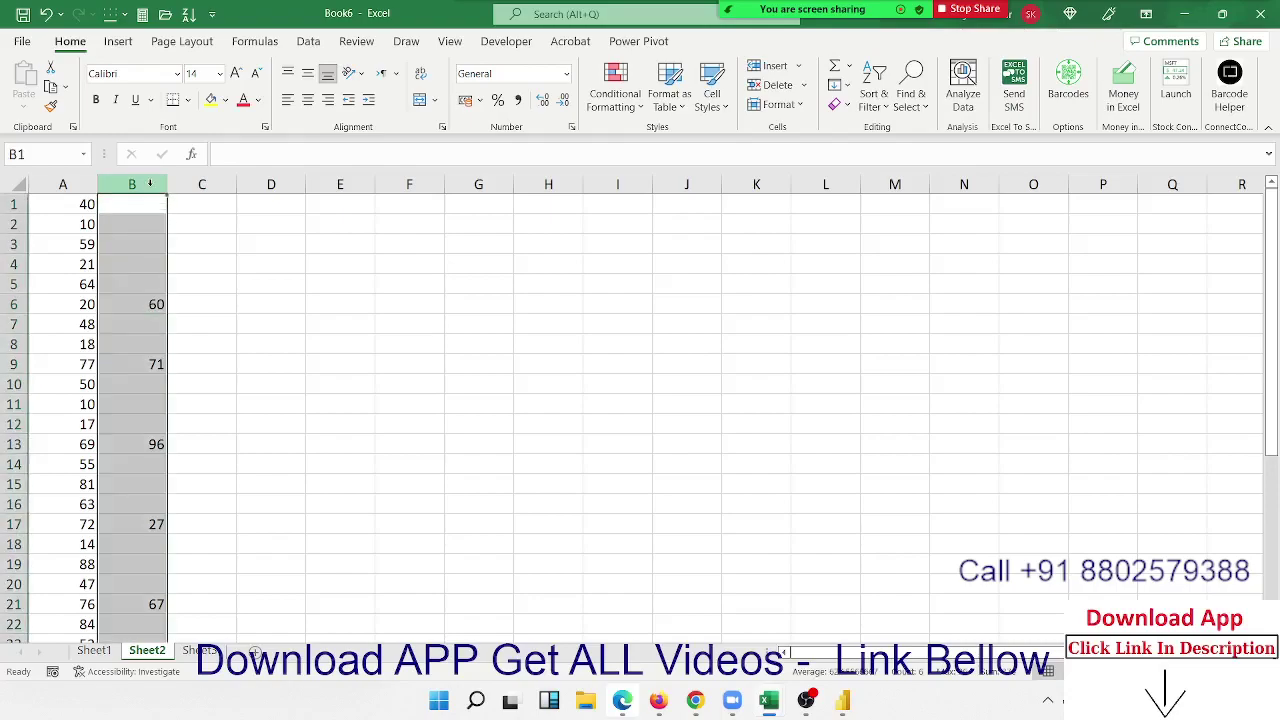
pyautogui.hotkey('ctrl', 'c')
pyautogui.click(86, 192)
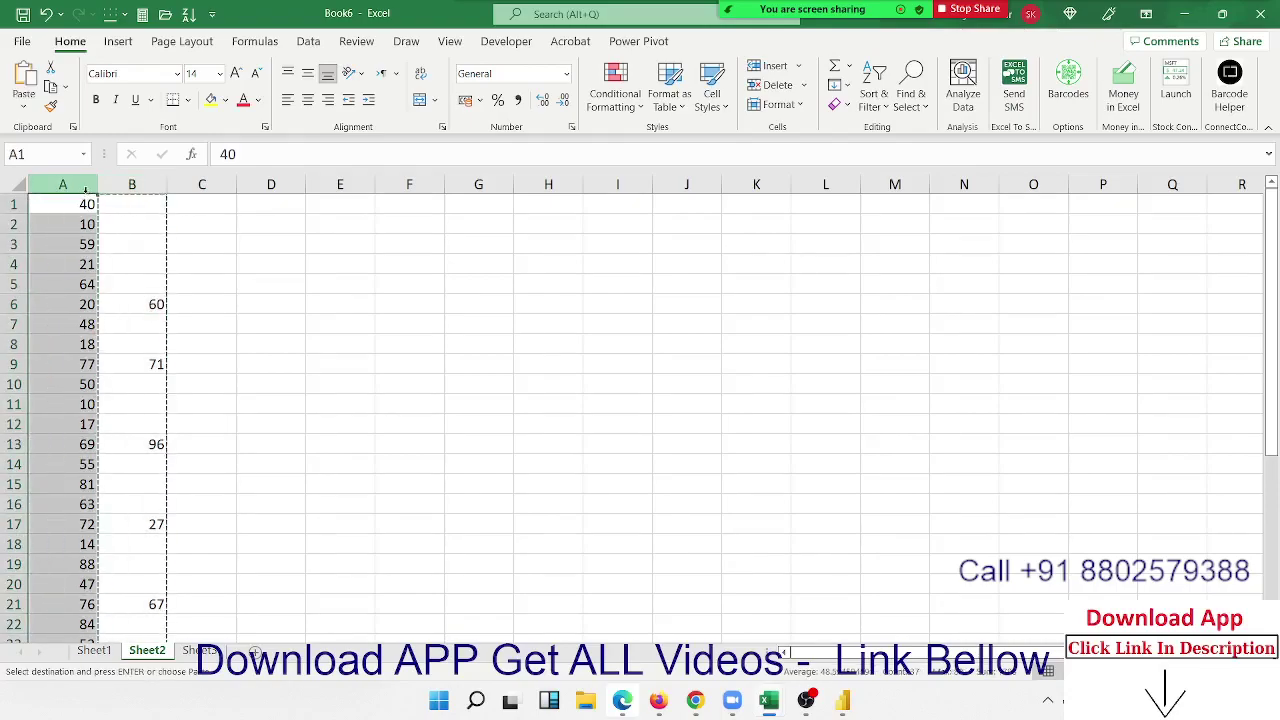
pyautogui.rightClick(88, 194)
pyautogui.click(150, 338)
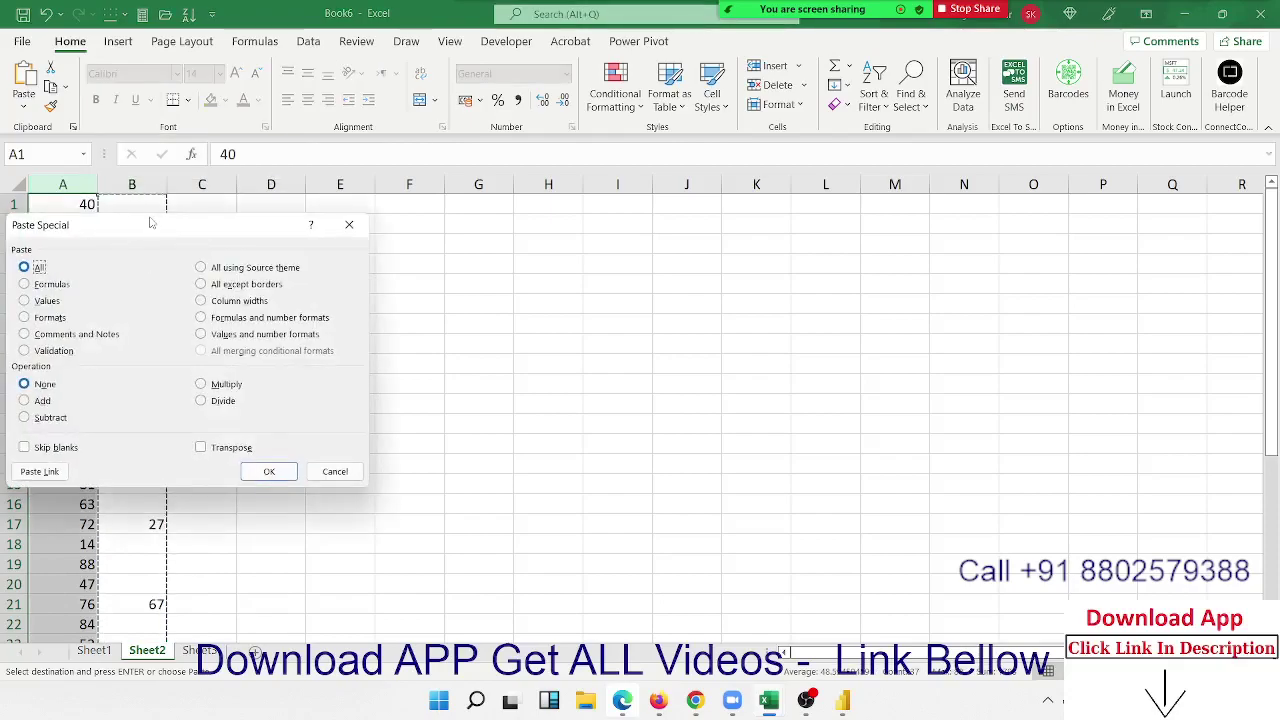
pyautogui.moveTo(150, 222); pyautogui.dragTo(592, 186)
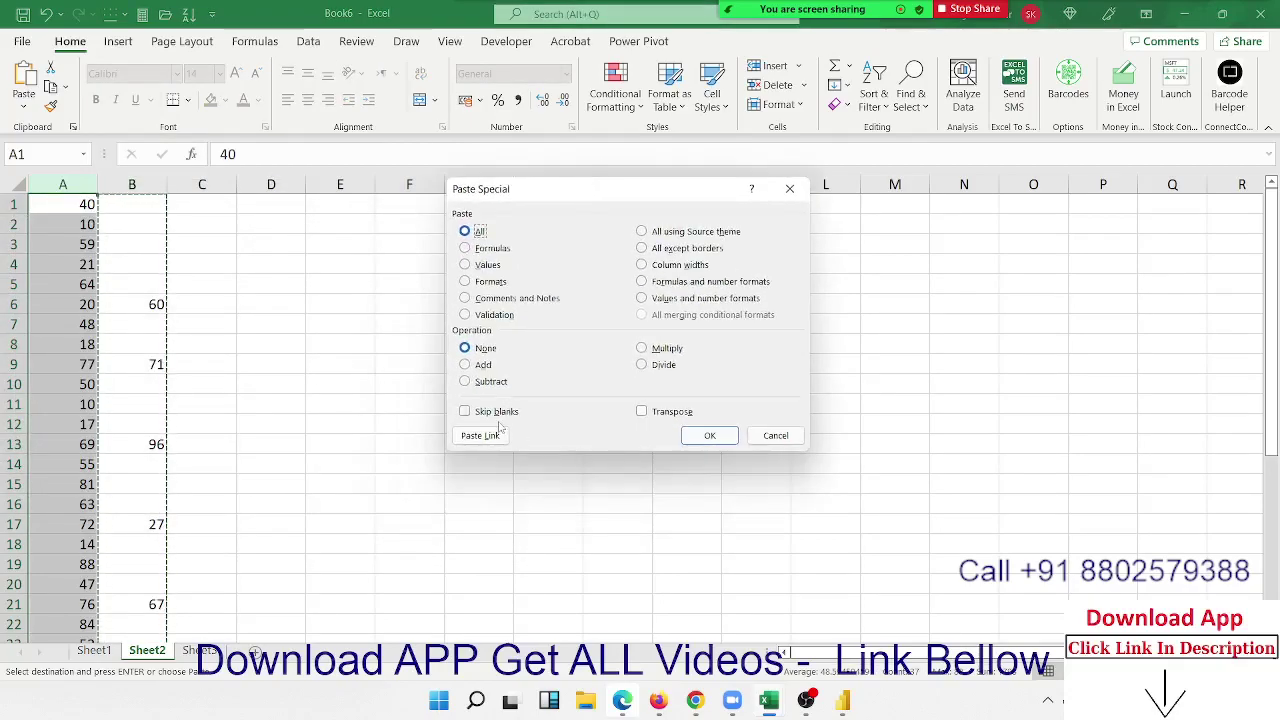
pyautogui.click(501, 418)
pyautogui.click(699, 433)
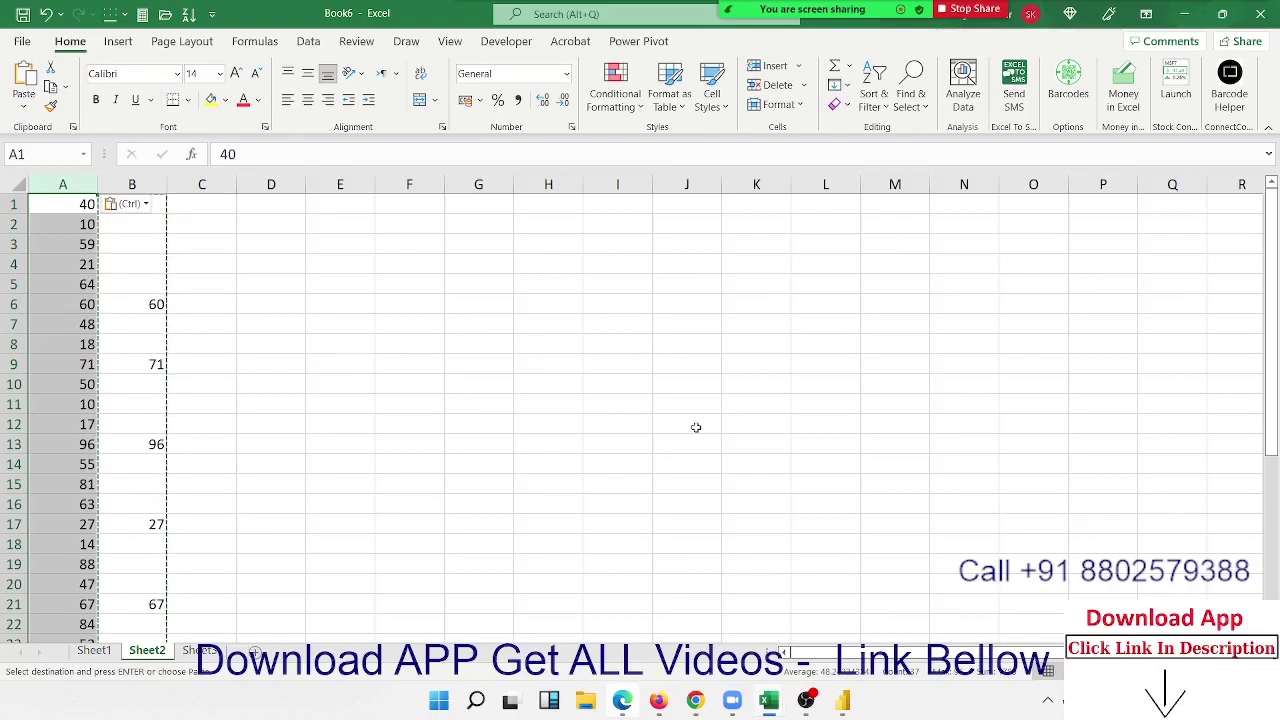
pyautogui.hotkey('ctrl', 'z')
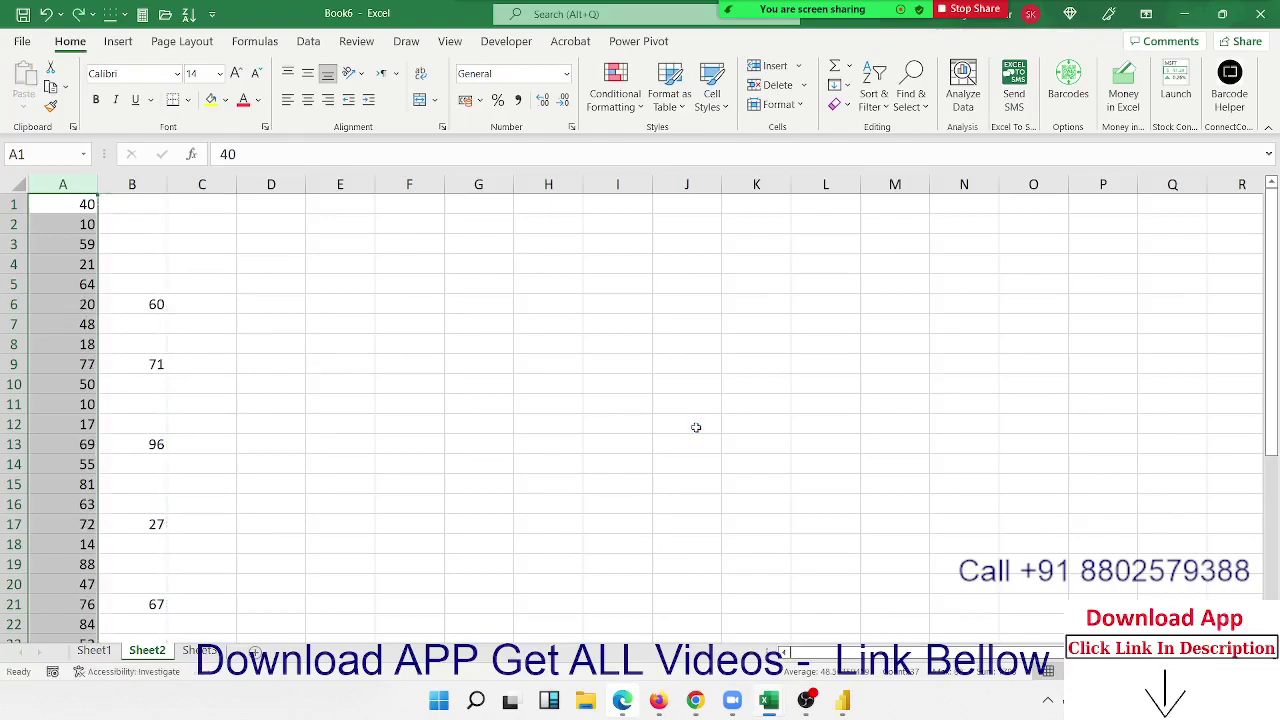
# Step: Copy column B, paste it plainly over column A, then undo that paste
pyautogui.press('Down')
pyautogui.press('Down')
pyautogui.press('Down')
pyautogui.press('Down')
pyautogui.press('Right')
pyautogui.press('Up')
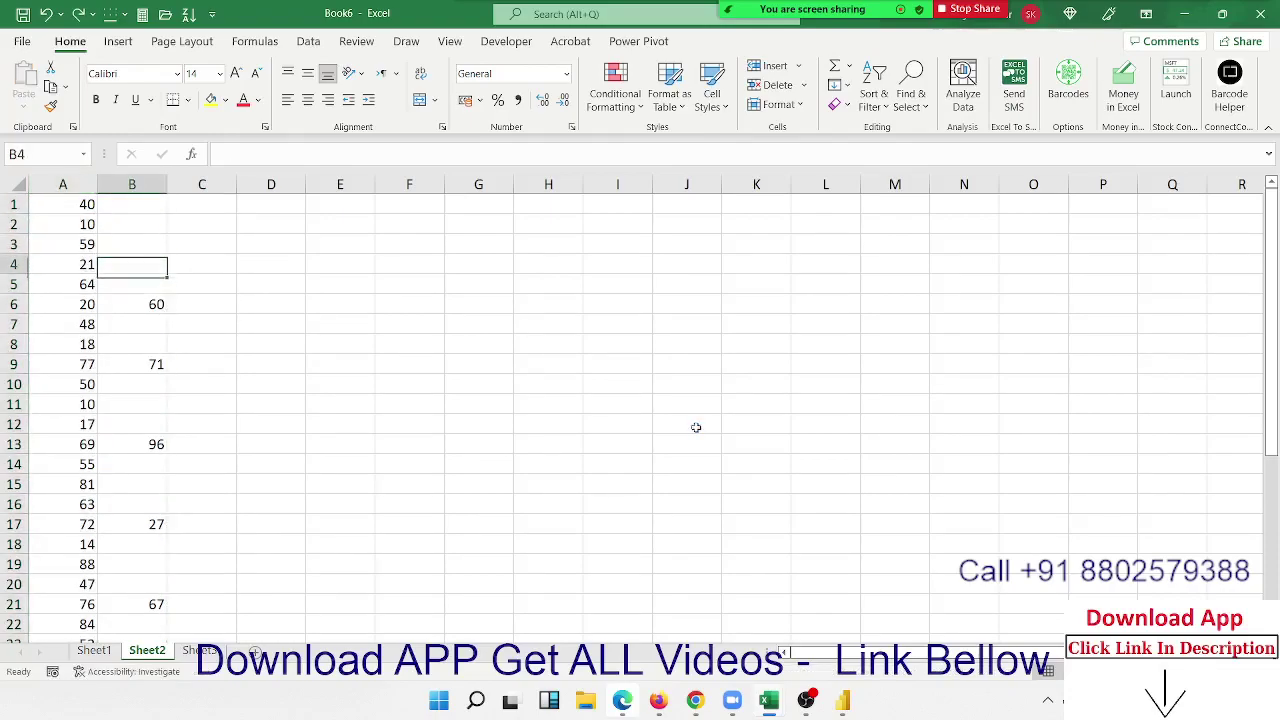
pyautogui.hotkey('ctrl', 'space')
pyautogui.hotkey('ctrl', 'c')
pyautogui.press('Left')
pyautogui.press('Up')
pyautogui.press('Up')
pyautogui.press('Up')
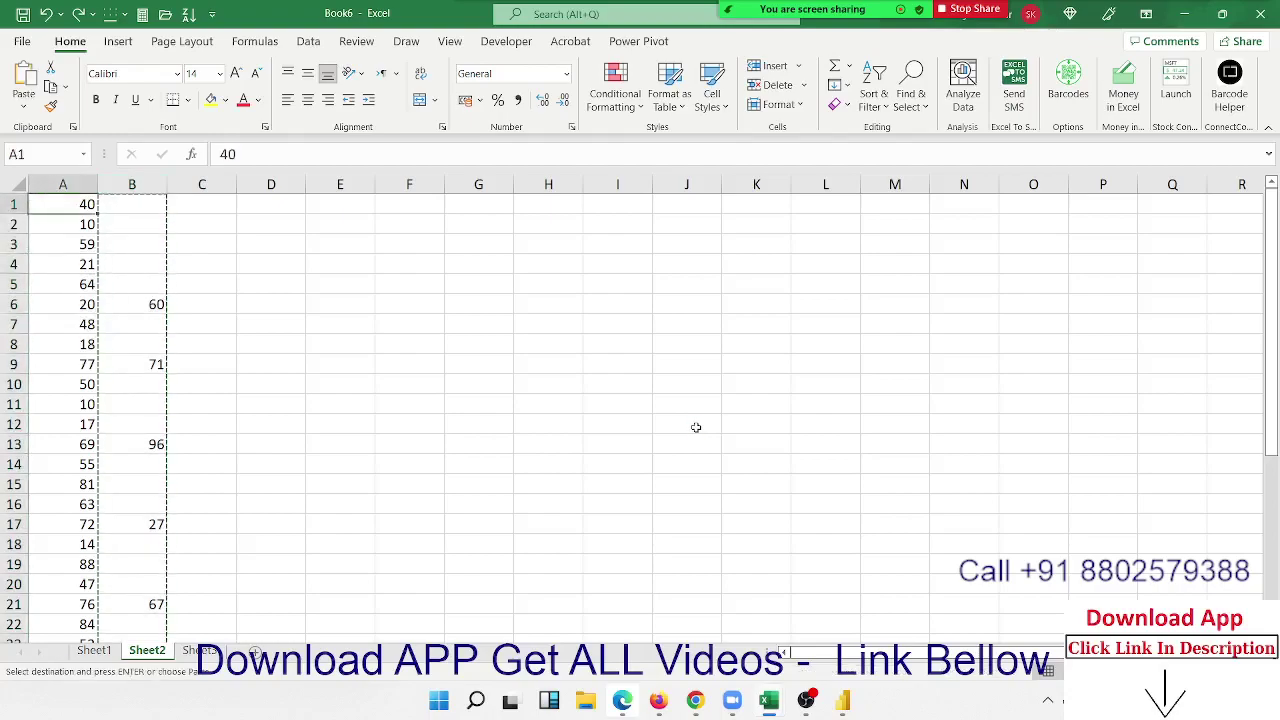
pyautogui.hotkey('ctrl', 'space')
pyautogui.hotkey('ctrl', 'v')
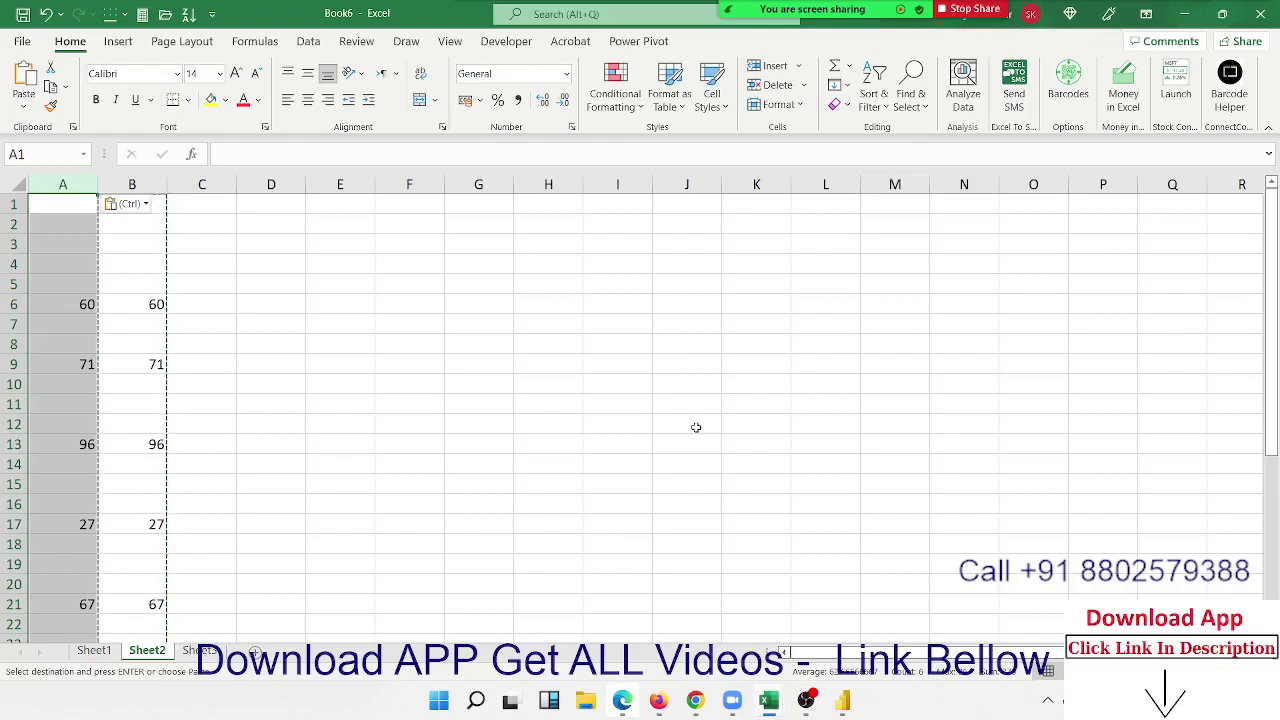
pyautogui.hotkey('ctrl', 'z')
pyautogui.press('Escape')
# Step: Copy 60 from B6 into A6 and 71 from B9 into A9
pyautogui.press('Down')
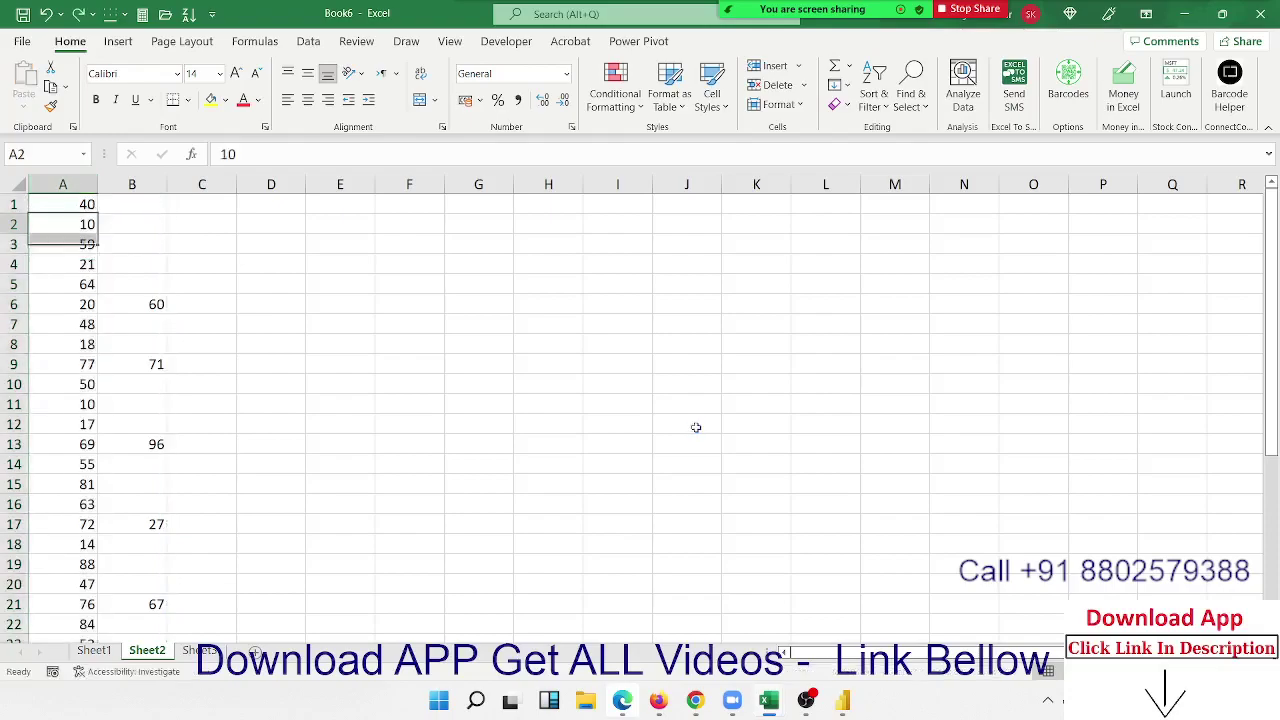
pyautogui.press('Down')
pyautogui.press('Down')
pyautogui.press('Down')
pyautogui.press('Down')
pyautogui.press('Right')
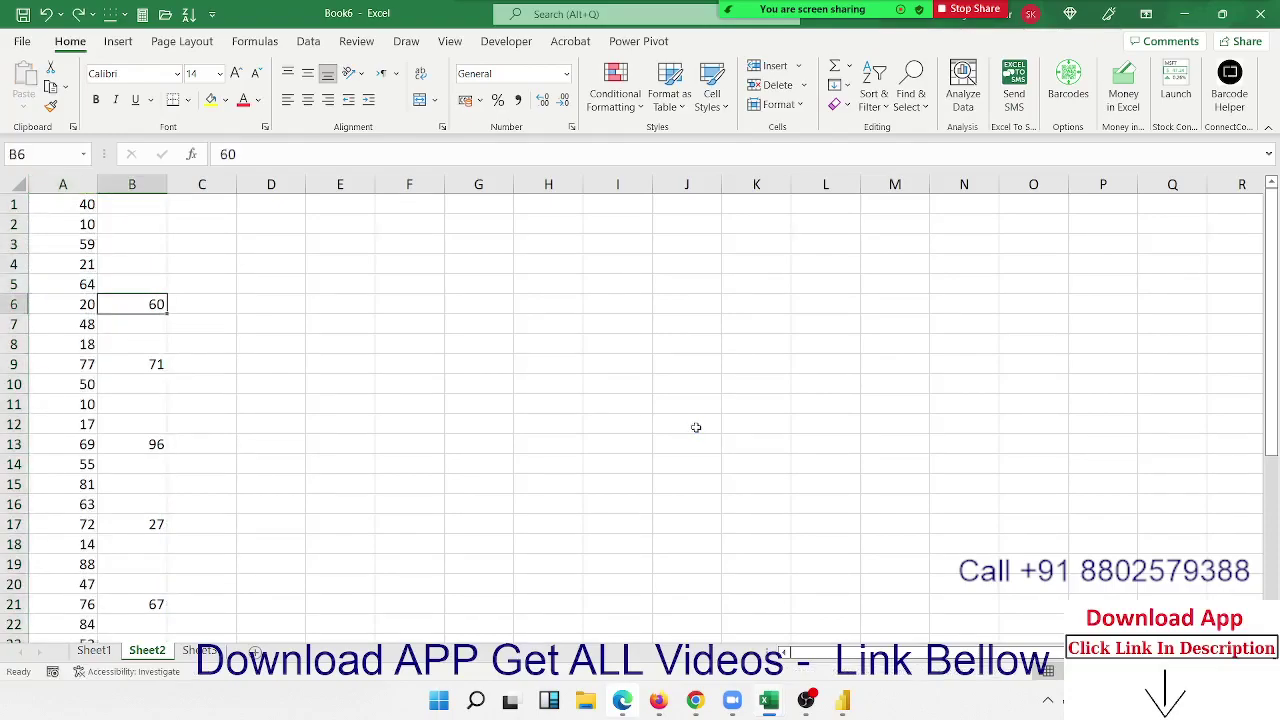
pyautogui.hotkey('ctrl', 'c')
pyautogui.press('Left')
pyautogui.press('Return')
# Step: Copy 96 from B13 into A13, then copy the 27 in B17
pyautogui.press('Down')
pyautogui.press('Down')
pyautogui.press('Down')
pyautogui.press('Right')
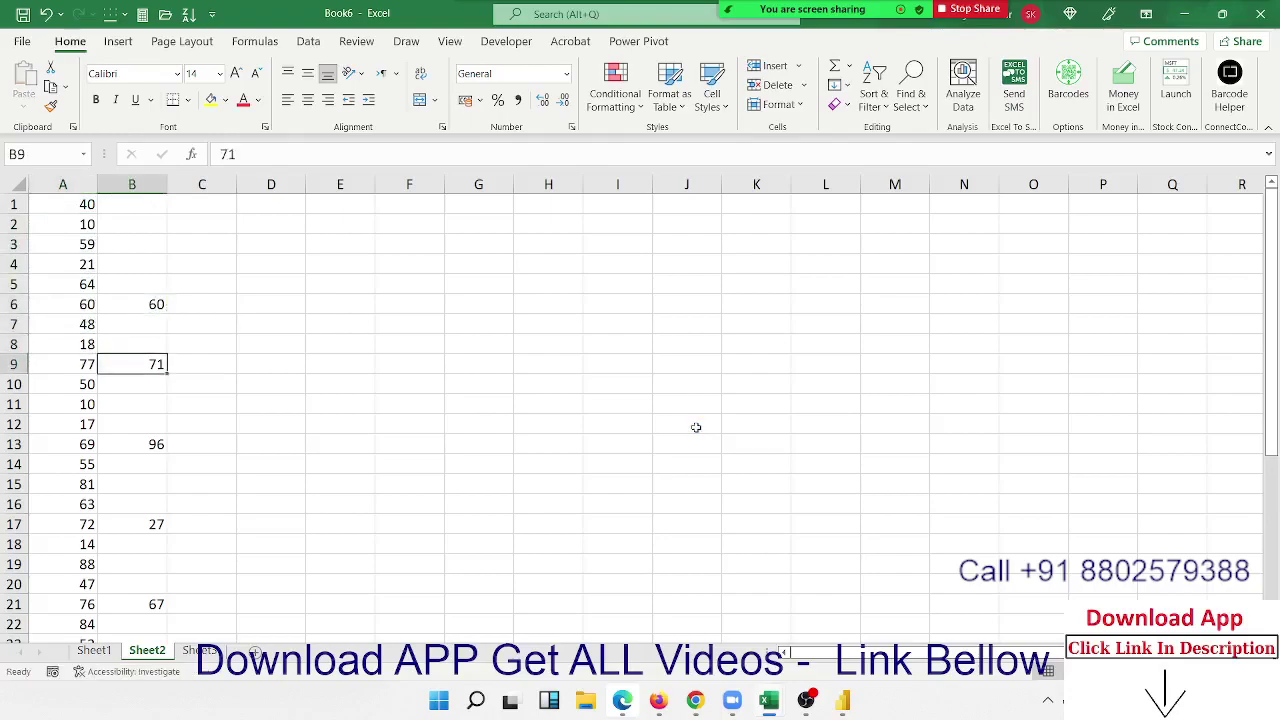
pyautogui.hotkey('ctrl', 'c')
pyautogui.press('Left')
pyautogui.press('Return')
pyautogui.press('Down')
pyautogui.press('Down')
pyautogui.press('Down')
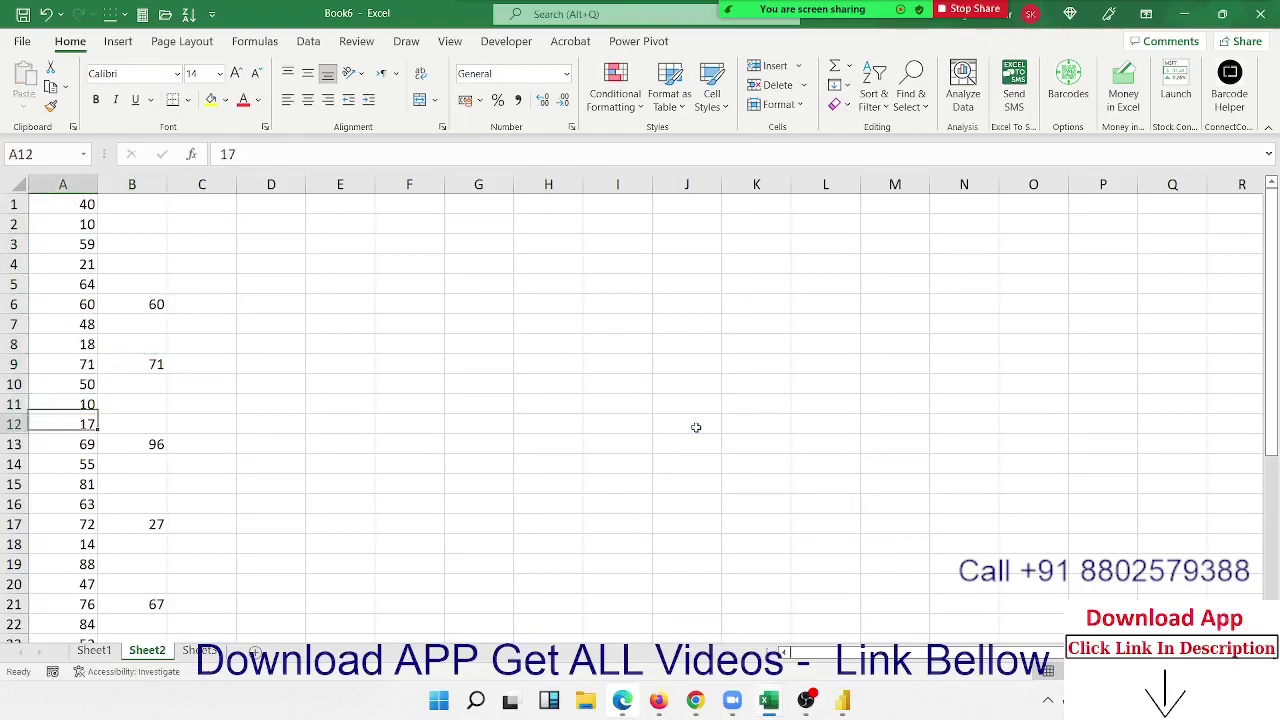
pyautogui.press('Down')
pyautogui.press('Right')
pyautogui.hotkey('ctrl', 'c')
pyautogui.press('Left')
pyautogui.press('Return')
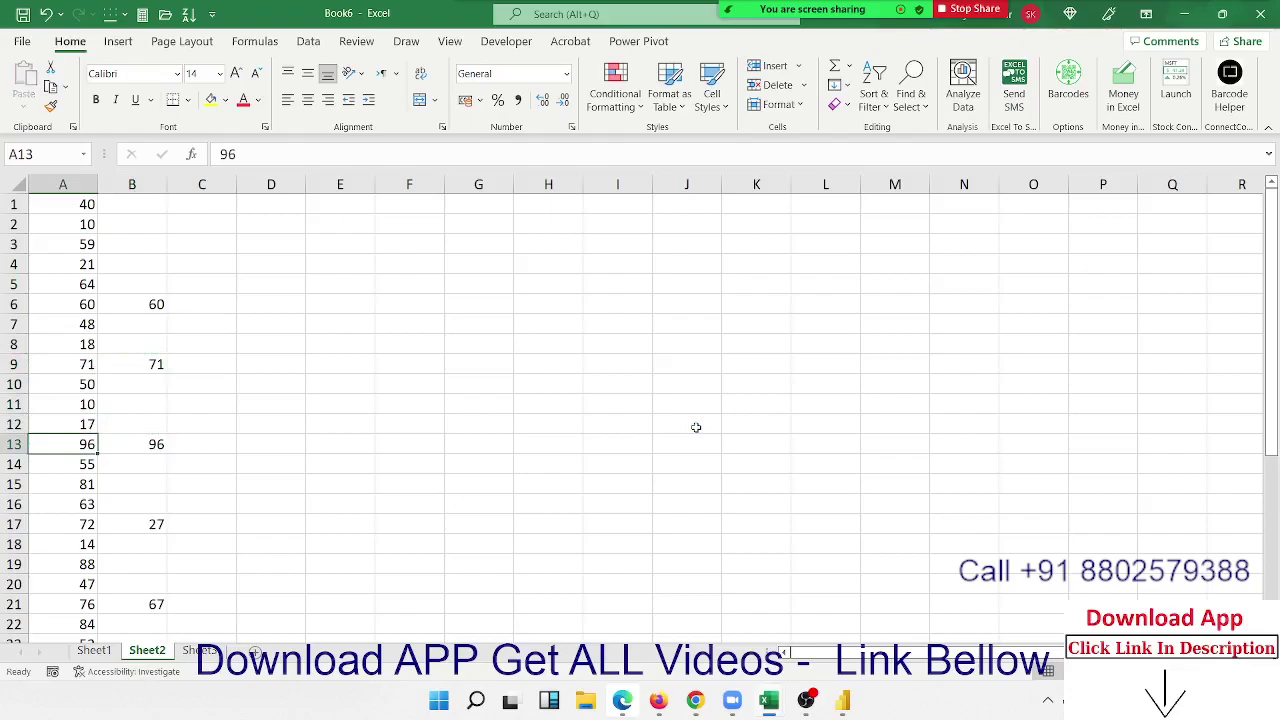
pyautogui.press('Down')
pyautogui.press('Down')
pyautogui.press('Down')
pyautogui.press('Down')
pyautogui.press('Right')
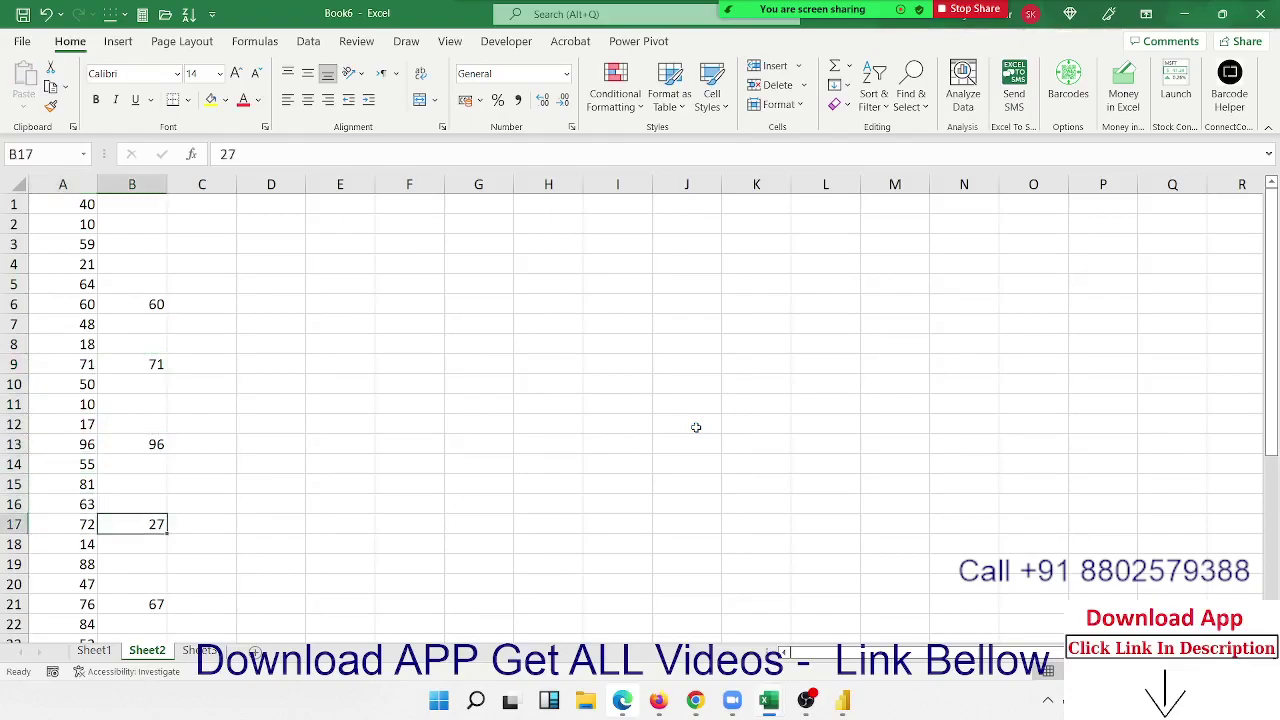
pyautogui.hotkey('ctrl', 'c')
pyautogui.press('Left')
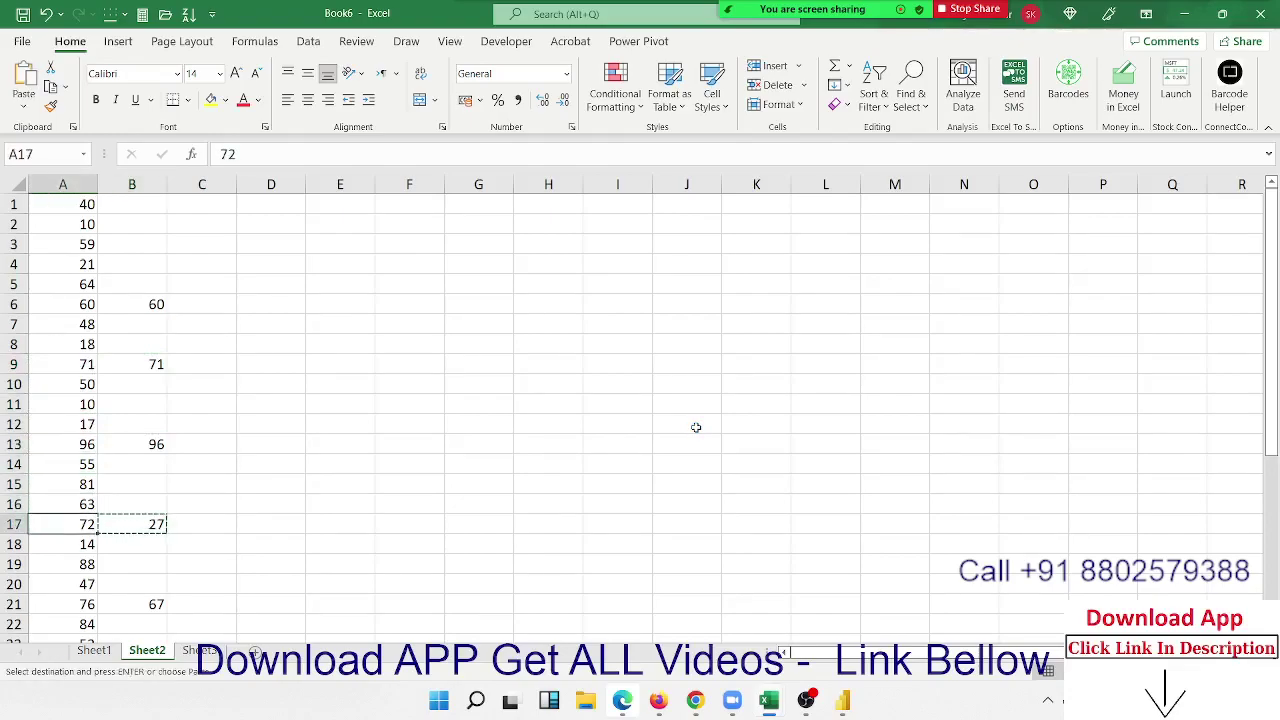
# Step: Undo the cell-by-cell pastes and copy the whole of column B
pyautogui.hotkey('ctrl', 'z')
pyautogui.hotkey('ctrl', 'z')
pyautogui.hotkey('ctrl', 'z')
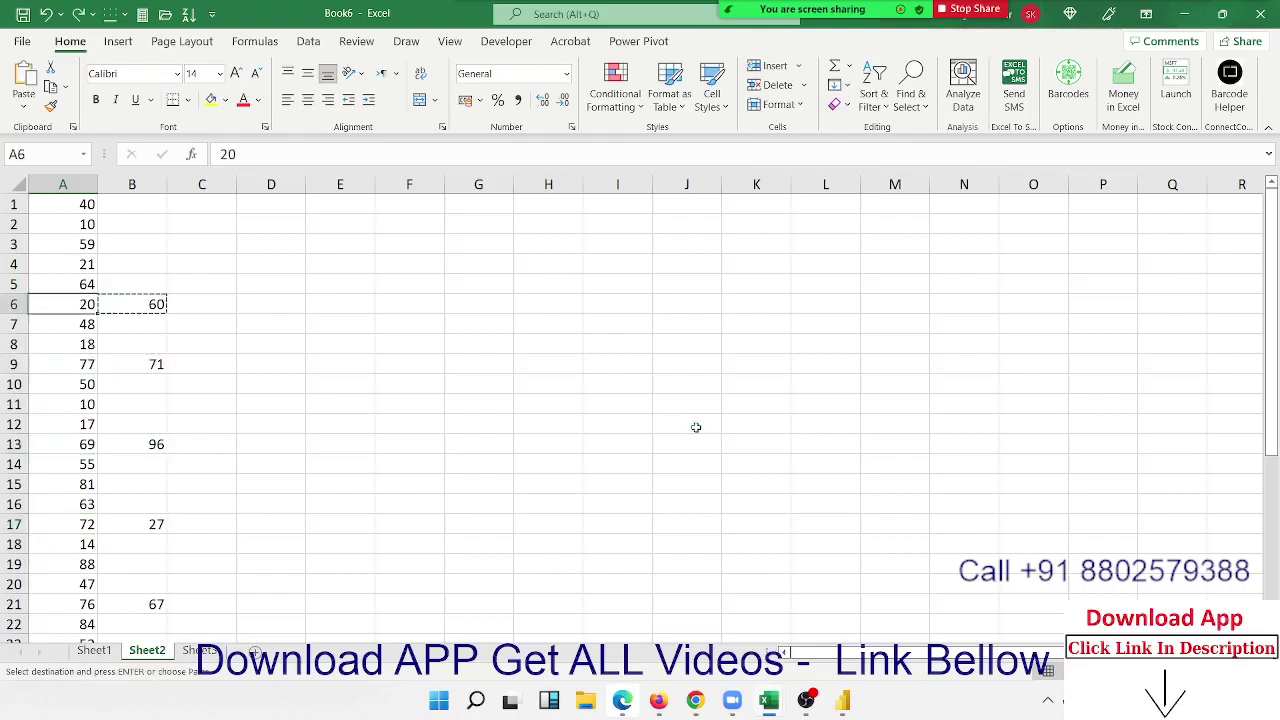
pyautogui.press('Escape')
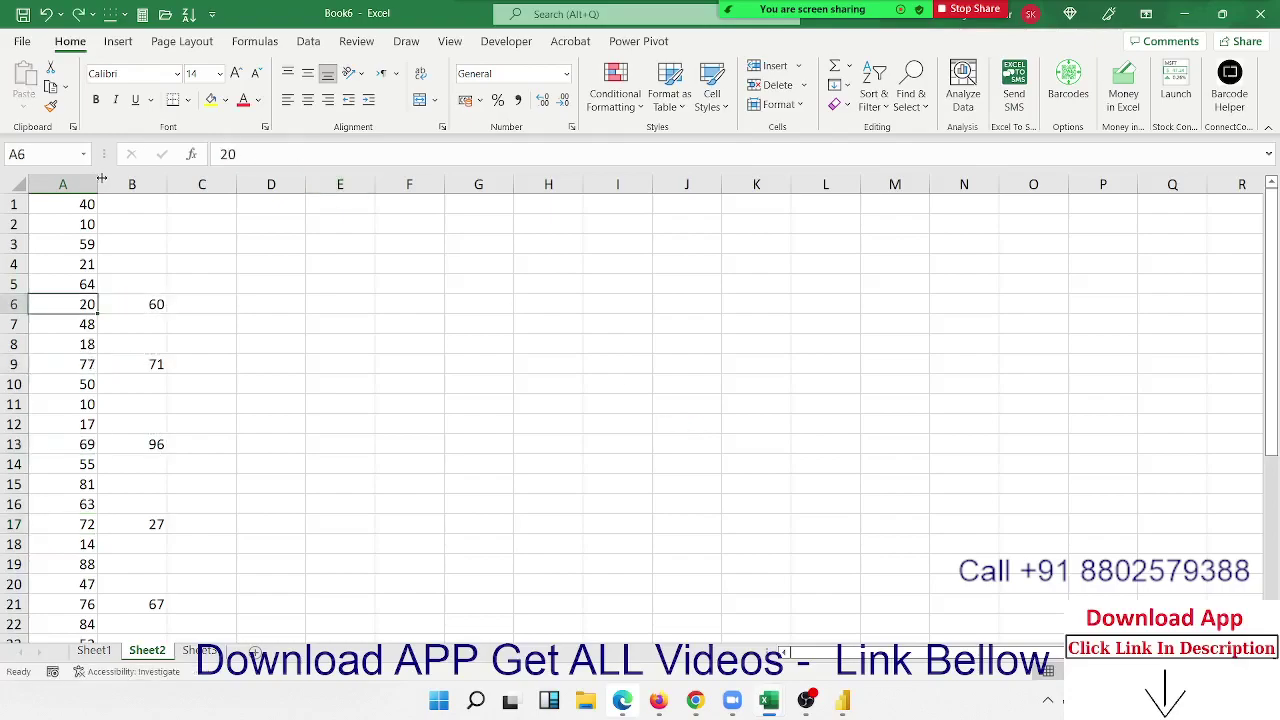
pyautogui.click(119, 177)
pyautogui.hotkey('ctrl', 'c')
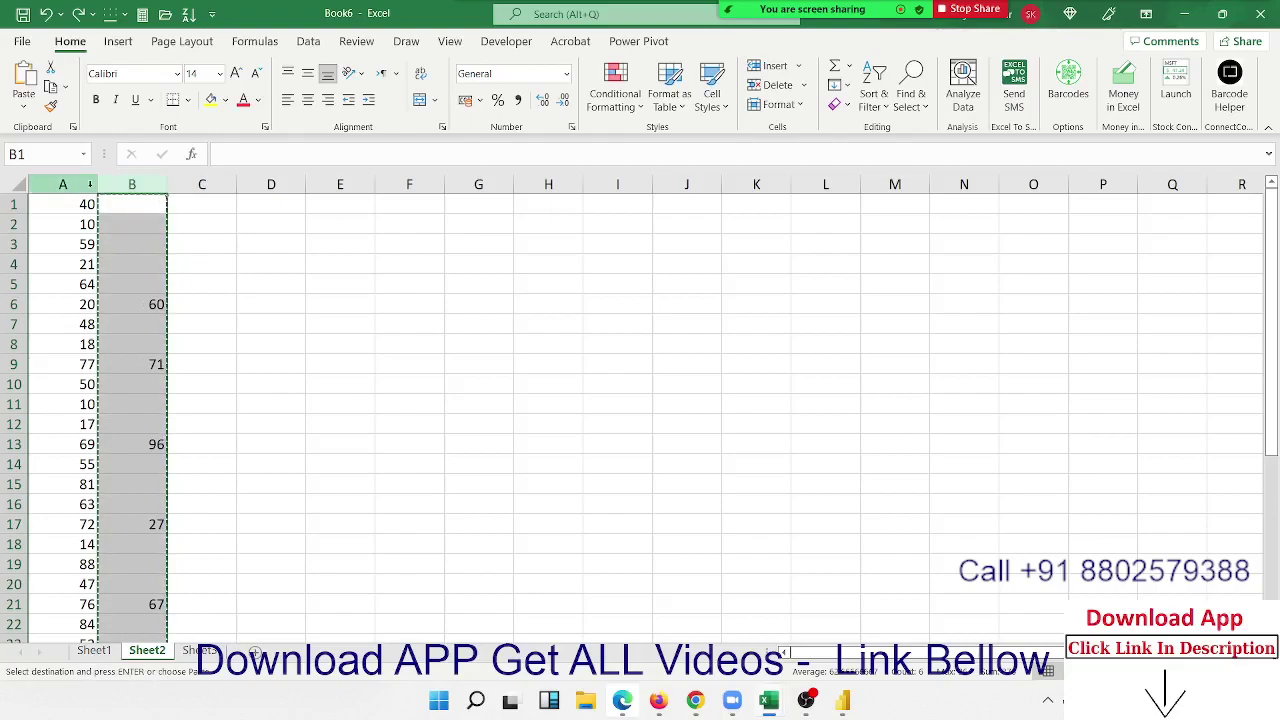
# Step: Paste column B onto column A through Paste Special with Skip blanks ticked
pyautogui.click(85, 186)
pyautogui.rightClick(85, 190)
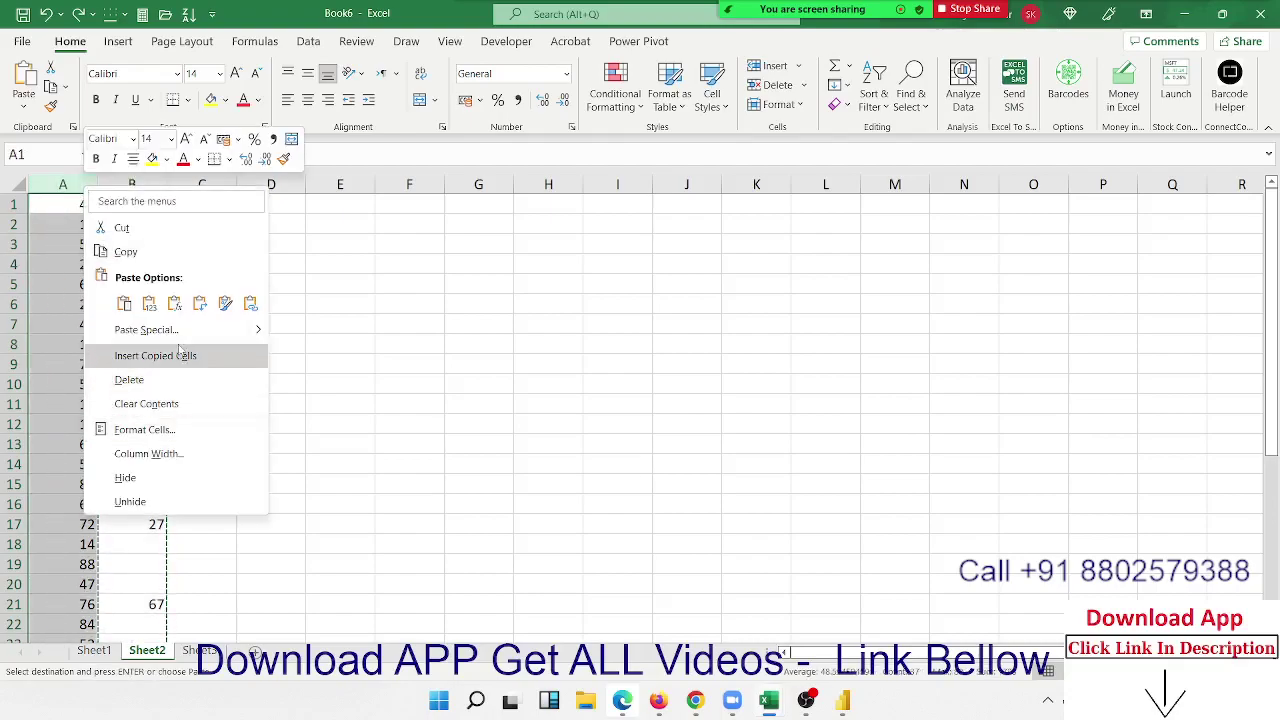
pyautogui.click(180, 332)
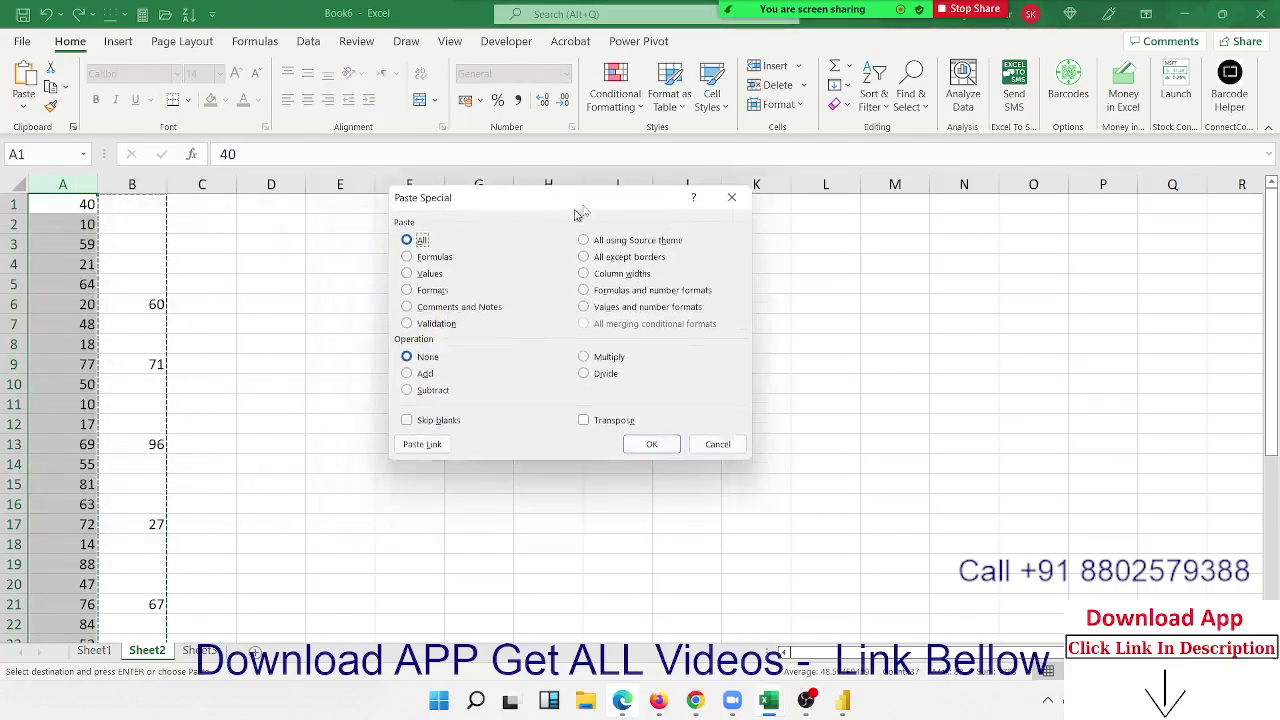
pyautogui.click(444, 399)
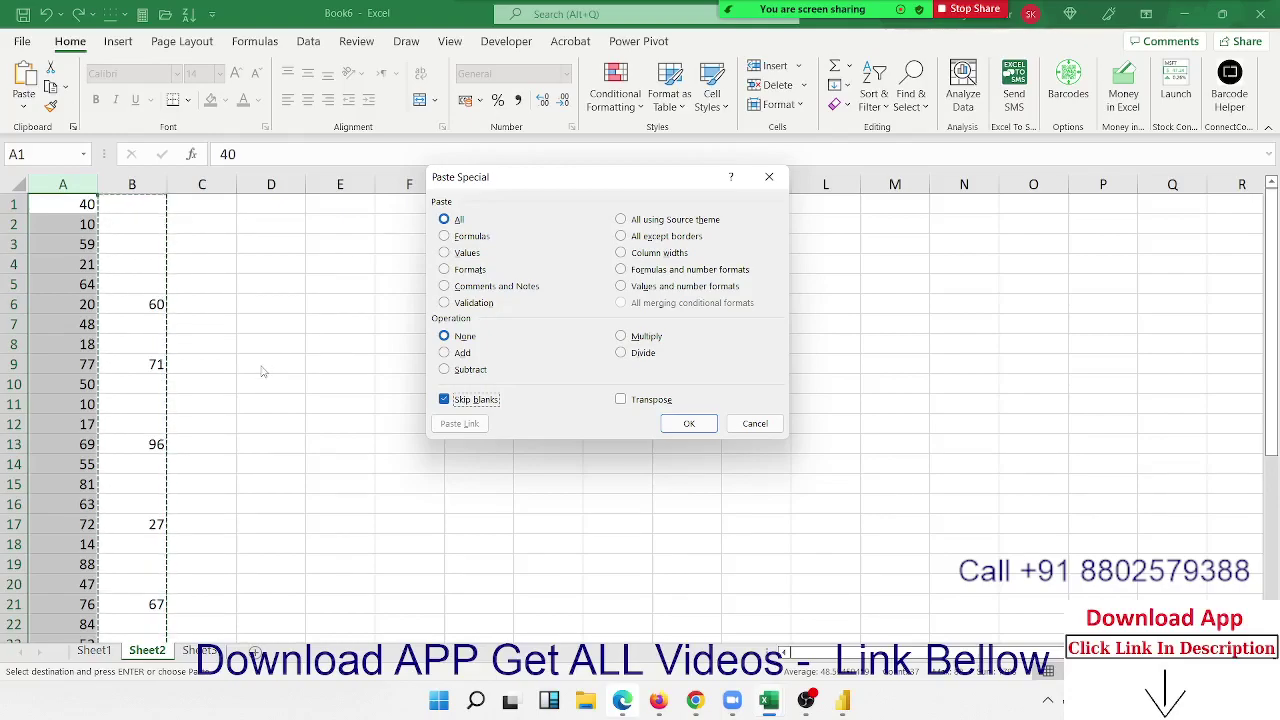
pyautogui.click(689, 422)
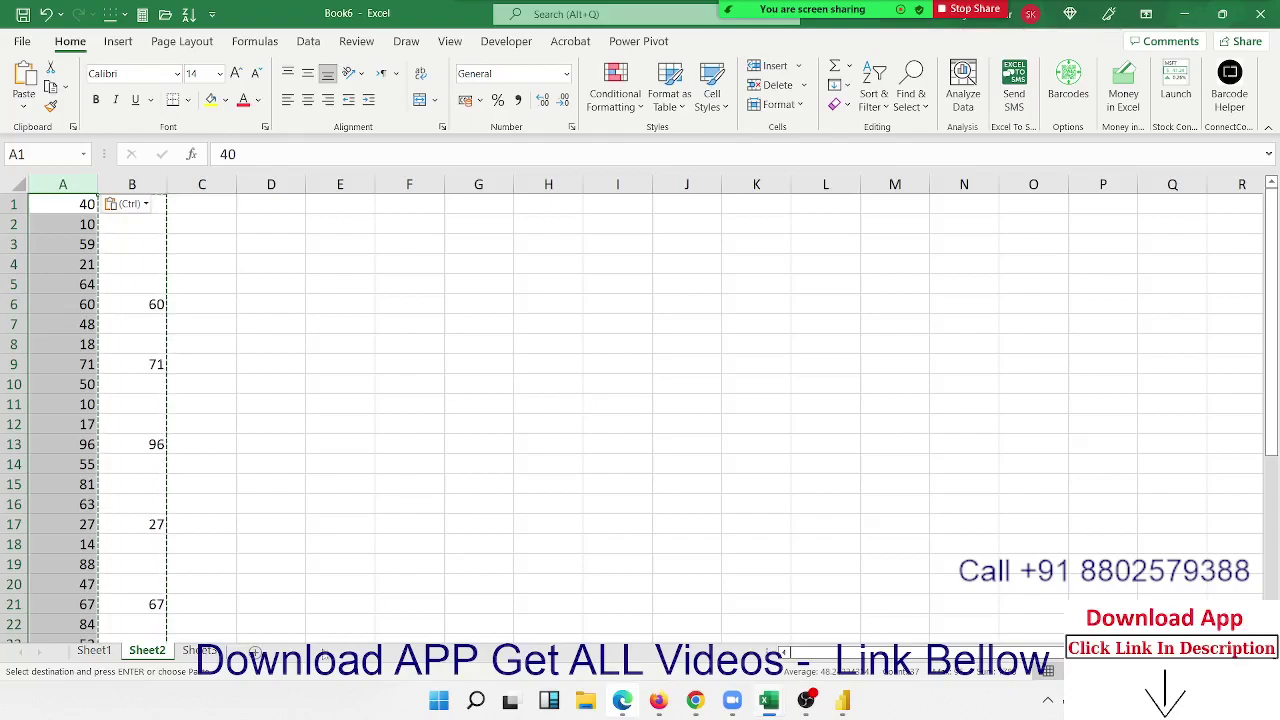
# Step: On Sheet1, copy the Name and JAN columns A1:B12 and paste them transposed at J5
pyautogui.click(100, 655)
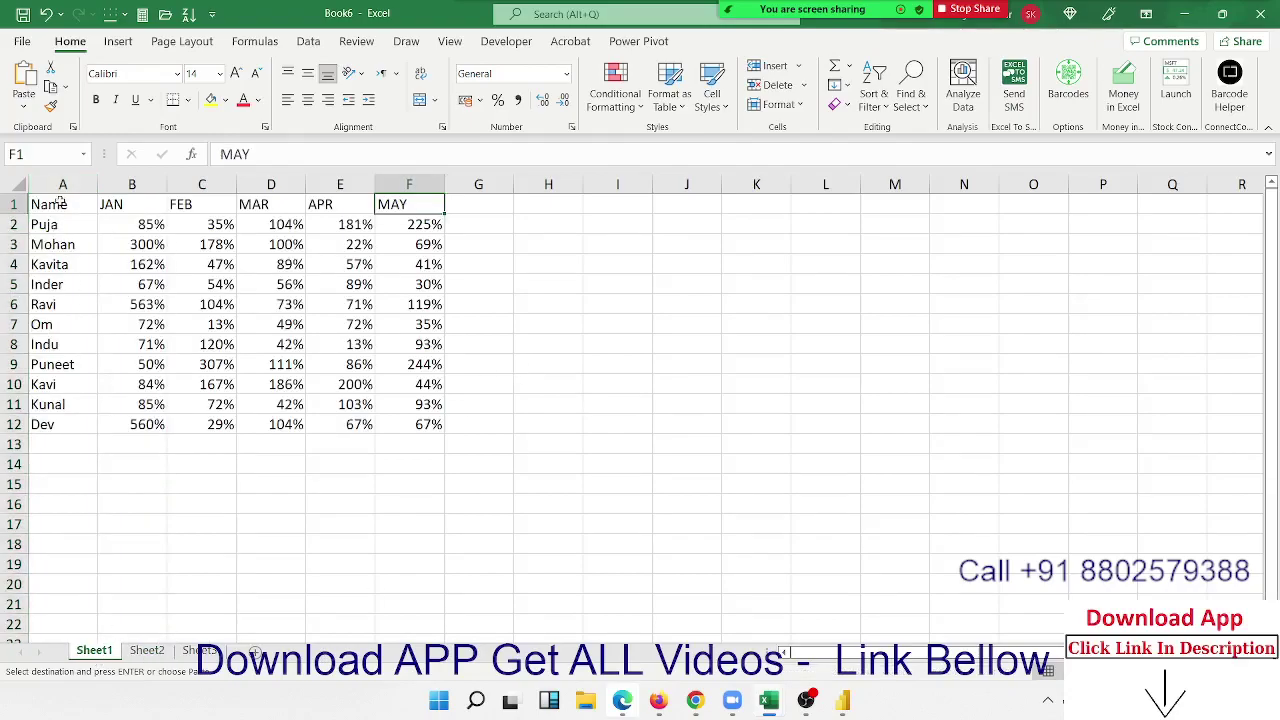
pyautogui.moveTo(55, 204)
pyautogui.mouseDown()
pyautogui.moveTo(119, 276)
pyautogui.moveTo(121, 415)
pyautogui.mouseUp()
pyautogui.hotkey('ctrl', 'c')
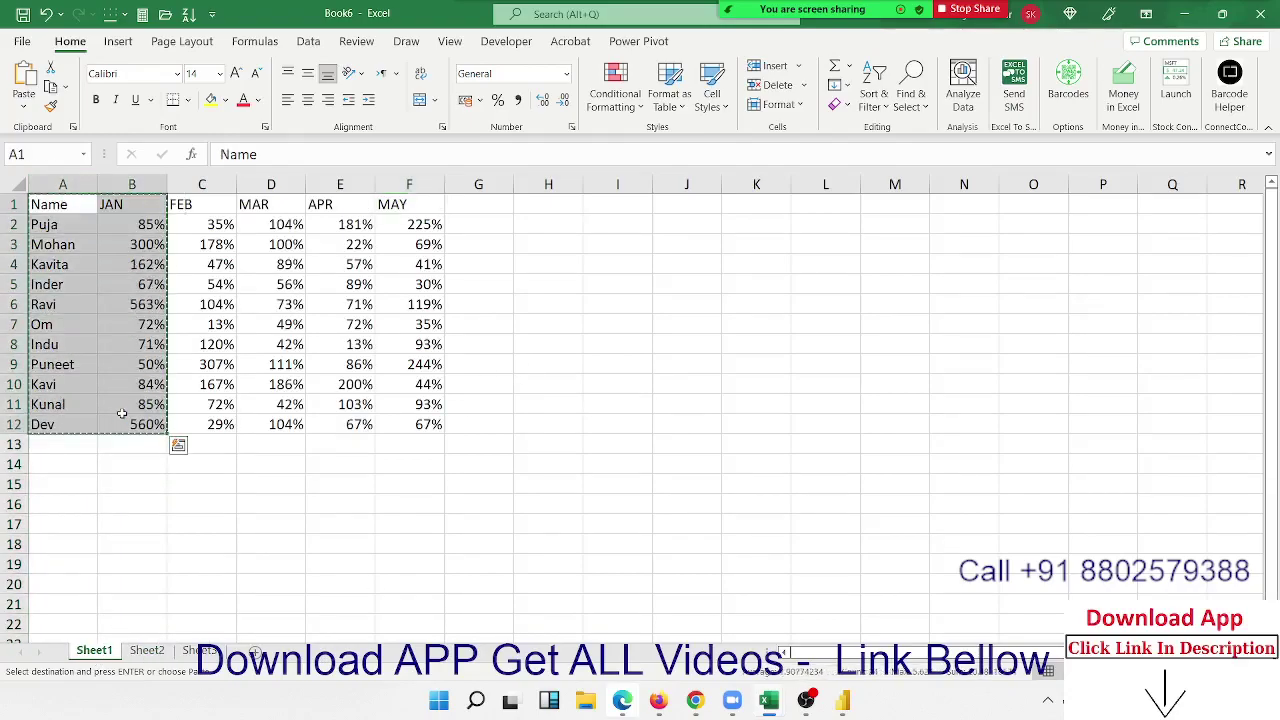
pyautogui.rightClick(656, 288)
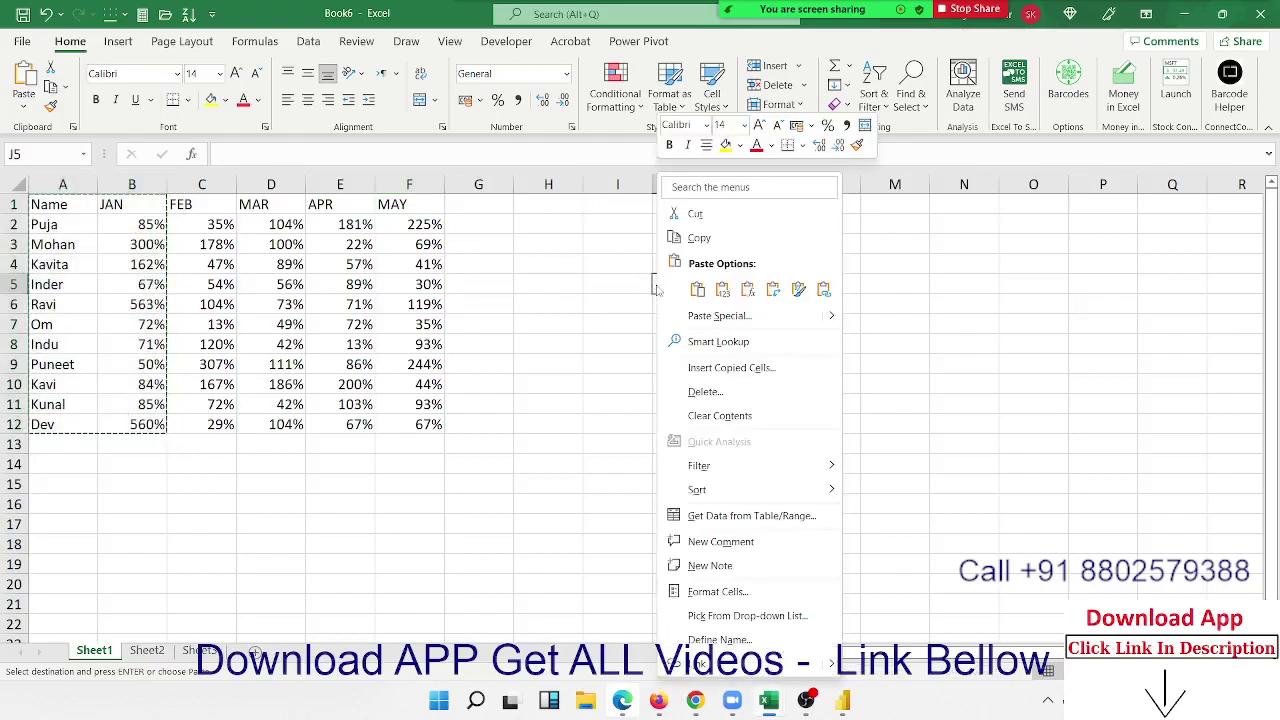
pyautogui.click(716, 316)
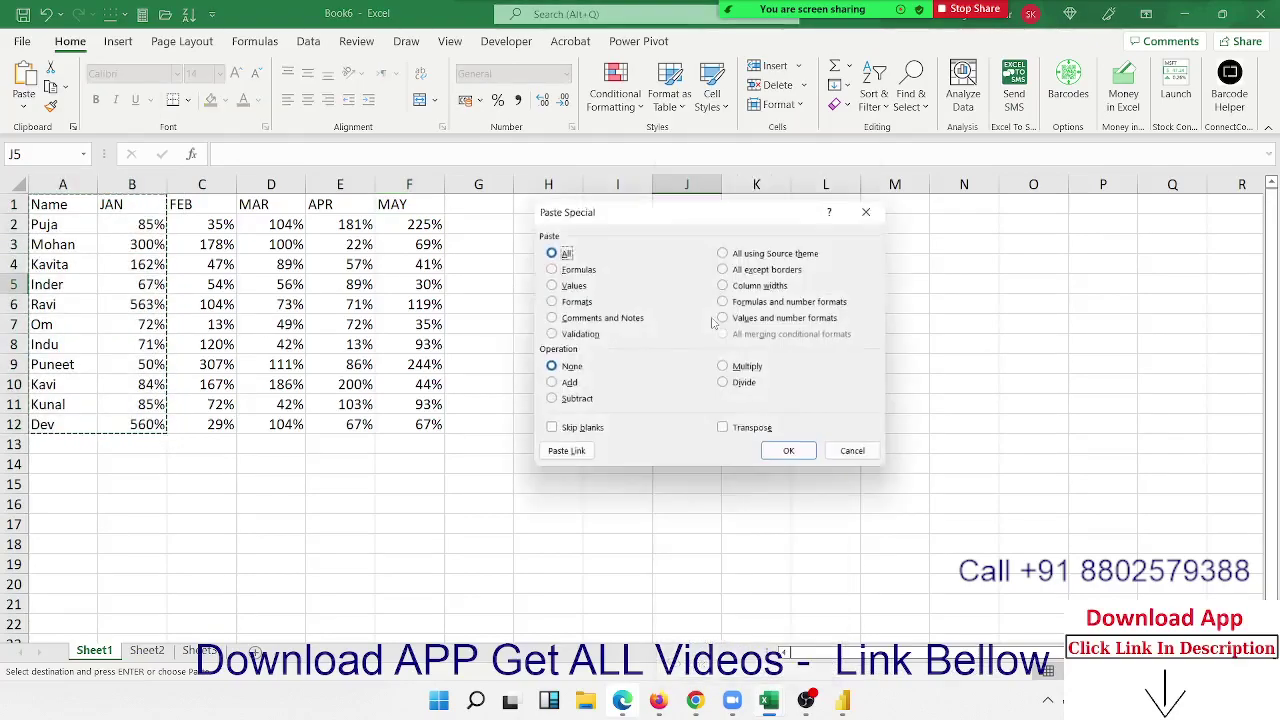
pyautogui.click(738, 431)
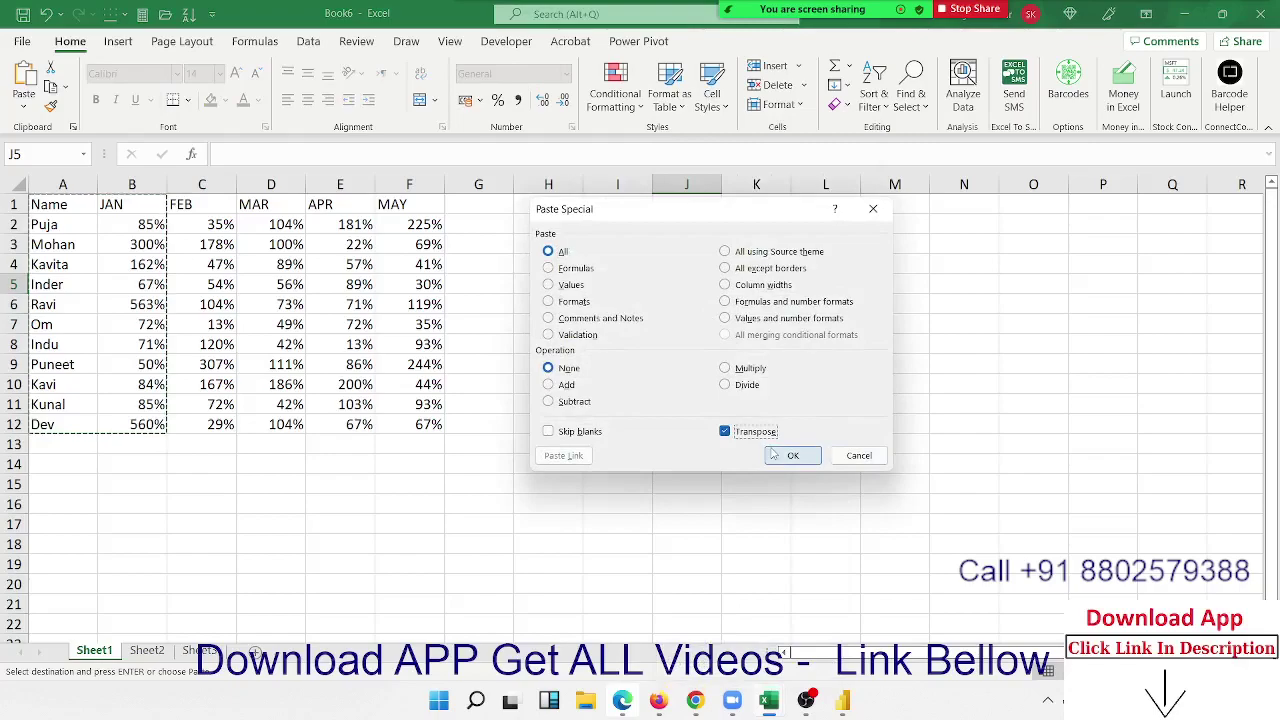
pyautogui.click(775, 452)
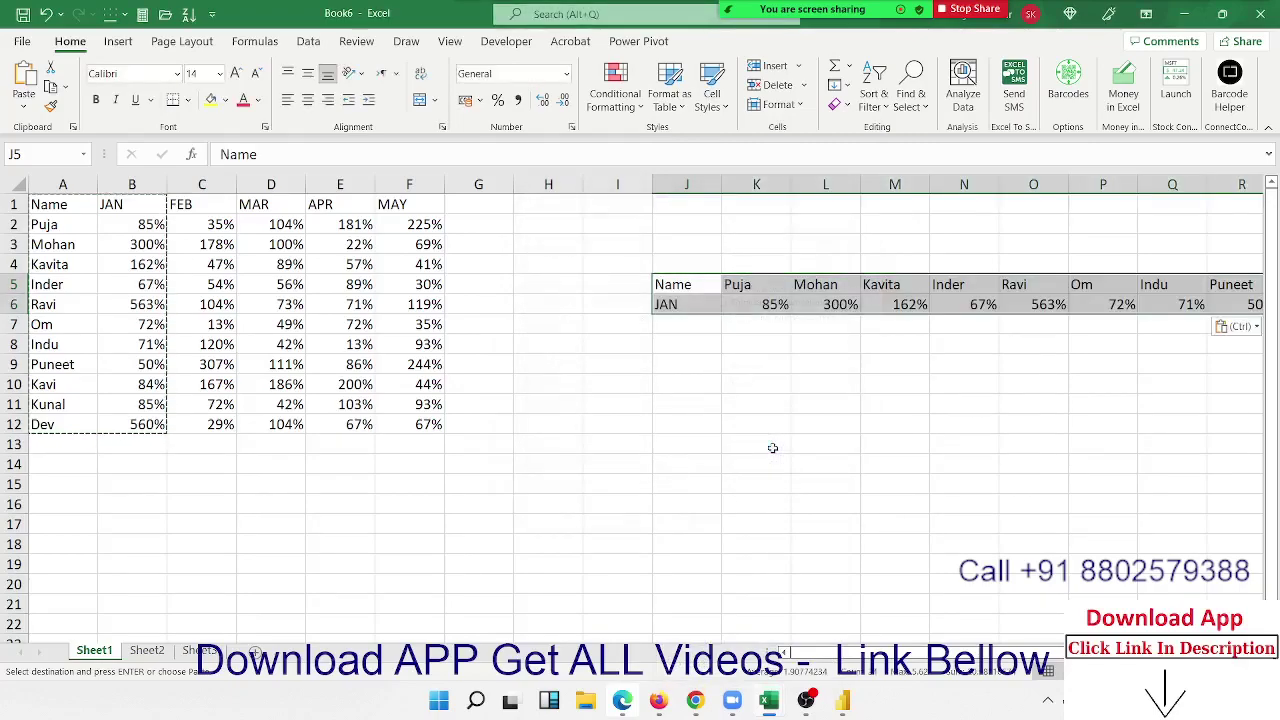
# Step: Copy the transposed rows J5:R6, paste them transposed back as columns at H10, and check them
pyautogui.hotkey('ctrl', 'c')
pyautogui.rightClick(542, 376)
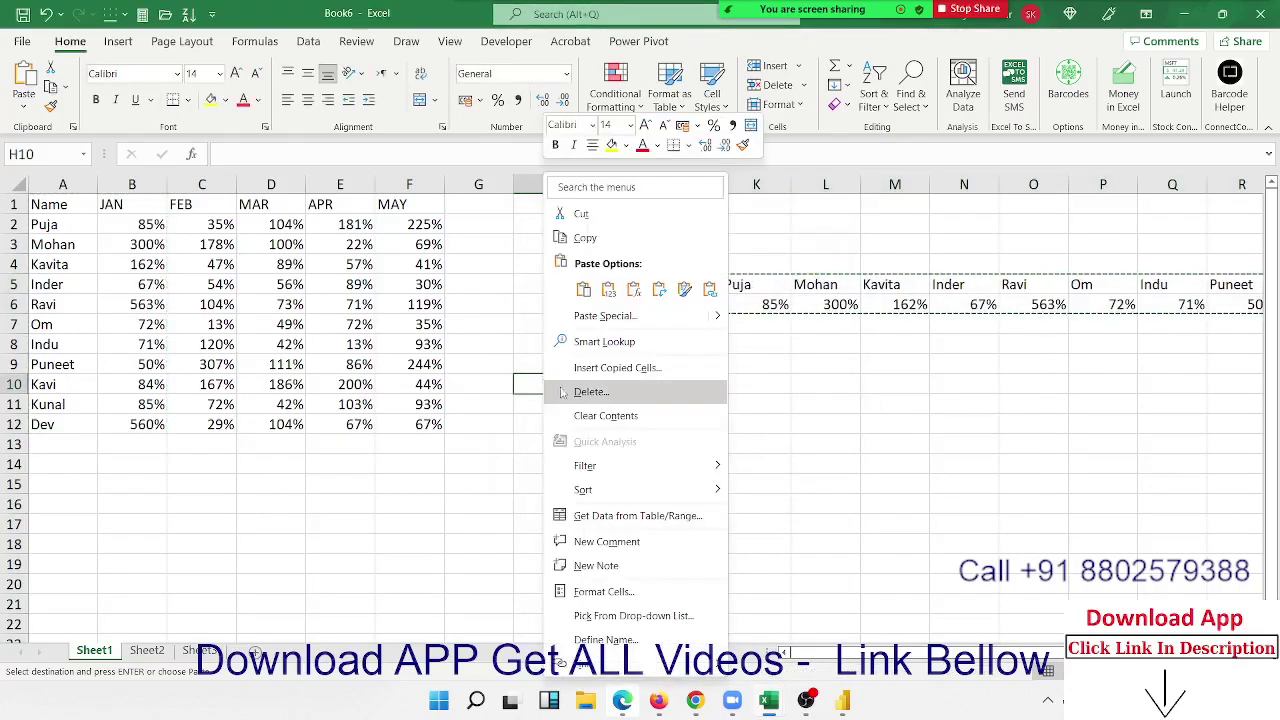
pyautogui.click(570, 318)
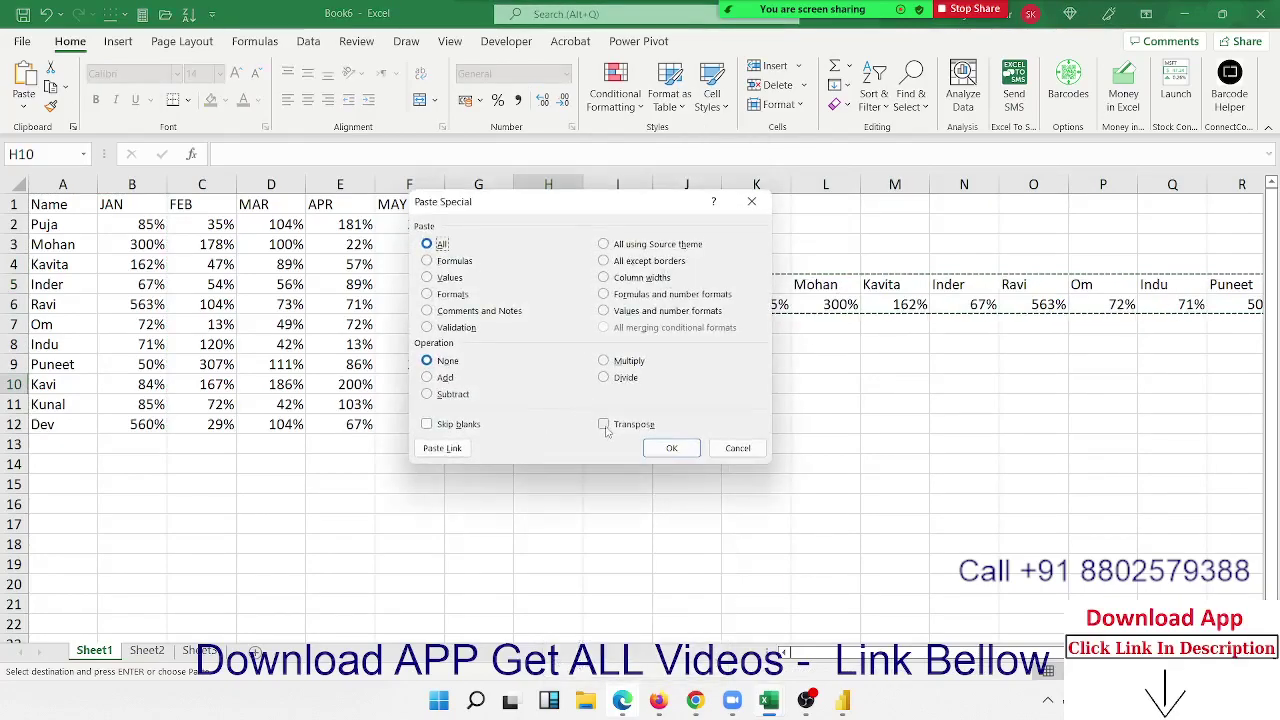
pyautogui.click(604, 424)
pyautogui.click(684, 452)
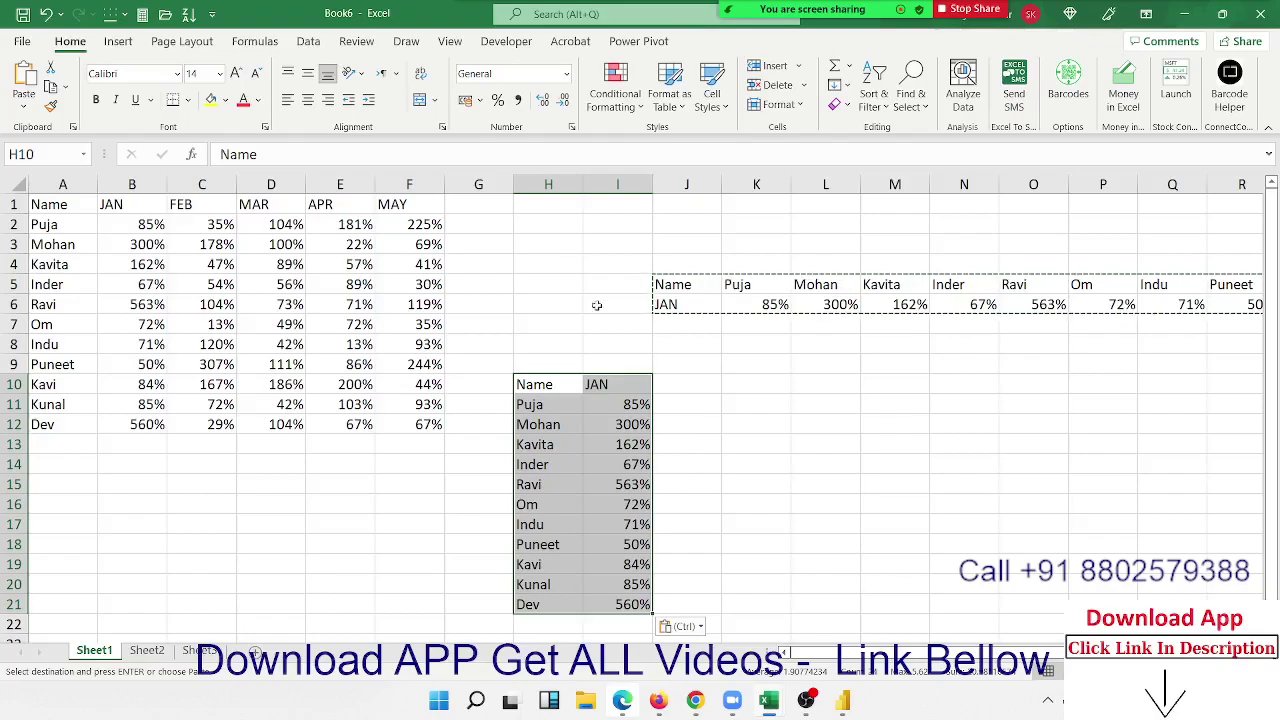
pyautogui.click(539, 260)
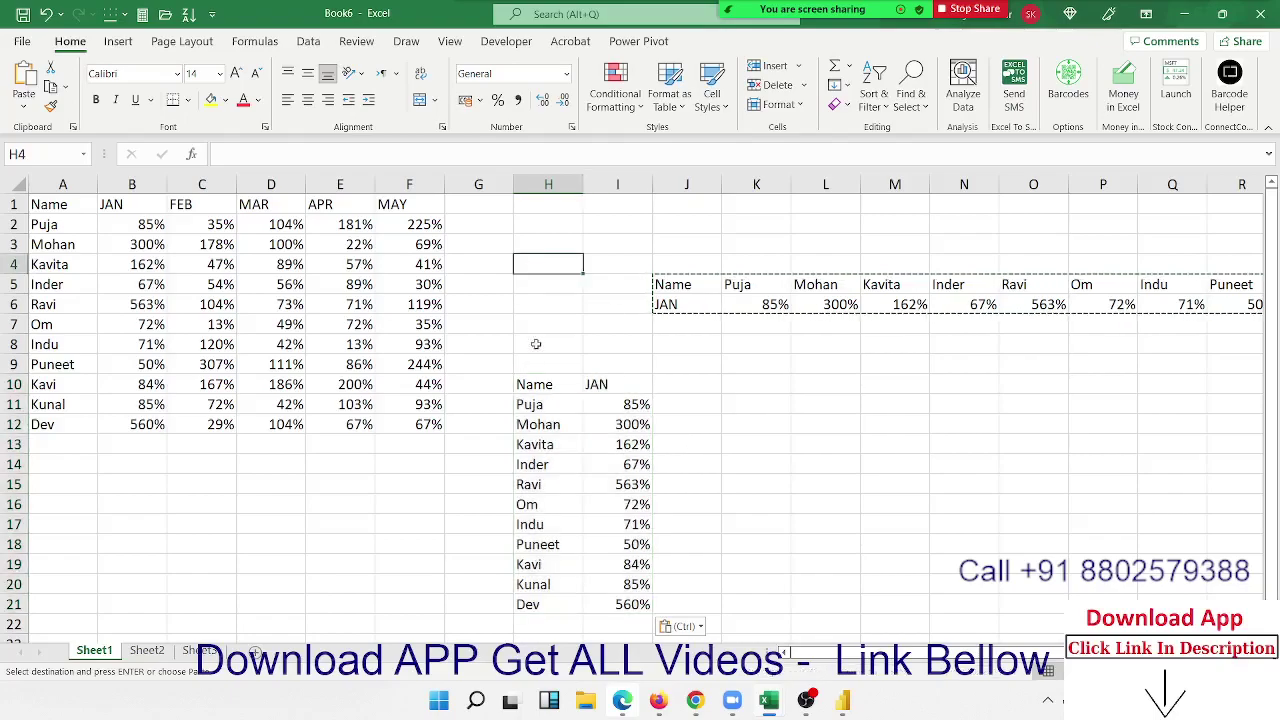
pyautogui.click(532, 387)
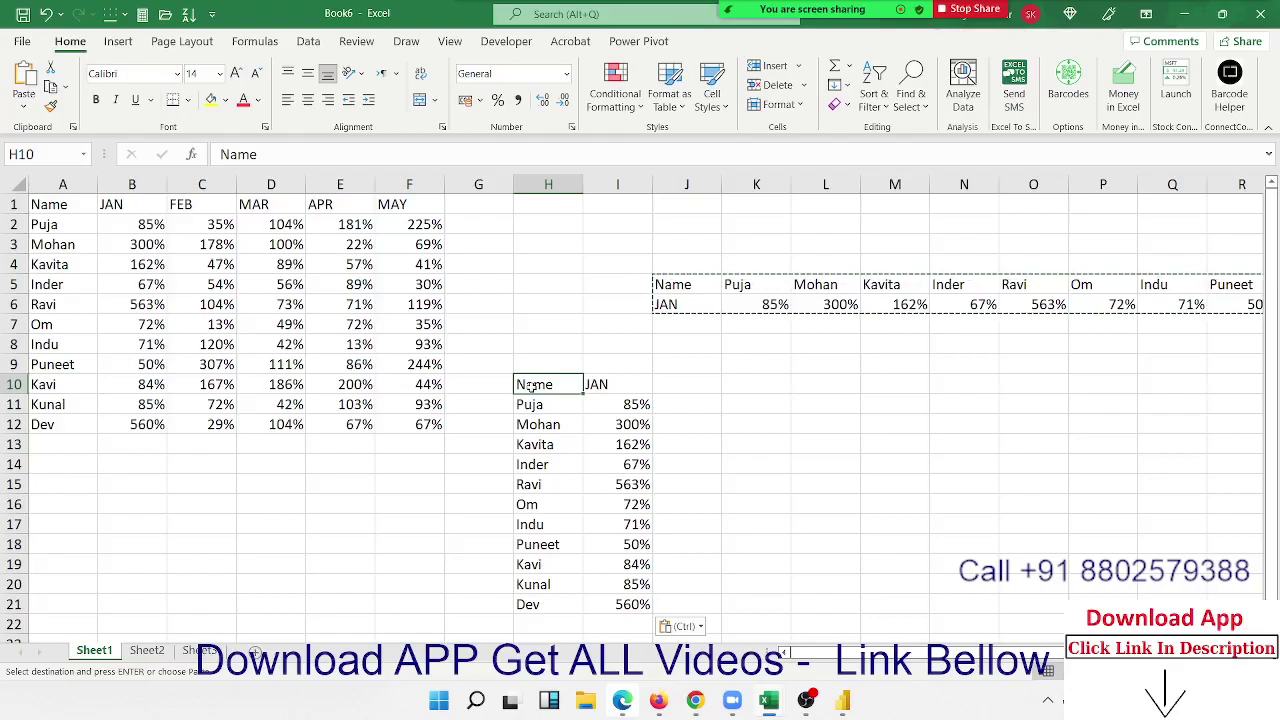
pyautogui.click(533, 182)
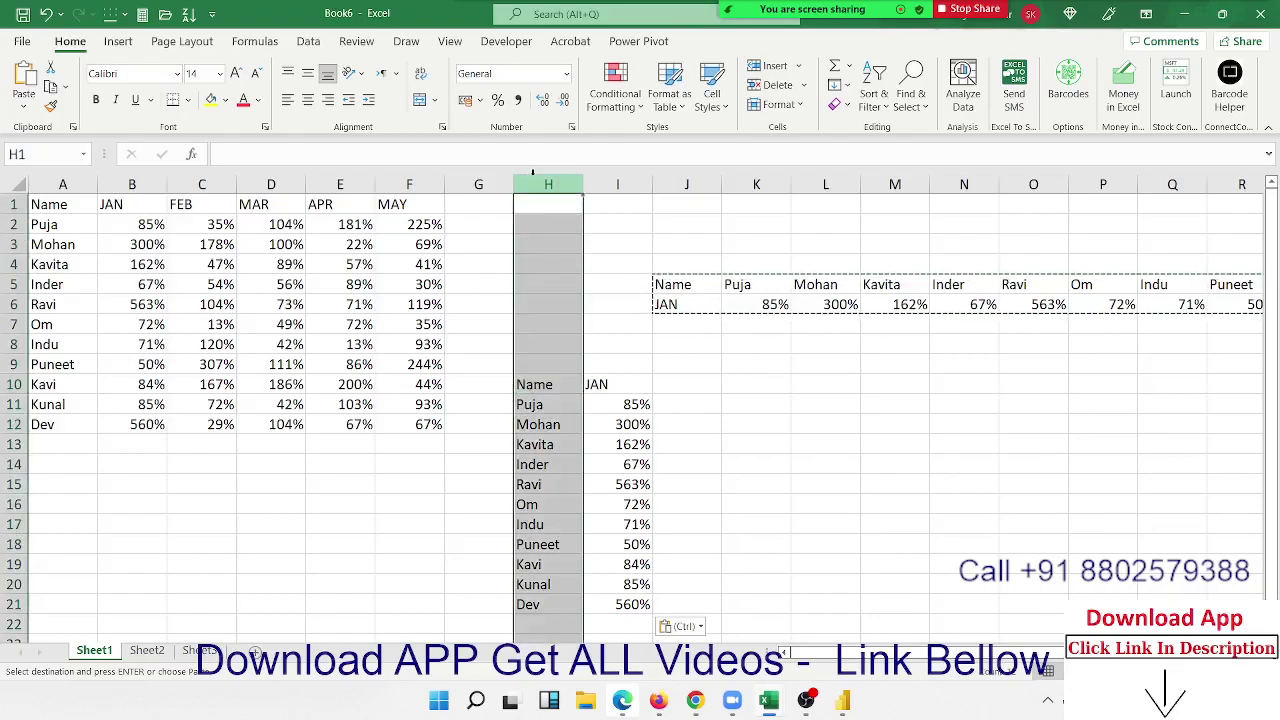
# Step: Delete columns H onward holding the pasted copies, check a few percentages, and select A1:F12
pyautogui.hotkey('ctrl', 'shift', 'Right')
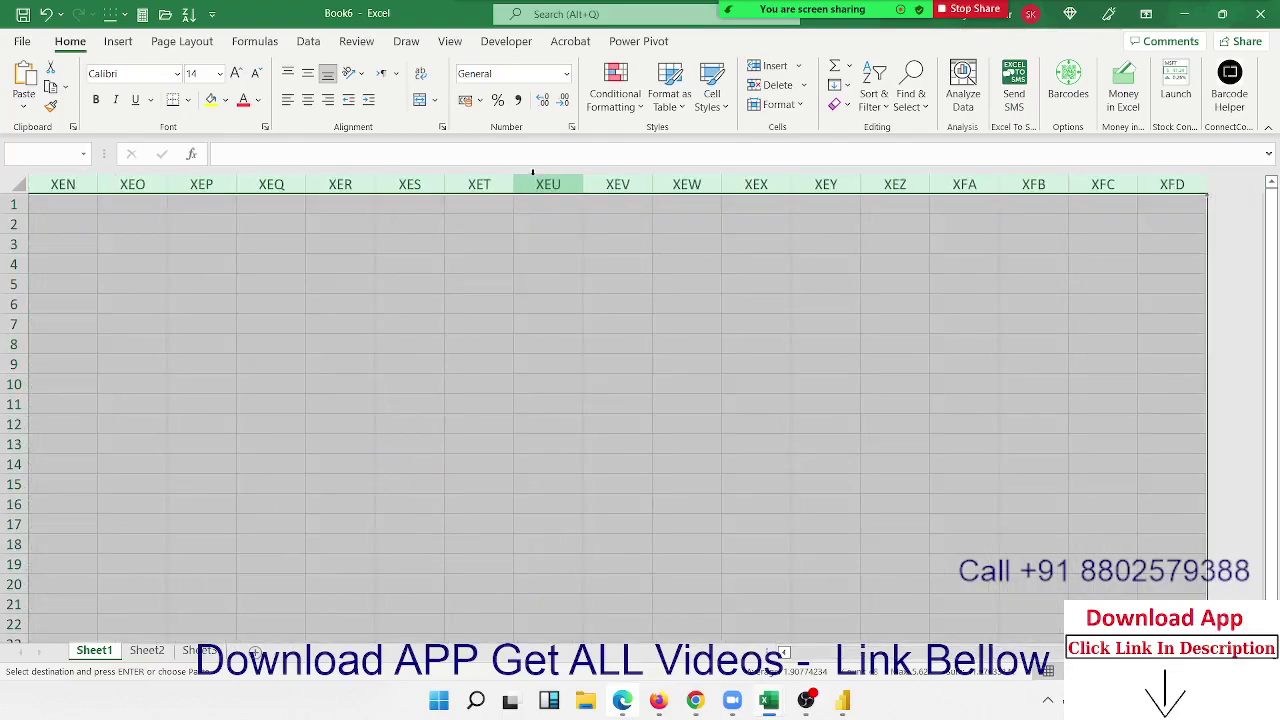
pyautogui.hotkey('ctrl', 'Home')
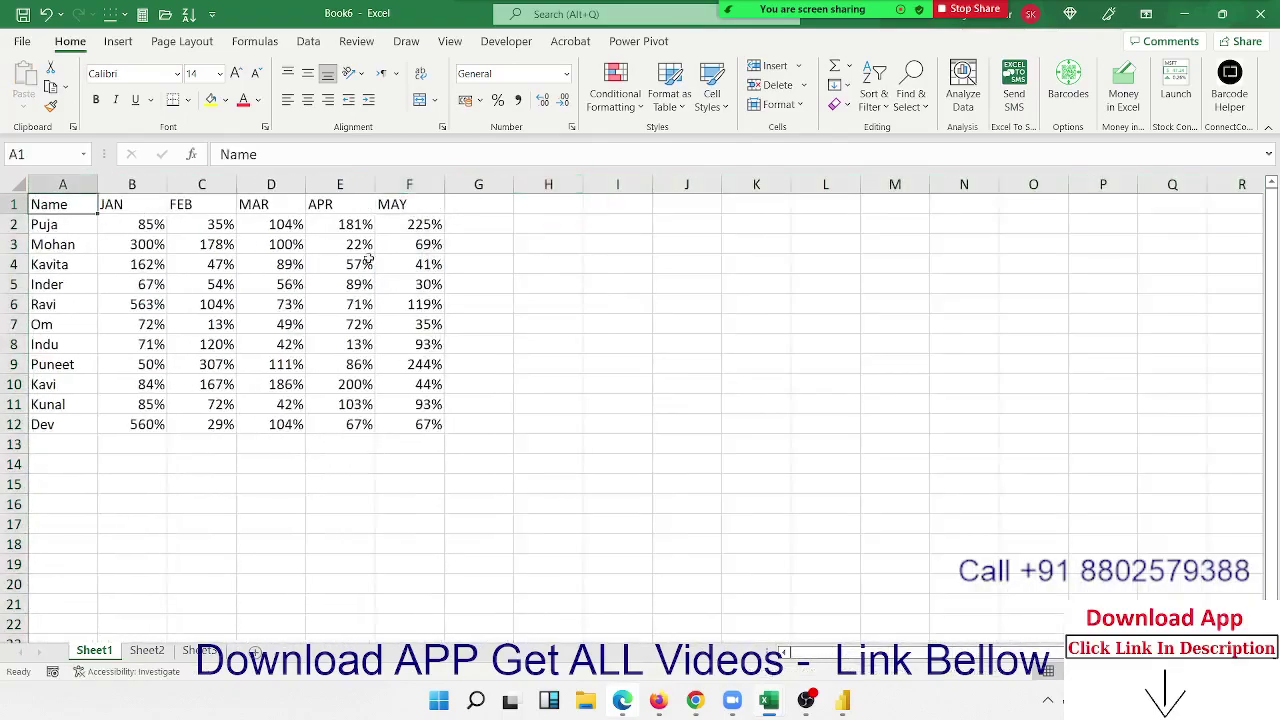
pyautogui.click(134, 243)
pyautogui.click(338, 263)
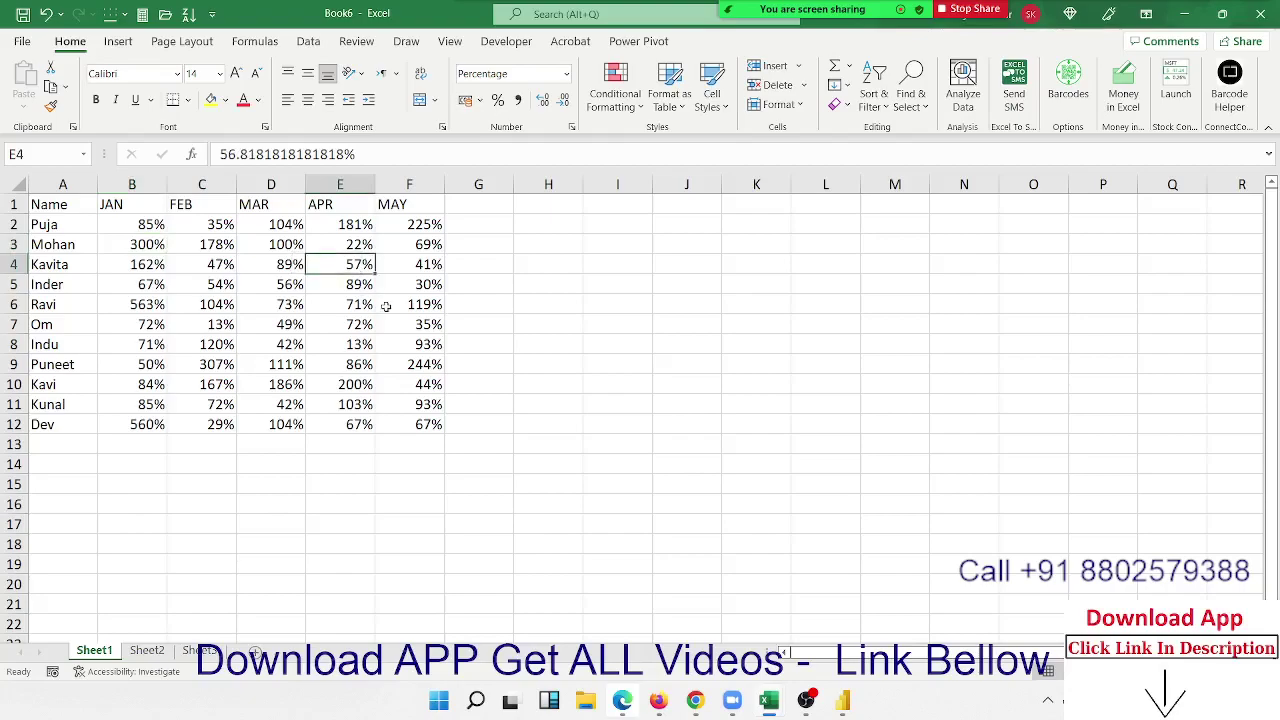
pyautogui.click(386, 306)
pyautogui.click(386, 346)
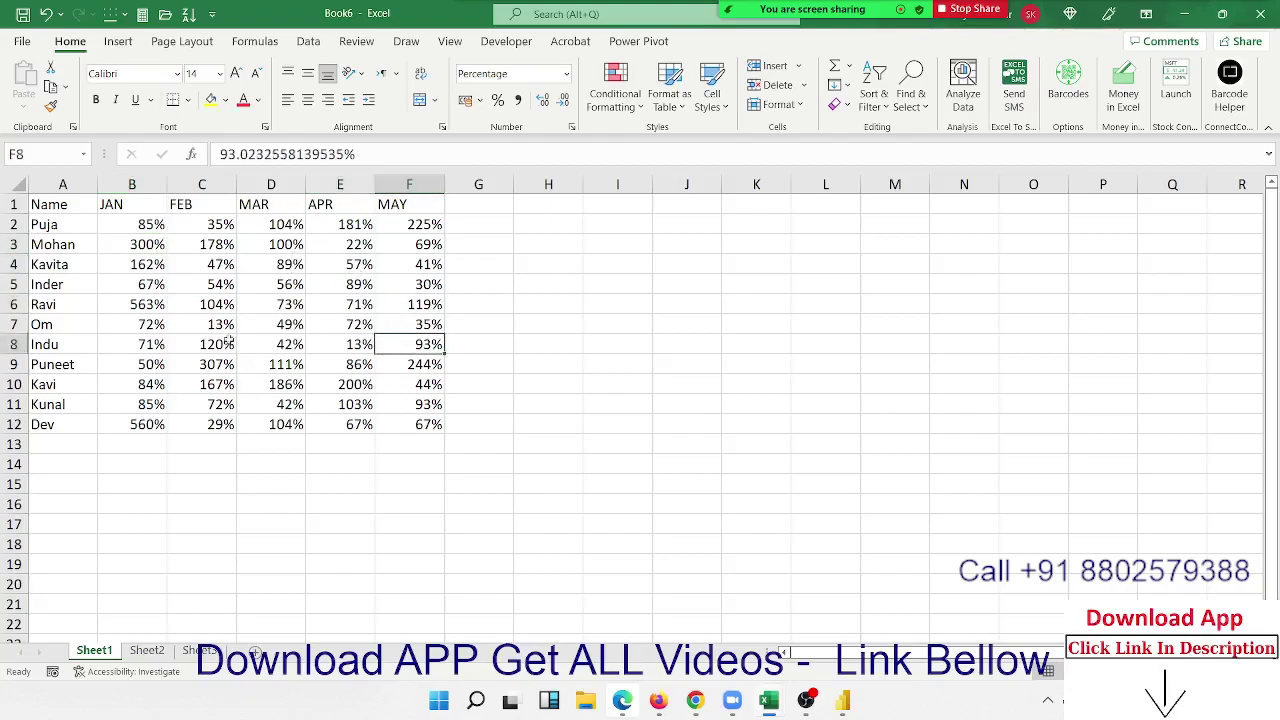
pyautogui.moveTo(72, 208); pyautogui.dragTo(404, 416)
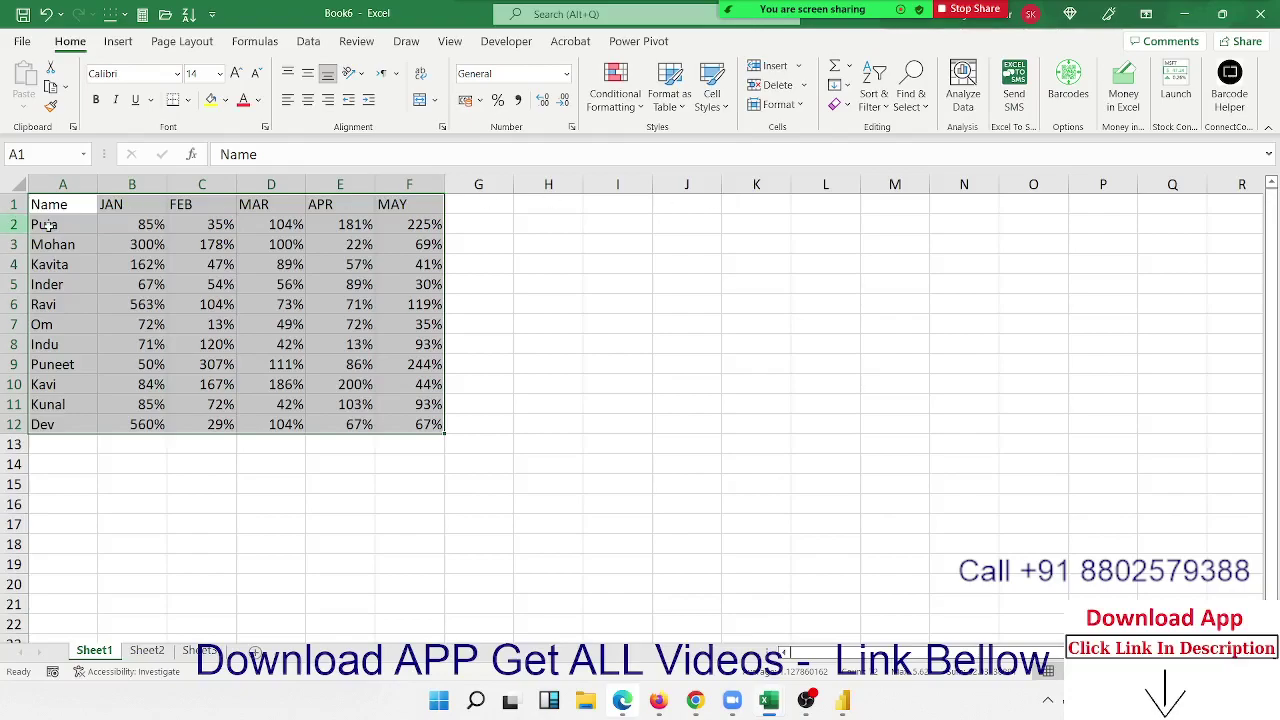
pyautogui.moveTo(135, 225); pyautogui.dragTo(140, 284)
pyautogui.moveTo(705, 266); pyautogui.dragTo(709, 383)
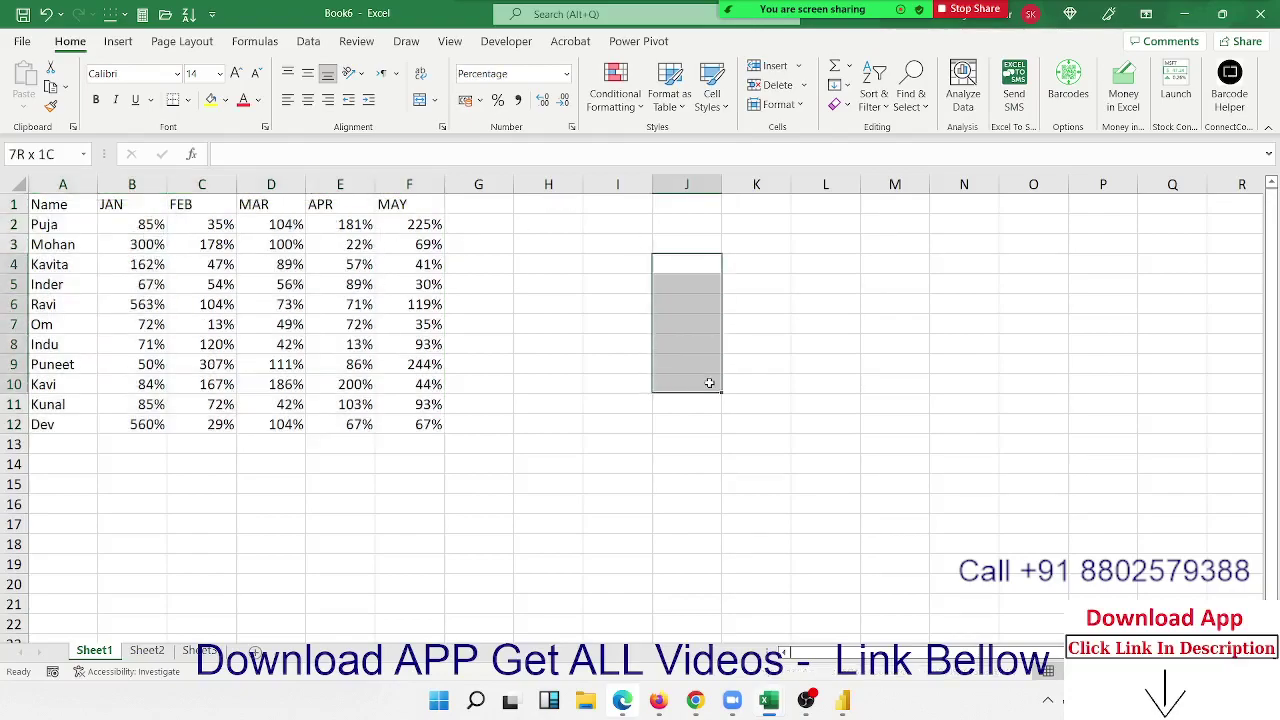
pyautogui.click(744, 209)
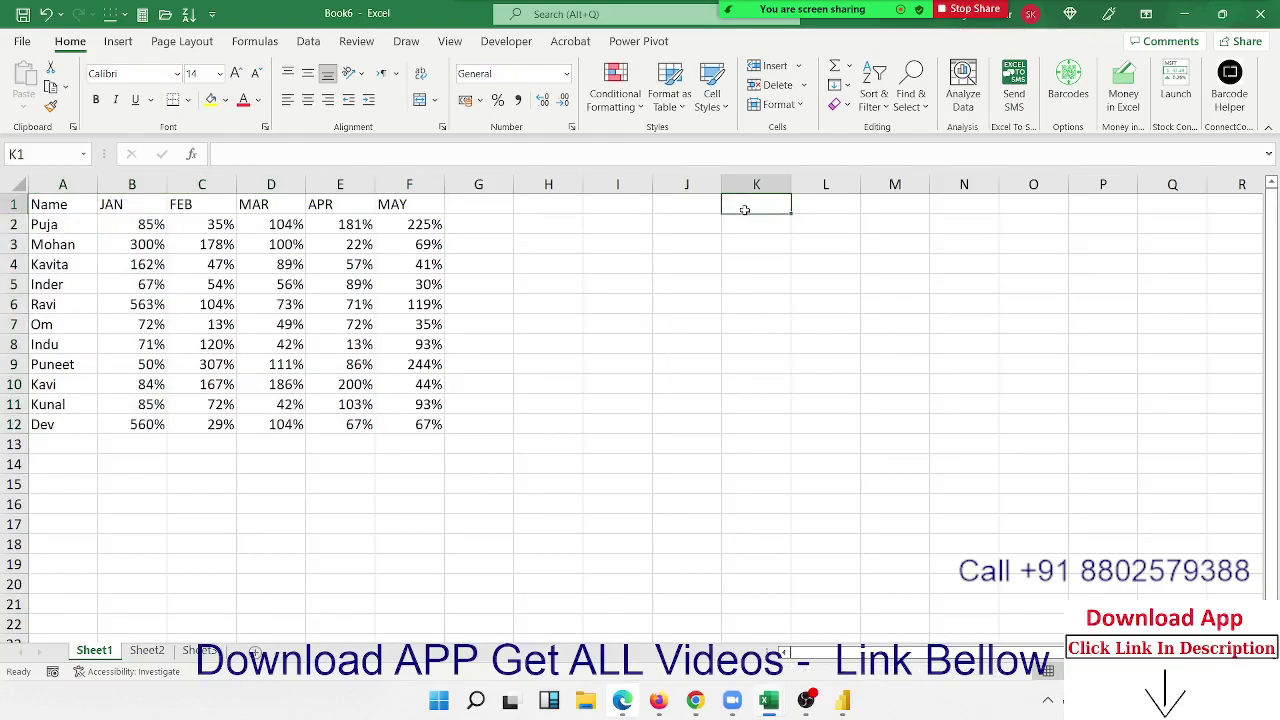
pyautogui.write('=')
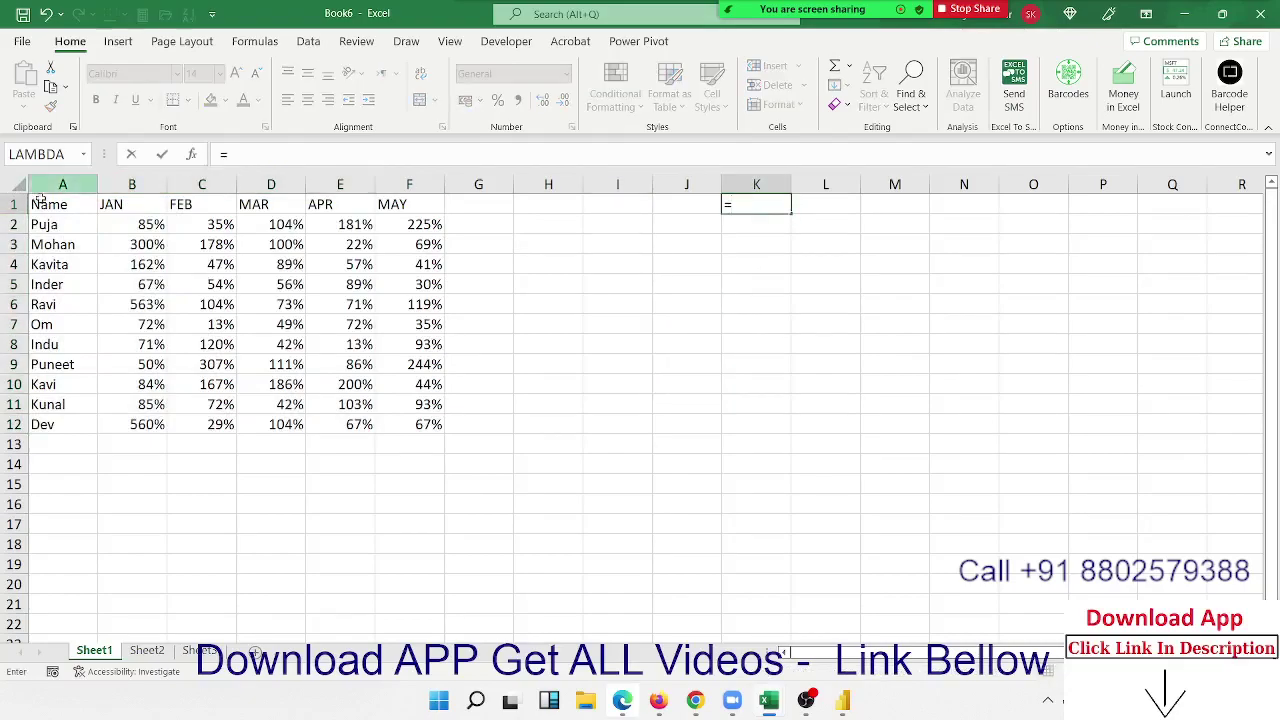
pyautogui.click(47, 203)
pyautogui.press('Return')
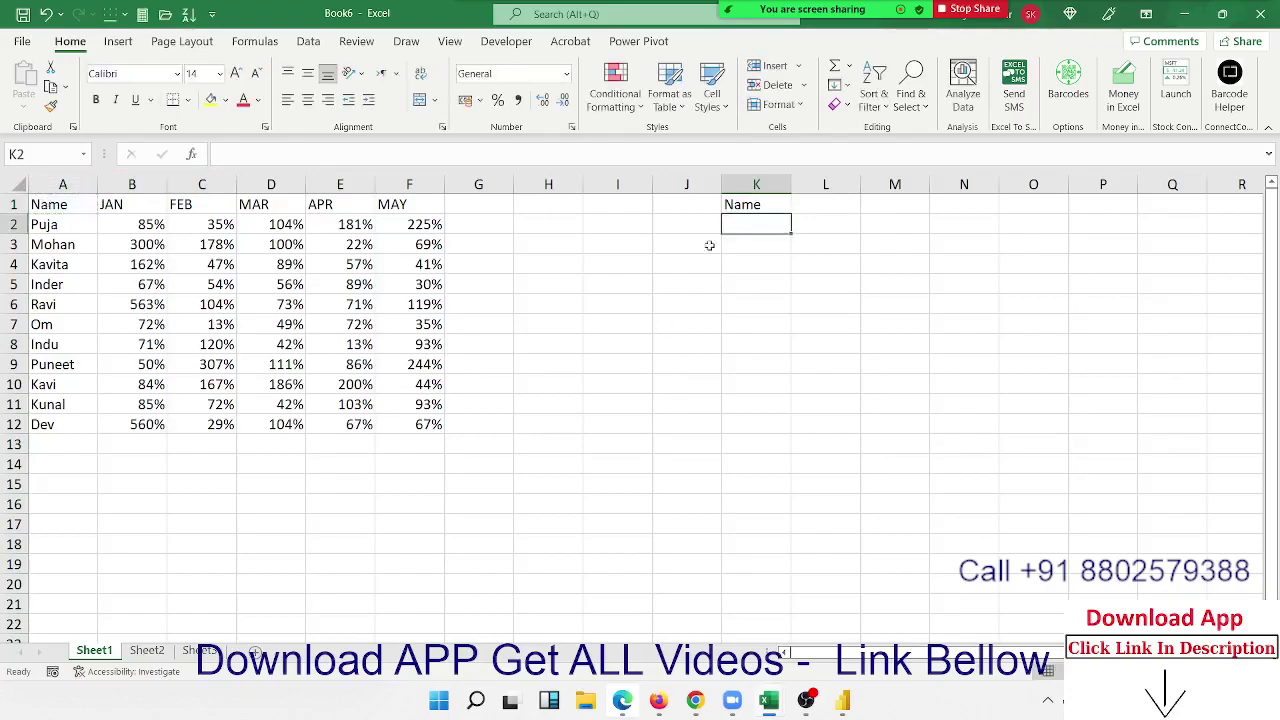
pyautogui.moveTo(736, 200)
pyautogui.mouseDown()
pyautogui.moveTo(1102, 453)
pyautogui.moveTo(1137, 433)
pyautogui.mouseUp()
pyautogui.hotkey('ctrl', 'r')
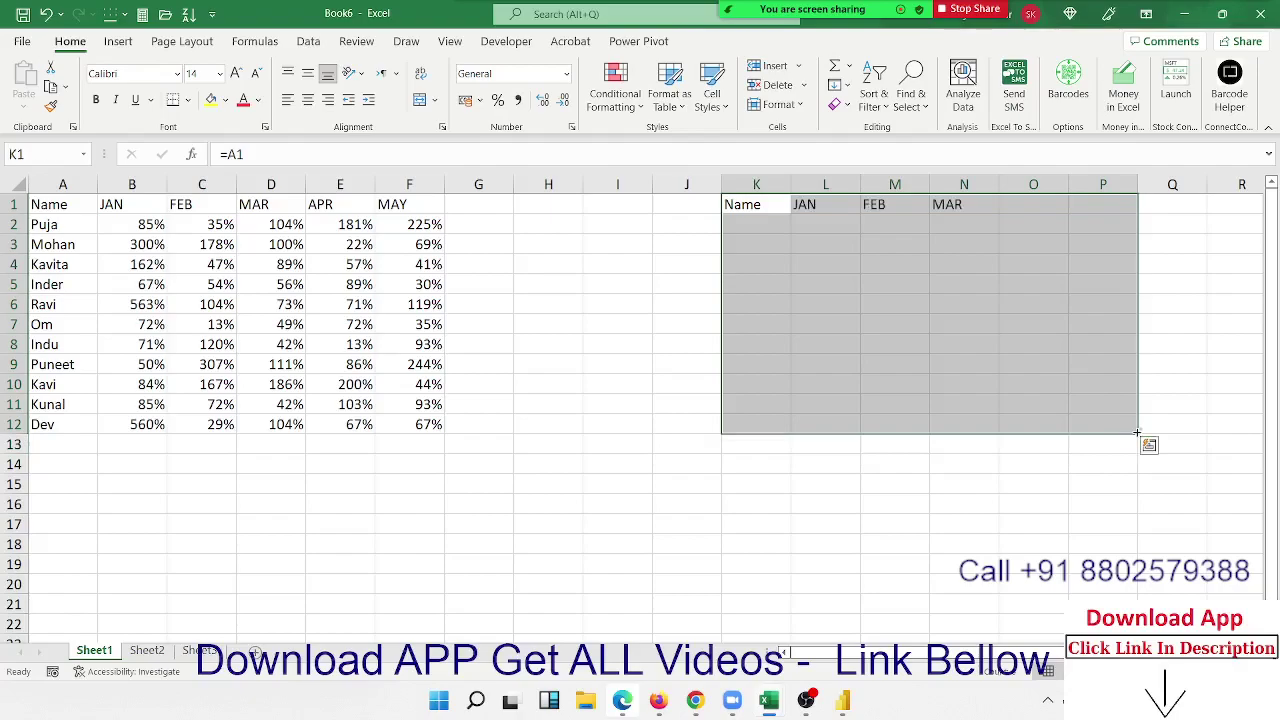
pyautogui.hotkey('ctrl', 'd')
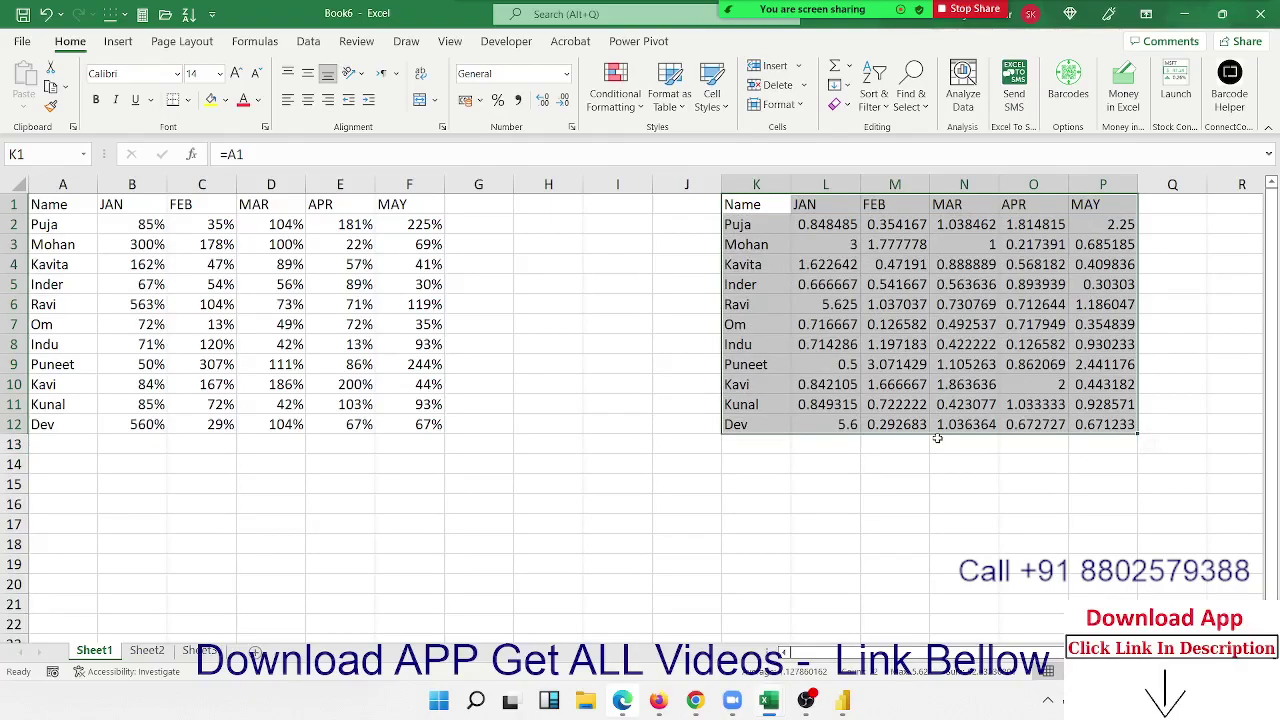
pyautogui.hotkey('ctrl', 'z')
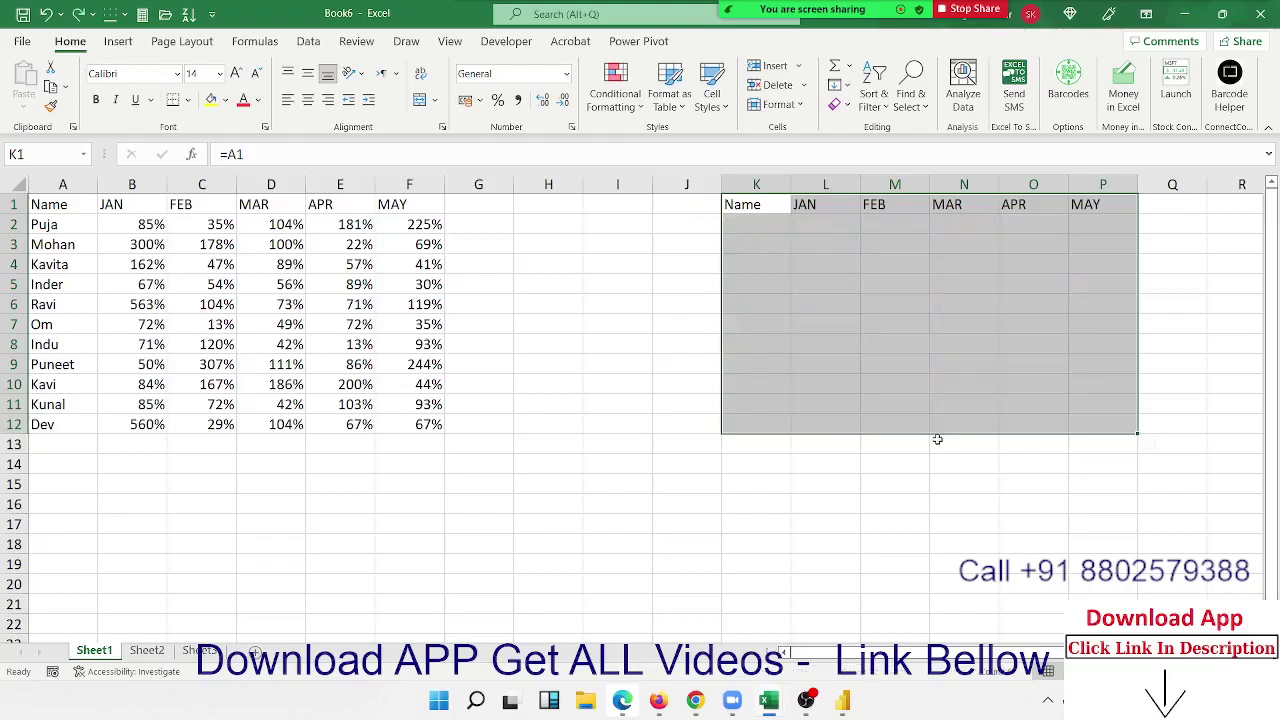
pyautogui.click(759, 206)
pyautogui.hotkey('ctrl', 'z')
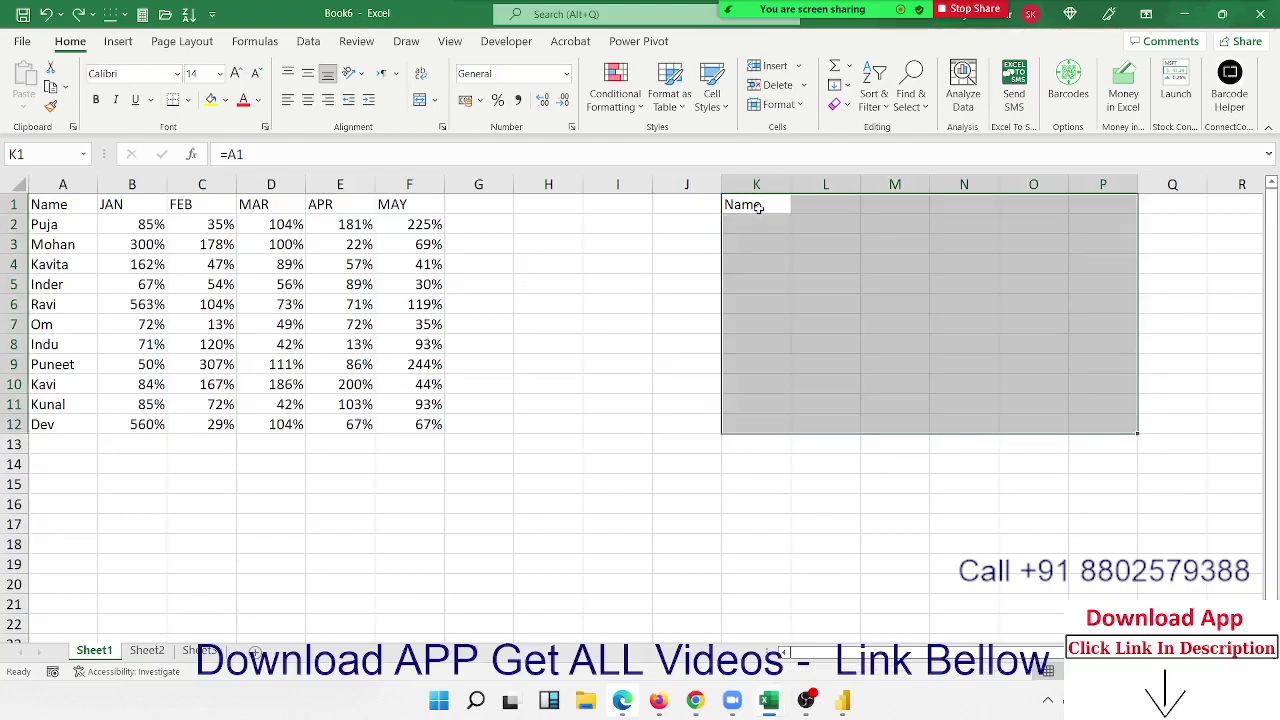
pyautogui.click(759, 206)
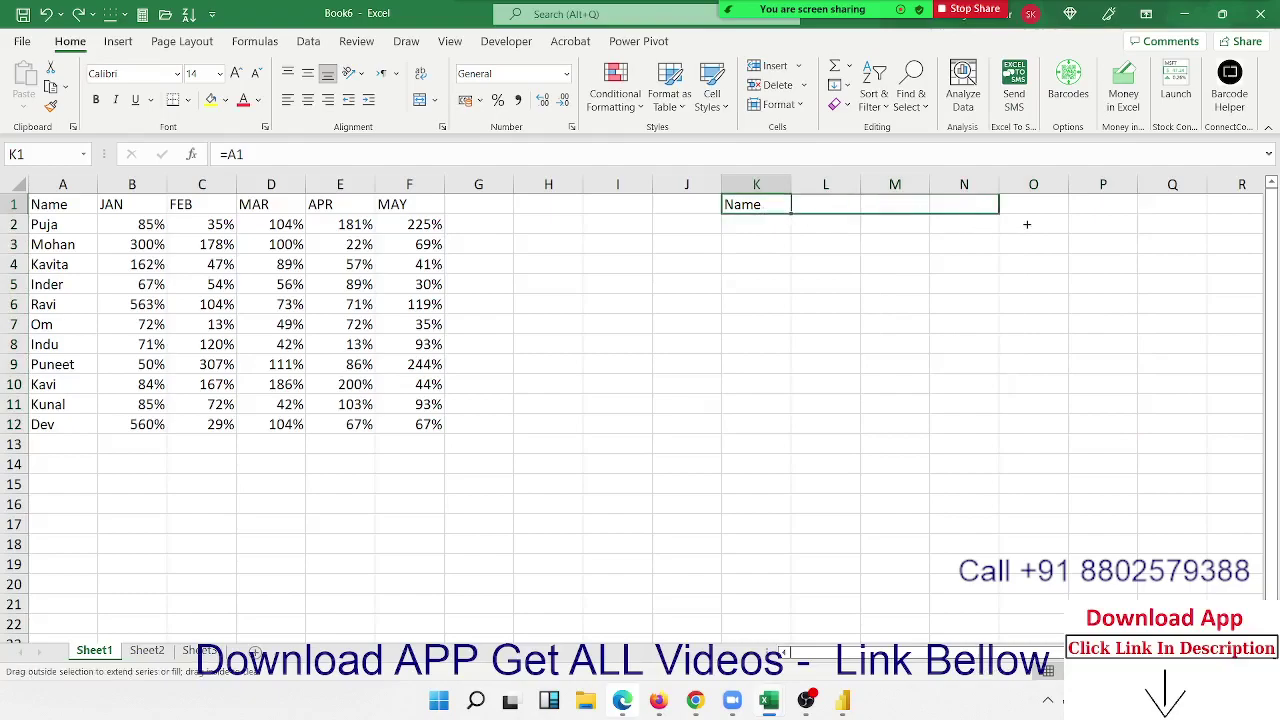
pyautogui.moveTo(885, 222); pyautogui.dragTo(1070, 222)
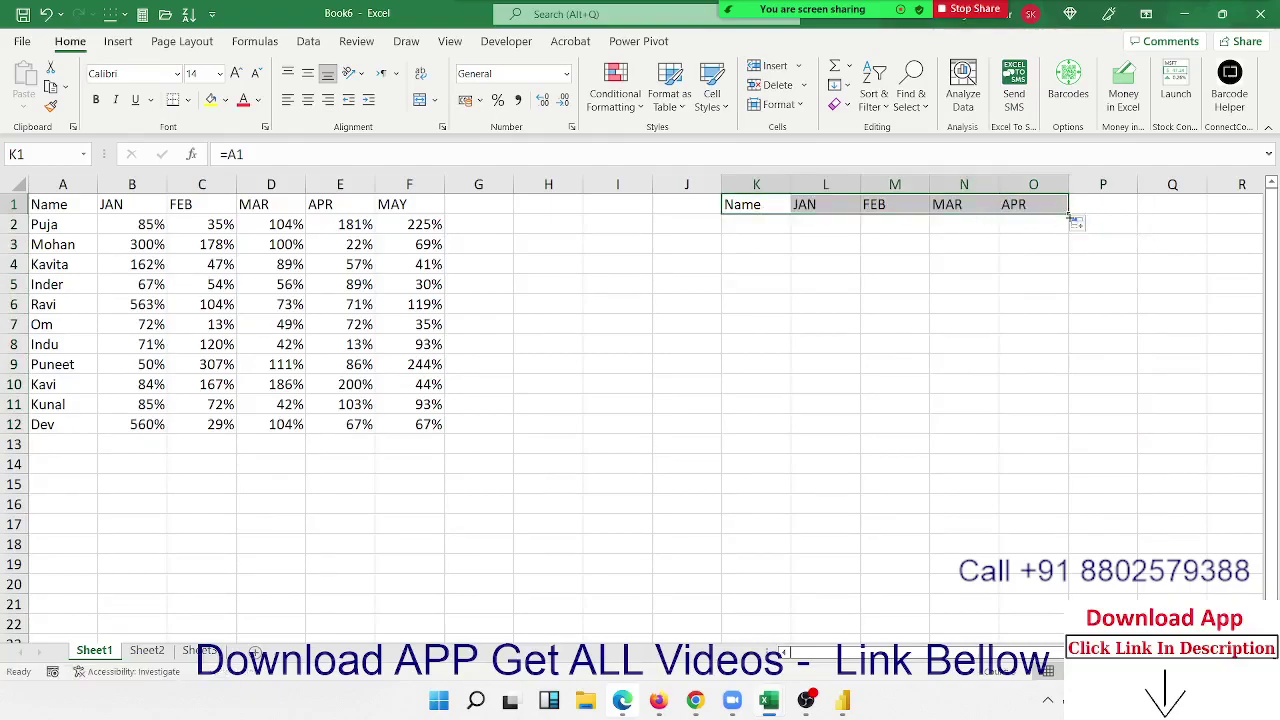
pyautogui.moveTo(1063, 205); pyautogui.dragTo(1056, 438)
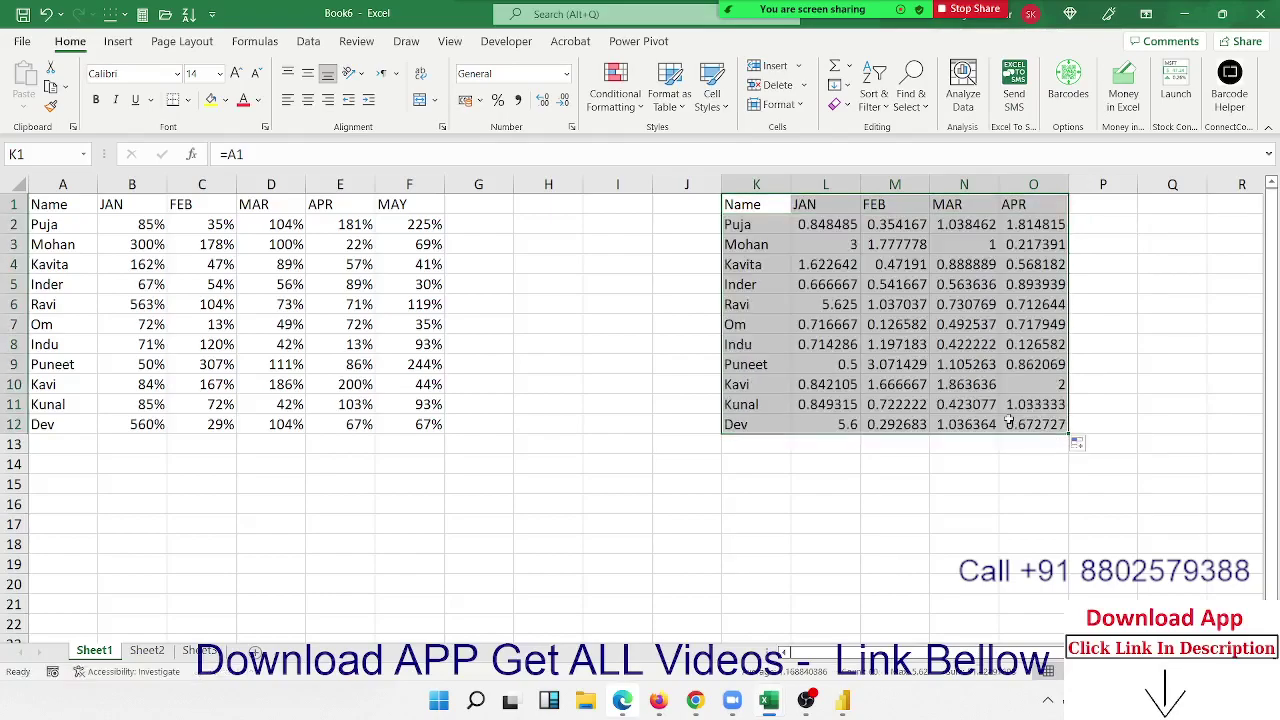
pyautogui.press('Delete')
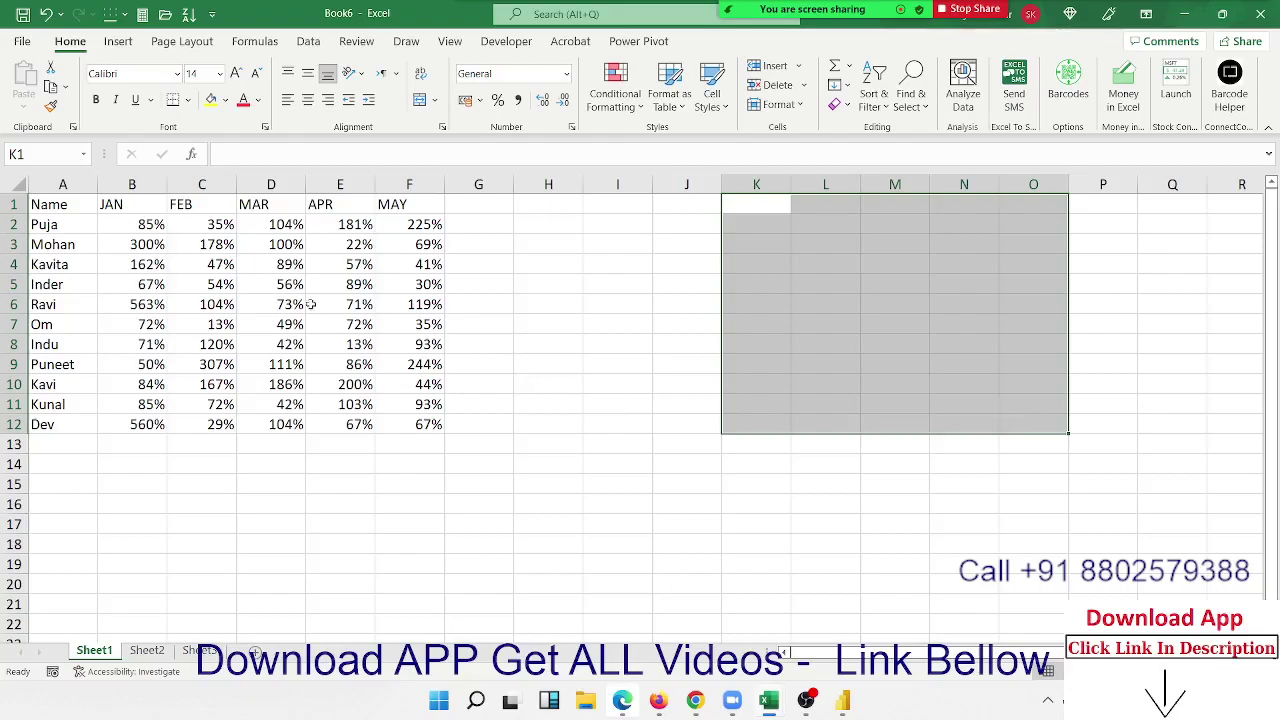
# Step: Copy A1:B12 with E1:E12 and Paste Link them into K1:M12
pyautogui.moveTo(60, 209)
pyautogui.mouseDown()
pyautogui.moveTo(152, 369)
pyautogui.moveTo(150, 428)
pyautogui.mouseUp()
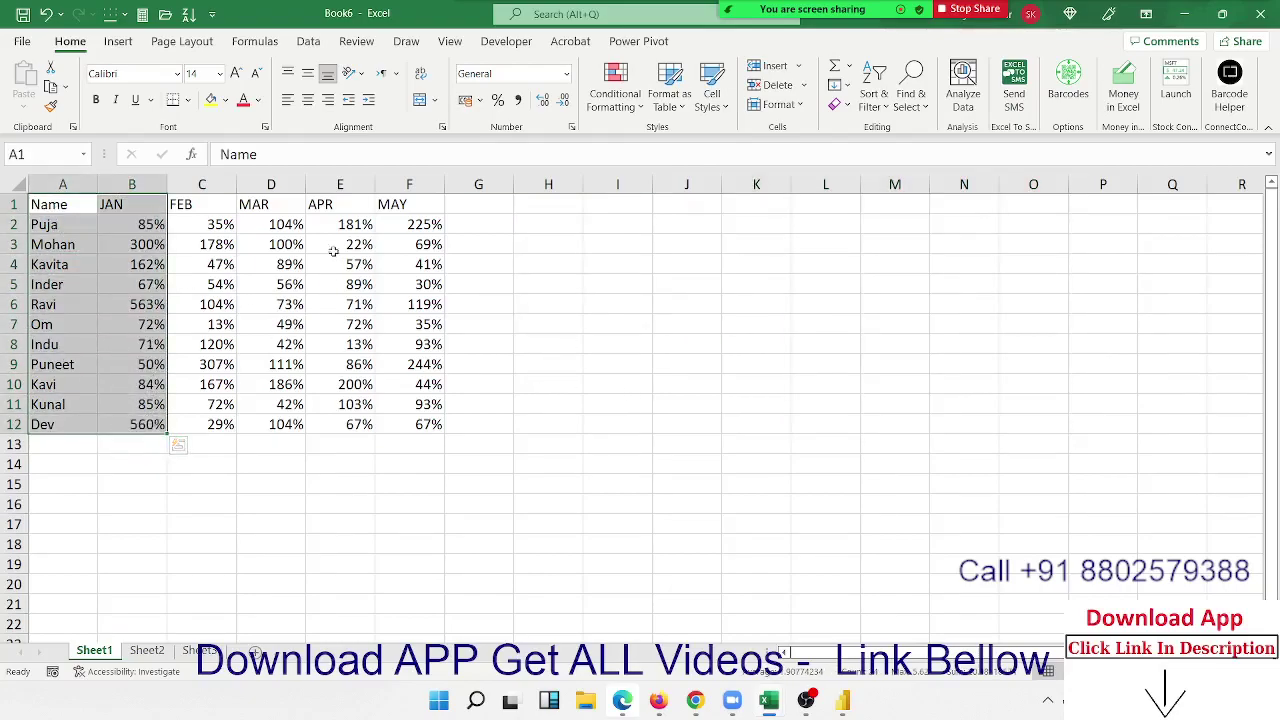
pyautogui.moveTo(330, 204); pyautogui.dragTo(348, 424)
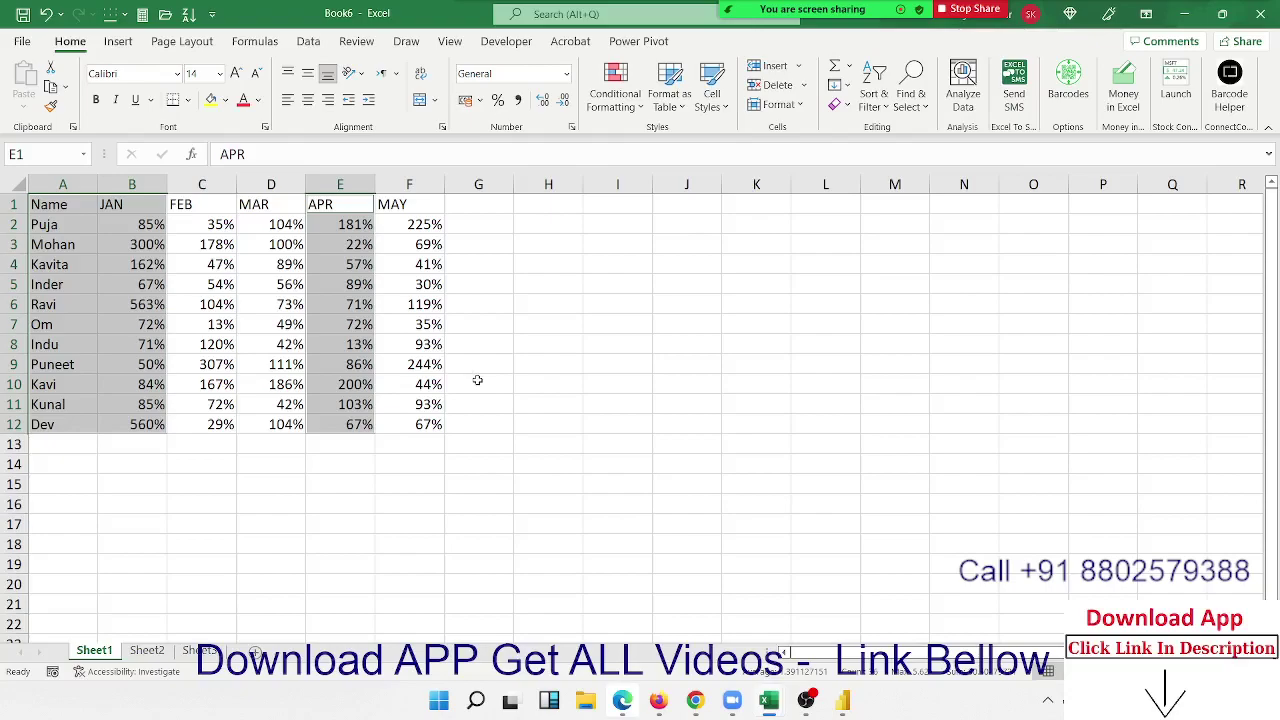
pyautogui.hotkey('ctrl', 'c')
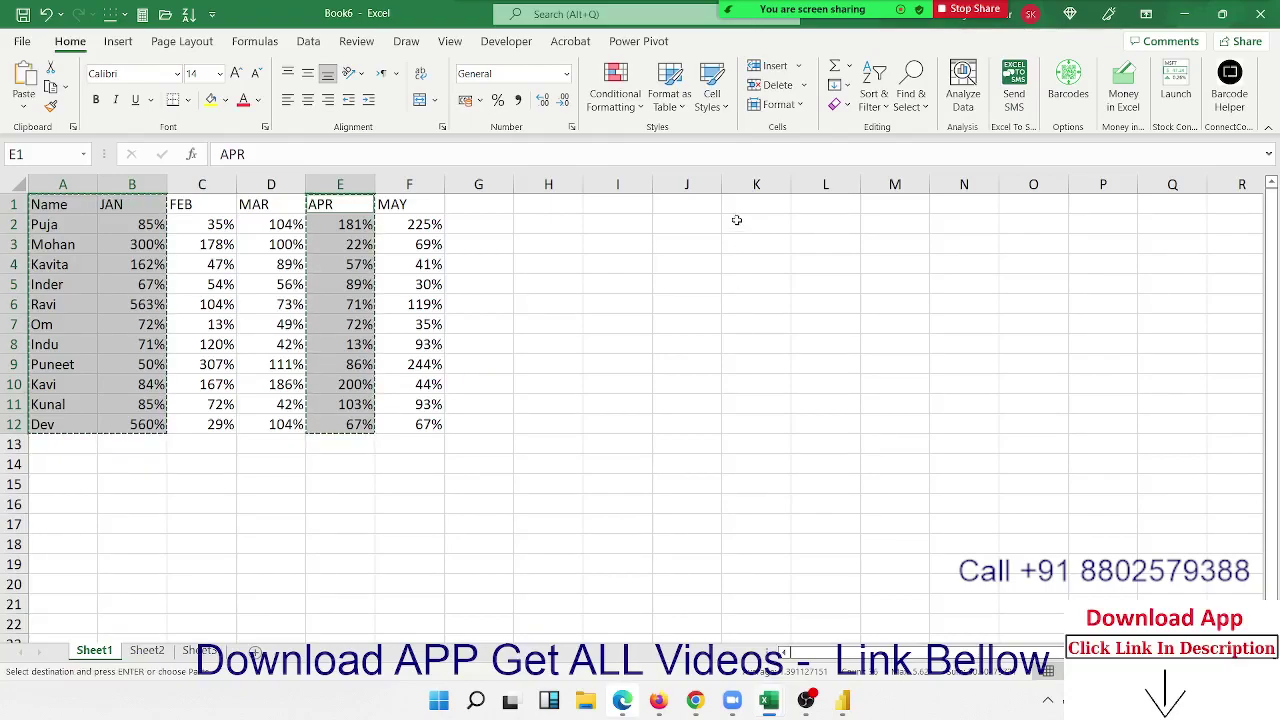
pyautogui.click(740, 208)
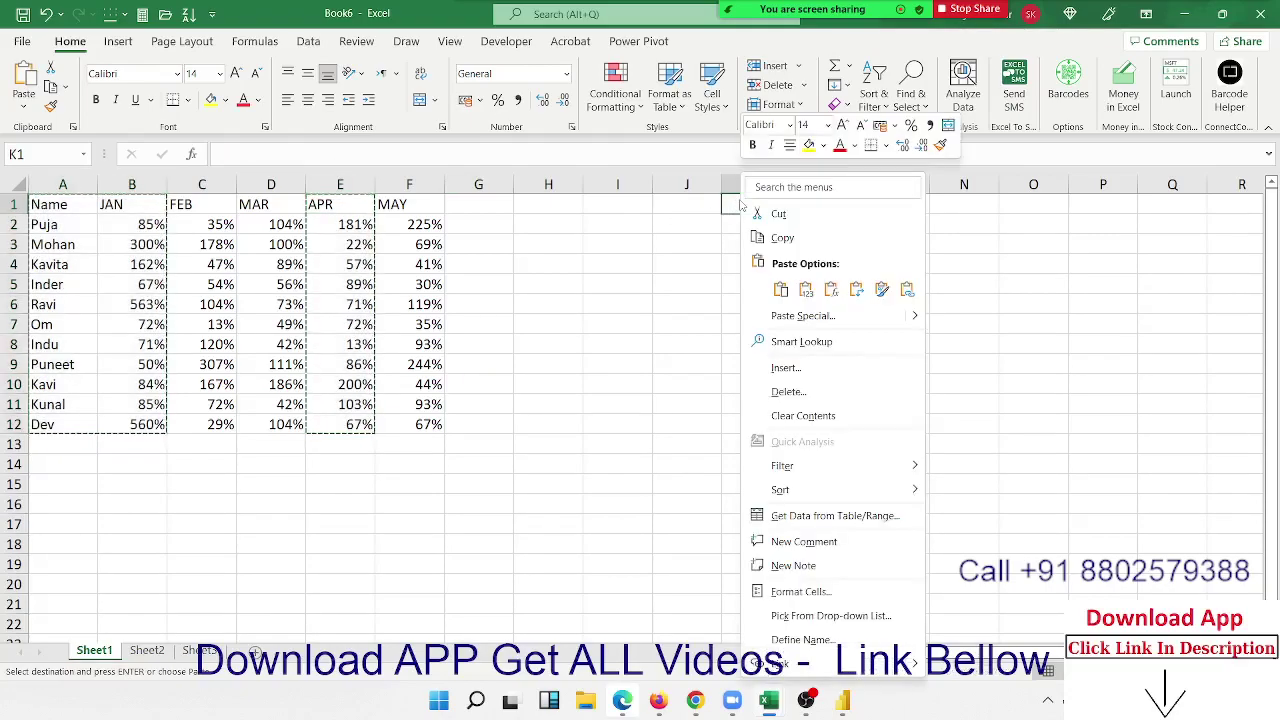
pyautogui.rightClick(738, 204)
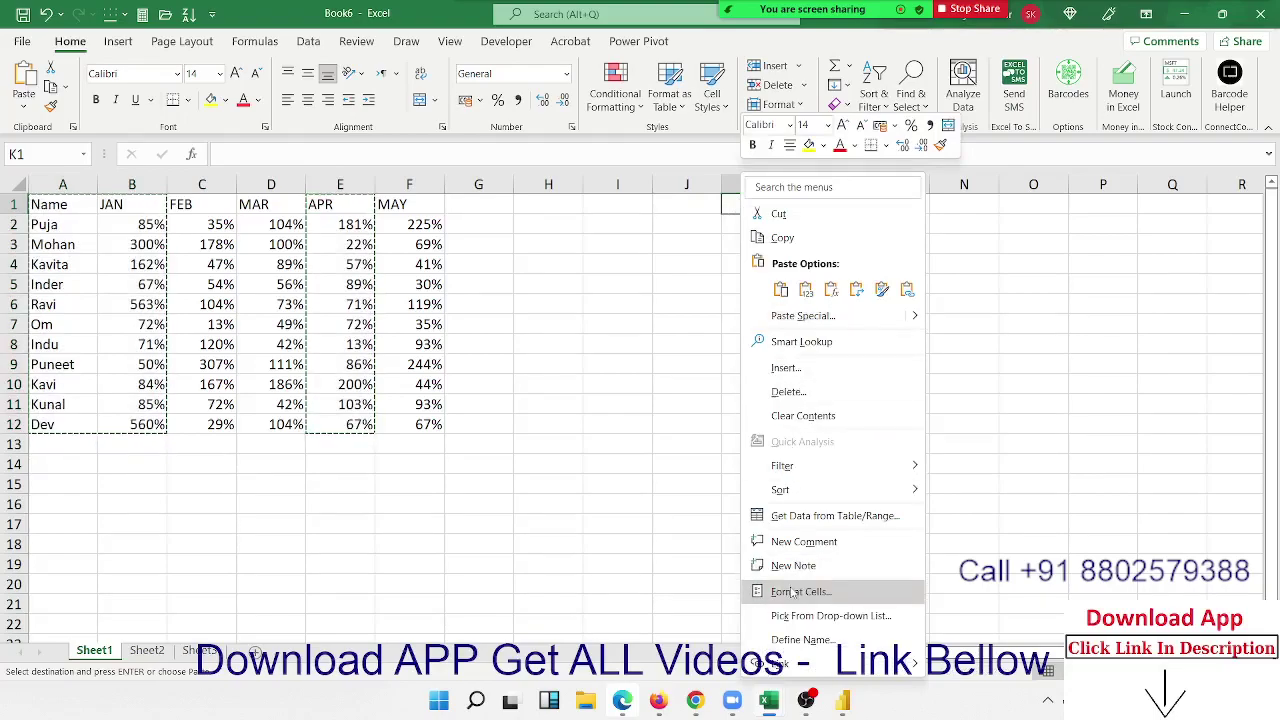
pyautogui.click(800, 315)
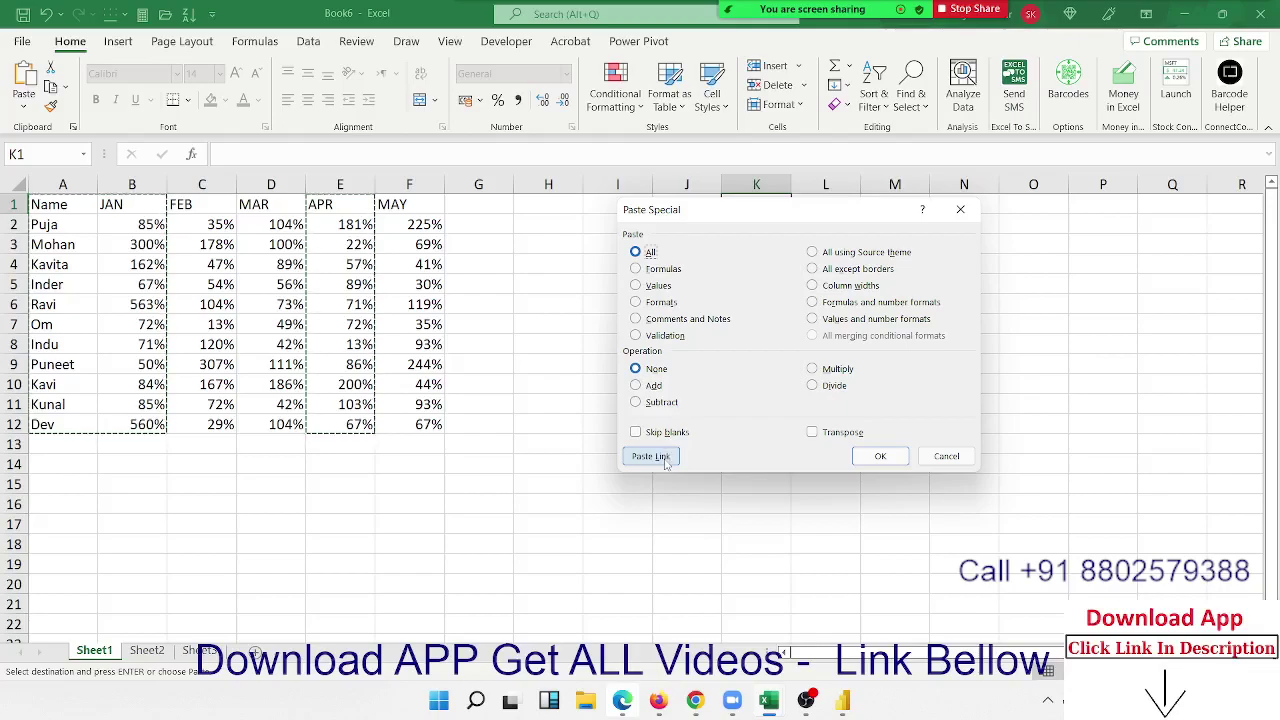
pyautogui.click(650, 456)
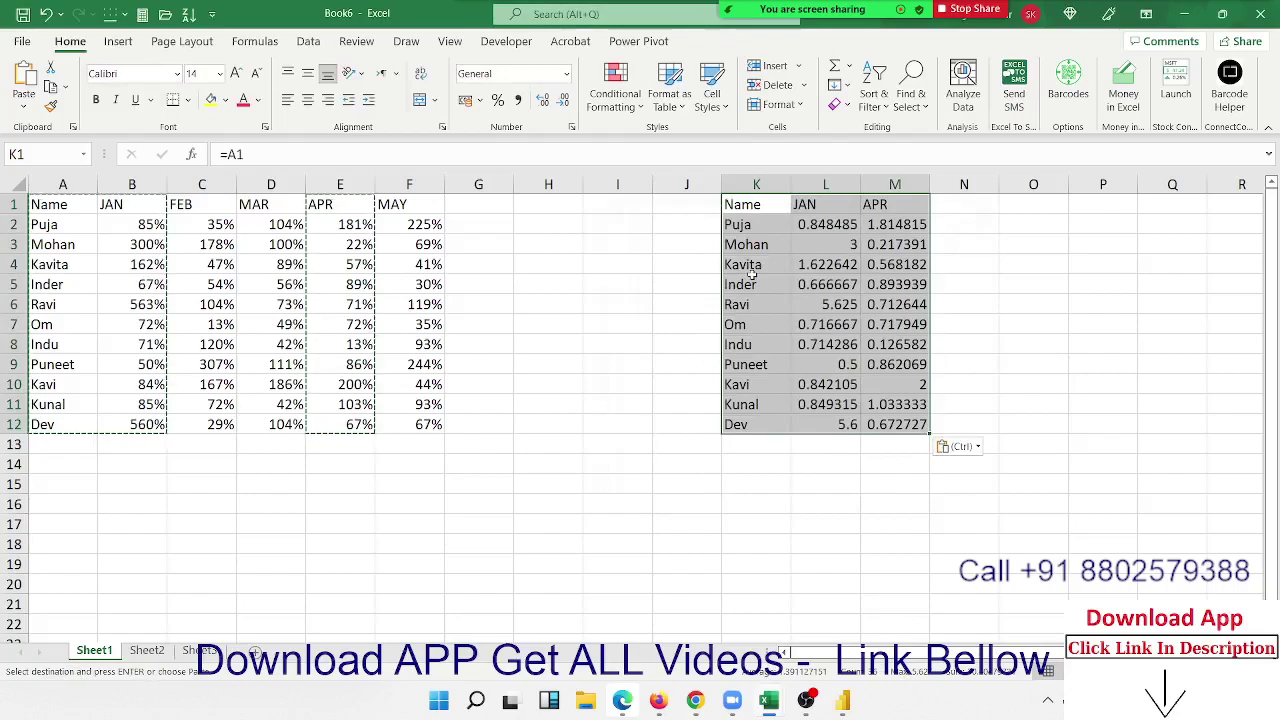
# Step: Show the linked copy as percentages, change Puja's JAN value to 95%, and inspect the link formulas
pyautogui.hotkey('ctrl', 'shift', '5')
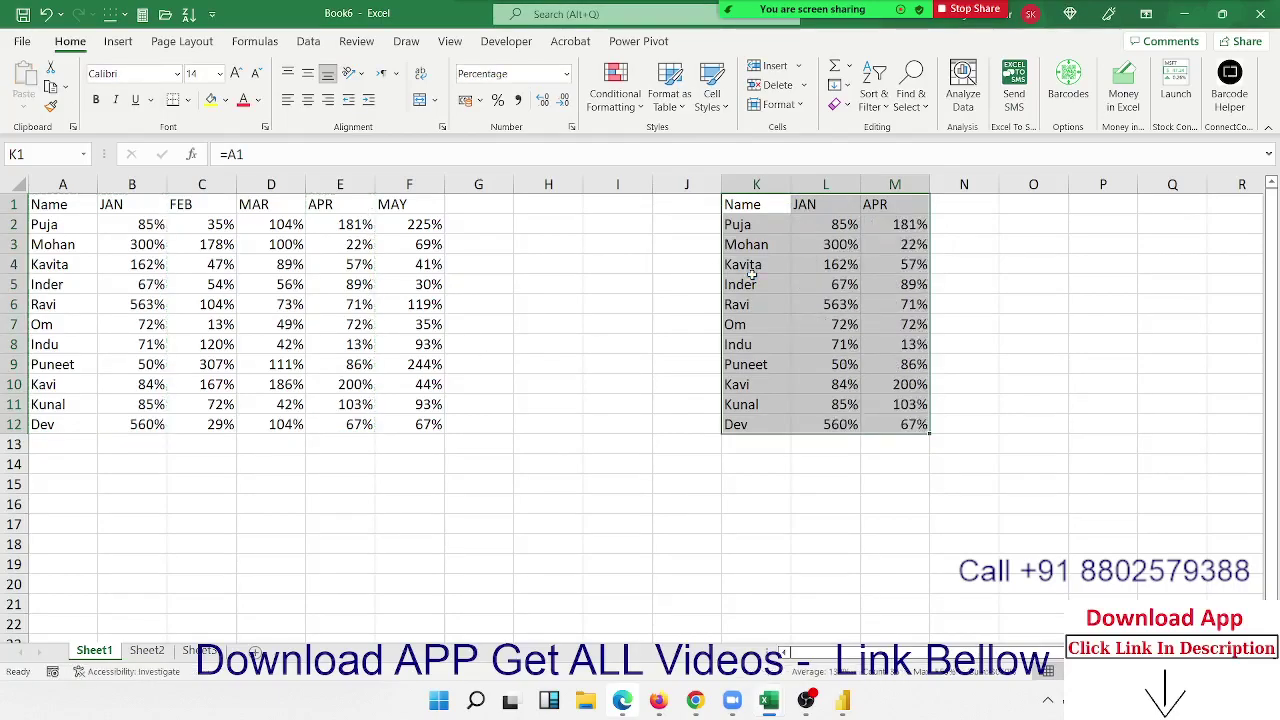
pyautogui.click(151, 224)
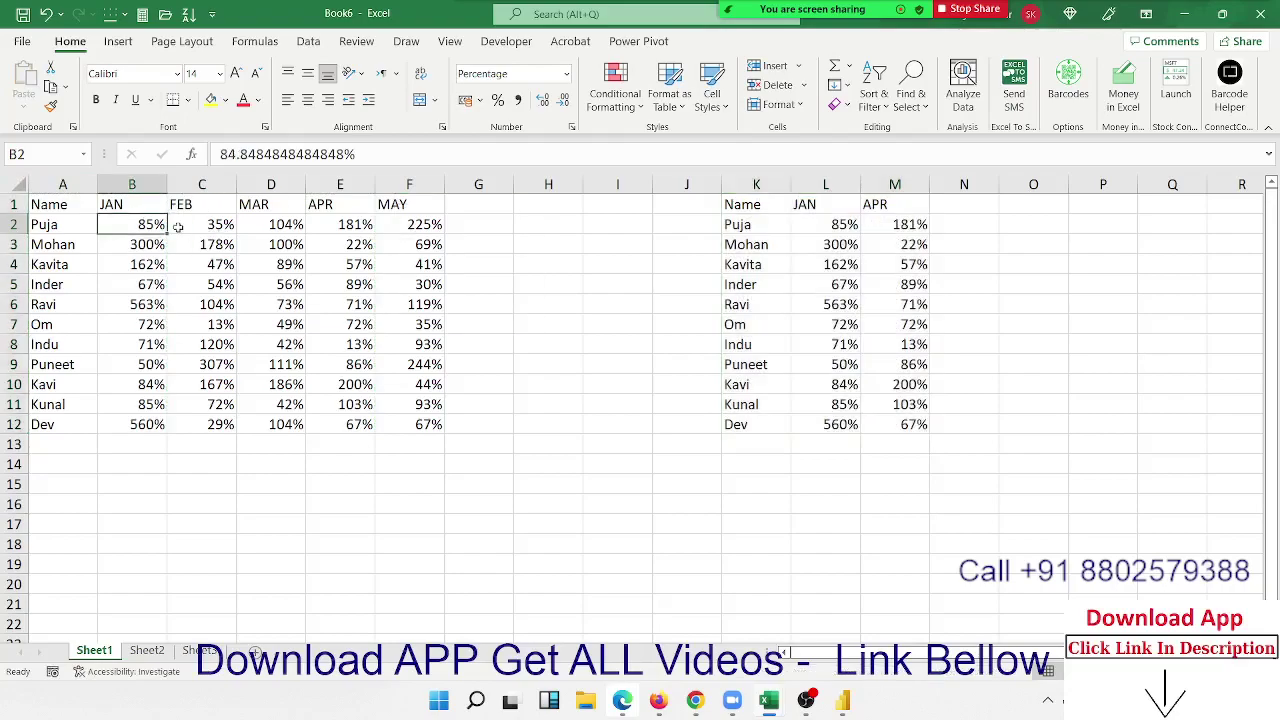
pyautogui.write('95')
pyautogui.press('Return')
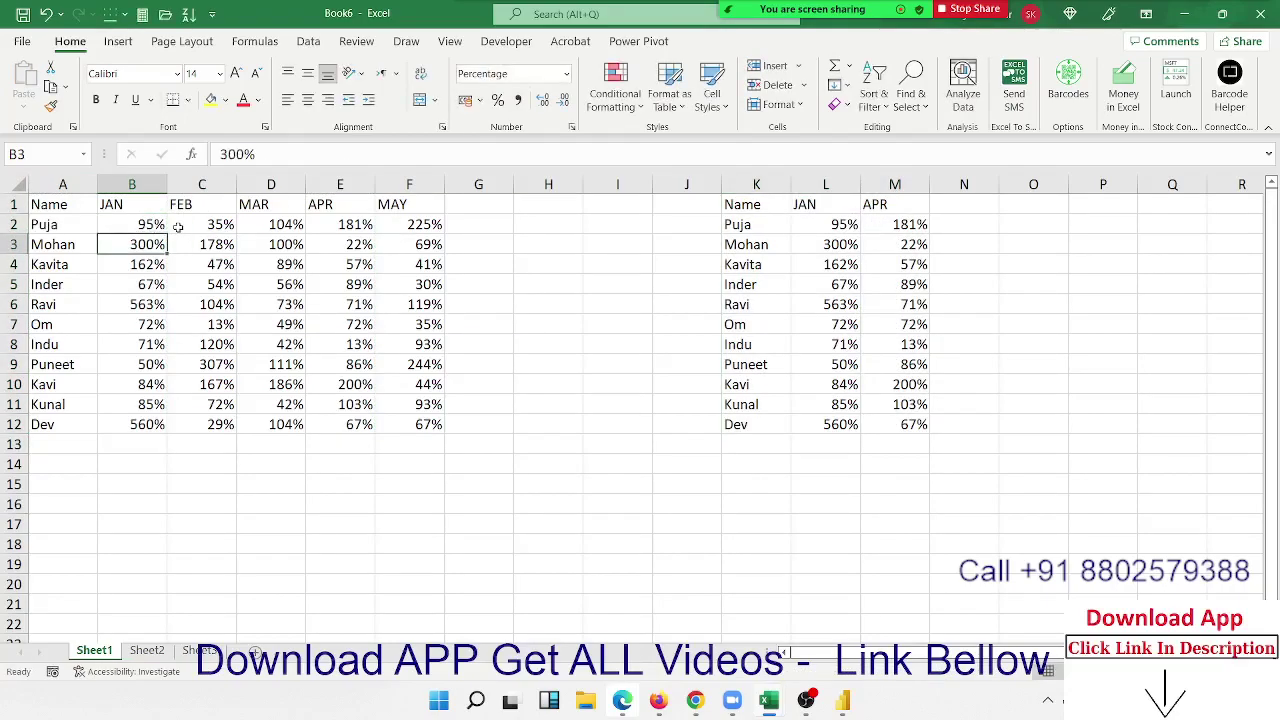
pyautogui.press('Up')
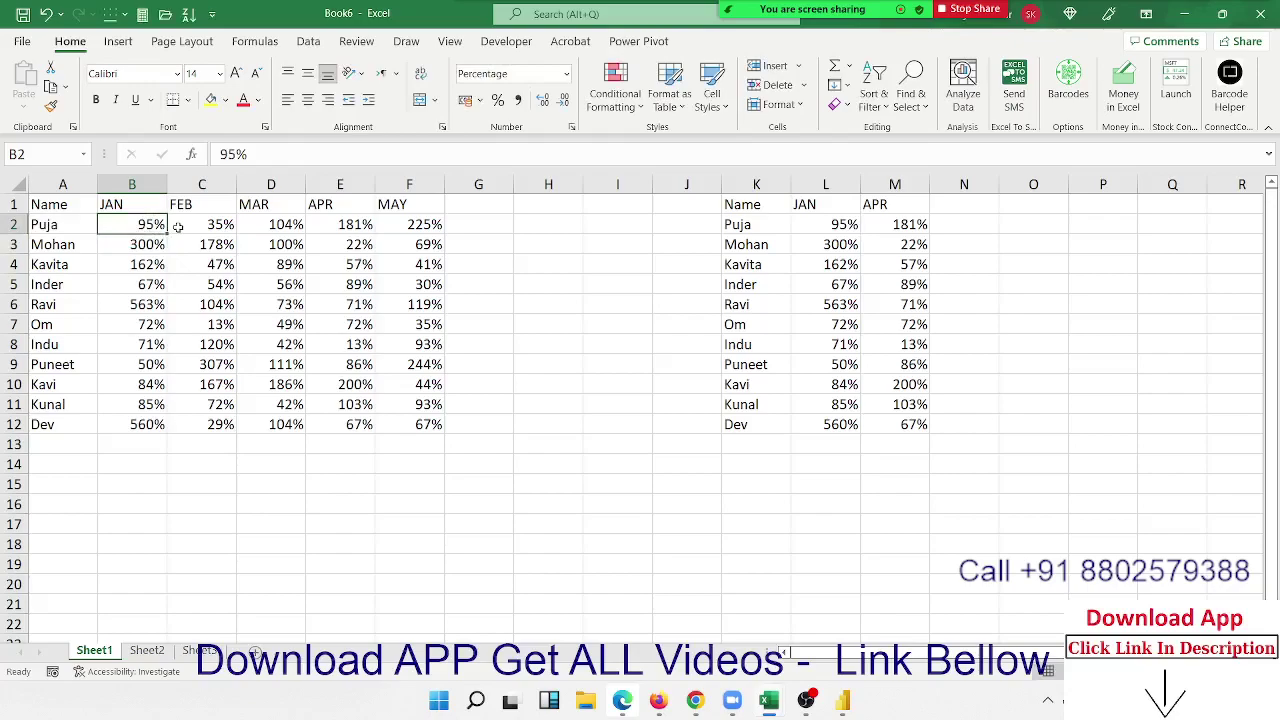
pyautogui.click(211, 380)
pyautogui.click(785, 391)
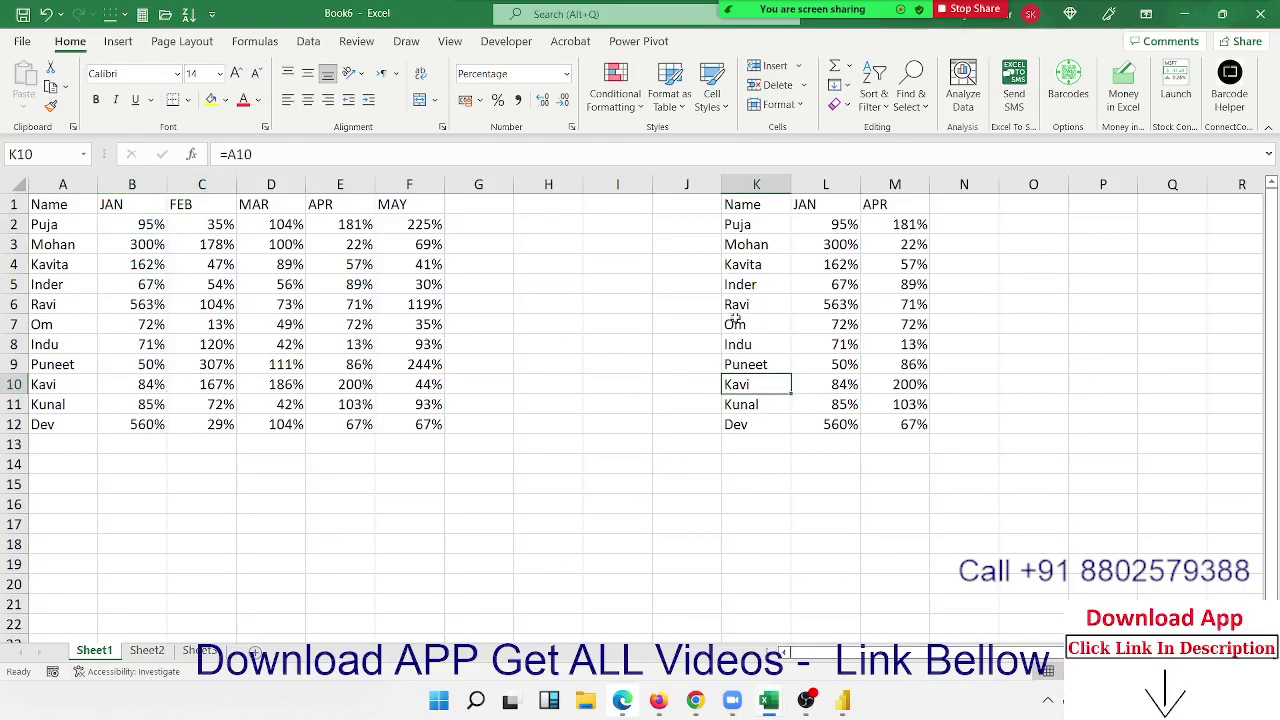
pyautogui.click(747, 208)
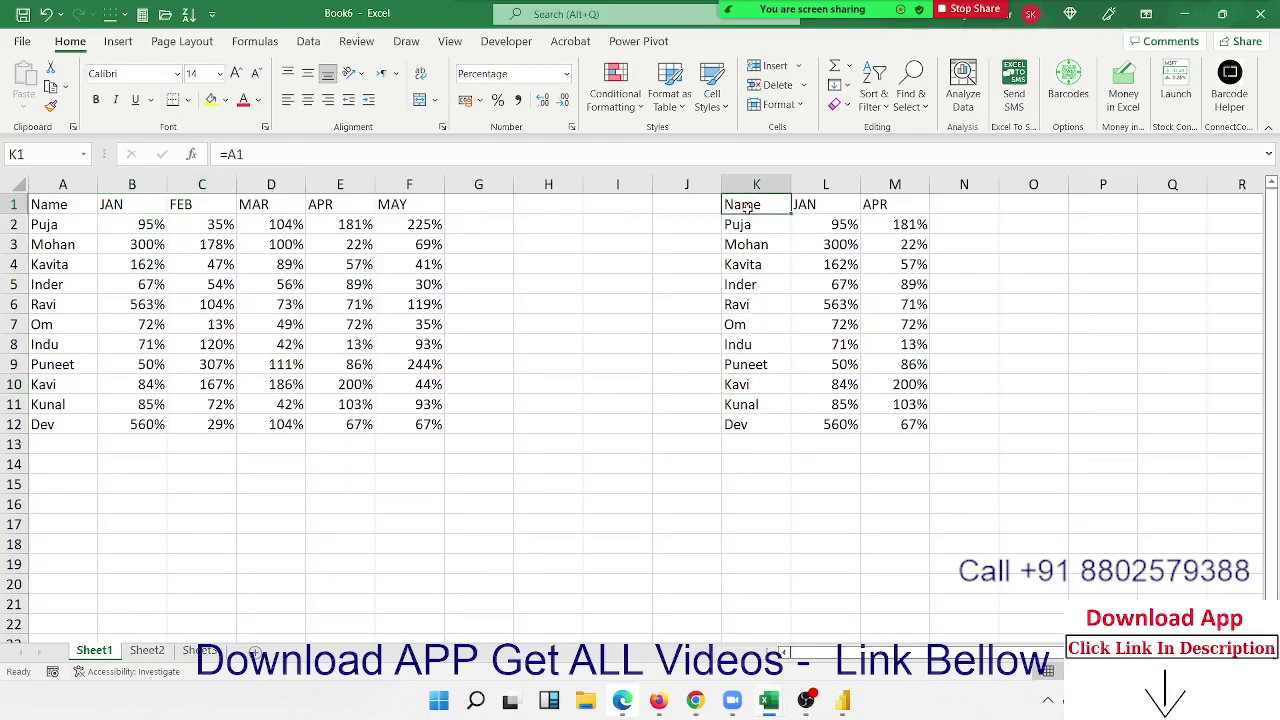
# Step: Clear K1:M12, then select the original A1:F12 table
pyautogui.hotkey('ctrl', 'shift', 'Right')
pyautogui.hotkey('ctrl', 'shift', 'Down')
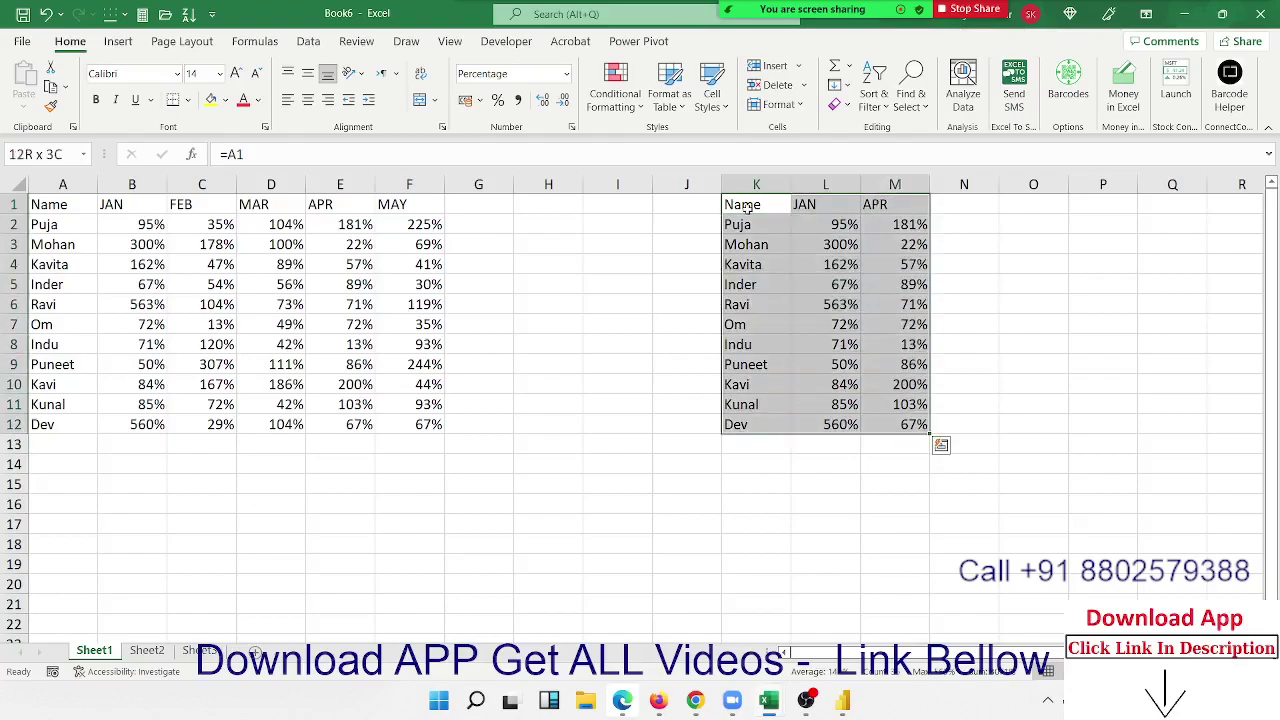
pyautogui.press('Delete')
pyautogui.hotkey('ctrl', 'Home')
pyautogui.hotkey('ctrl', 'shift', 'Right')
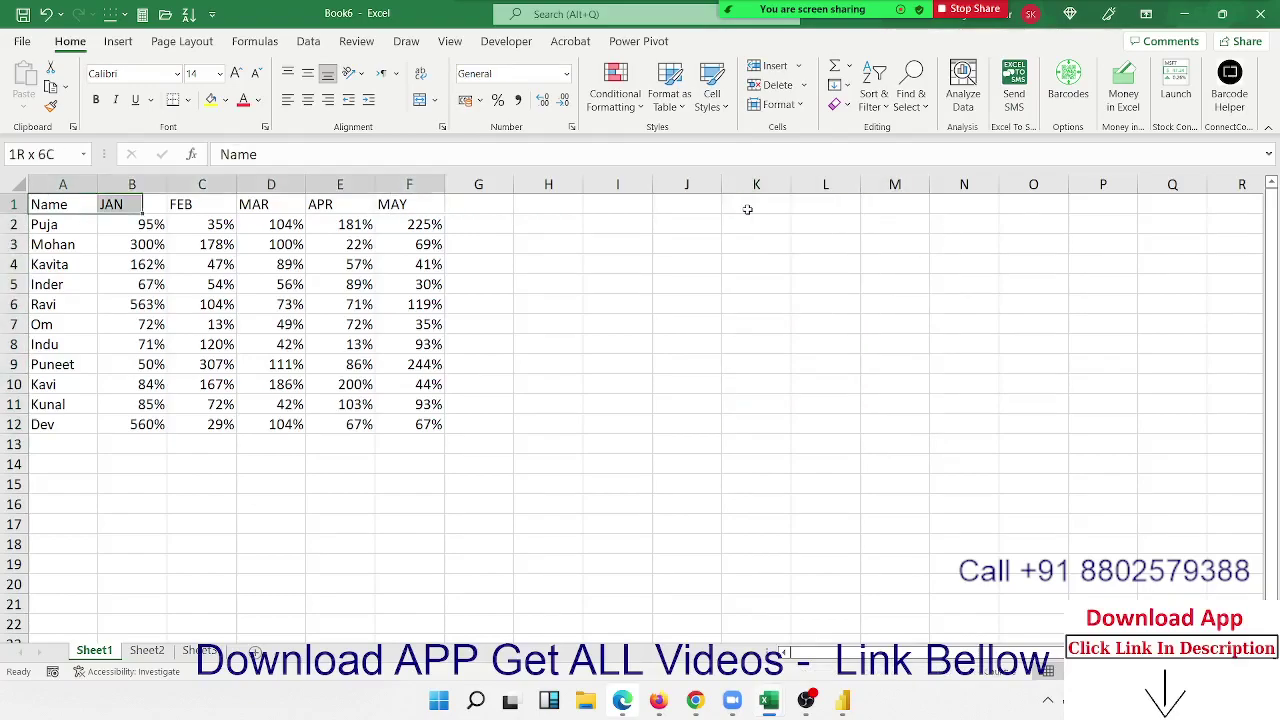
pyautogui.hotkey('ctrl', 'shift', 'Down')
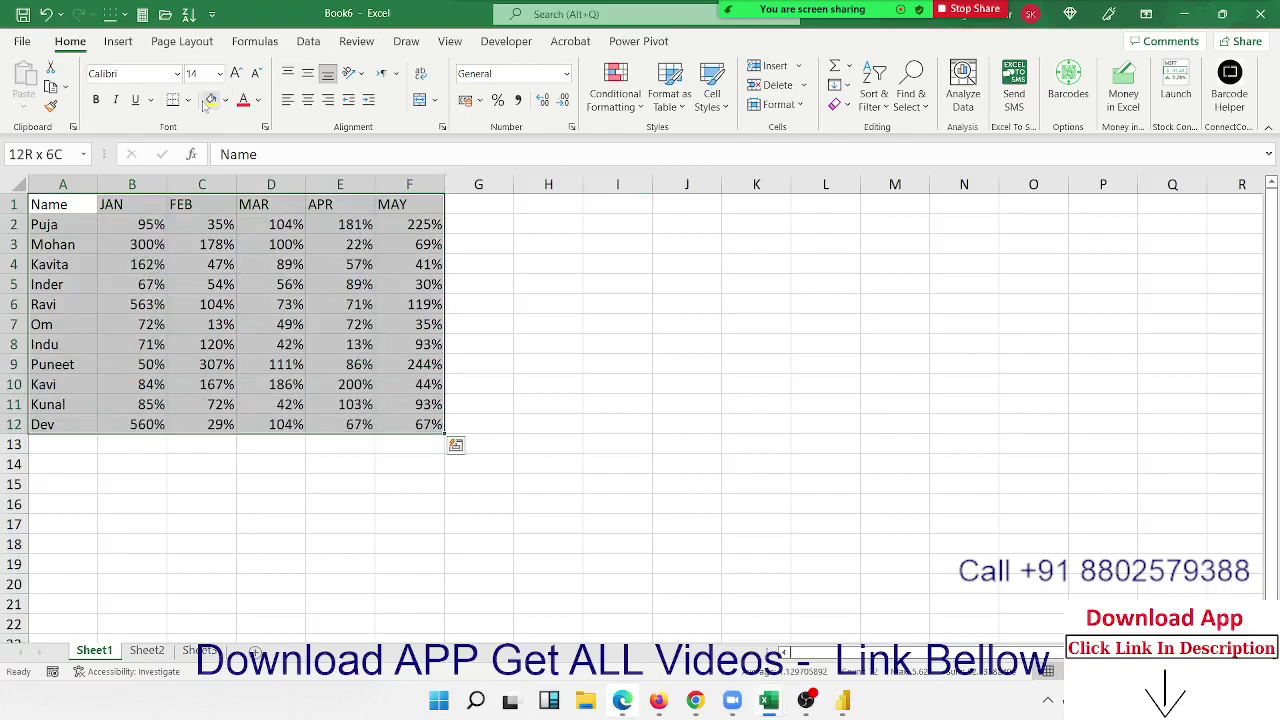
# Step: Give A1:F12 All Borders and a yellow fill colour
pyautogui.click(187, 100)
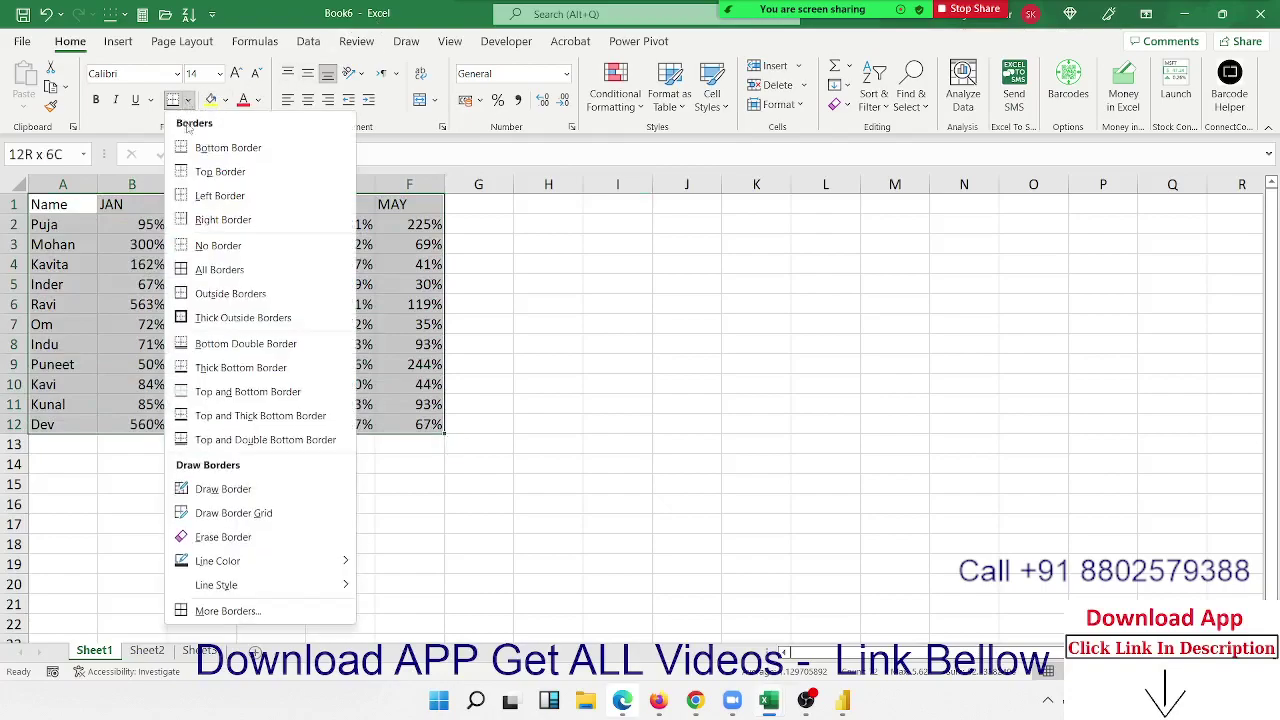
pyautogui.click(219, 269)
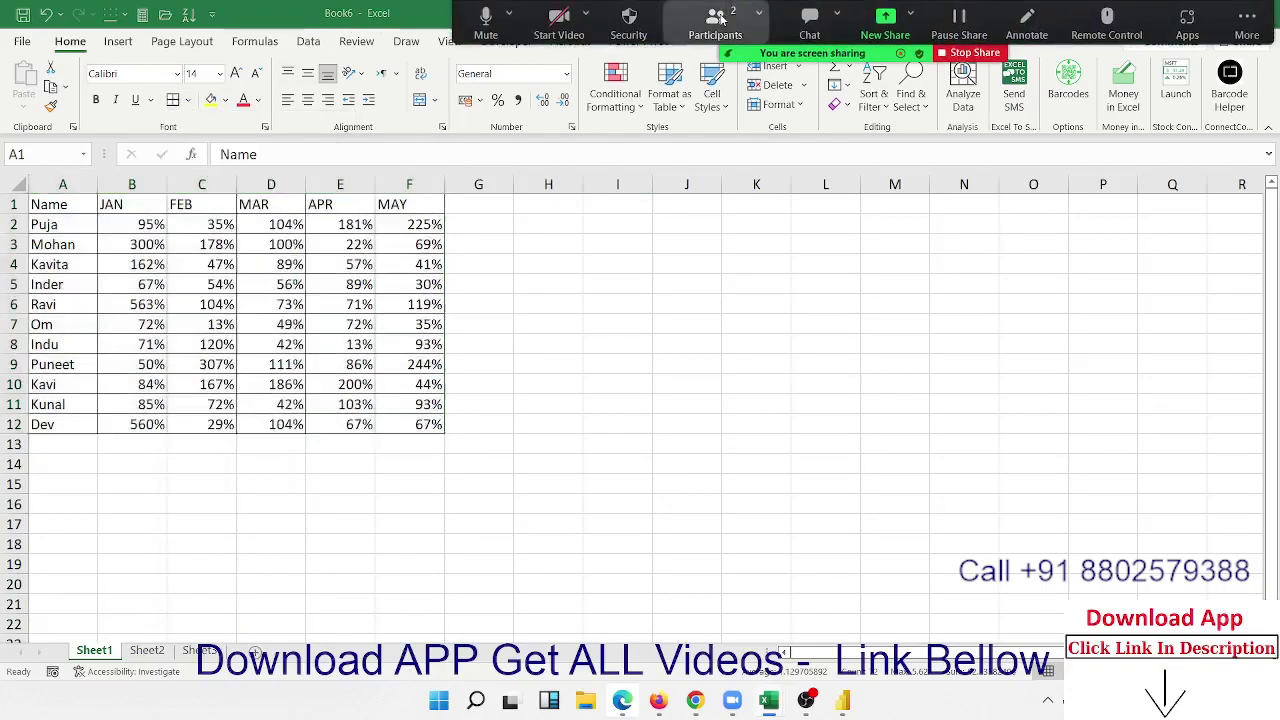
pyautogui.click(715, 20)
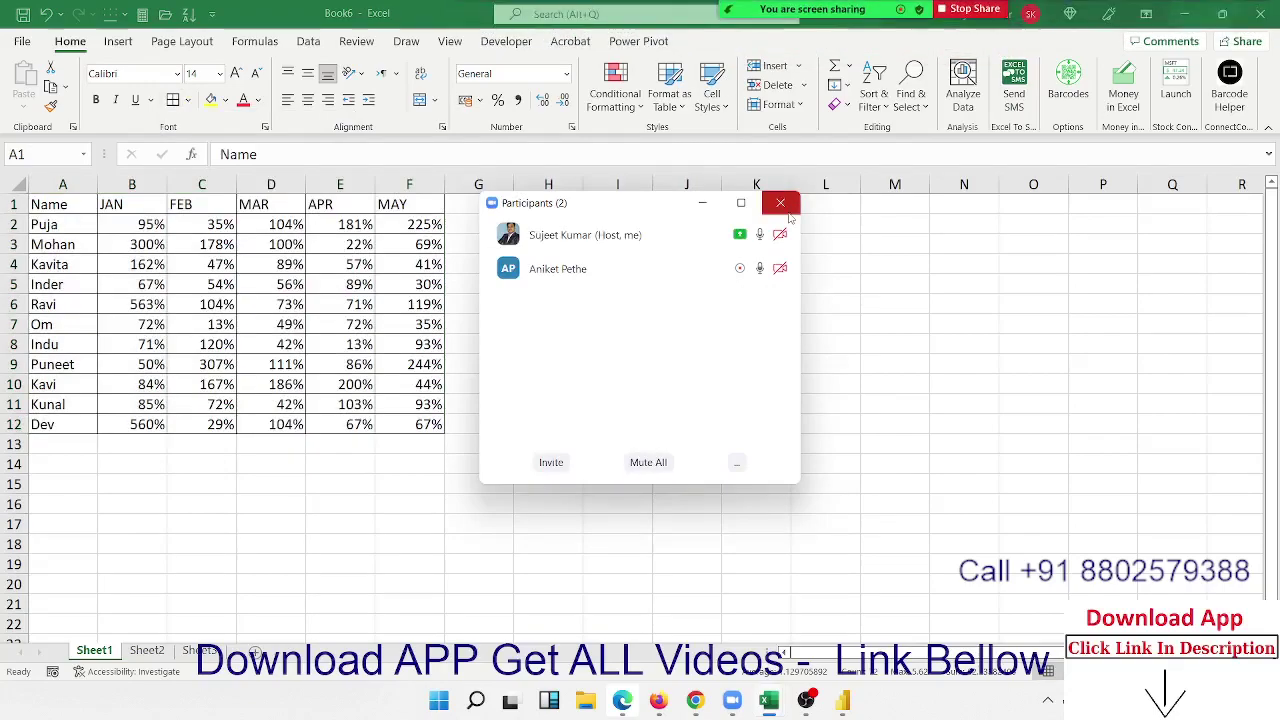
pyautogui.click(780, 202)
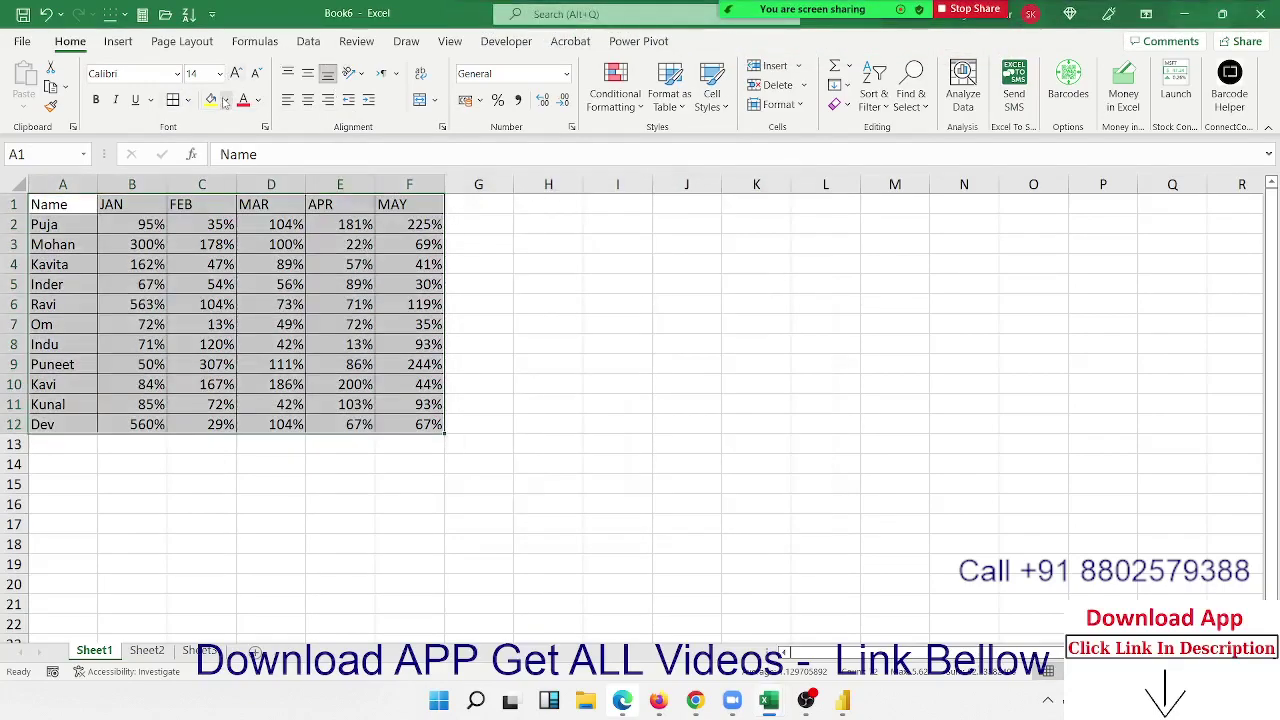
pyautogui.click(218, 103)
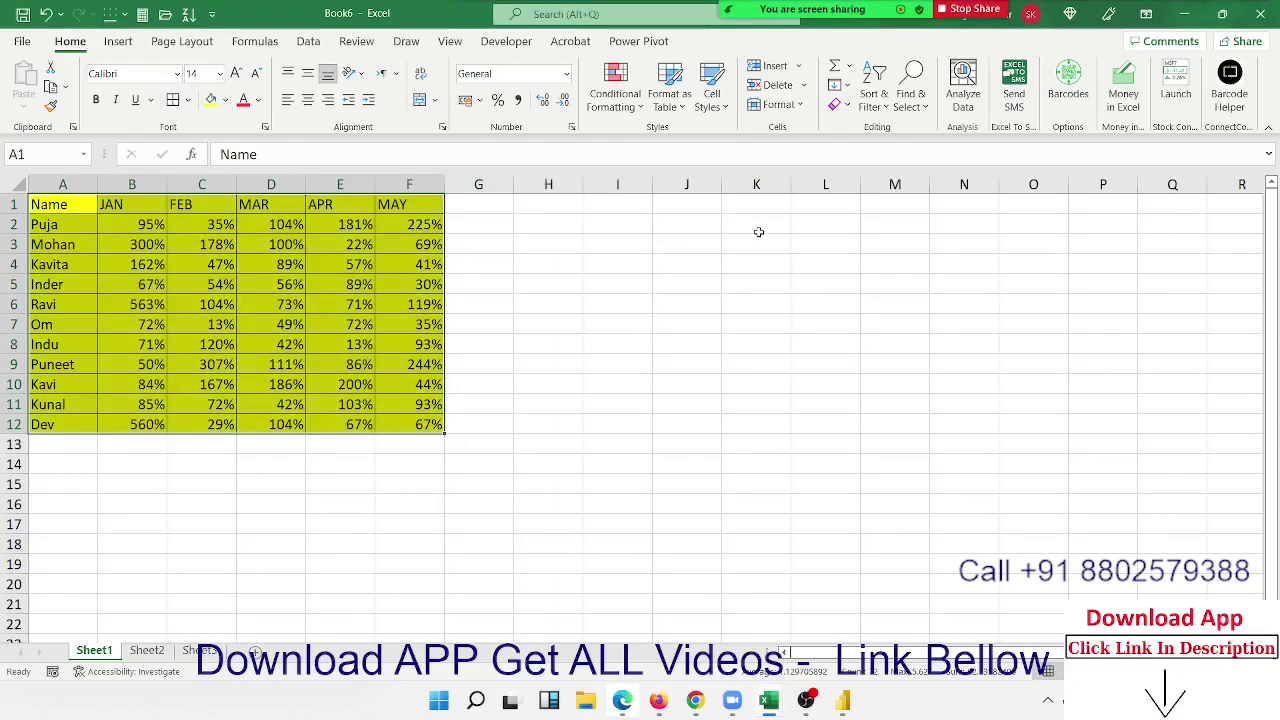
# Step: Copy the A1:F12 sales table and paste it as a picture at J1
pyautogui.hotkey('ctrl', 'c')
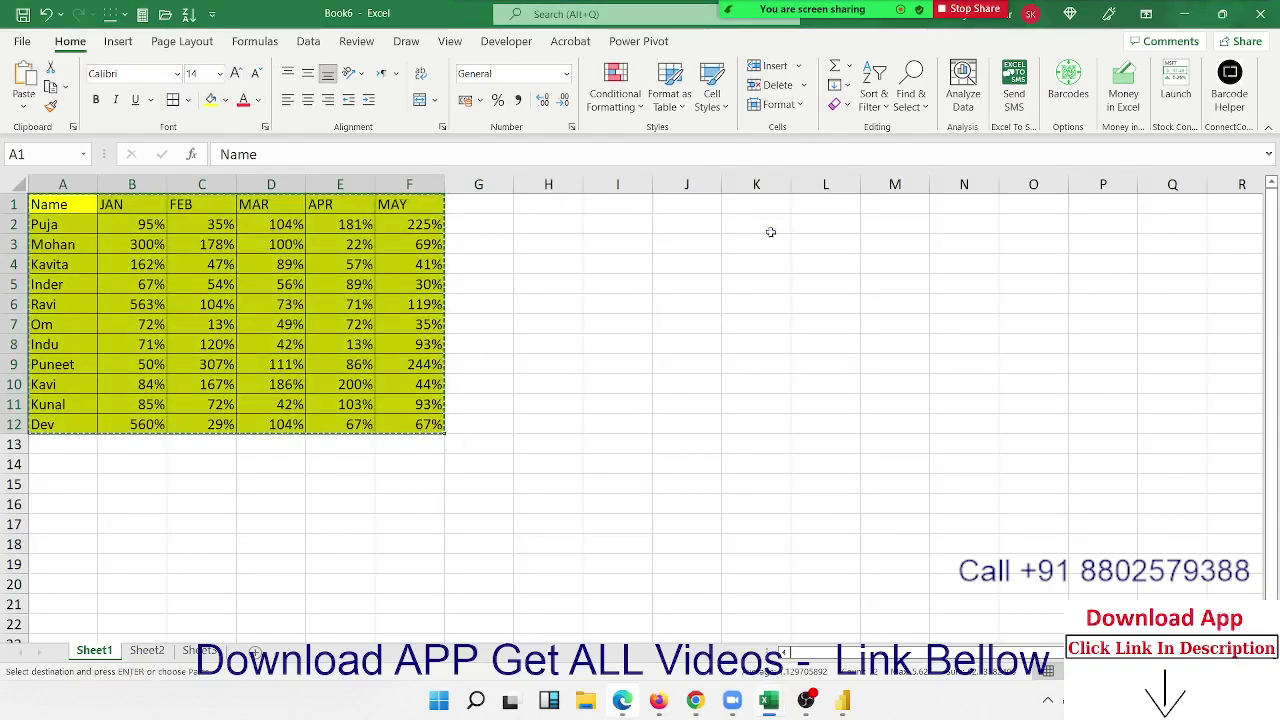
pyautogui.click(705, 208)
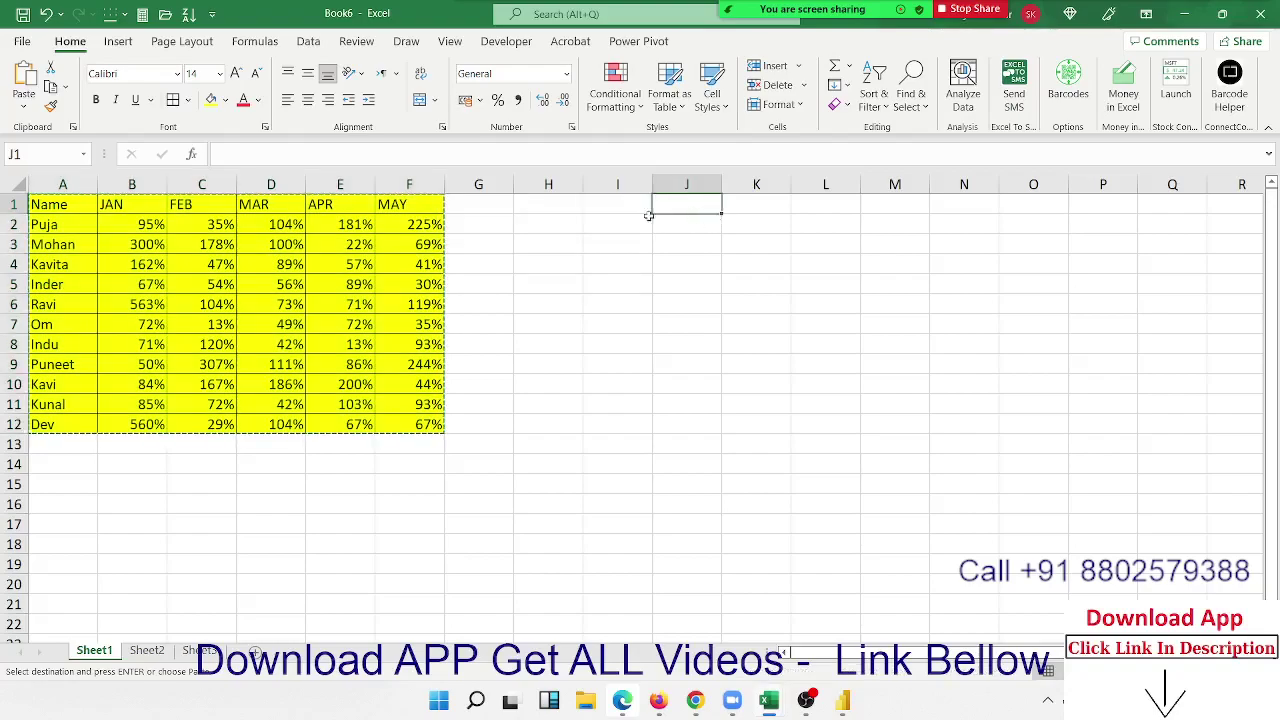
pyautogui.click(24, 106)
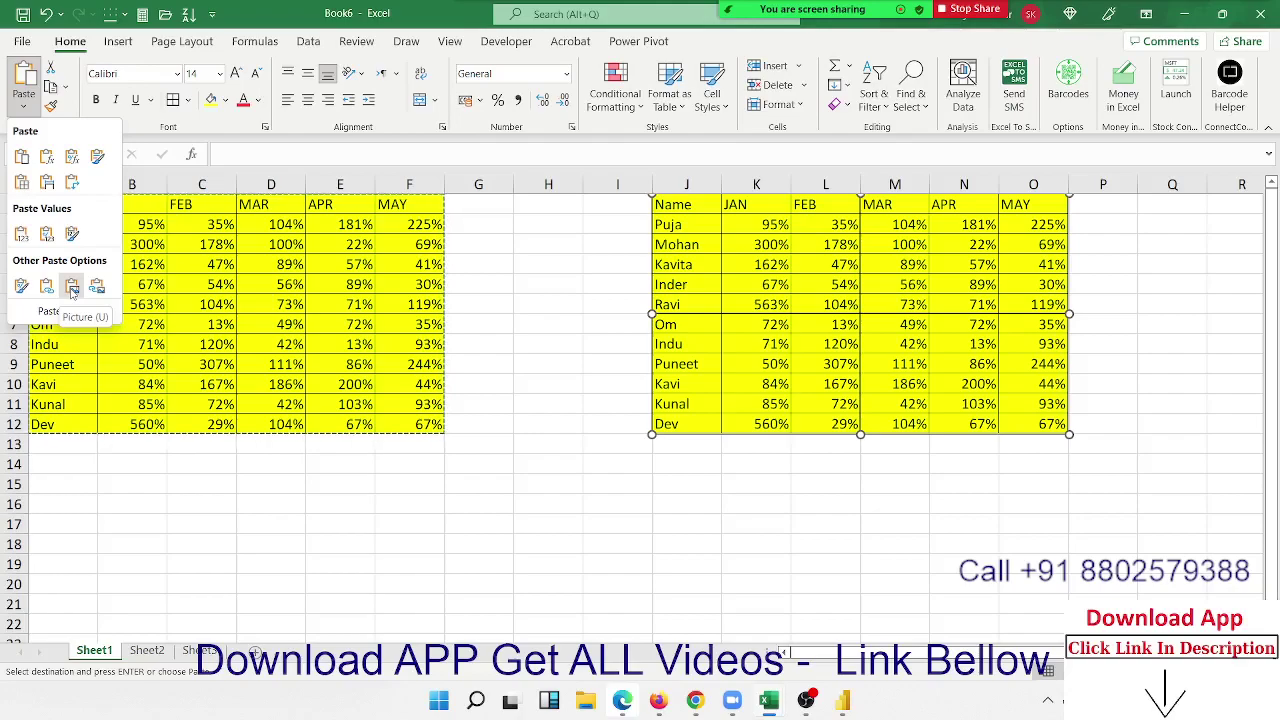
pyautogui.click(72, 288)
# Step: Shrink the picture and place it beside the table near columns K–N, undoing a trial rotation
pyautogui.moveTo(695, 246); pyautogui.dragTo(663, 321)
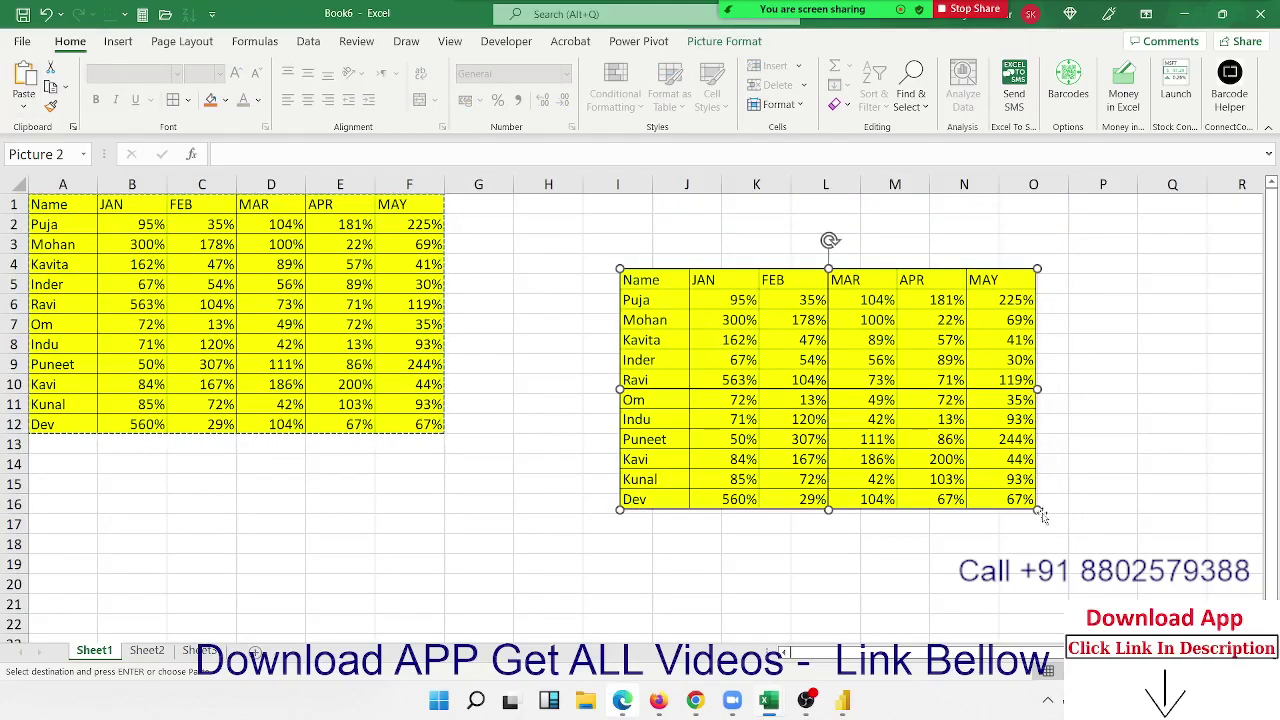
pyautogui.moveTo(1037, 509); pyautogui.dragTo(853, 402)
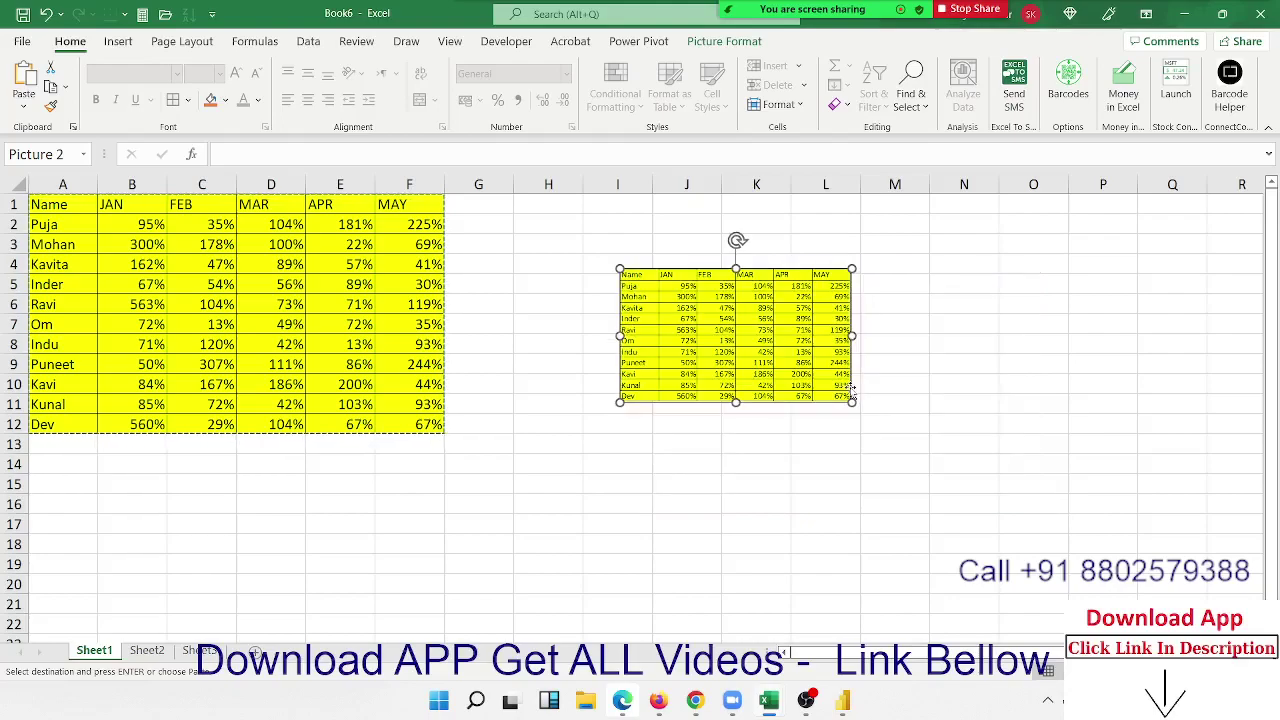
pyautogui.moveTo(778, 308); pyautogui.dragTo(809, 322)
pyautogui.moveTo(776, 258)
pyautogui.mouseDown()
pyautogui.moveTo(828, 262)
pyautogui.moveTo(804, 262)
pyautogui.mouseUp()
pyautogui.click(770, 313)
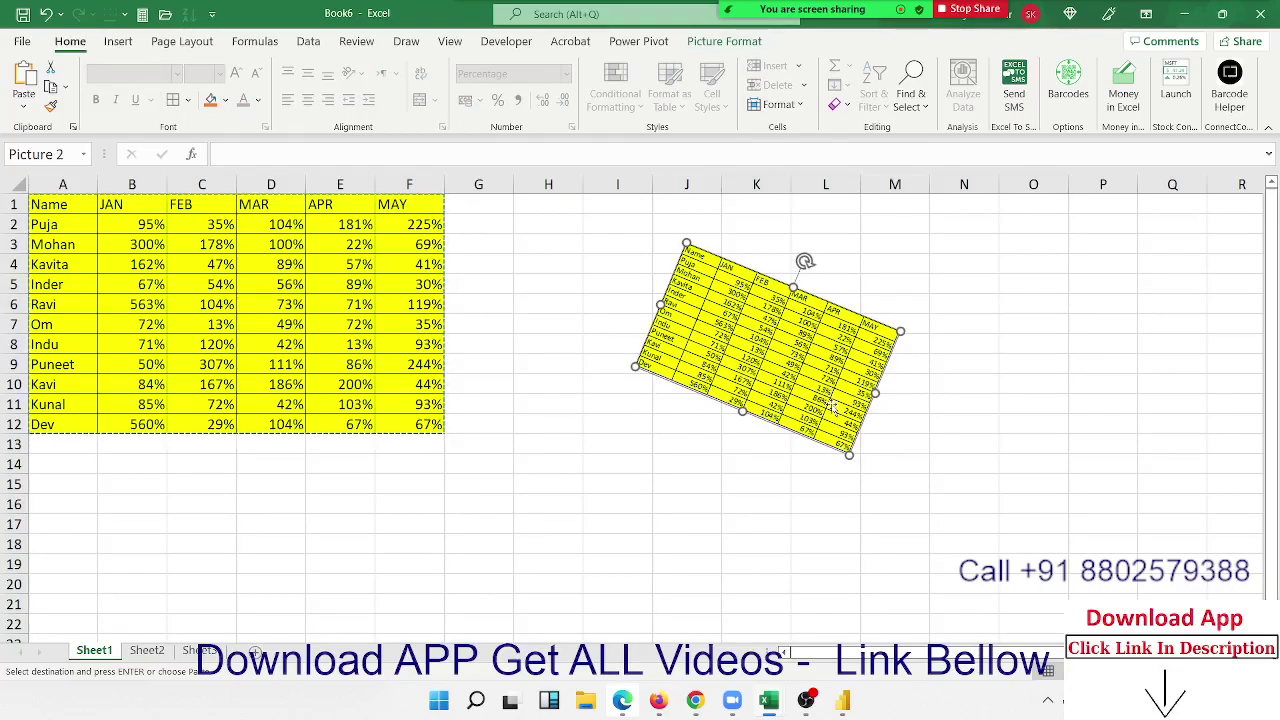
pyautogui.hotkey('ctrl', 'z')
pyautogui.hotkey('ctrl', 'z')
pyautogui.hotkey('ctrl', 'z')
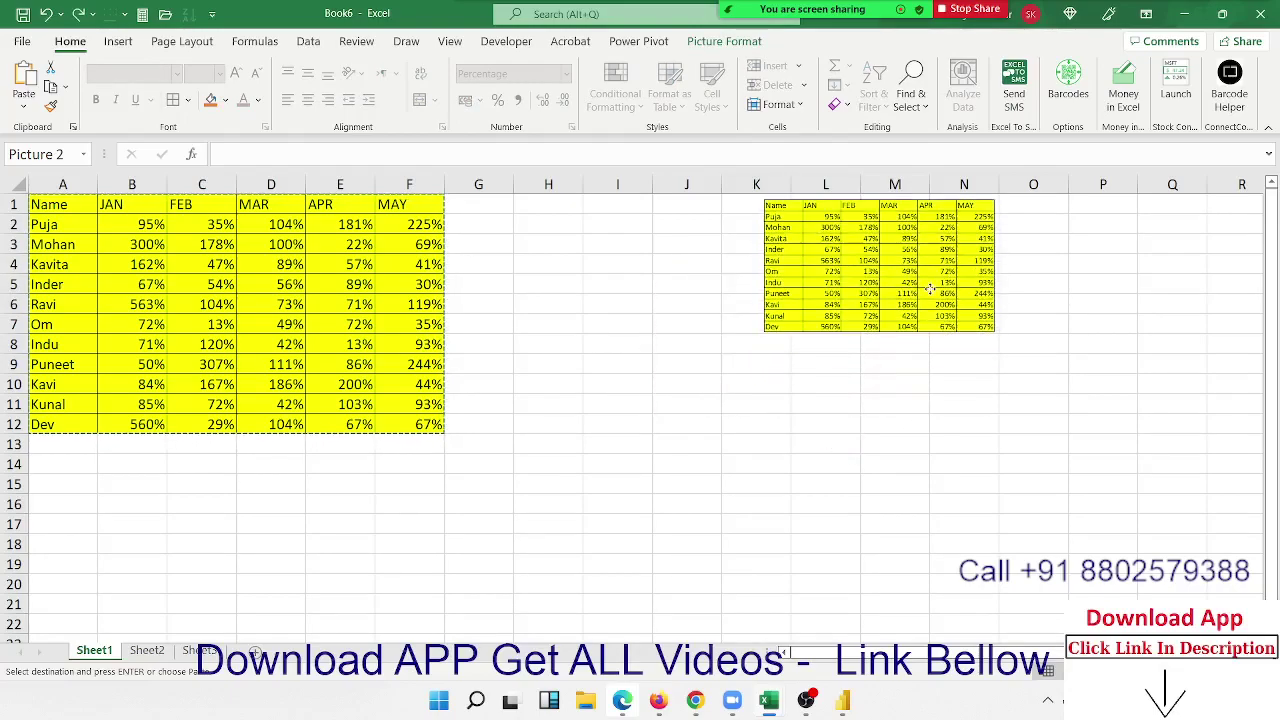
pyautogui.click(734, 361)
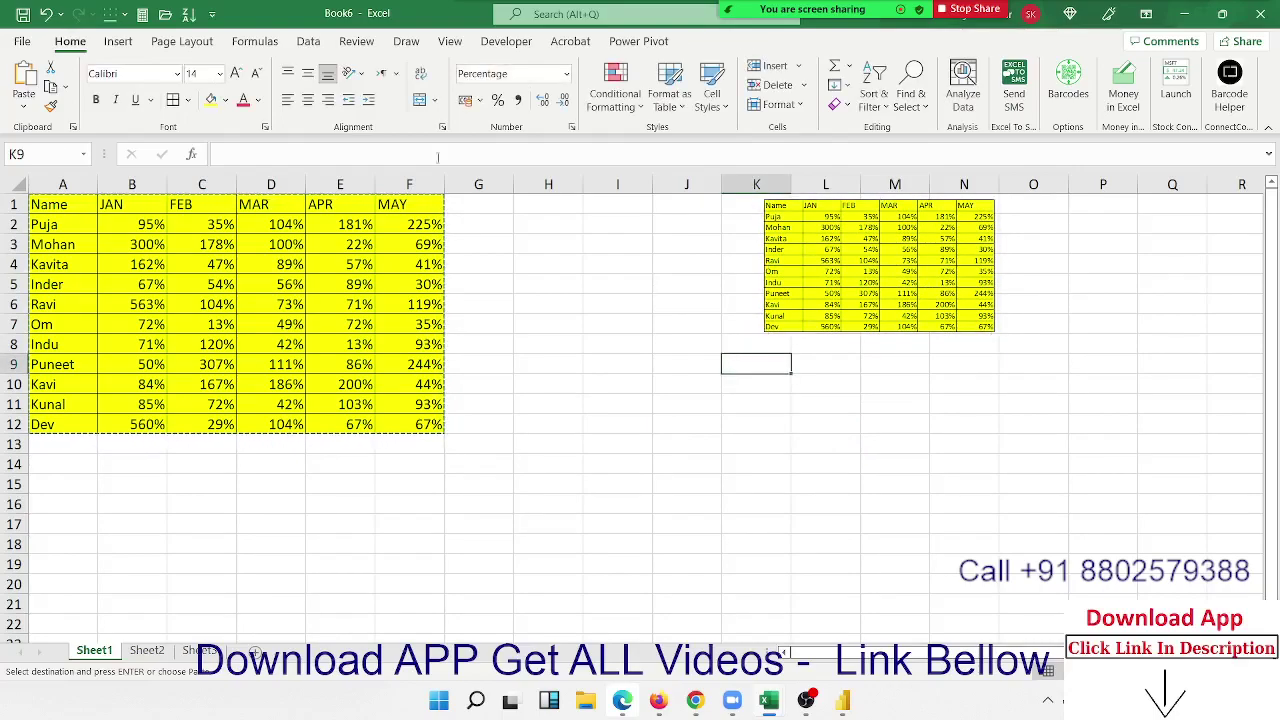
# Step: Untick Gridlines View so the worksheet shows no gridlines
pyautogui.click(182, 41)
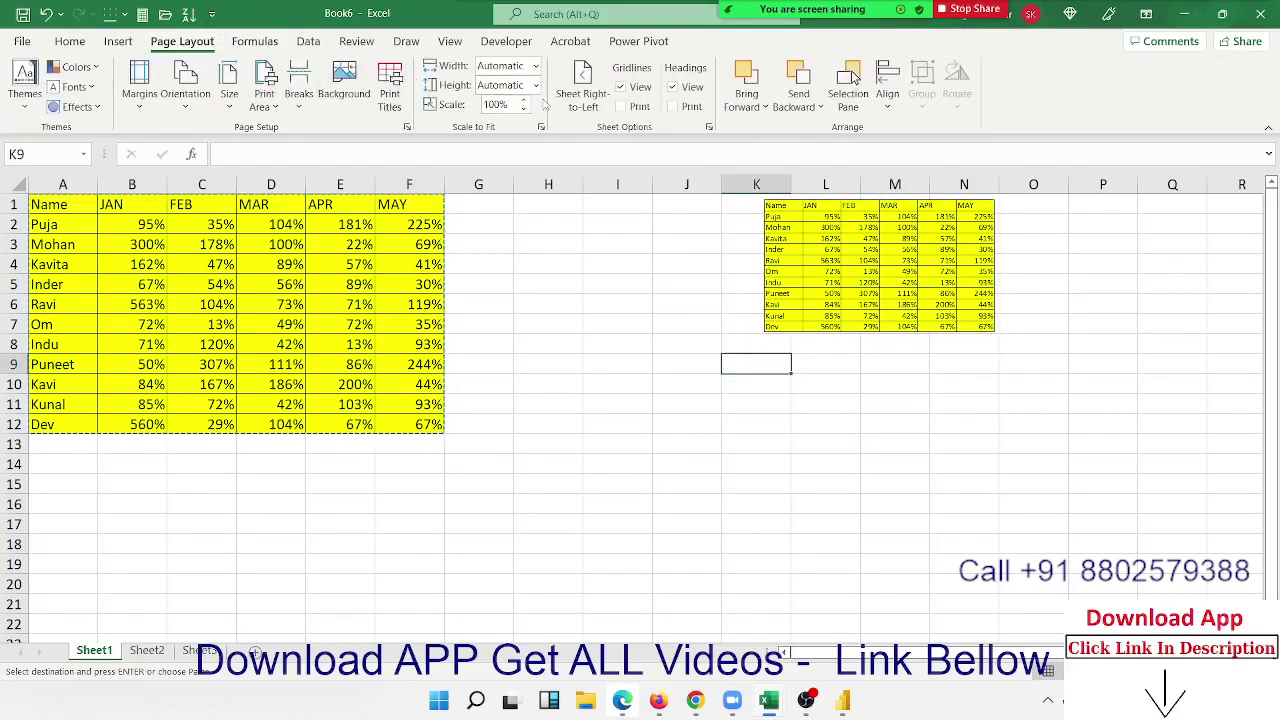
pyautogui.click(620, 87)
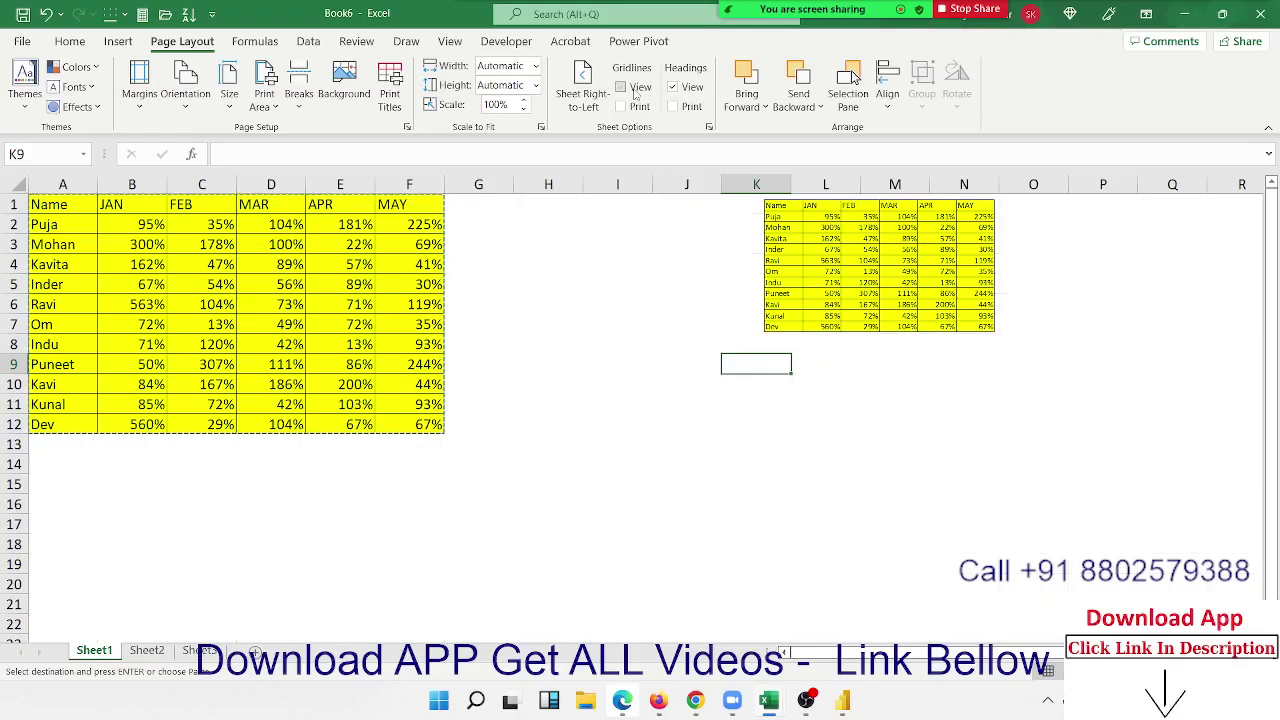
pyautogui.click(638, 305)
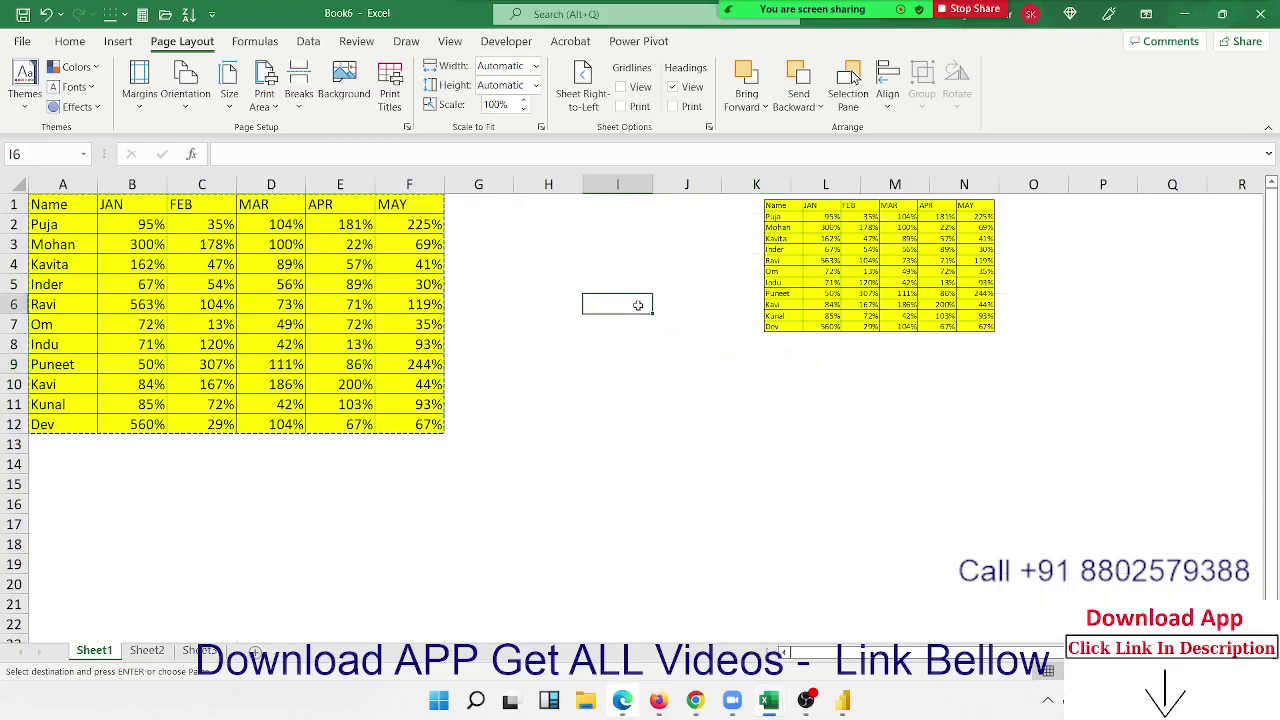
pyautogui.click(438, 344)
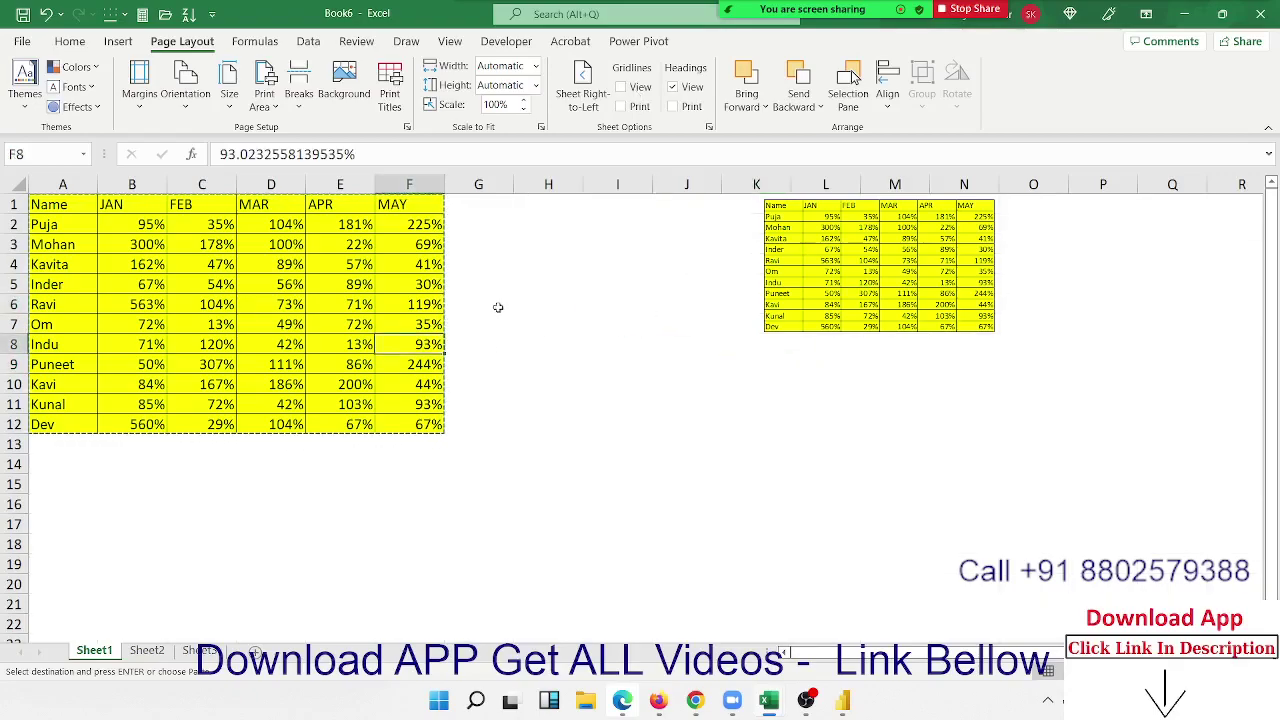
# Step: Narrow column F, then autofit it so MAY values like 225% display fully
pyautogui.moveTo(448, 188)
pyautogui.mouseDown()
pyautogui.moveTo(380, 188)
pyautogui.moveTo(426, 188)
pyautogui.moveTo(410, 192)
pyautogui.mouseUp()
pyautogui.click(398, 486)
pyautogui.moveTo(432, 487); pyautogui.dragTo(577, 489)
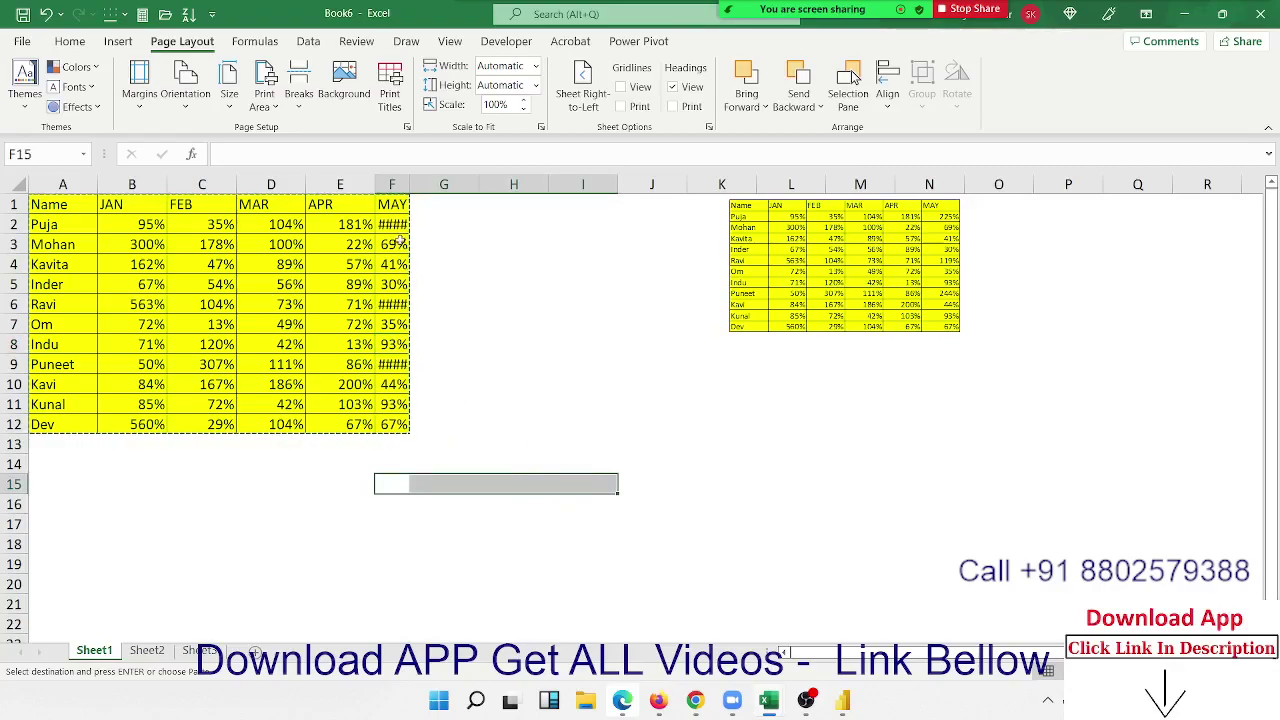
pyautogui.moveTo(393, 224); pyautogui.dragTo(393, 422)
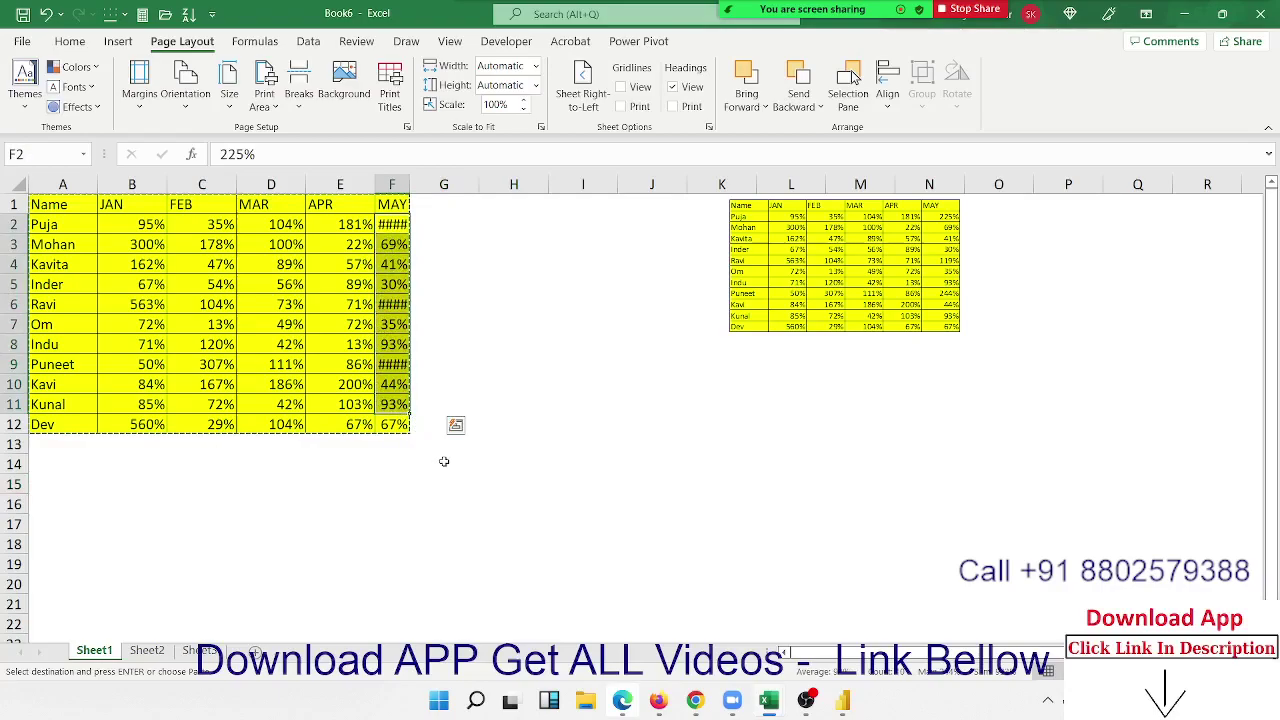
pyautogui.hotkey('alt', 'h')
pyautogui.press('o')
pyautogui.press('i')
pyautogui.click(596, 484)
# Step: Select the pasted picture twice, clicking back onto cells E6 and J13 to deselect it
pyautogui.click(849, 320)
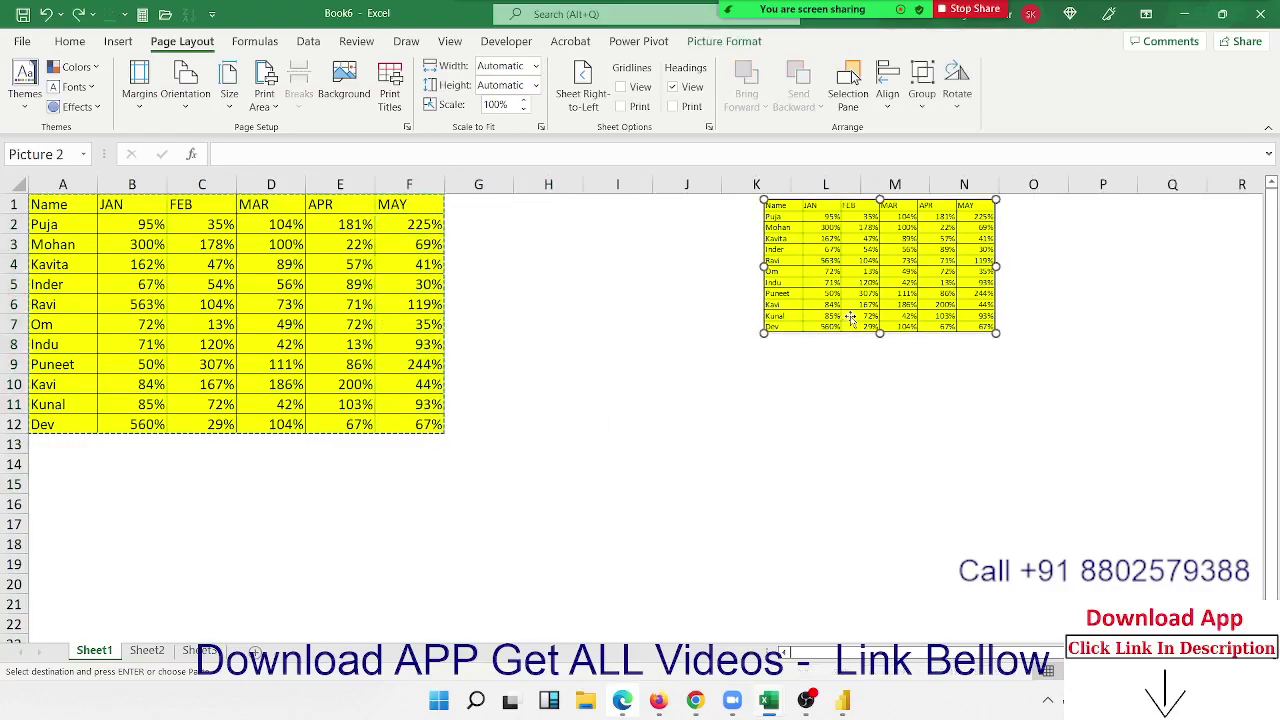
pyautogui.click(373, 300)
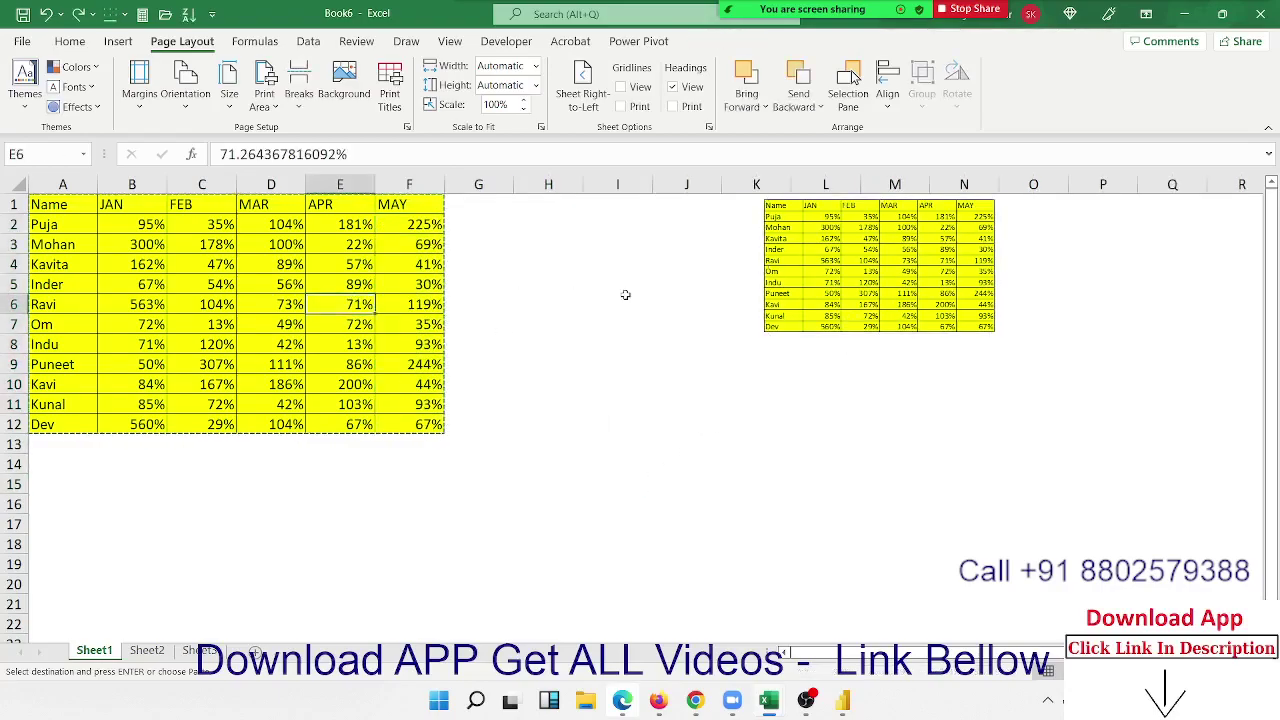
pyautogui.click(757, 292)
pyautogui.click(779, 296)
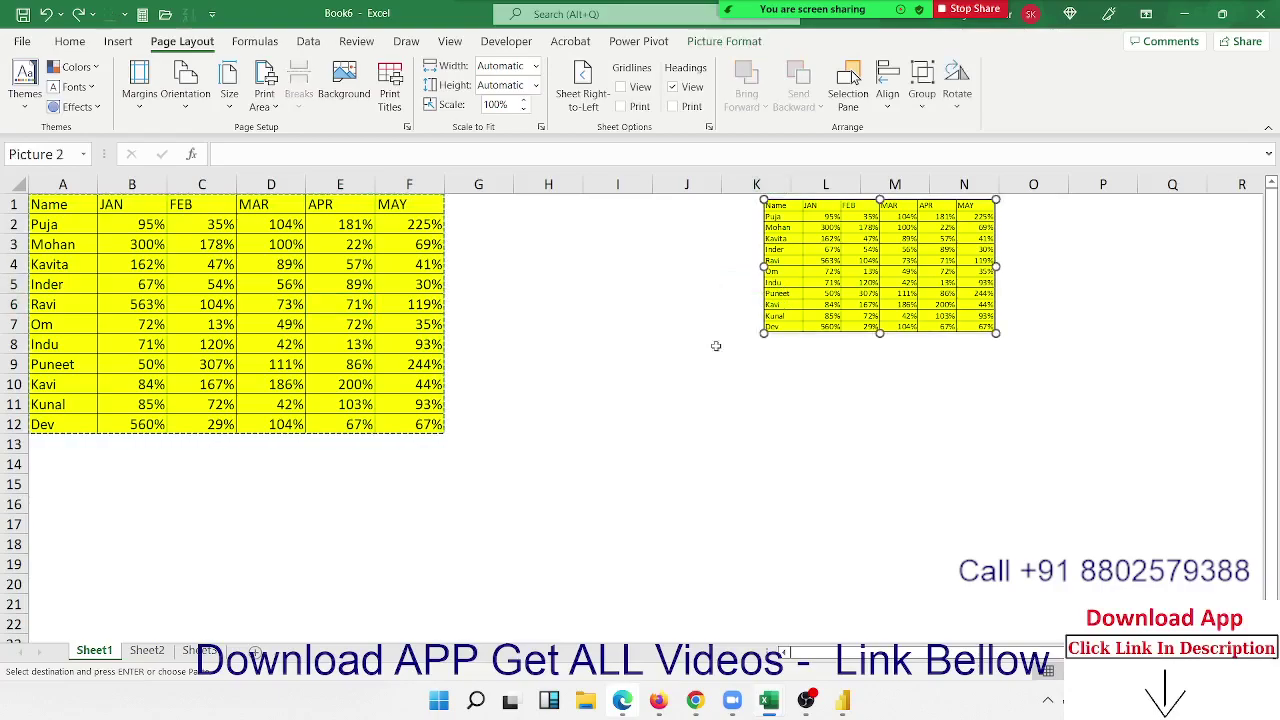
pyautogui.click(656, 447)
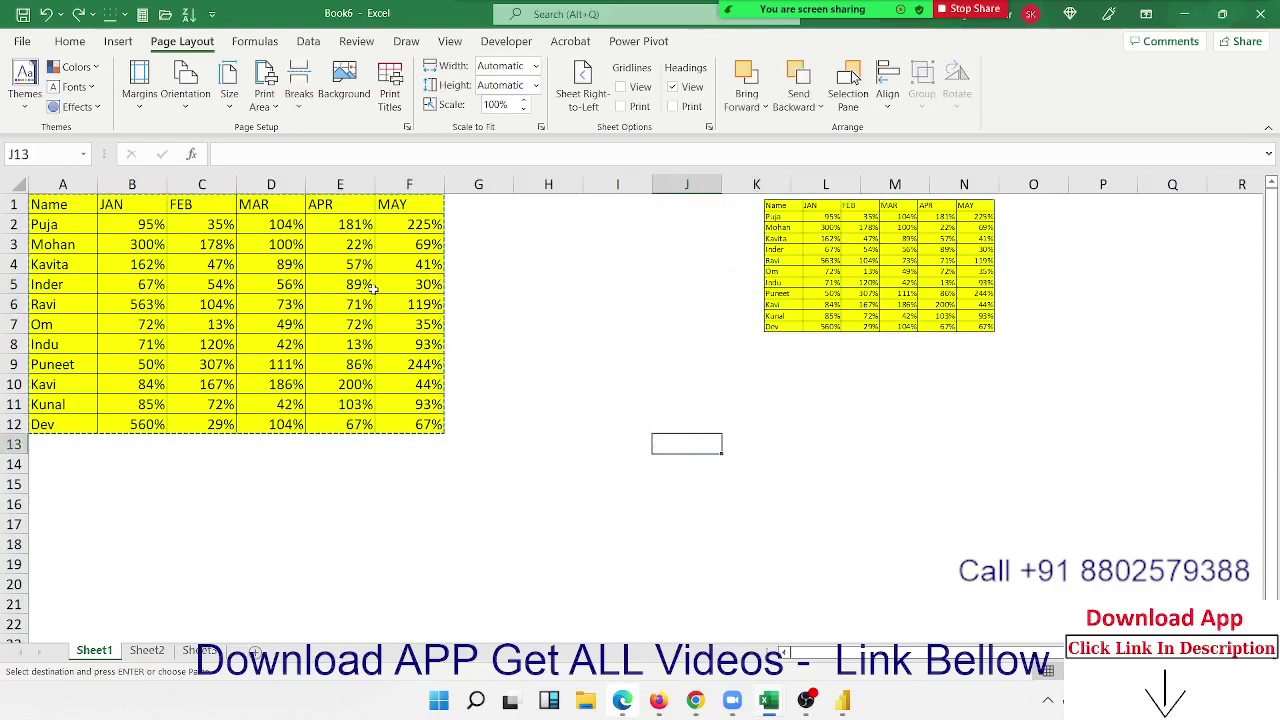
# Step: Enter 30 in B3 so Mohan's JAN reads 30%, then delete the pasted table picture
pyautogui.click(127, 208)
pyautogui.moveTo(127, 228); pyautogui.dragTo(250, 300)
pyautogui.click(147, 244)
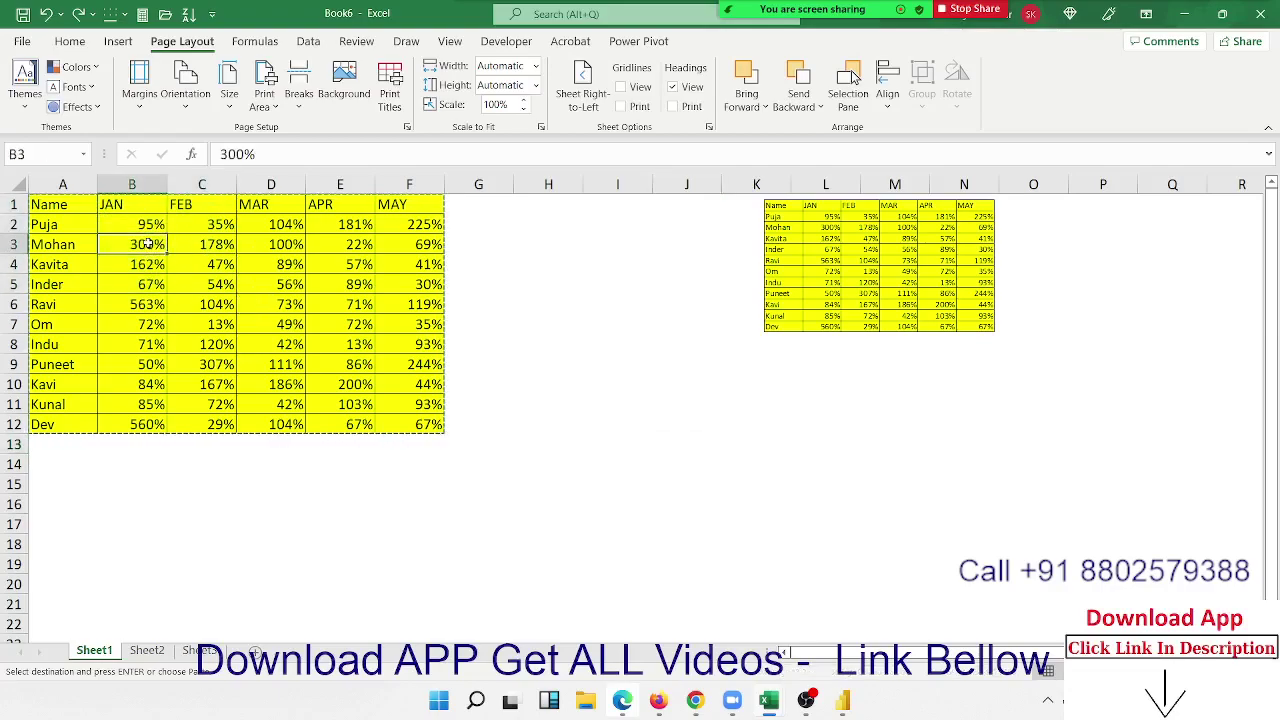
pyautogui.write('30')
pyautogui.press('Return')
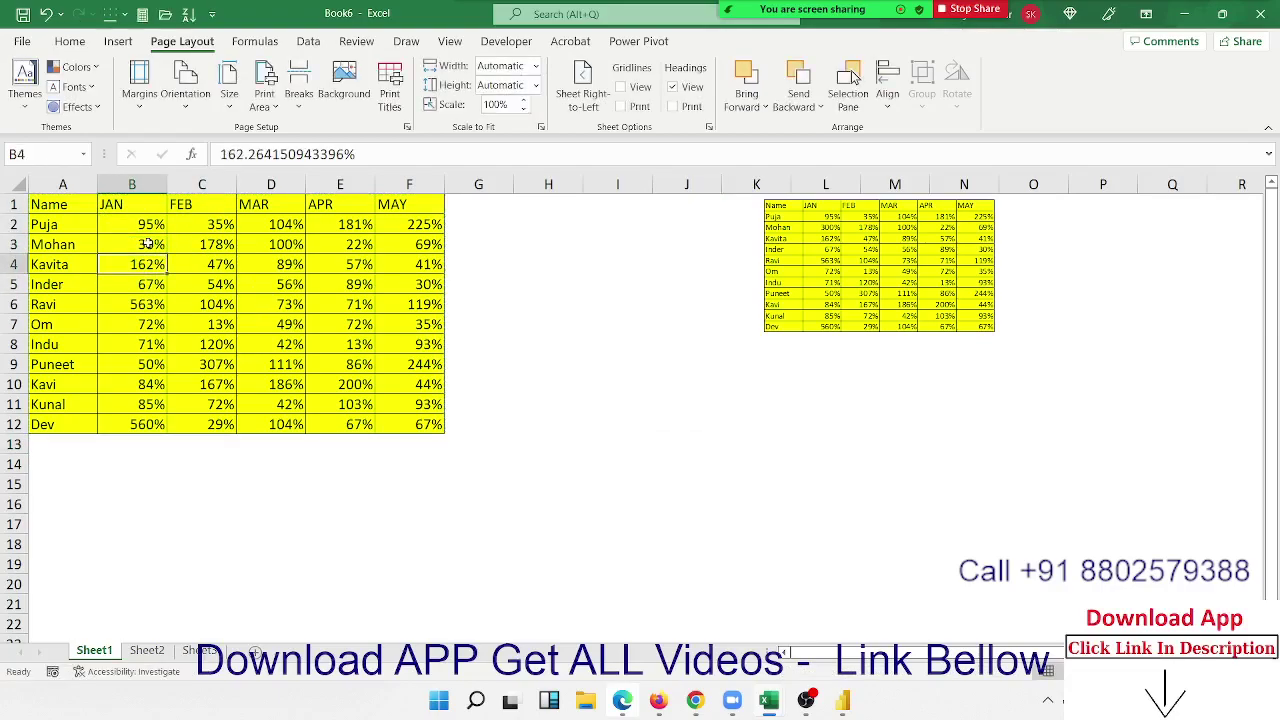
pyautogui.click(149, 244)
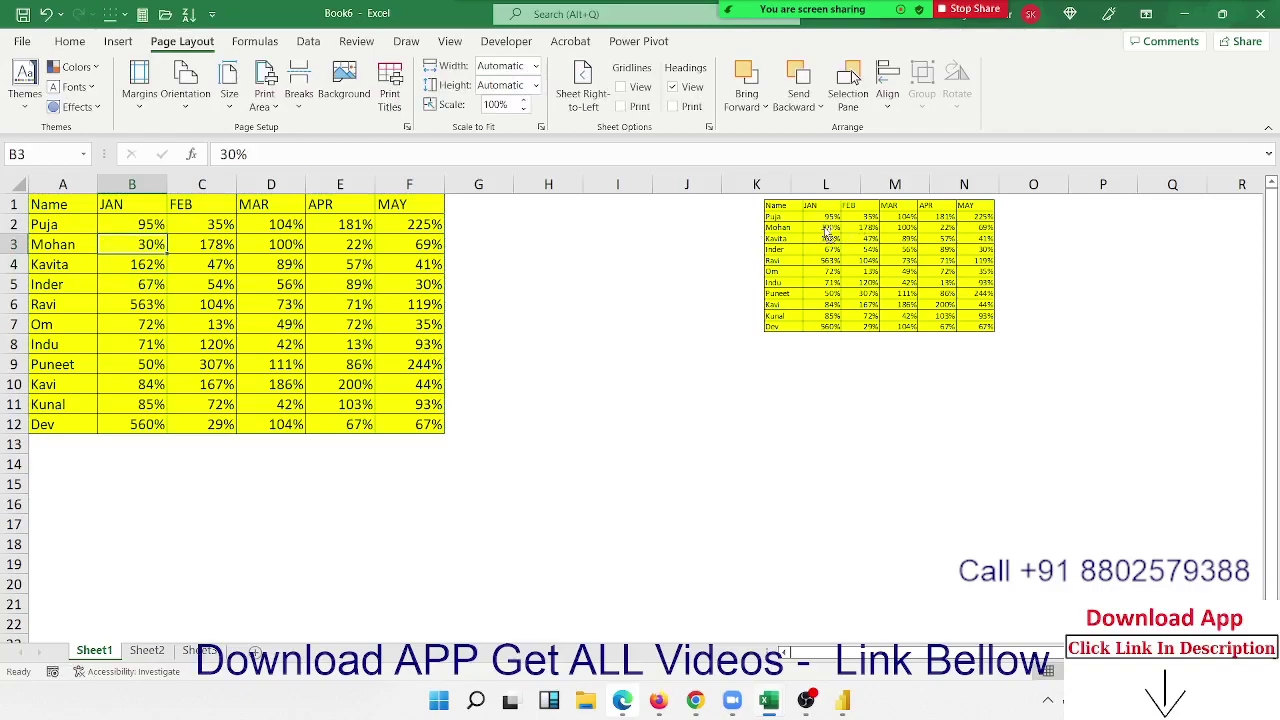
pyautogui.click(849, 288)
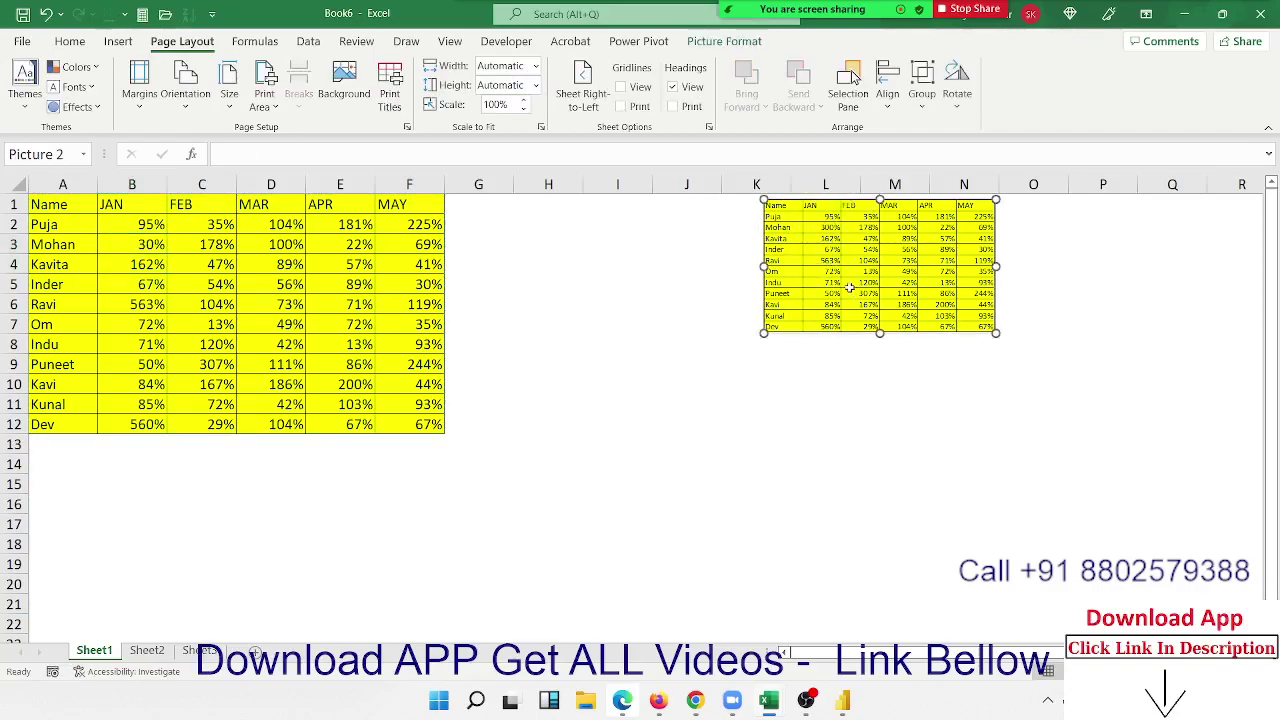
pyautogui.press('Delete')
# Step: Select the whole sales table A1:F12 and copy it
pyautogui.click(339, 282)
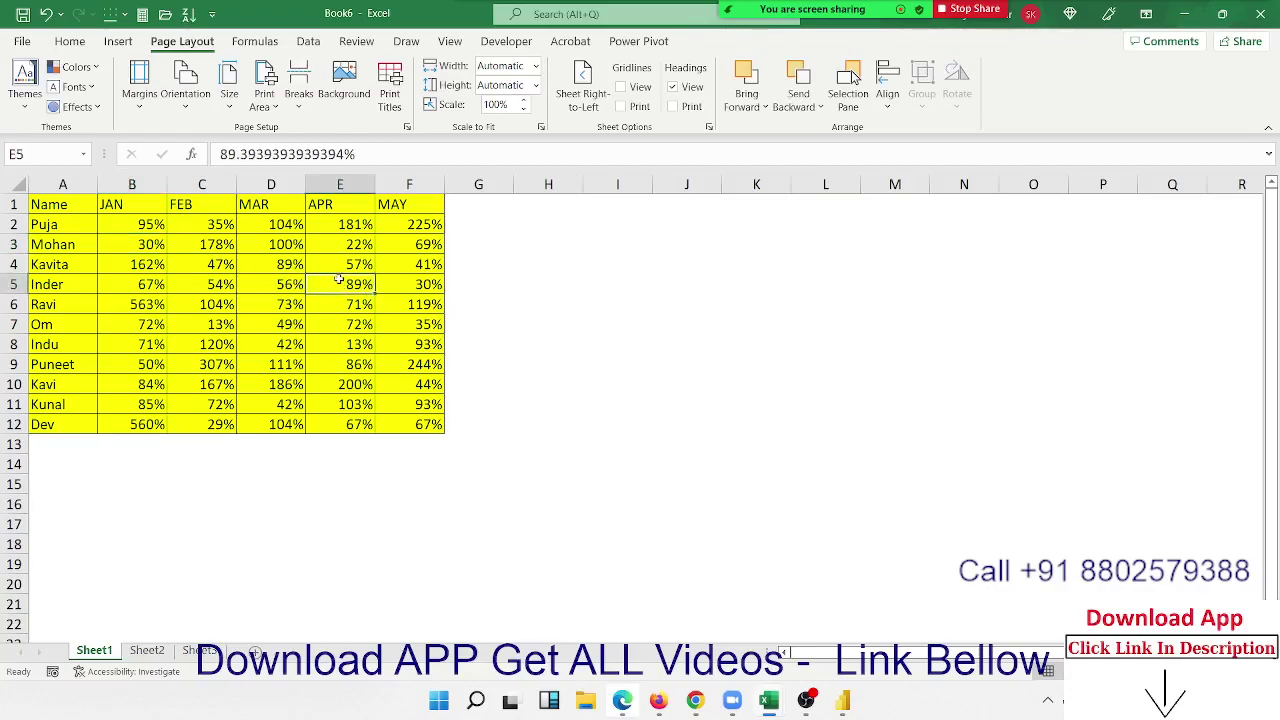
pyautogui.hotkey('ctrl', 'Home')
pyautogui.hotkey('ctrl', 'shift', 'Right')
pyautogui.hotkey('ctrl', 'shift', 'Down')
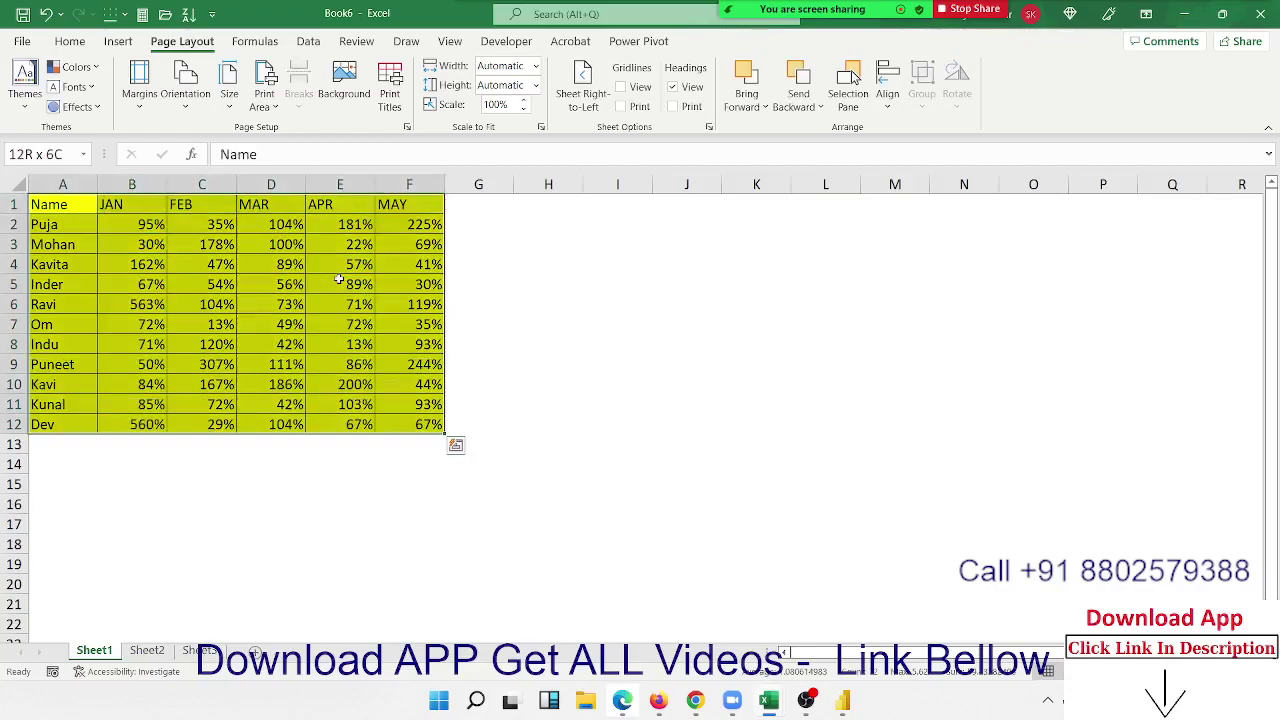
pyautogui.hotkey('ctrl', 'c')
# Step: Paste it at J2 as a Linked Picture and shrink it to about 9 by 5 cm
pyautogui.click(662, 224)
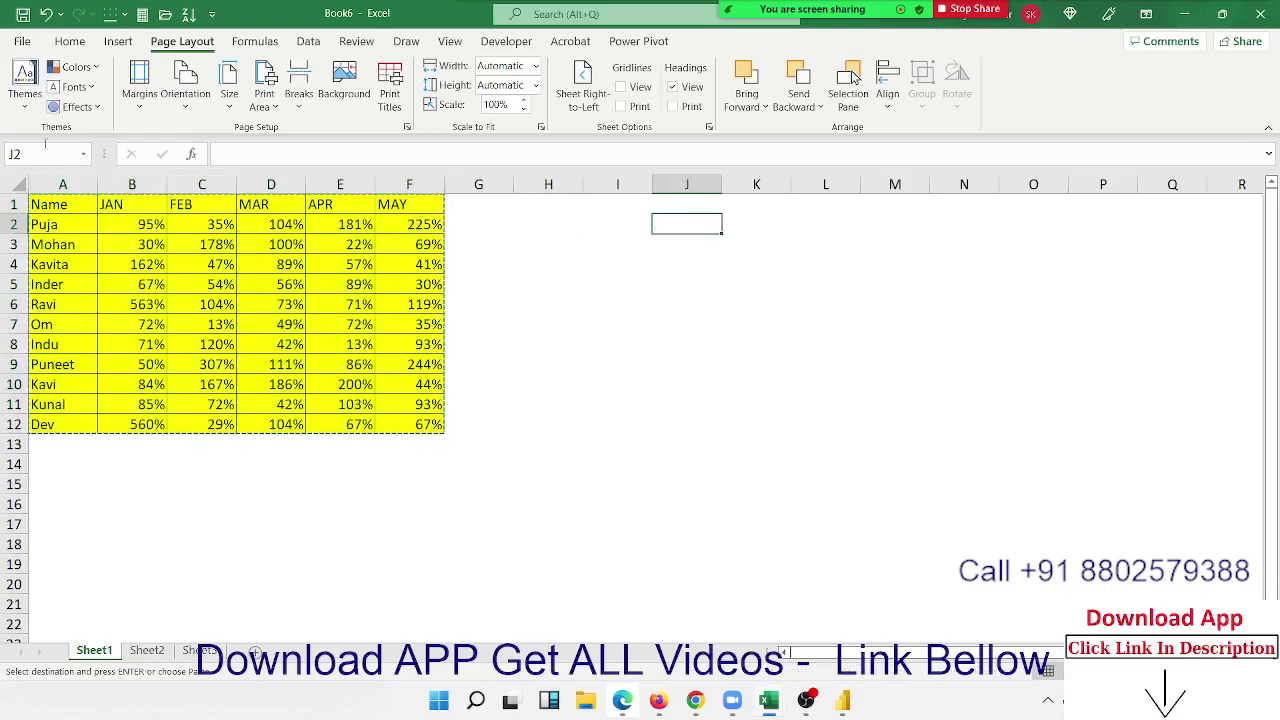
pyautogui.click(70, 41)
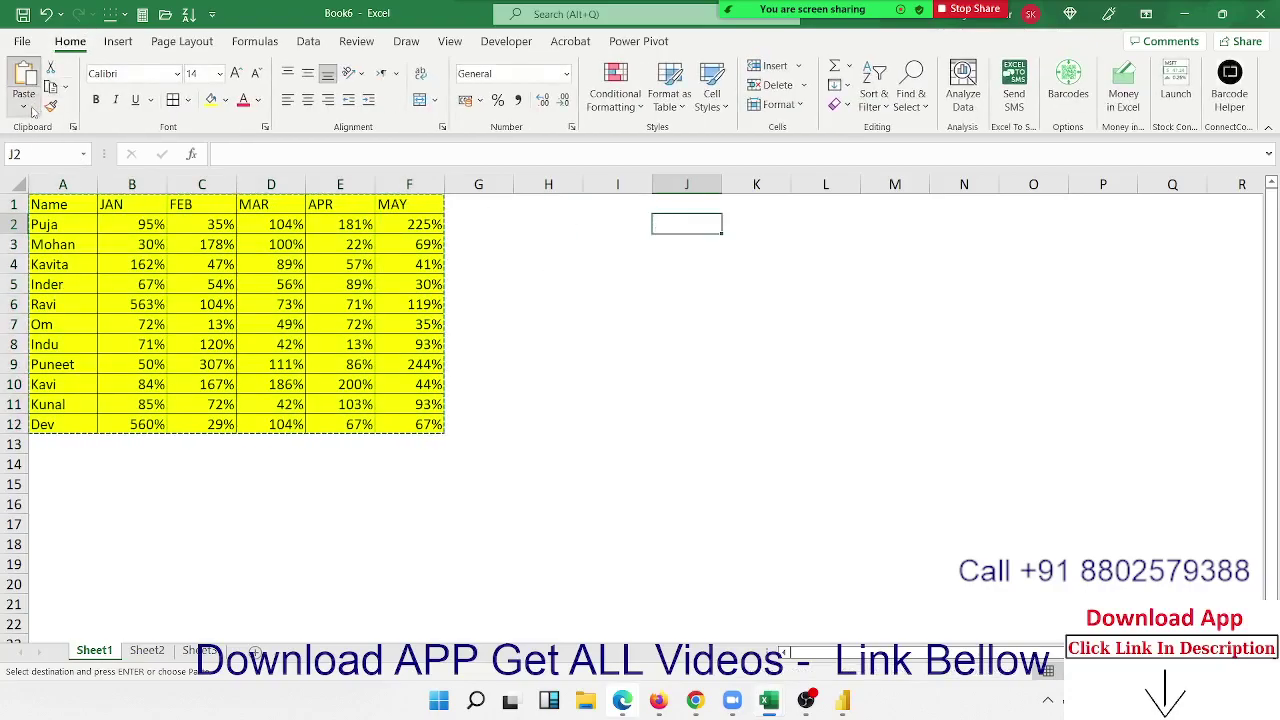
pyautogui.click(24, 106)
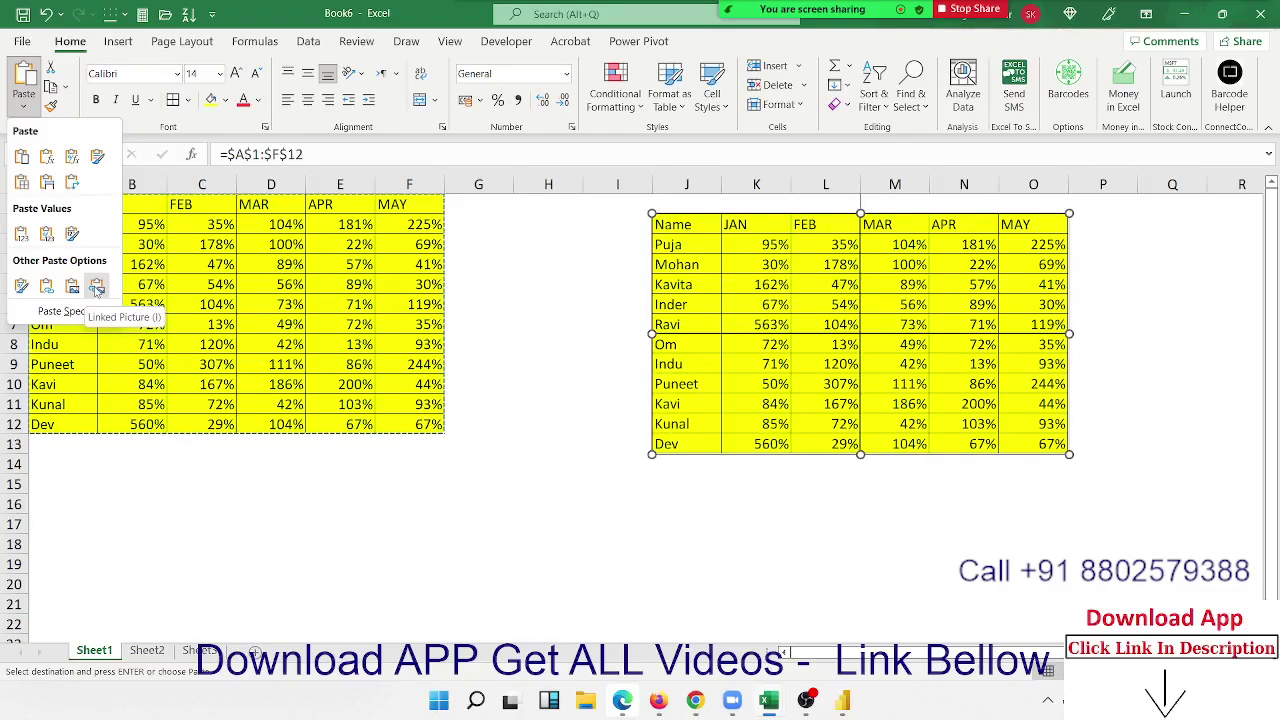
pyautogui.click(97, 288)
pyautogui.click(878, 585)
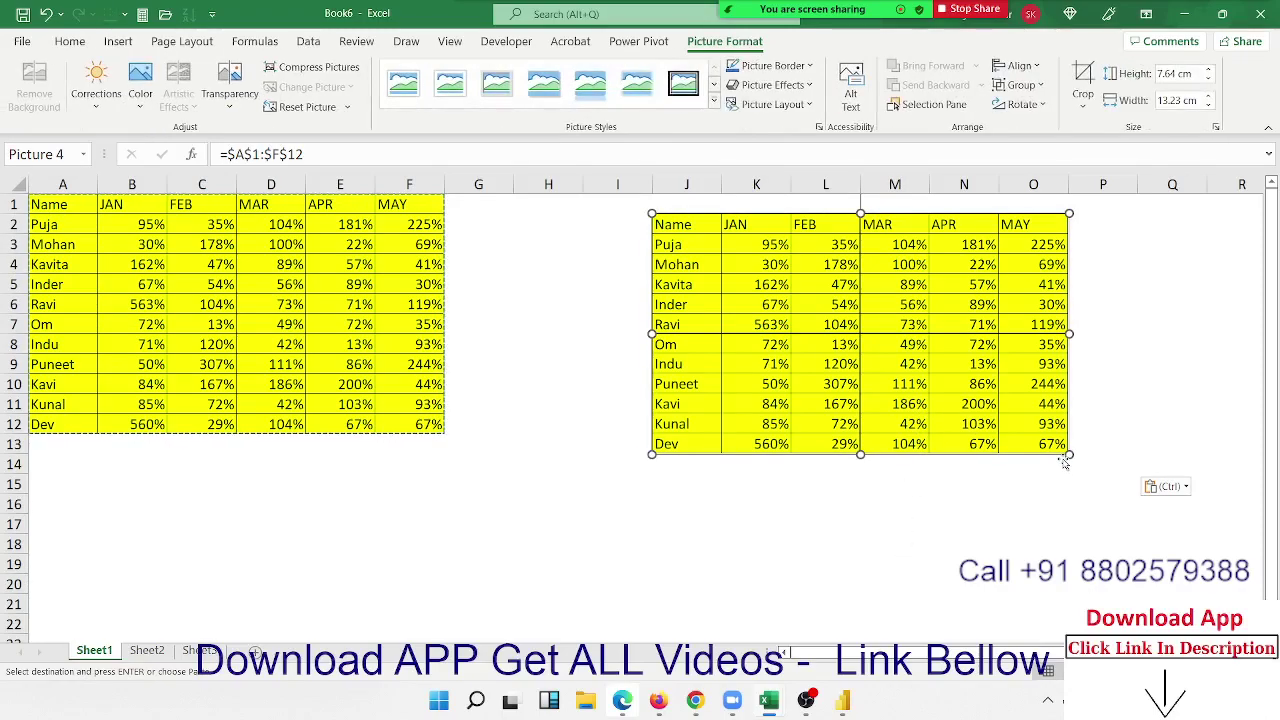
pyautogui.moveTo(1021, 448)
pyautogui.mouseDown()
pyautogui.moveTo(918, 383)
pyautogui.moveTo(940, 383)
pyautogui.mouseUp()
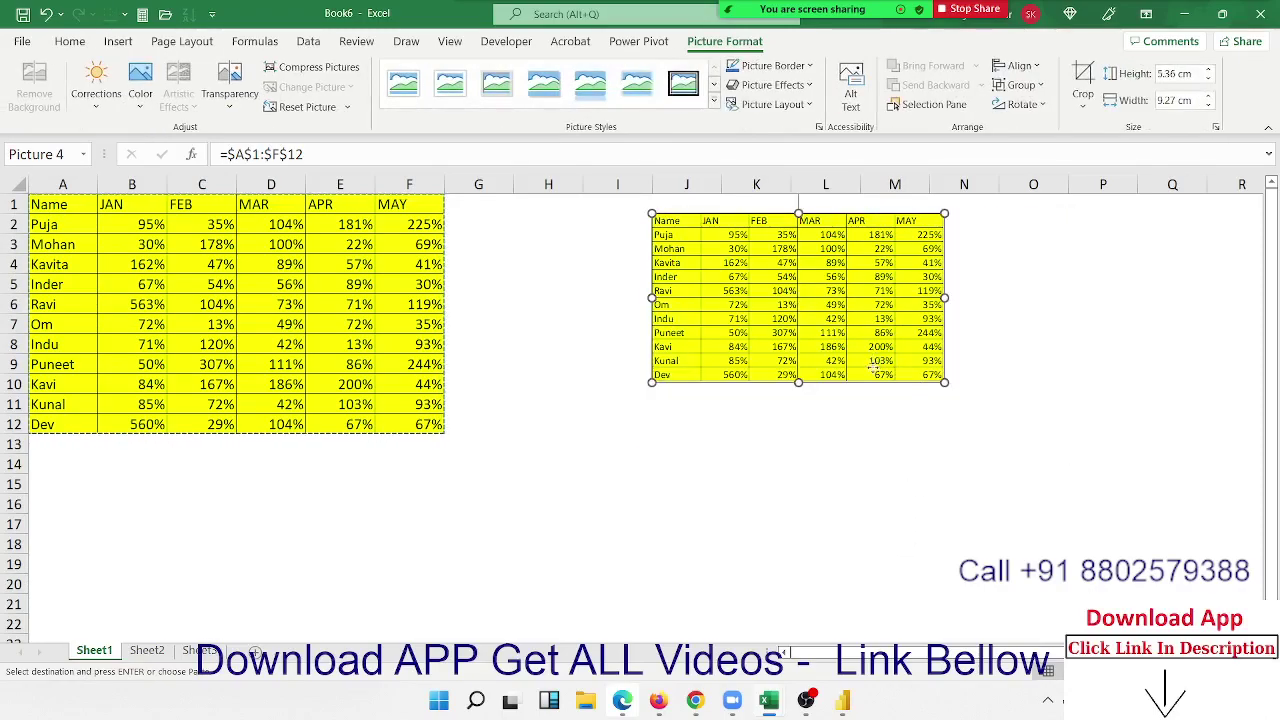
pyautogui.moveTo(800, 300); pyautogui.dragTo(862, 308)
# Step: Enter 16% for Kavita in B4 and 59% for Puja in B2, then select Kavita's row
pyautogui.click(678, 386)
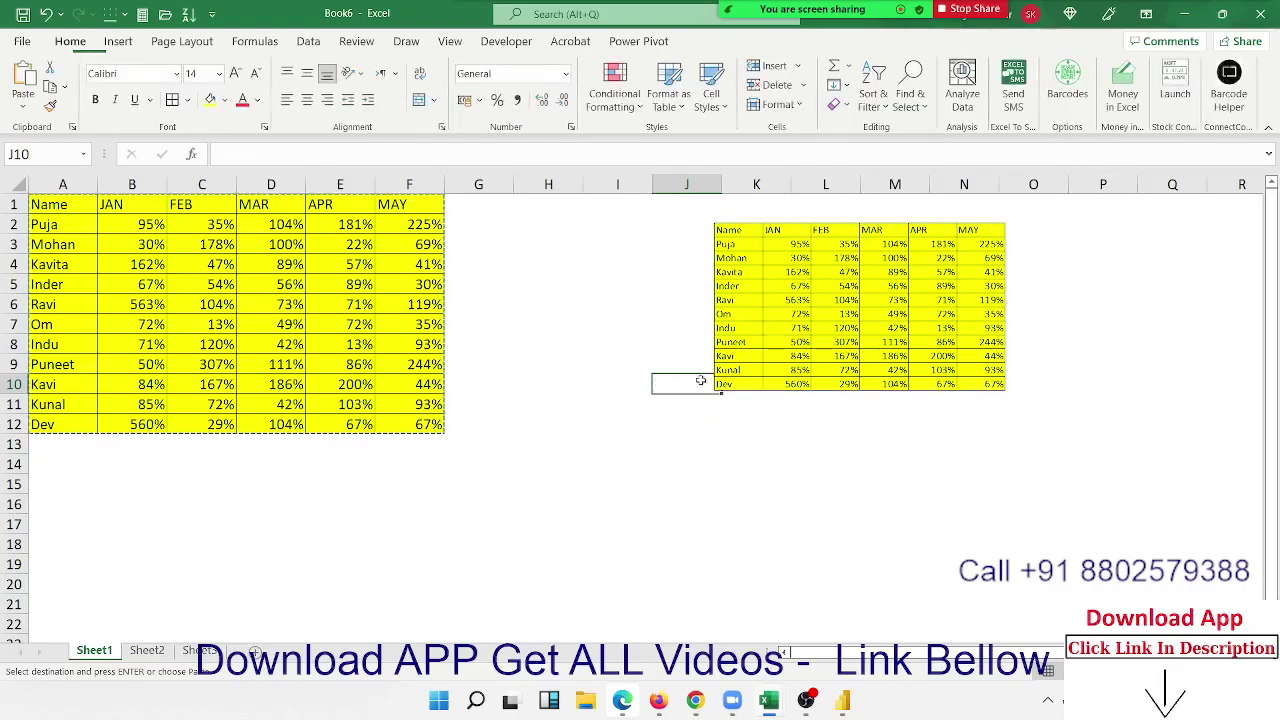
pyautogui.click(155, 264)
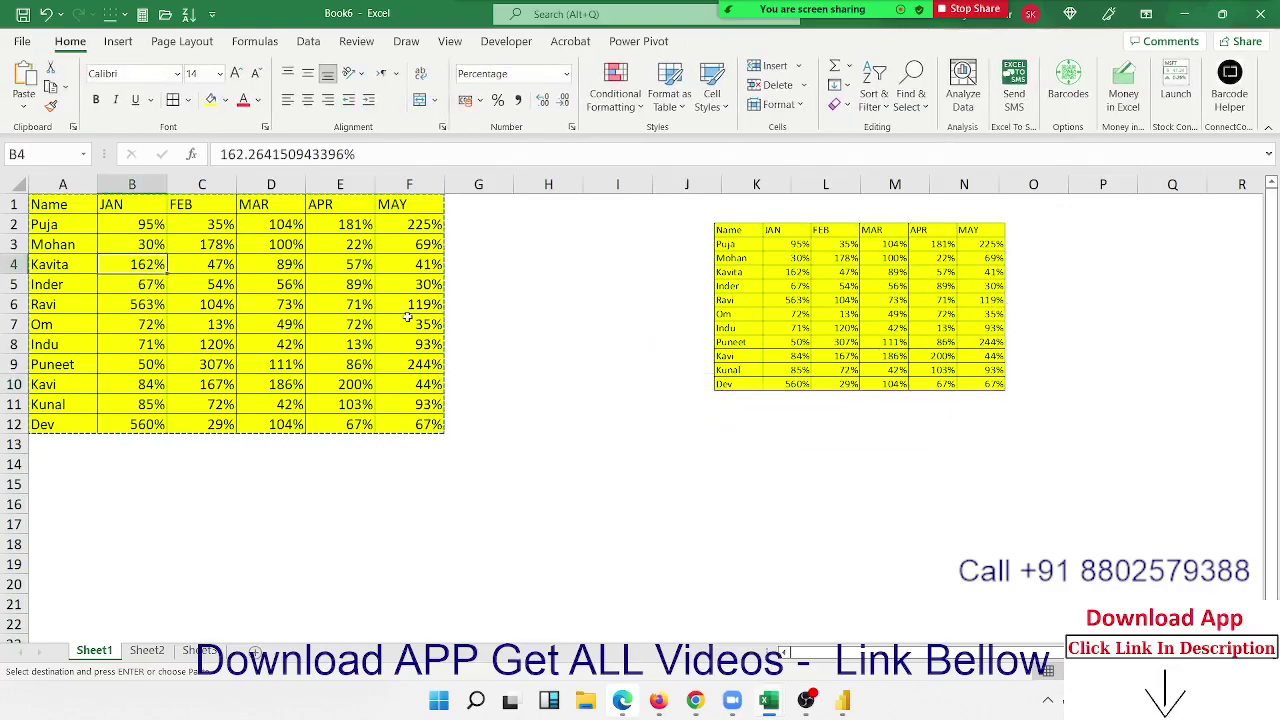
pyautogui.write('16')
pyautogui.press('Return')
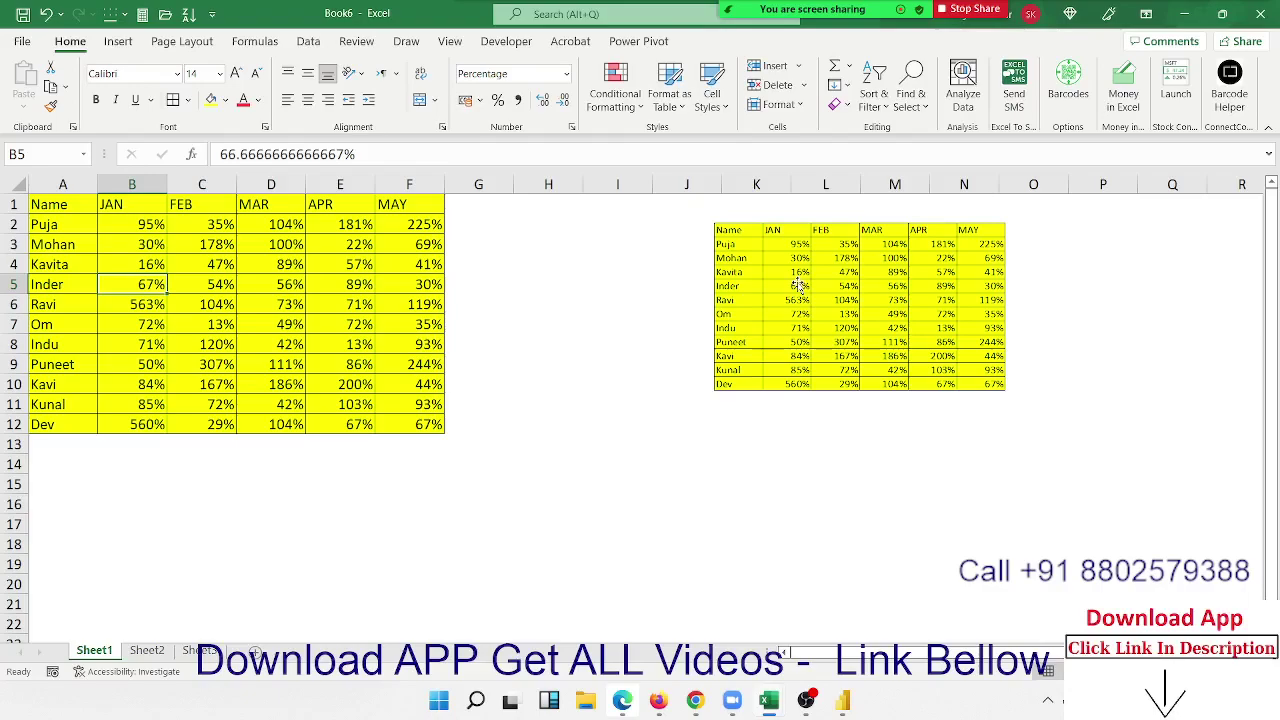
pyautogui.click(145, 222)
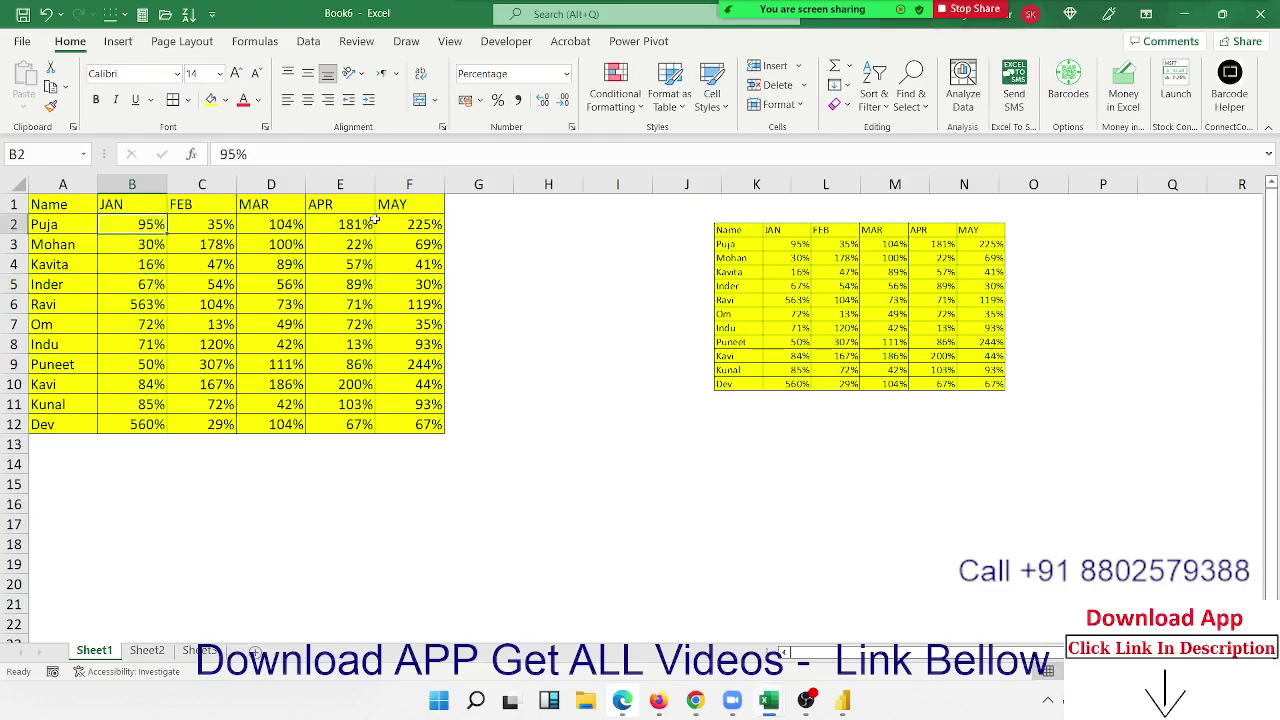
pyautogui.write('59')
pyautogui.press('Return')
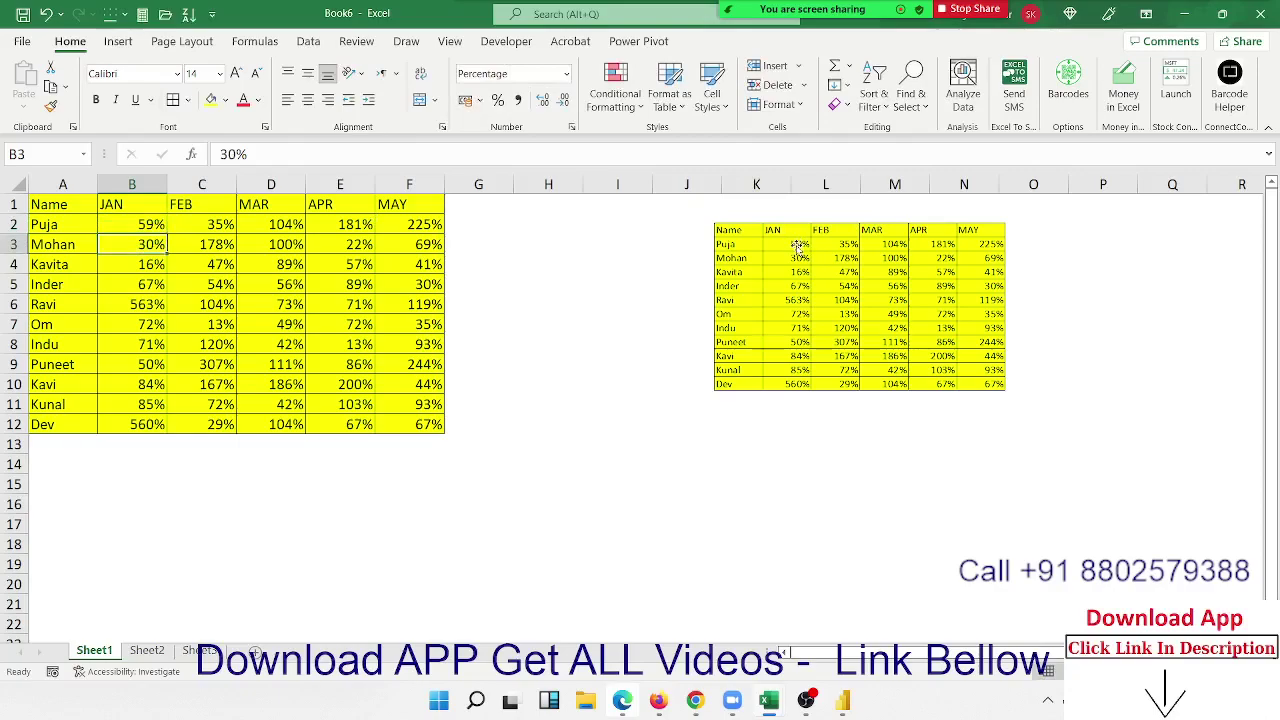
pyautogui.moveTo(57, 266)
pyautogui.mouseDown()
pyautogui.moveTo(285, 250)
pyautogui.moveTo(430, 265)
pyautogui.mouseUp()
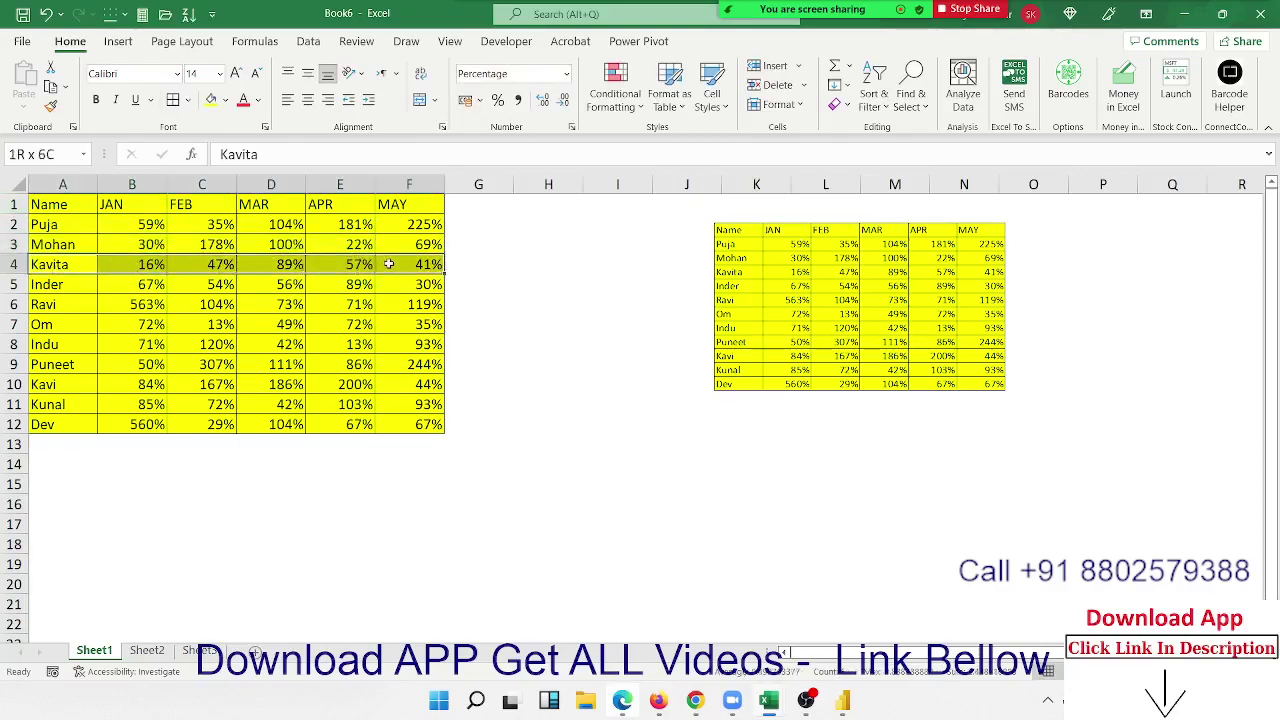
# Step: Fill Kavita's row A4:F4 and Kavi's row A10:F10 with green
pyautogui.click(225, 100)
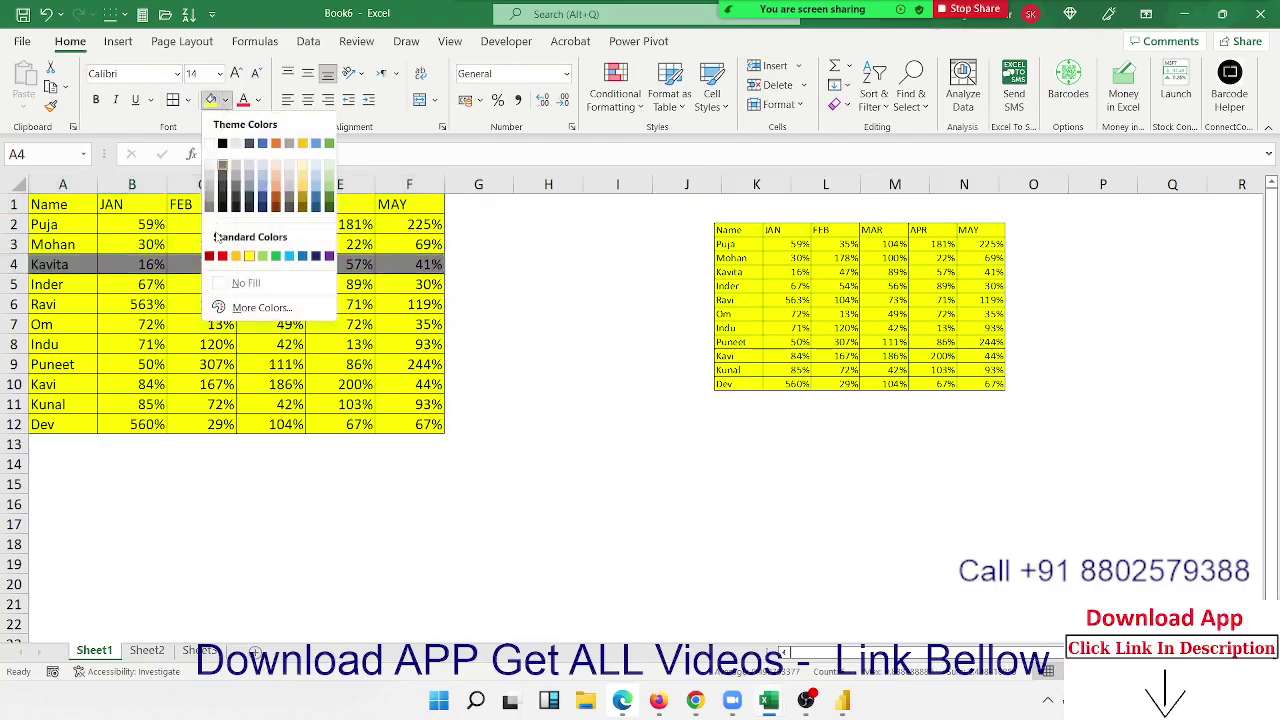
pyautogui.click(262, 256)
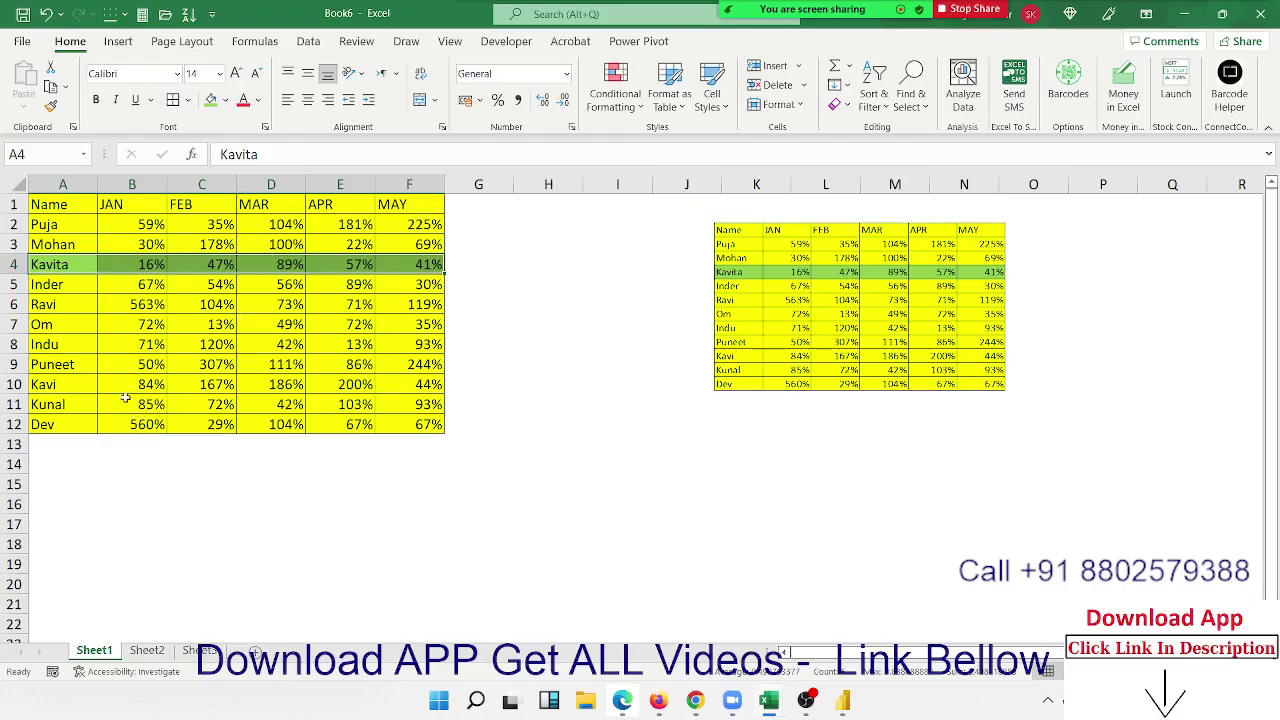
pyautogui.moveTo(90, 388); pyautogui.dragTo(435, 390)
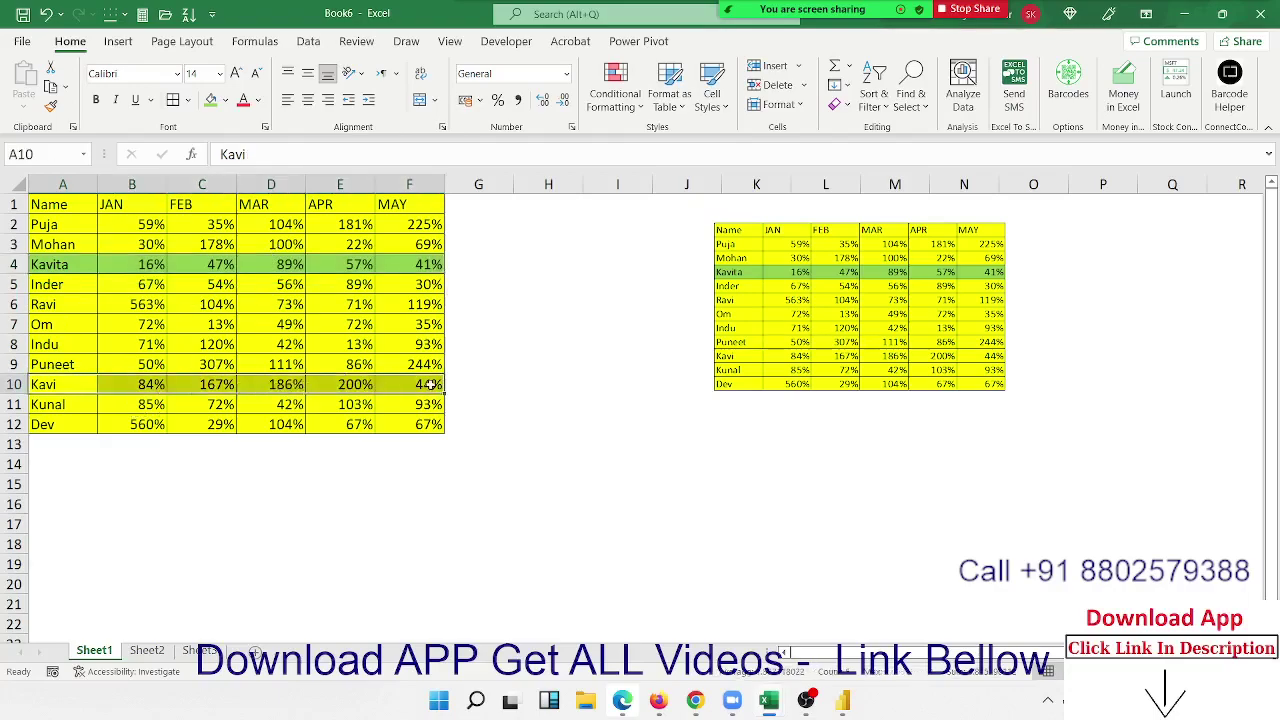
pyautogui.click(211, 97)
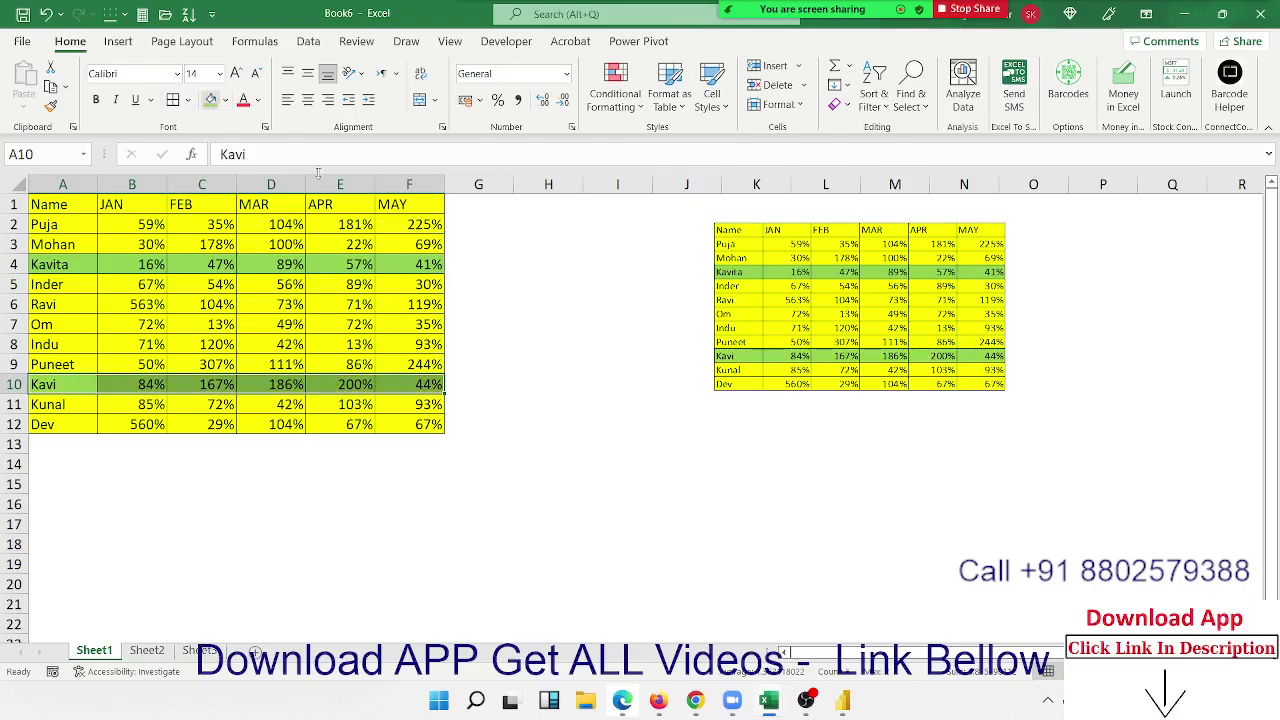
pyautogui.click(690, 382)
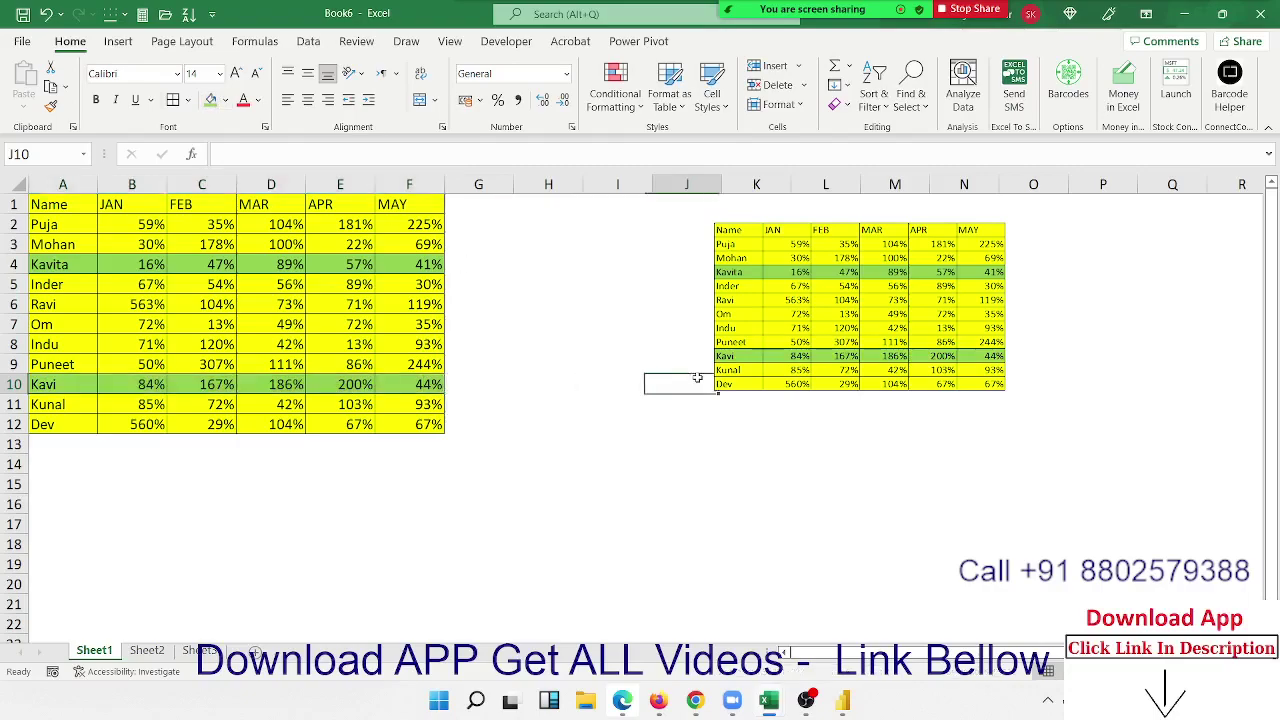
pyautogui.click(553, 487)
# Step: Switch to Sheet2 and fill cell E9 green
pyautogui.click(147, 651)
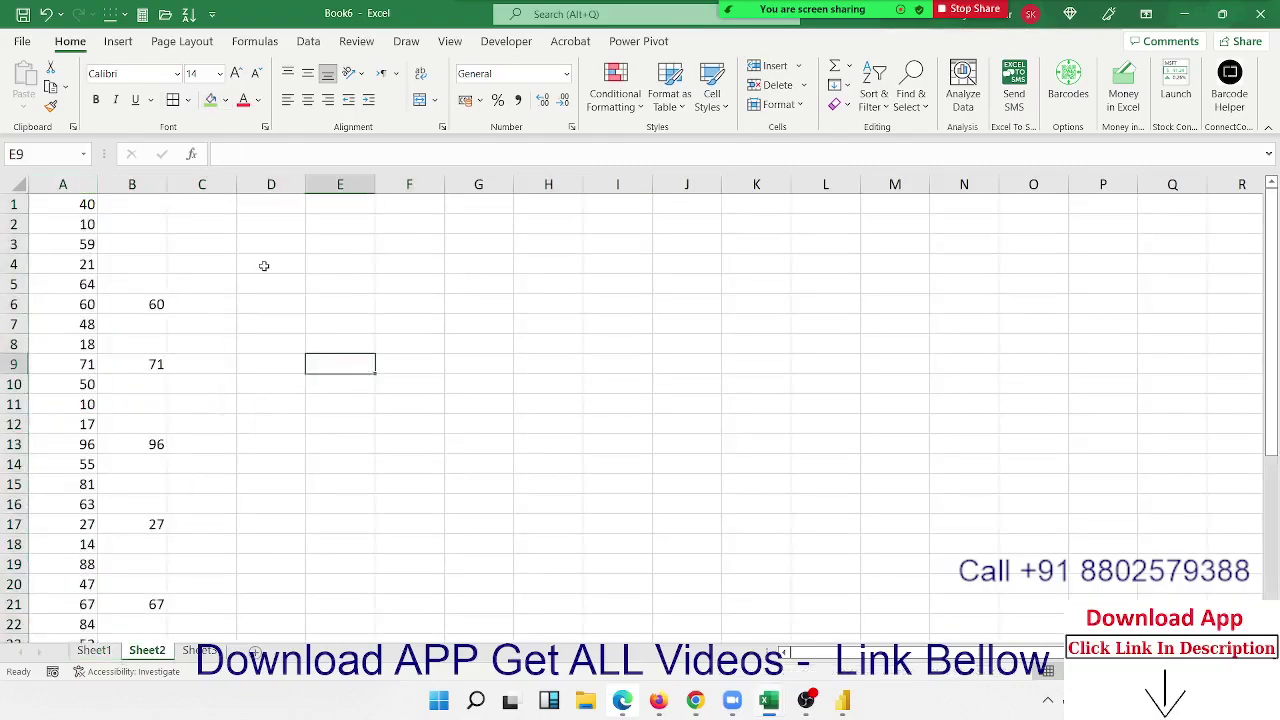
pyautogui.click(210, 100)
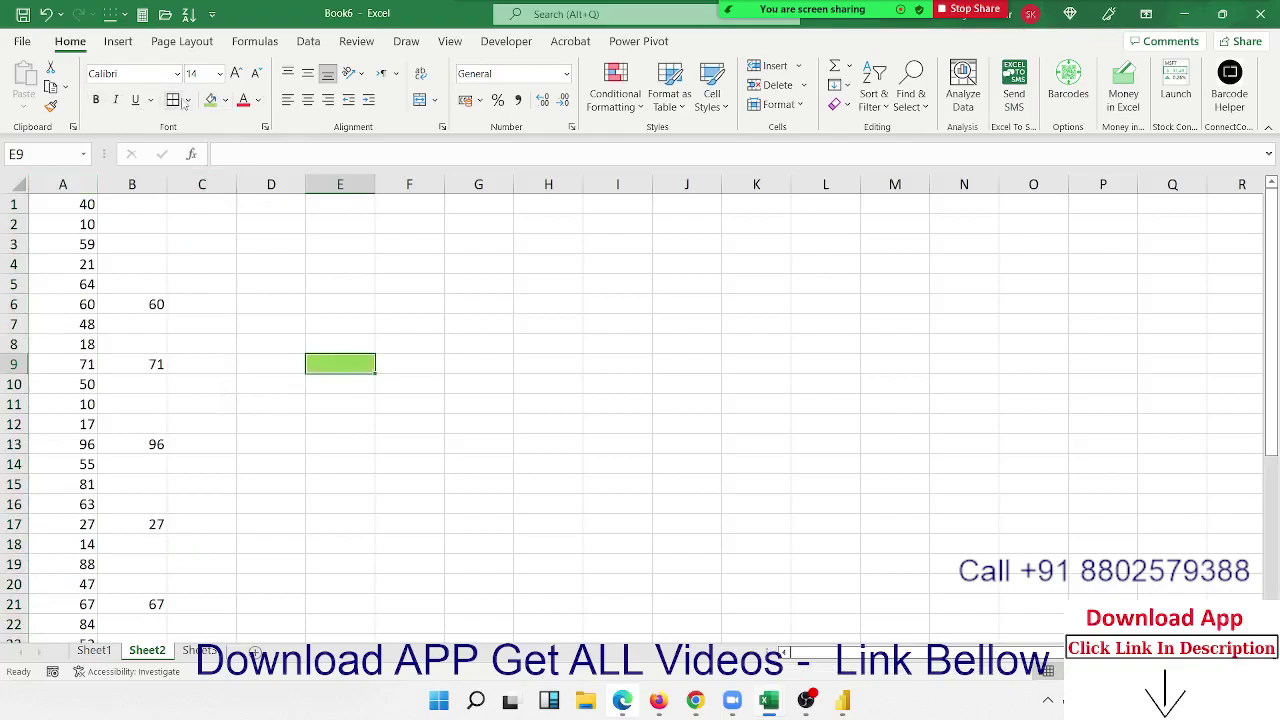
pyautogui.click(613, 488)
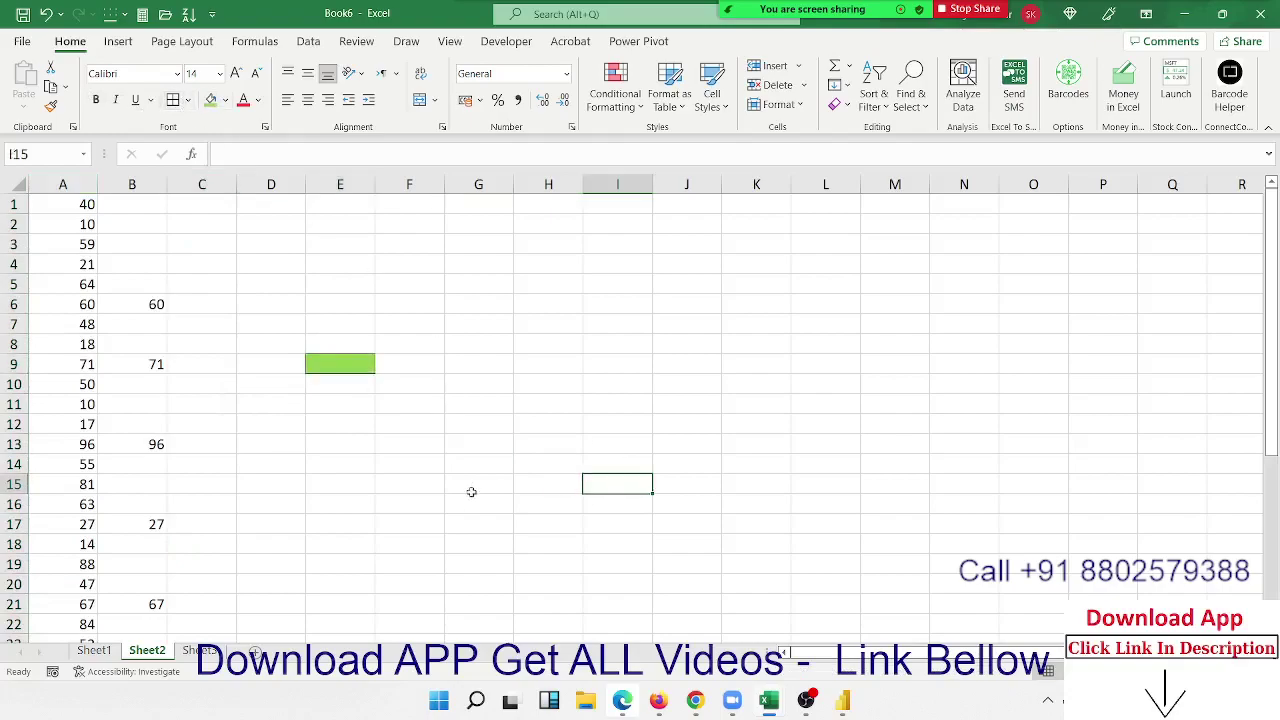
pyautogui.click(354, 364)
pyautogui.click(661, 326)
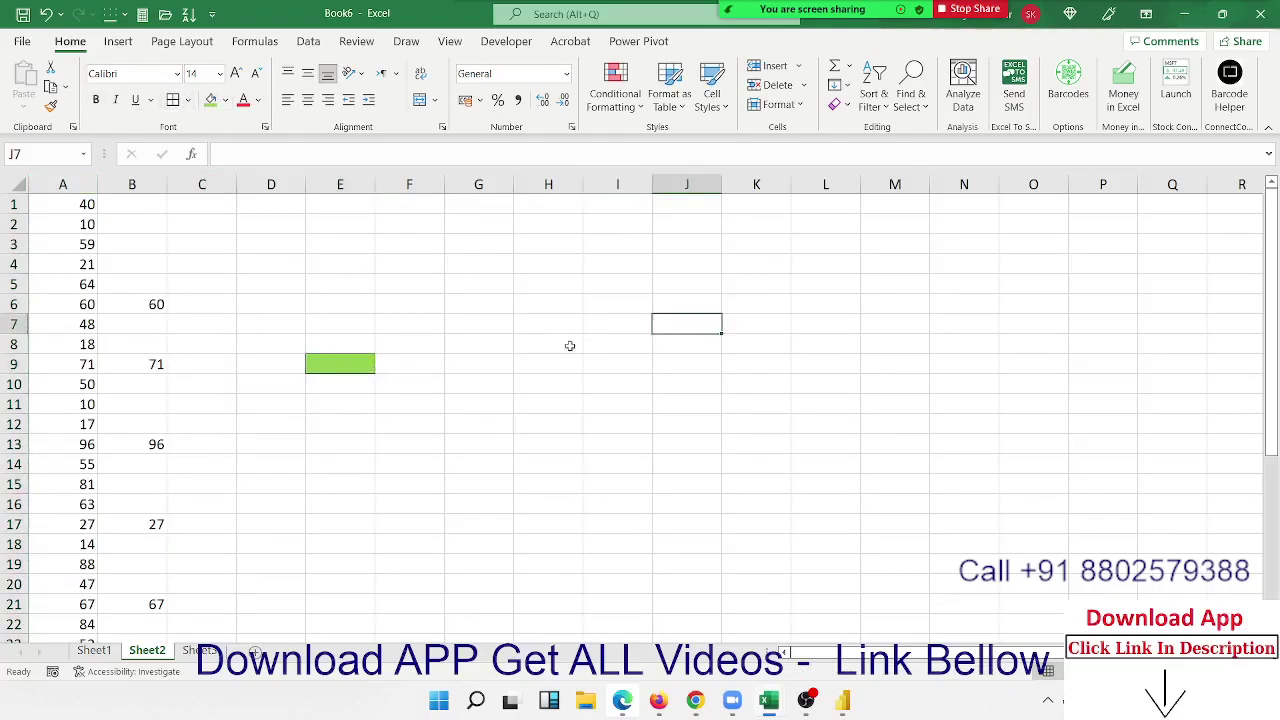
# Step: Copy E9's green format onto J6 with Format Painter
pyautogui.click(349, 358)
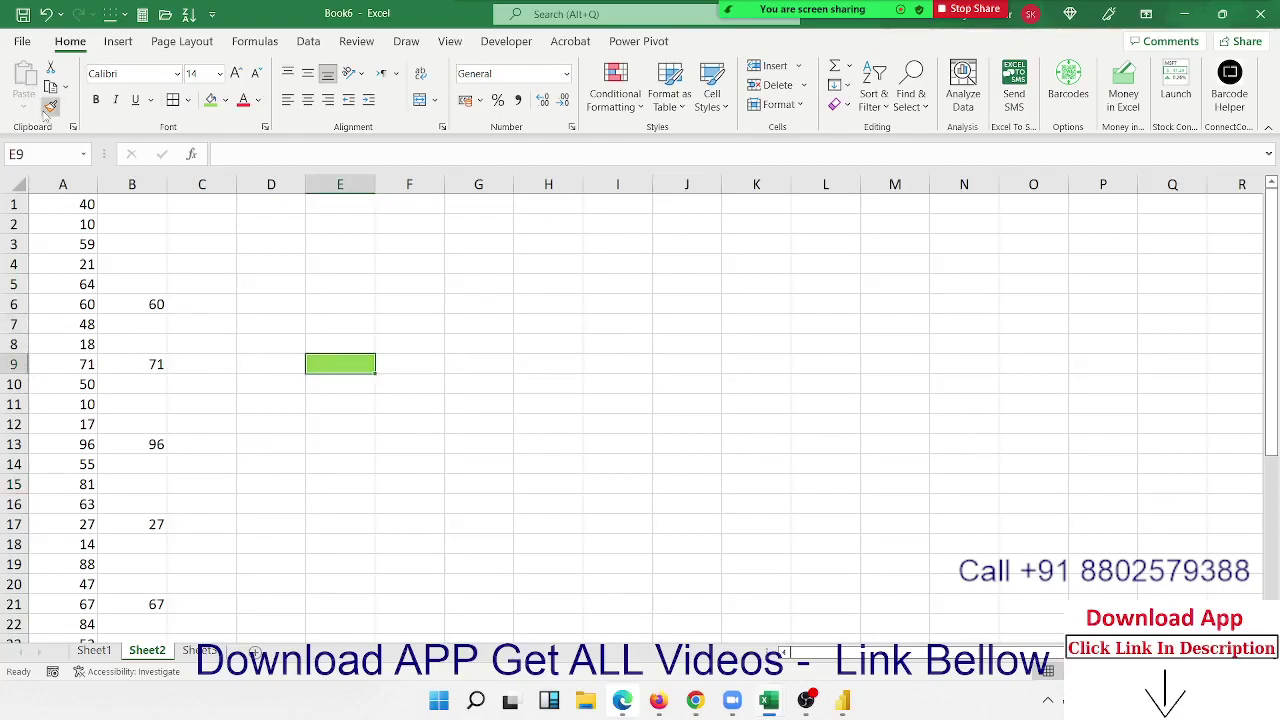
pyautogui.click(50, 106)
pyautogui.click(678, 302)
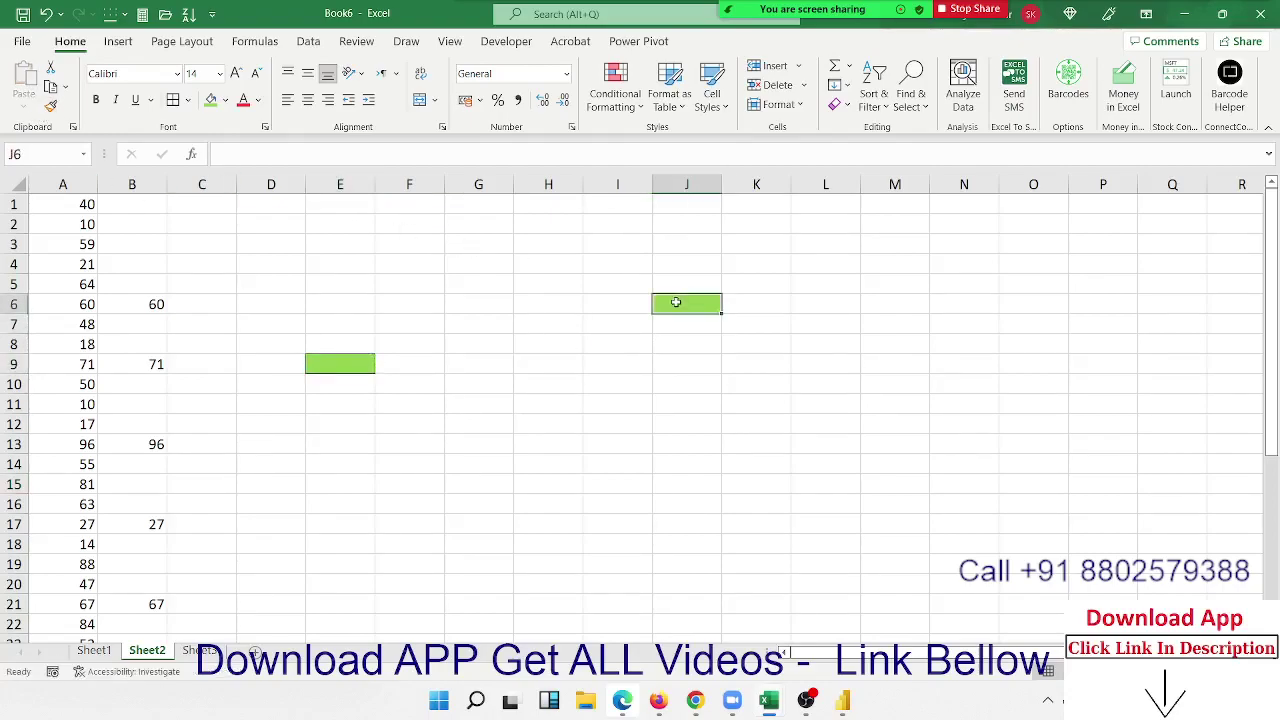
pyautogui.click(385, 358)
# Step: Paint E9's green onto F11, J13, K10, L6, I3, H3, H7, H12, G15 and F16
pyautogui.click(362, 364)
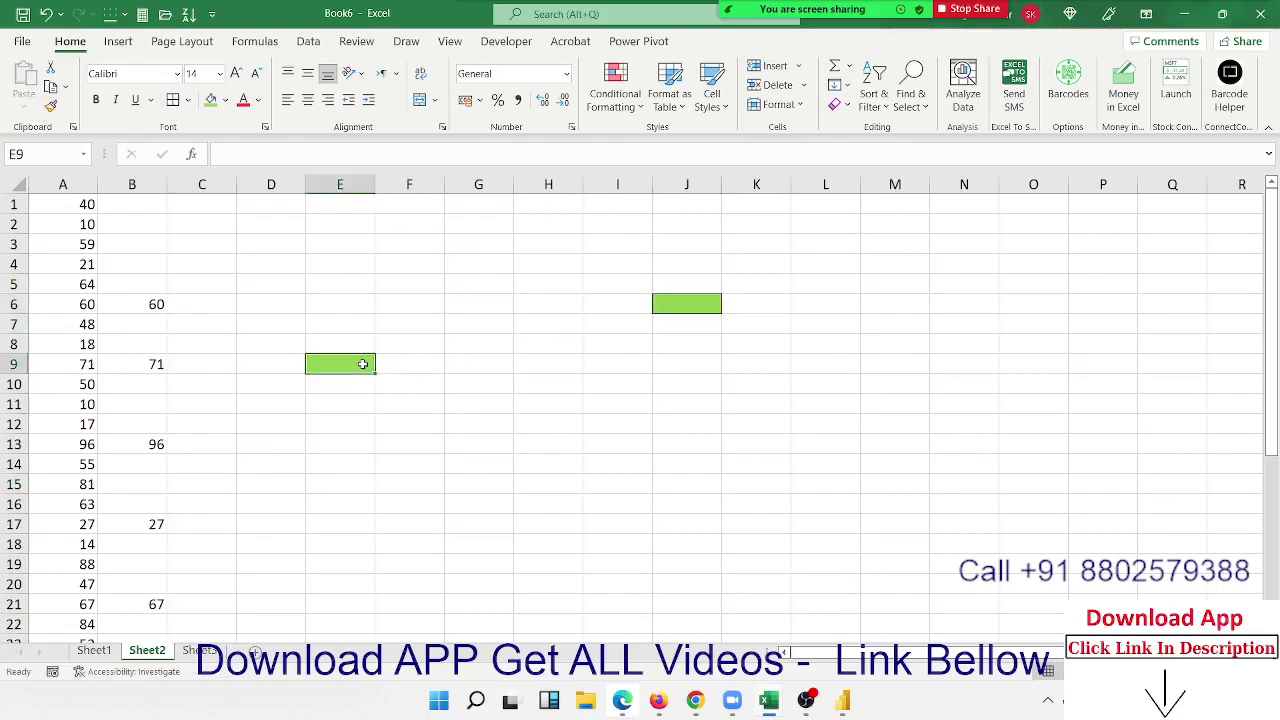
pyautogui.click(50, 106)
pyautogui.click(409, 403)
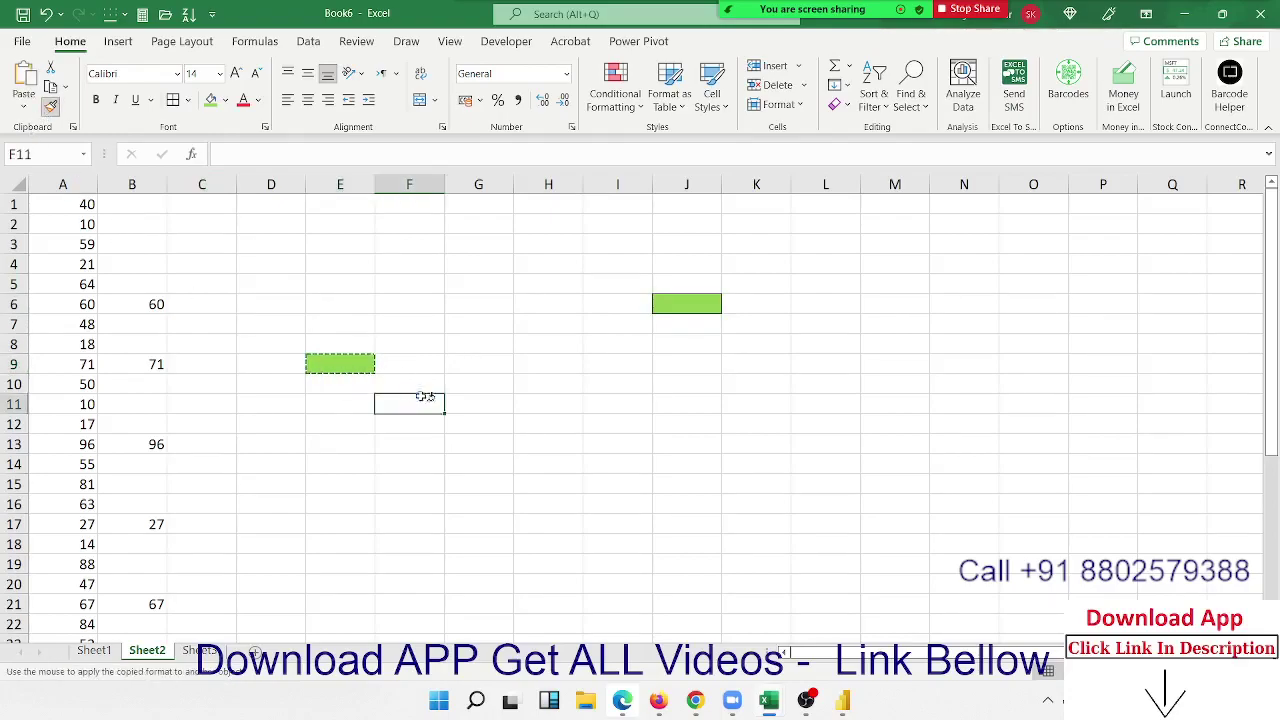
pyautogui.click(690, 440)
pyautogui.click(752, 380)
pyautogui.click(796, 304)
pyautogui.click(638, 243)
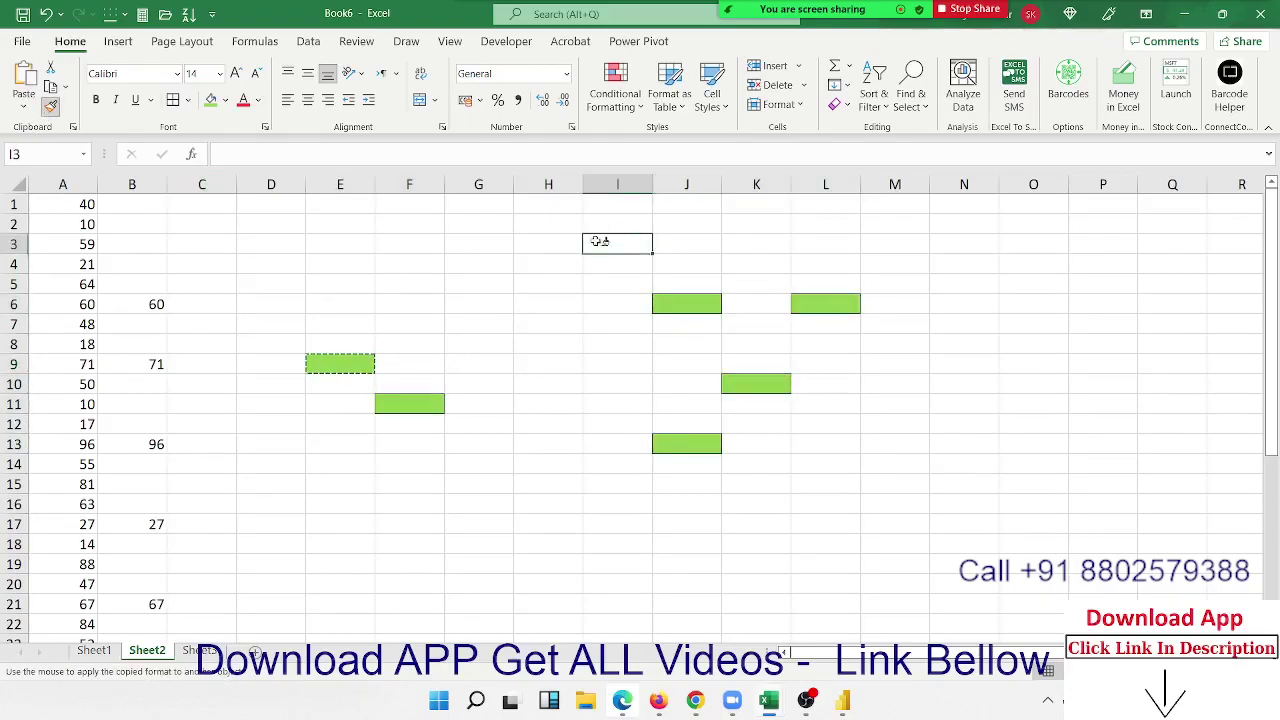
pyautogui.click(530, 244)
pyautogui.click(538, 320)
pyautogui.click(540, 424)
pyautogui.click(485, 484)
pyautogui.click(406, 500)
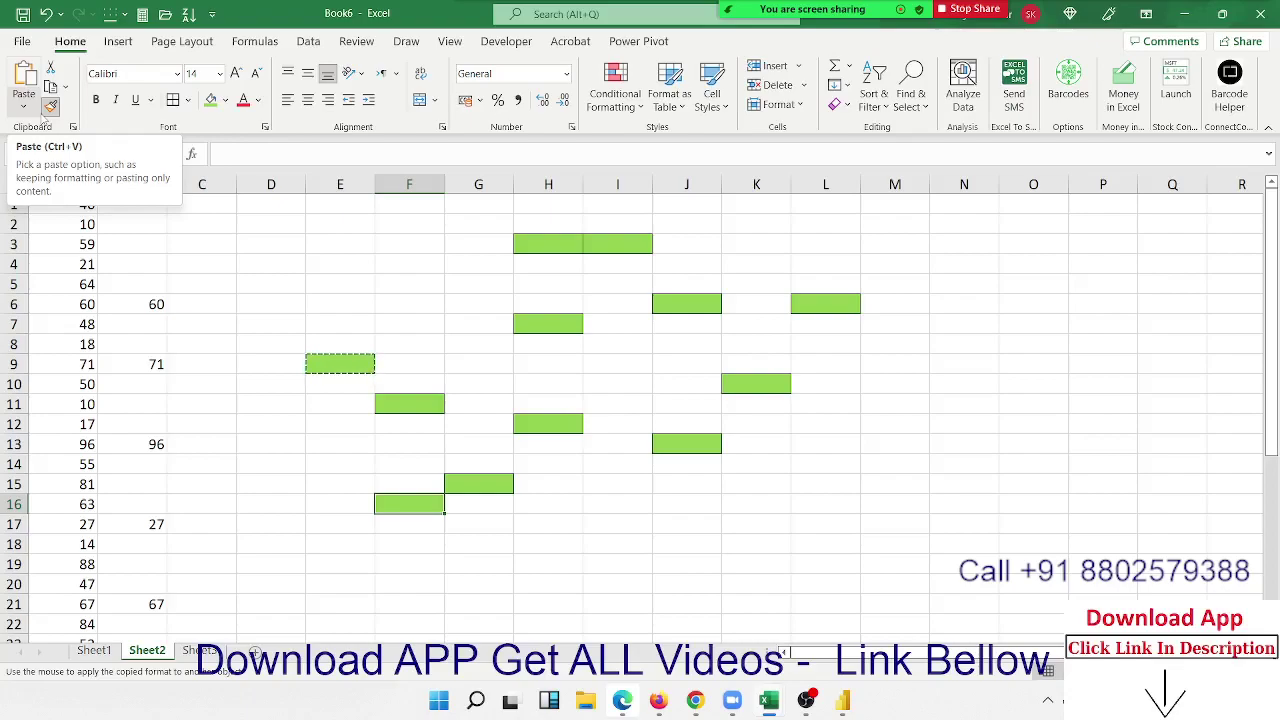
pyautogui.click(47, 110)
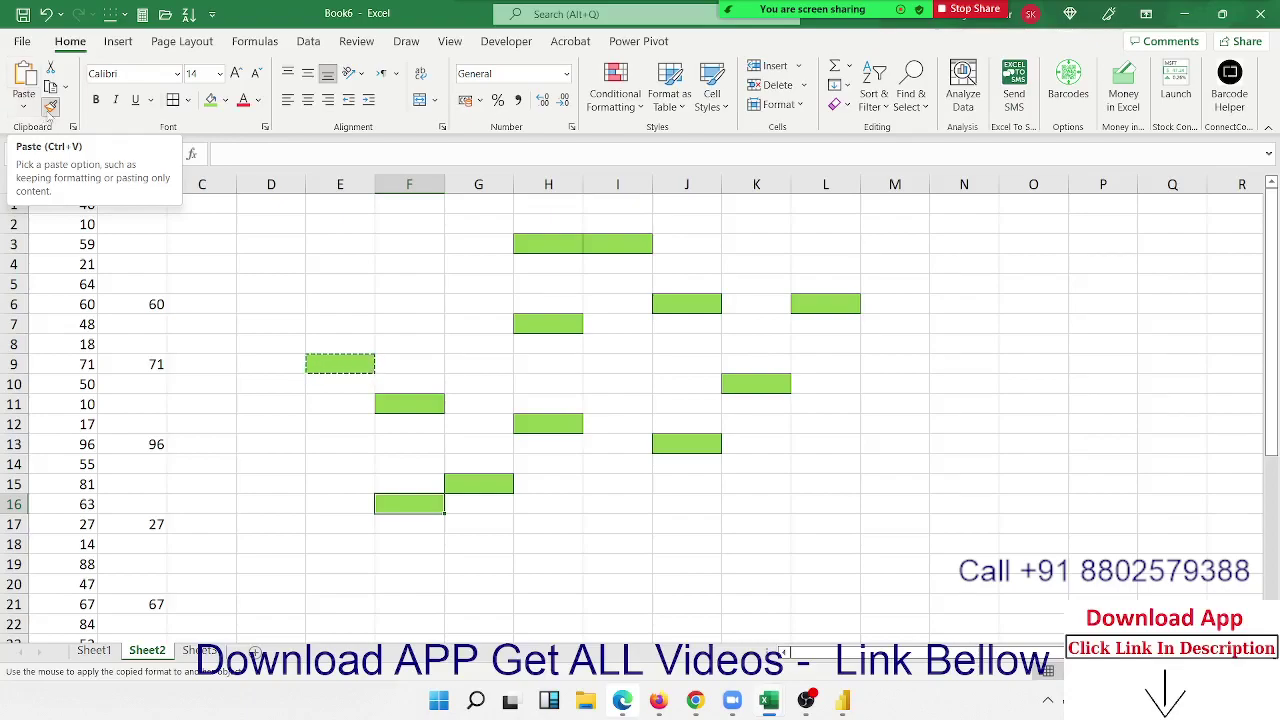
pyautogui.click(888, 430)
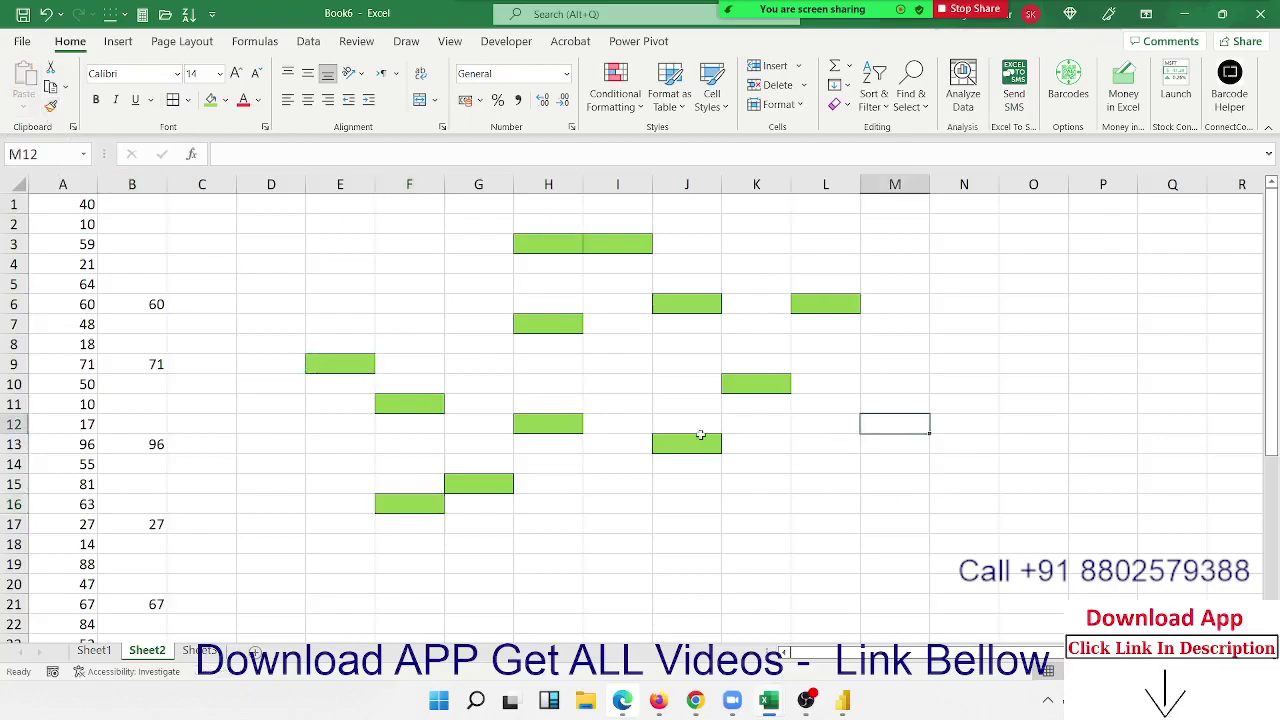
pyautogui.click(697, 440)
pyautogui.click(455, 297)
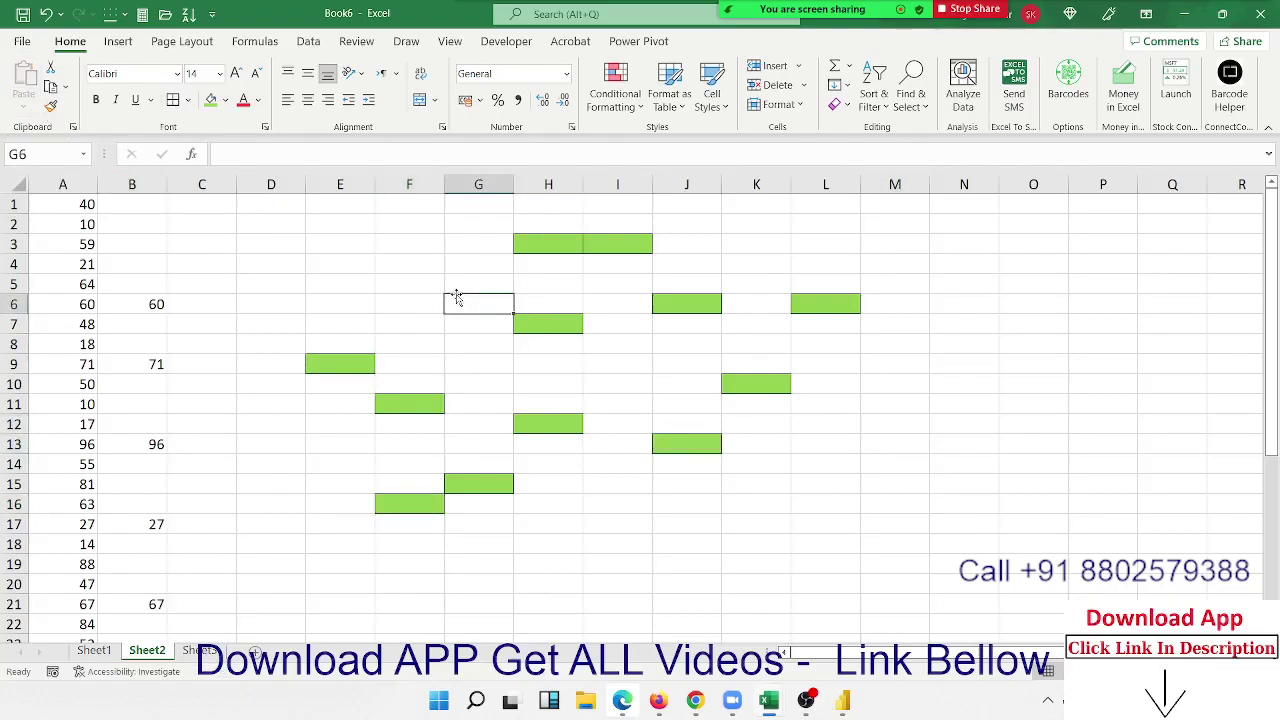